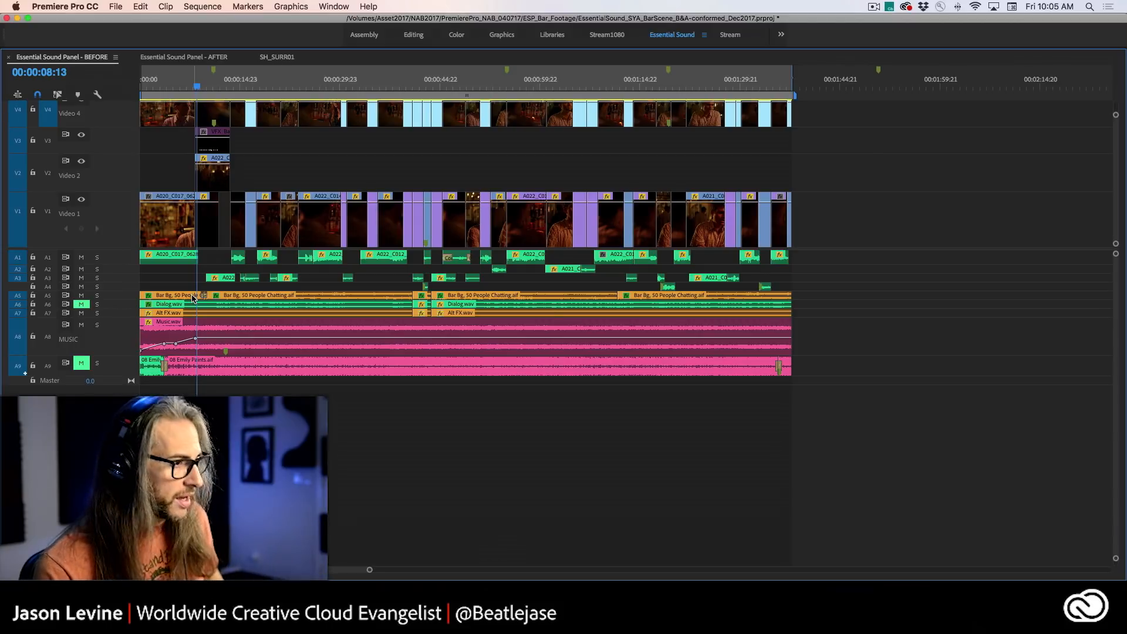
- Restore the timeline to its normal size in the workspace and play the full mix from 00:00:08:13 to about 00:00:31:01
key(grave)
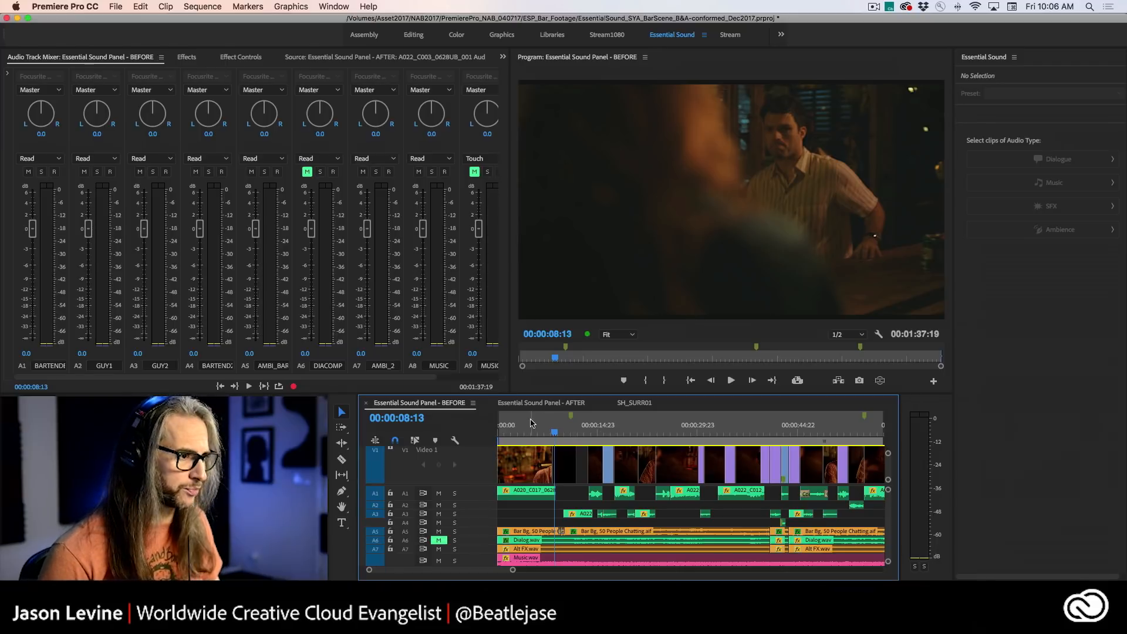
key(space)
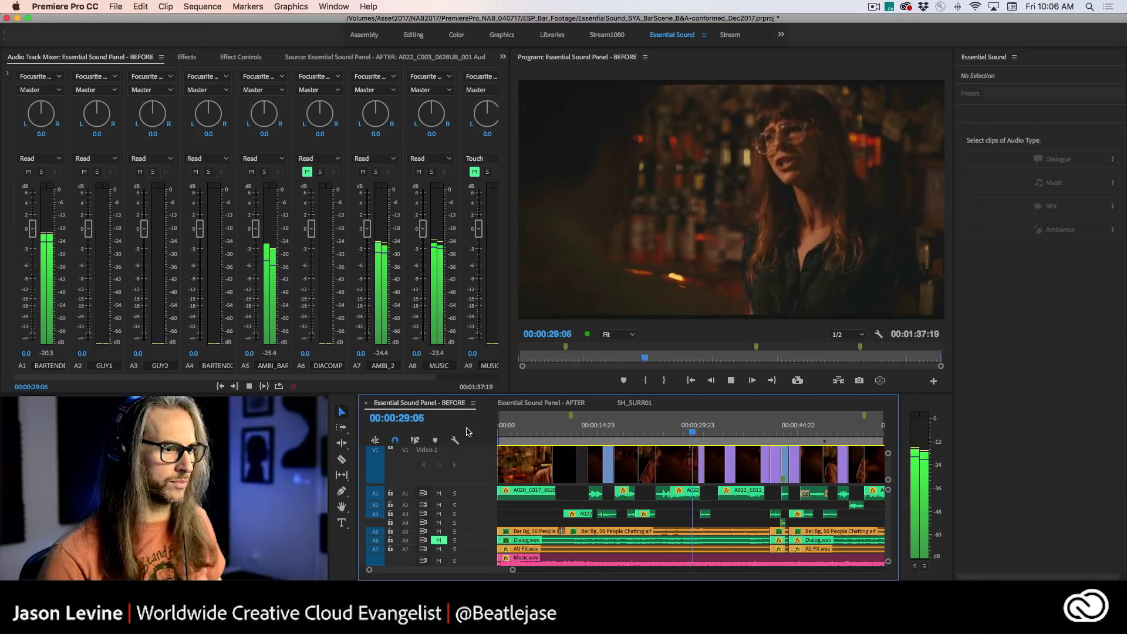
key(space)
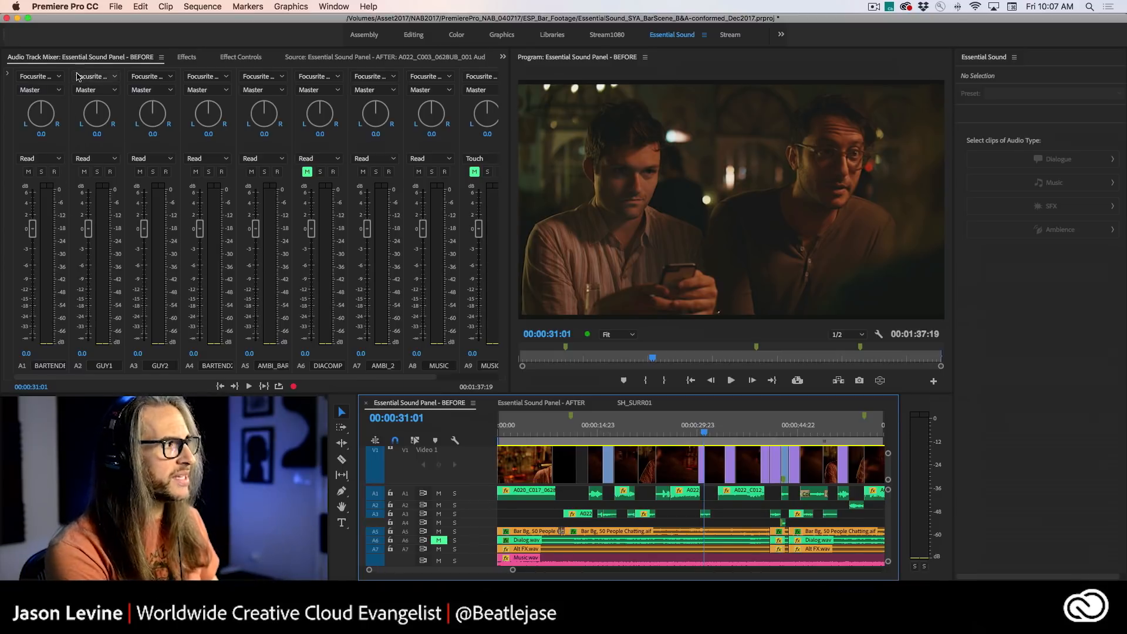
- Solo the four dialogue tracks A1 to A4 in the Audio Track Mixer
click(58, 59)
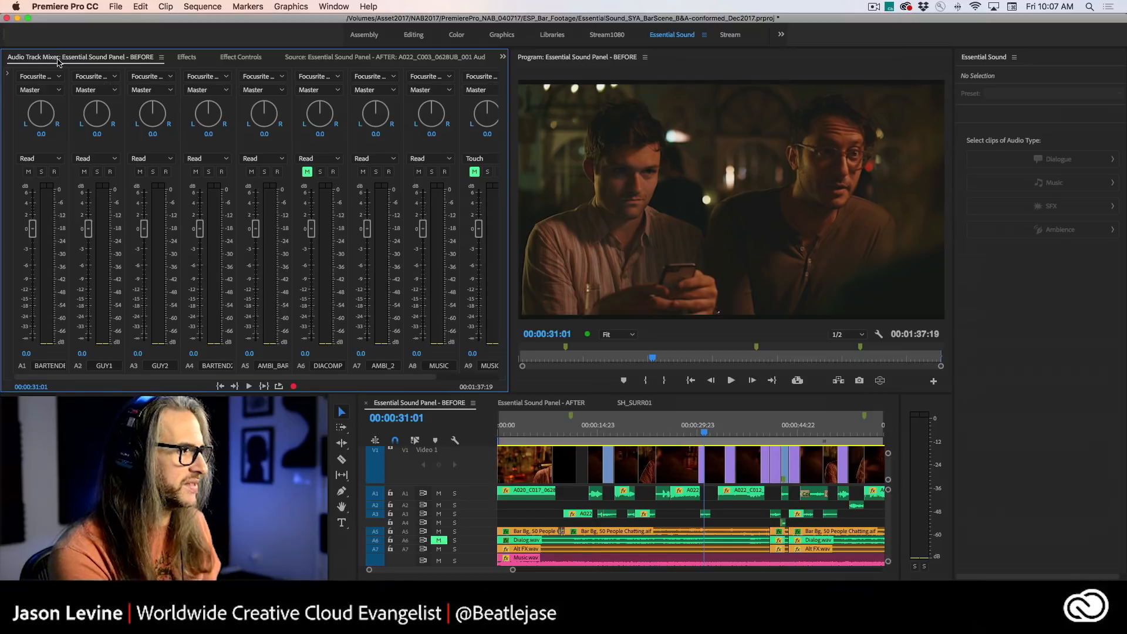
click(42, 171)
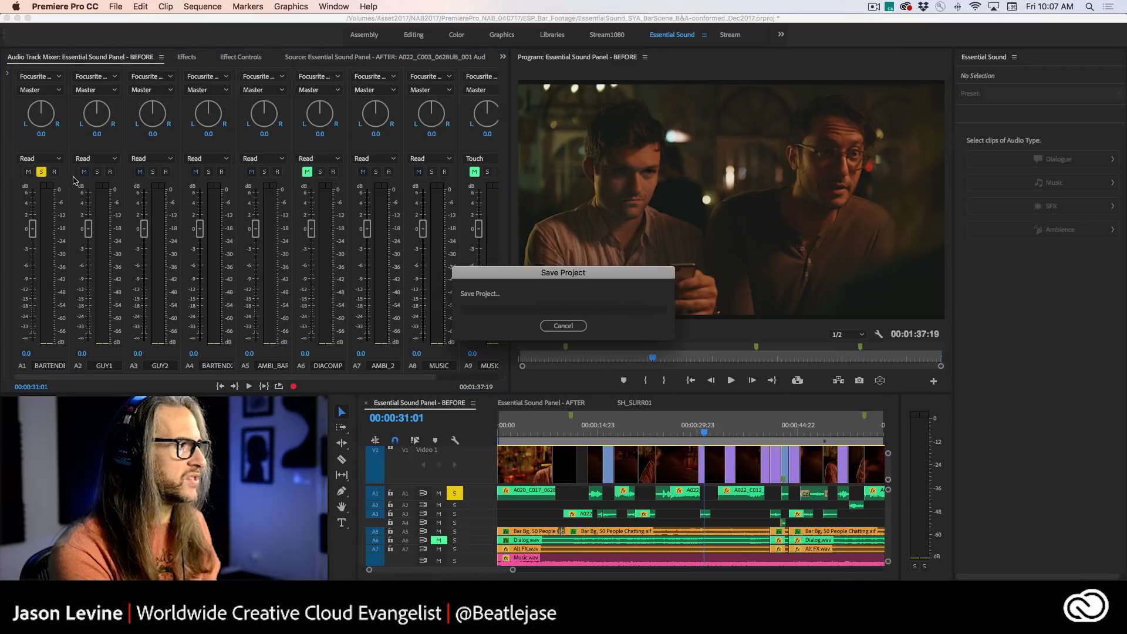
click(152, 171)
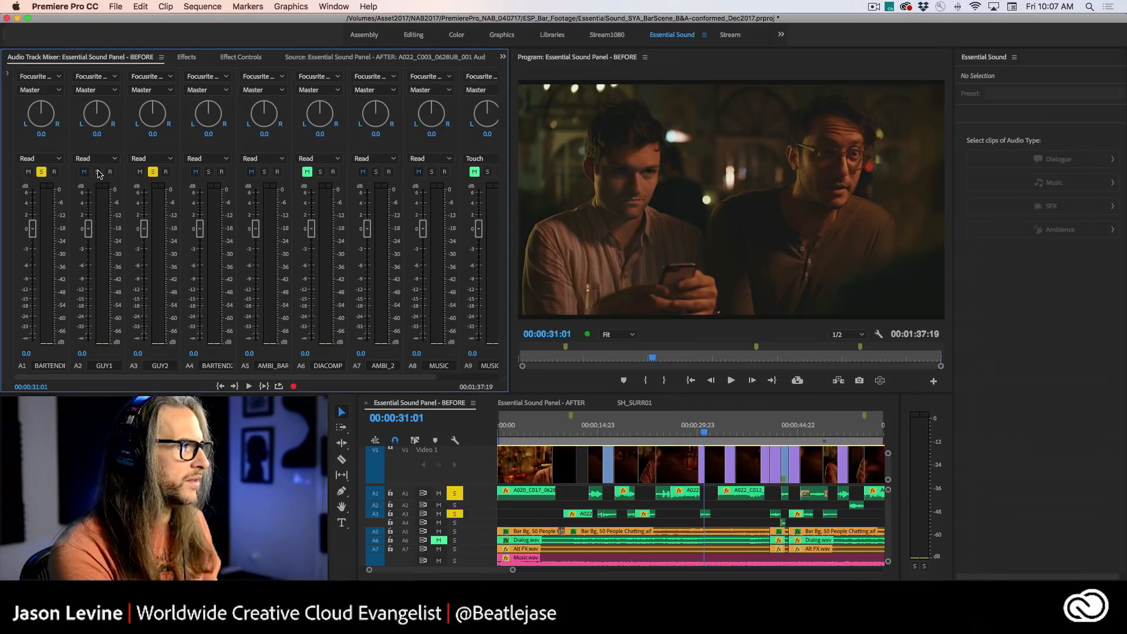
click(97, 171)
click(209, 171)
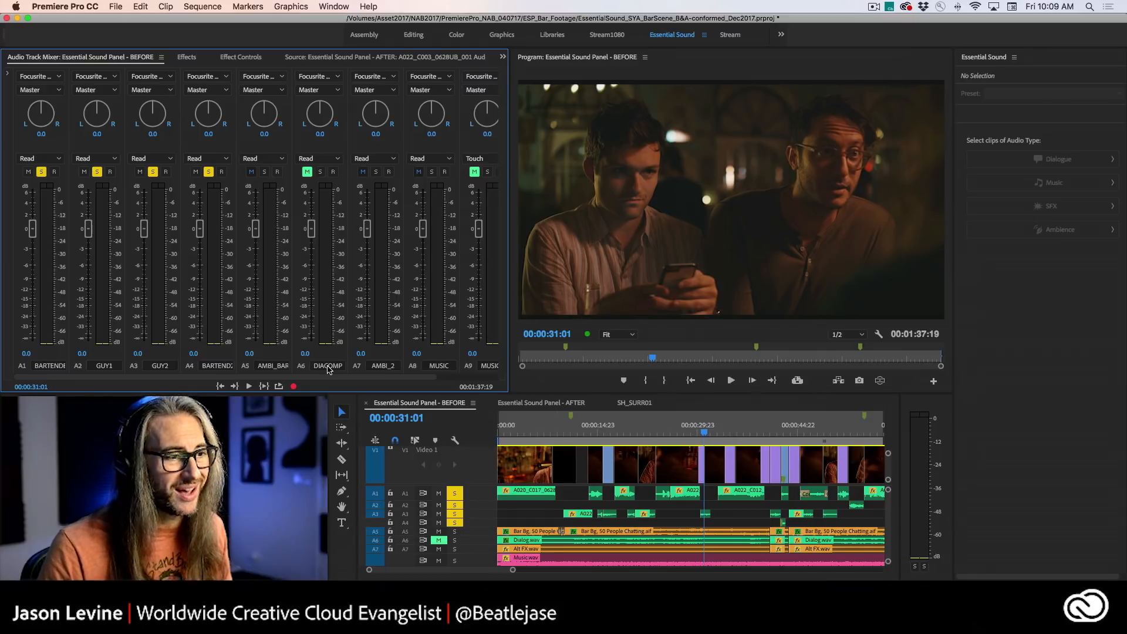
- Play the soloed dialogue from about 00:00:09:14 to 00:00:20:07 to compare the voices' levels
click(559, 435)
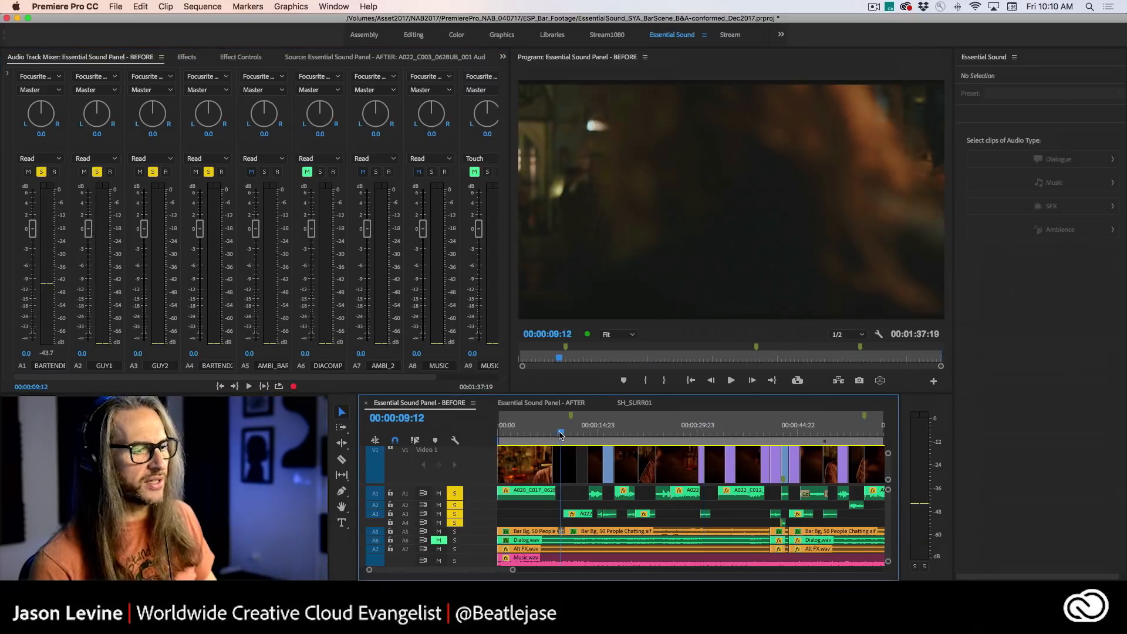
drag(560, 434, 559, 434)
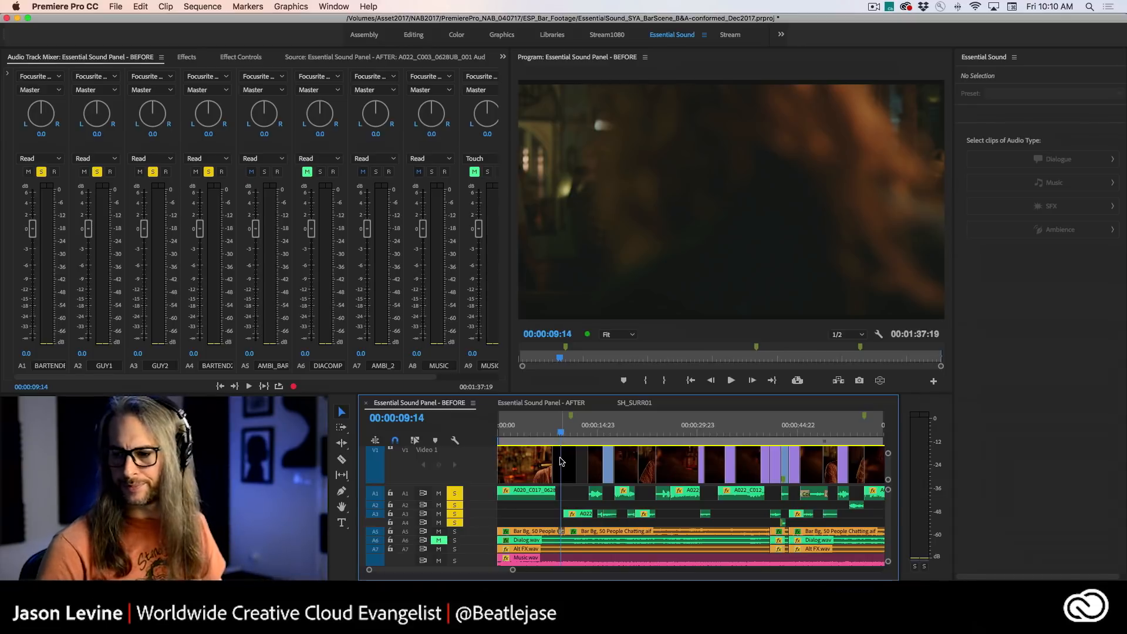
key(space)
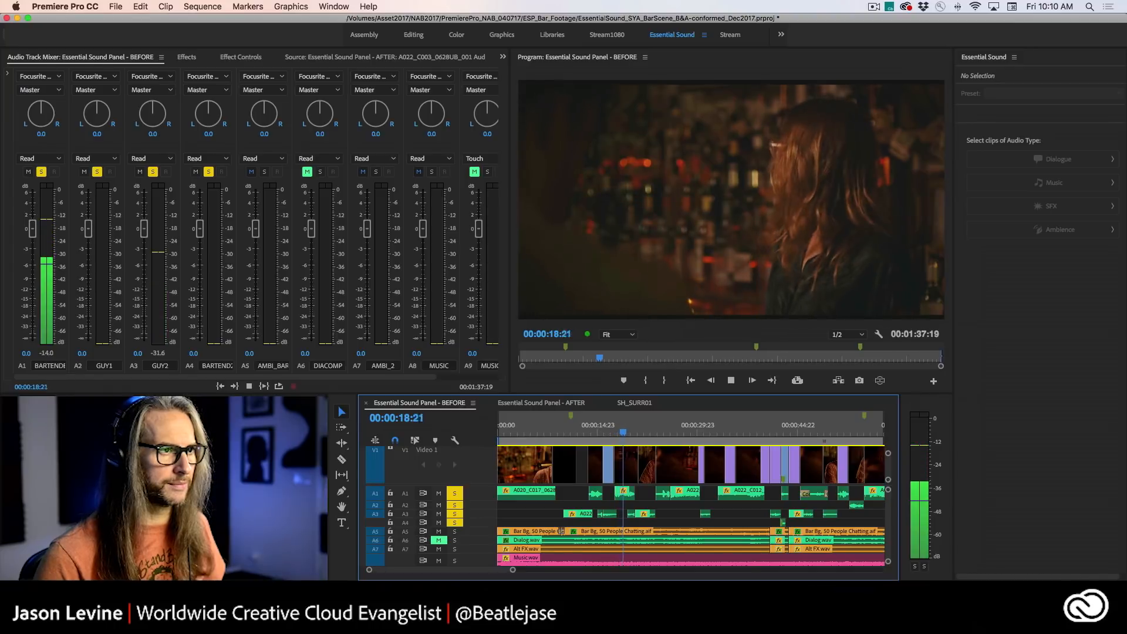
key(space)
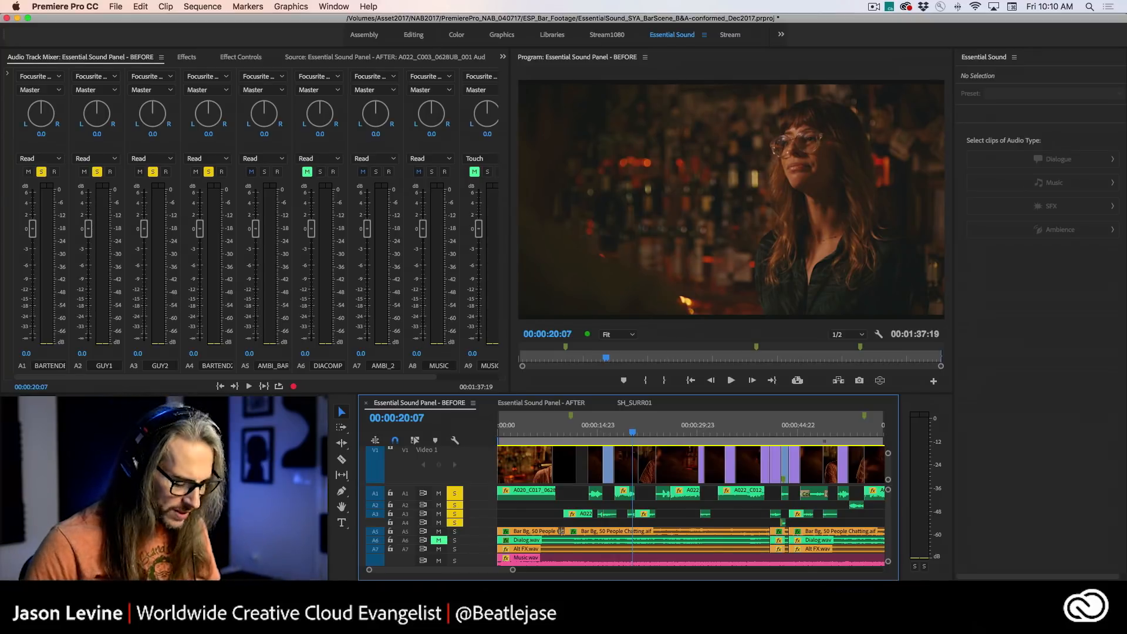
- Assign the Dialogue audio type to all clips on tracks A1 to A4 and auto-match their loudness
key(backslash)
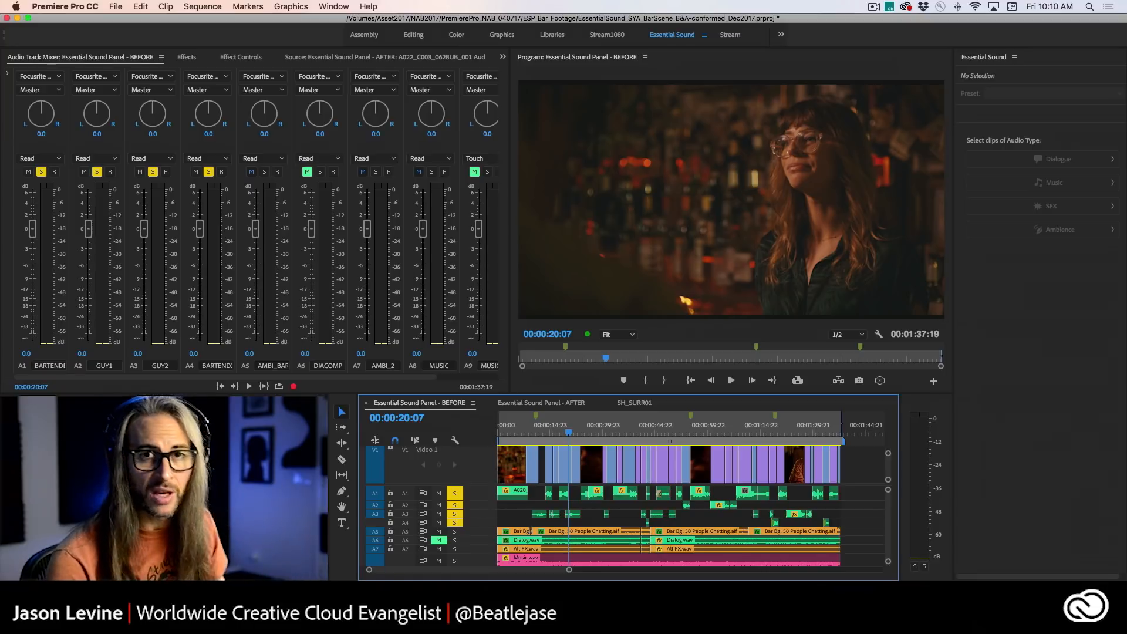
click(982, 67)
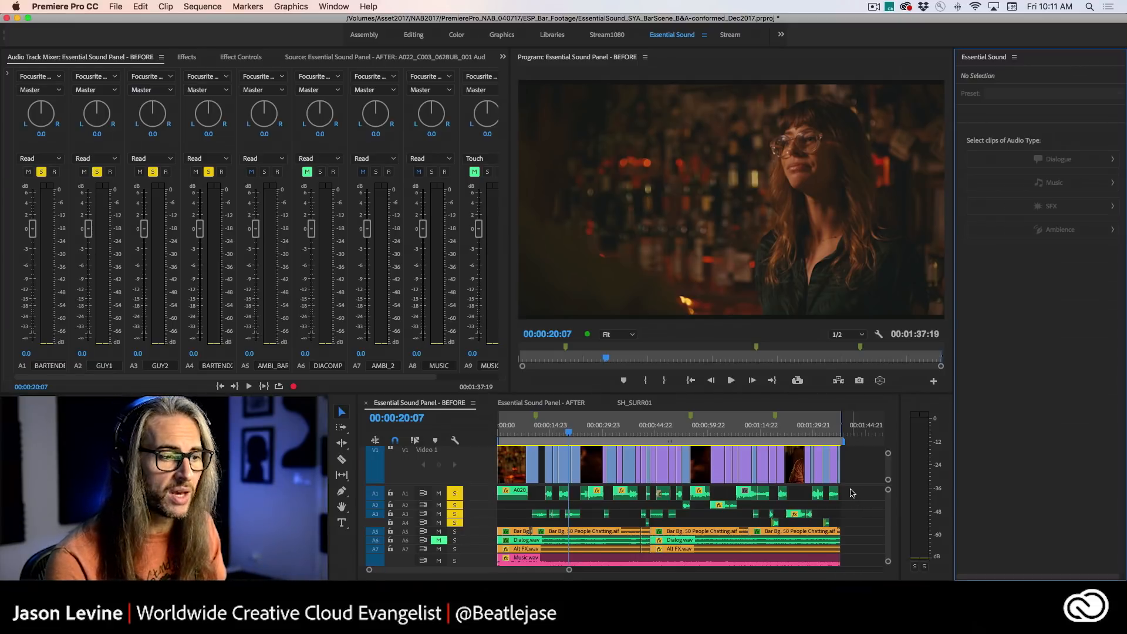
drag(851, 490, 507, 521)
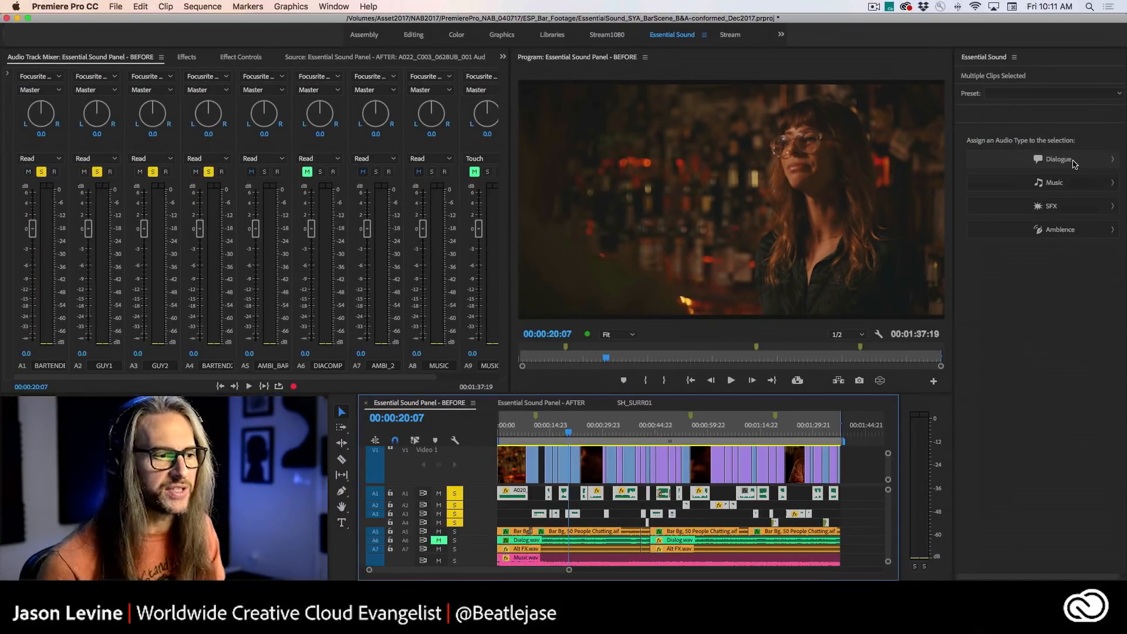
click(1074, 163)
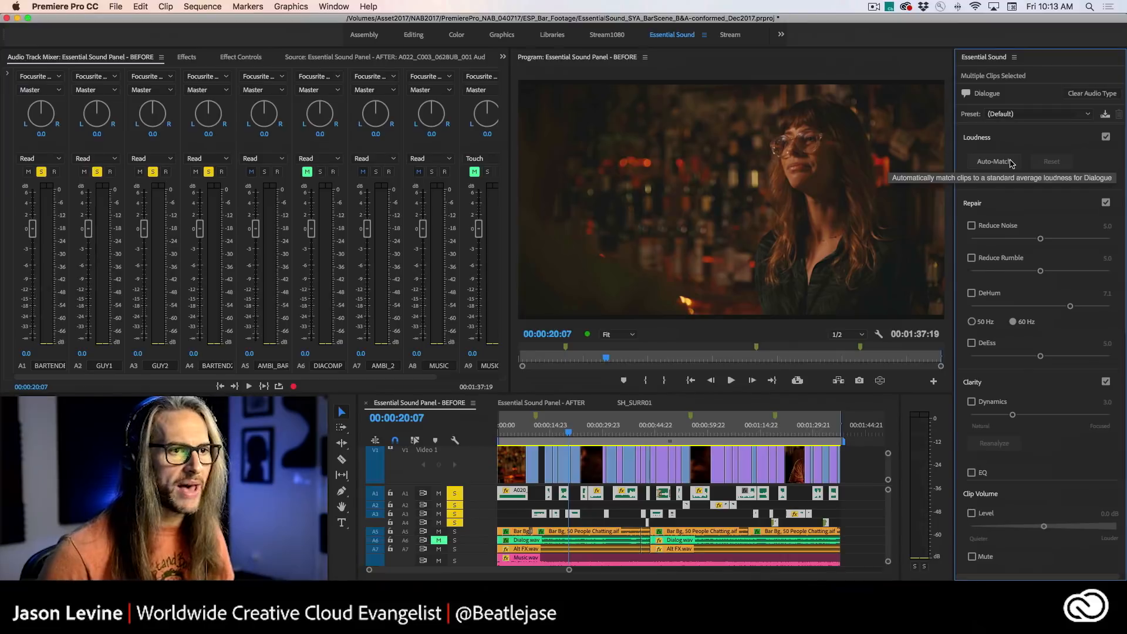
click(1011, 164)
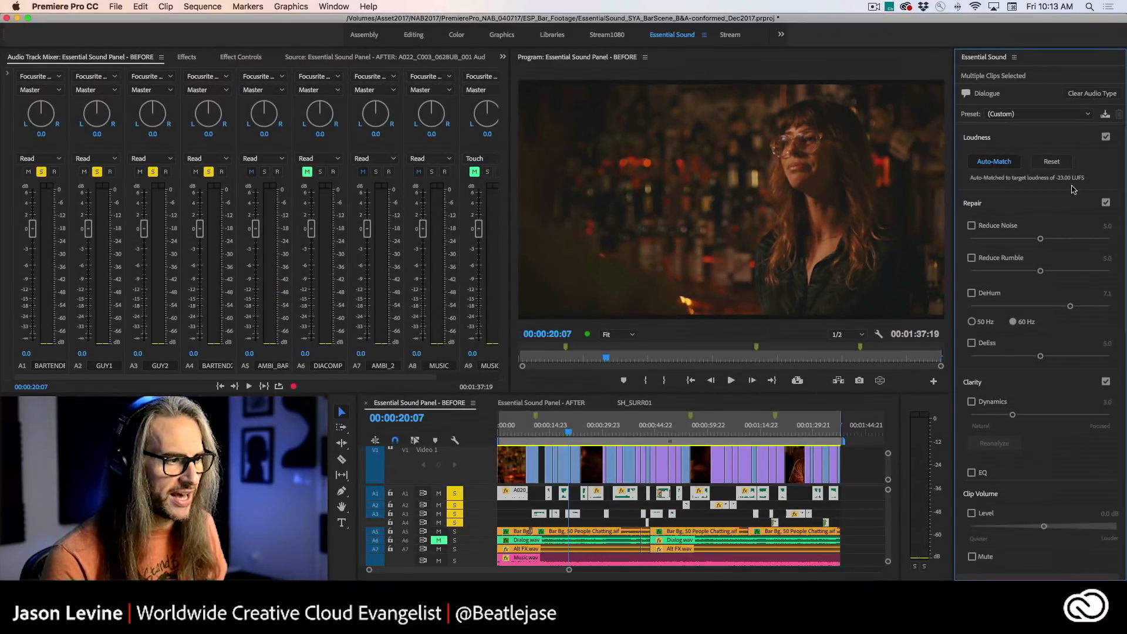
- Unsolo tracks A1 to A4 and play the full mix from 00:00:09:05 to check the matched dialogue
click(531, 433)
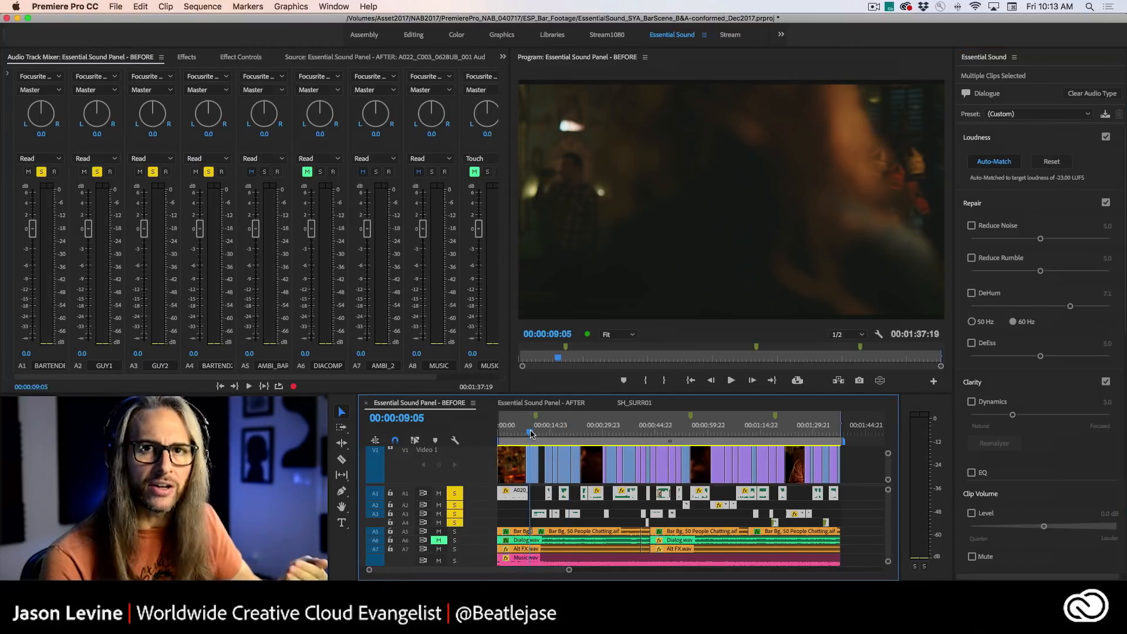
click(41, 171)
click(97, 172)
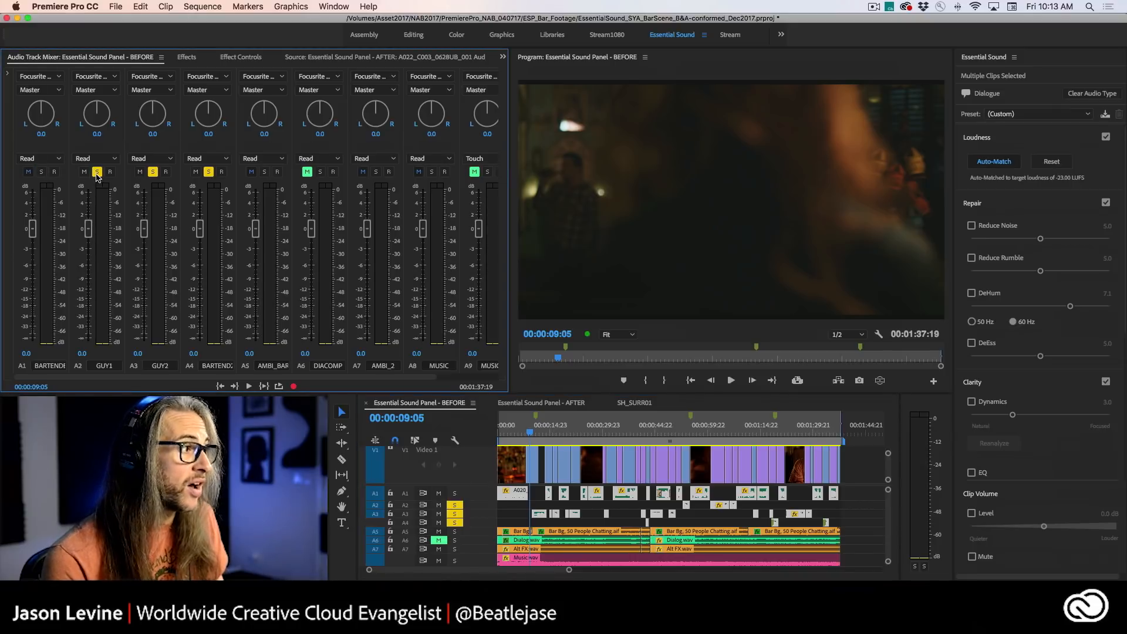
click(152, 172)
click(208, 172)
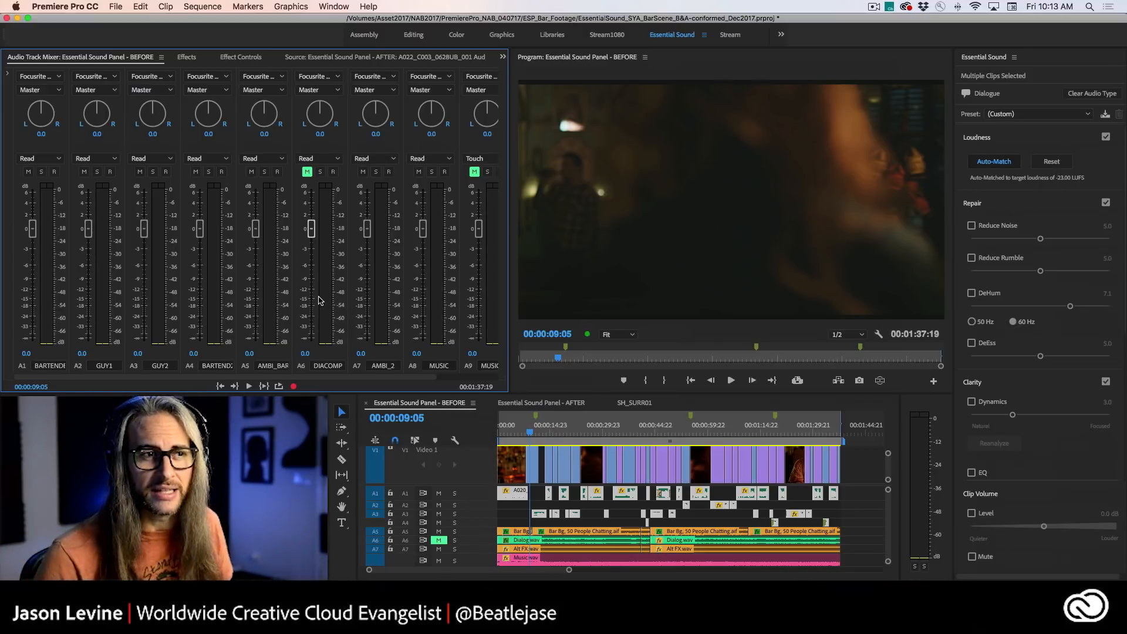
key(space)
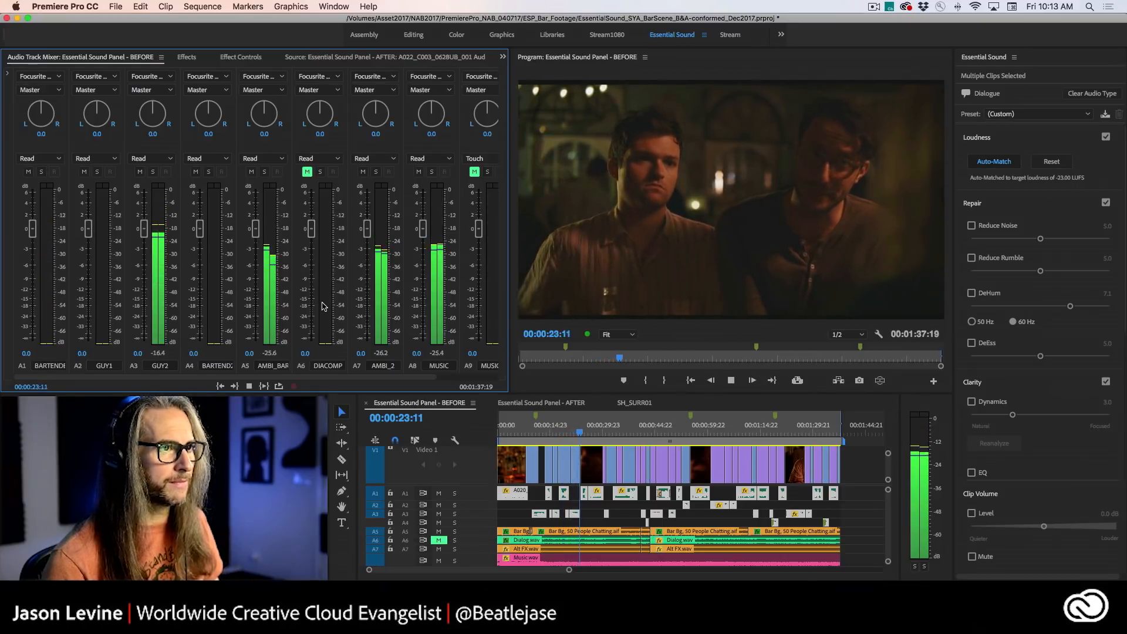
key(space)
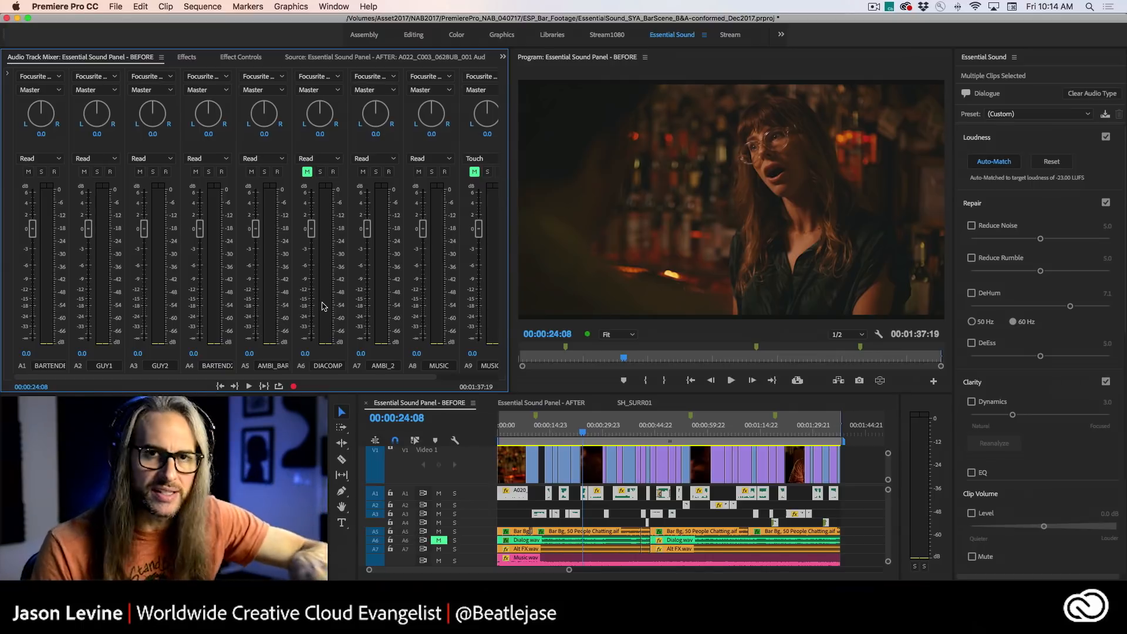
- Solo the dialogue tracks A1 to A4 again to isolate the matched voices
click(41, 171)
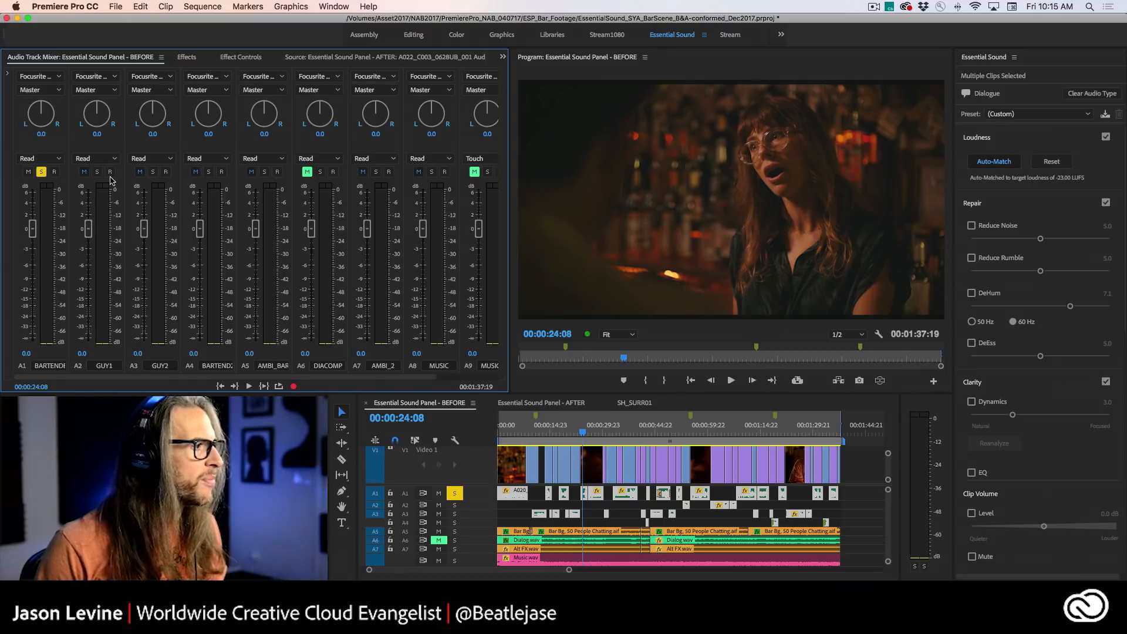
click(96, 171)
click(153, 172)
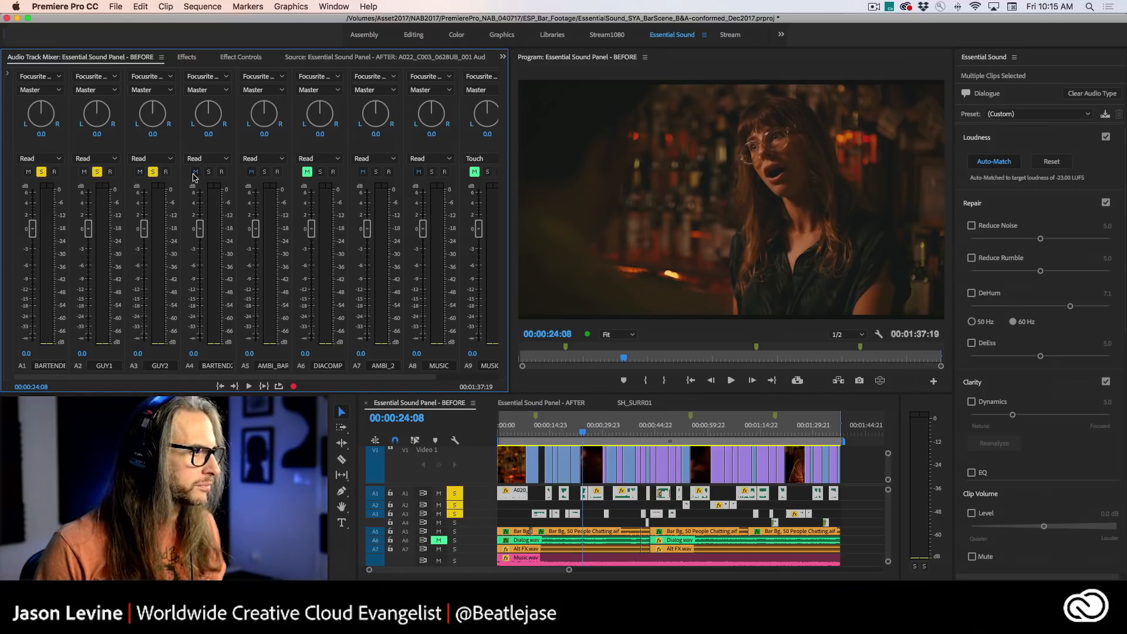
click(208, 172)
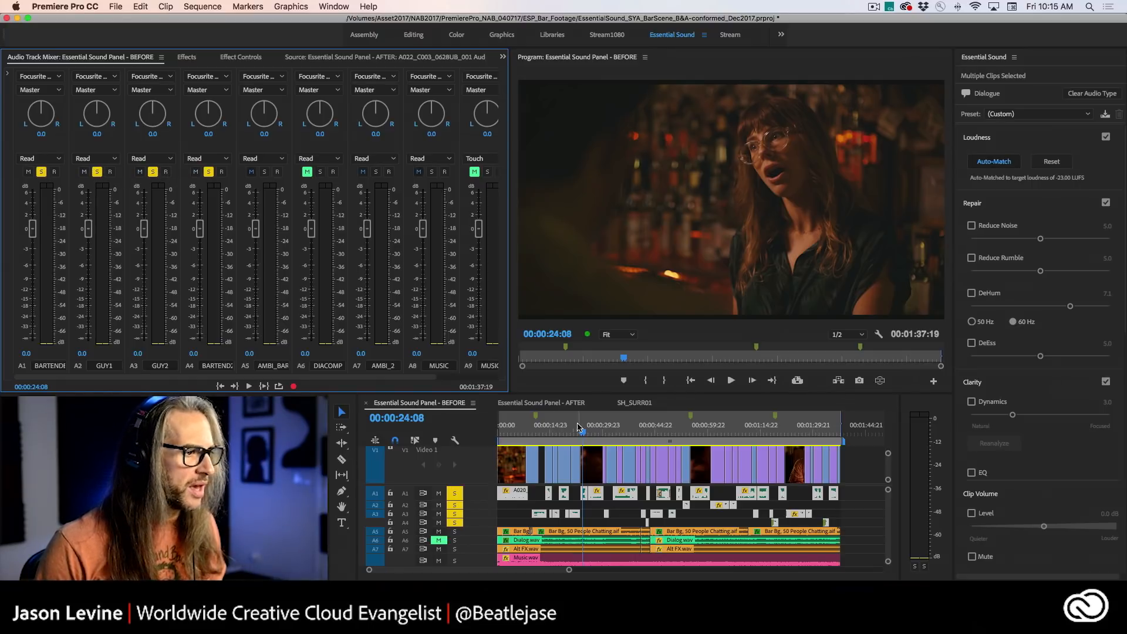
- Play the isolated, loudness-matched dialogue from 00:00:09:01 to about 00:00:23:15
click(539, 435)
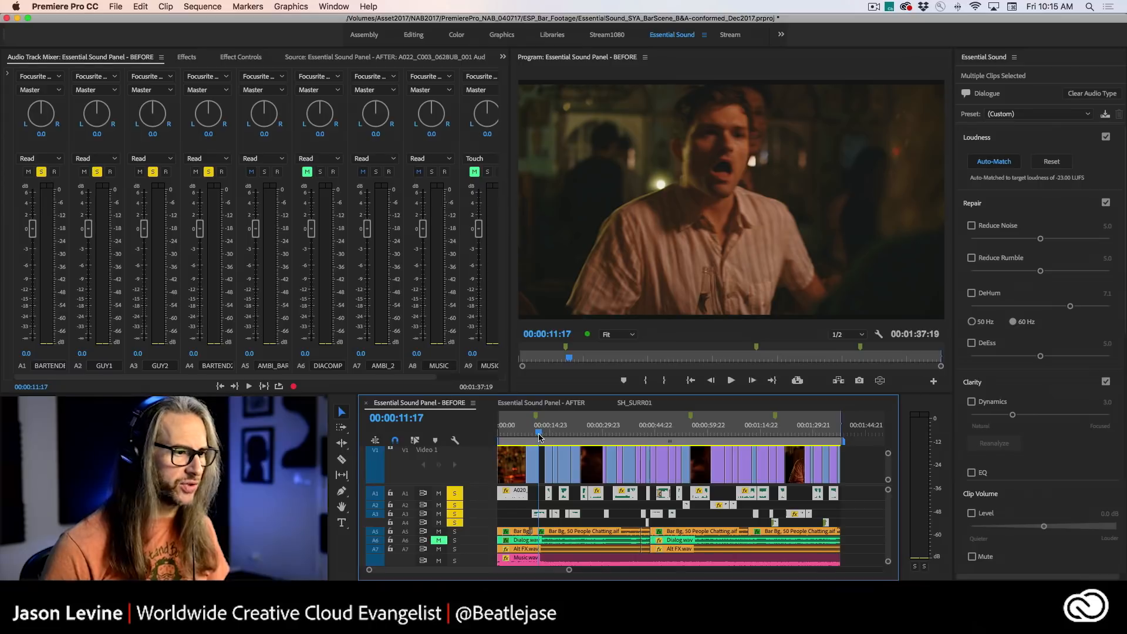
click(532, 435)
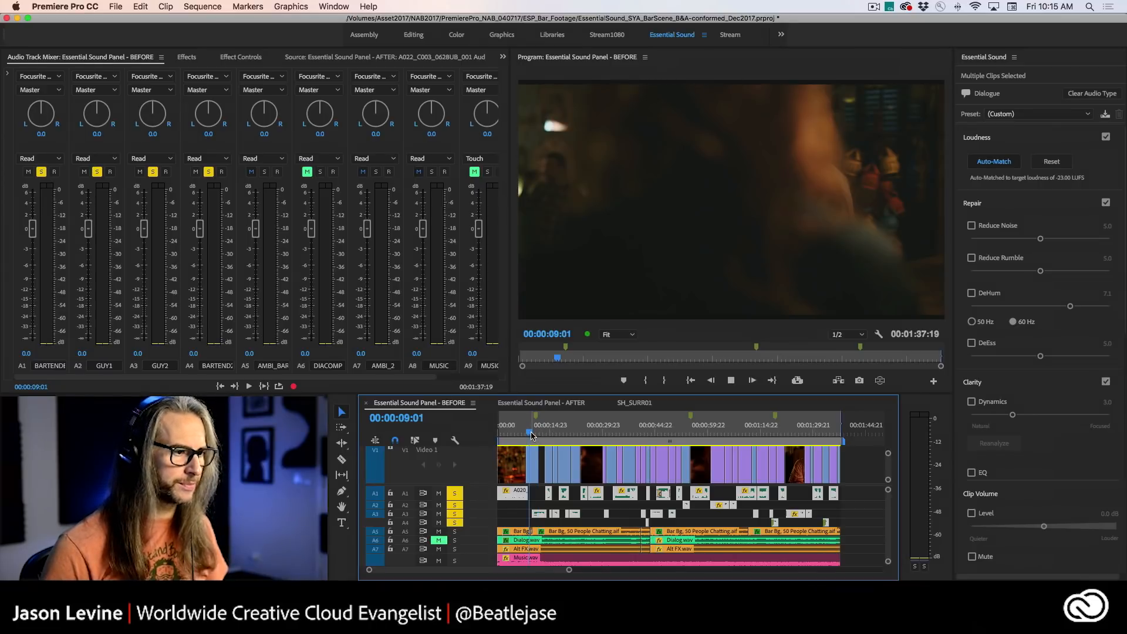
key(space)
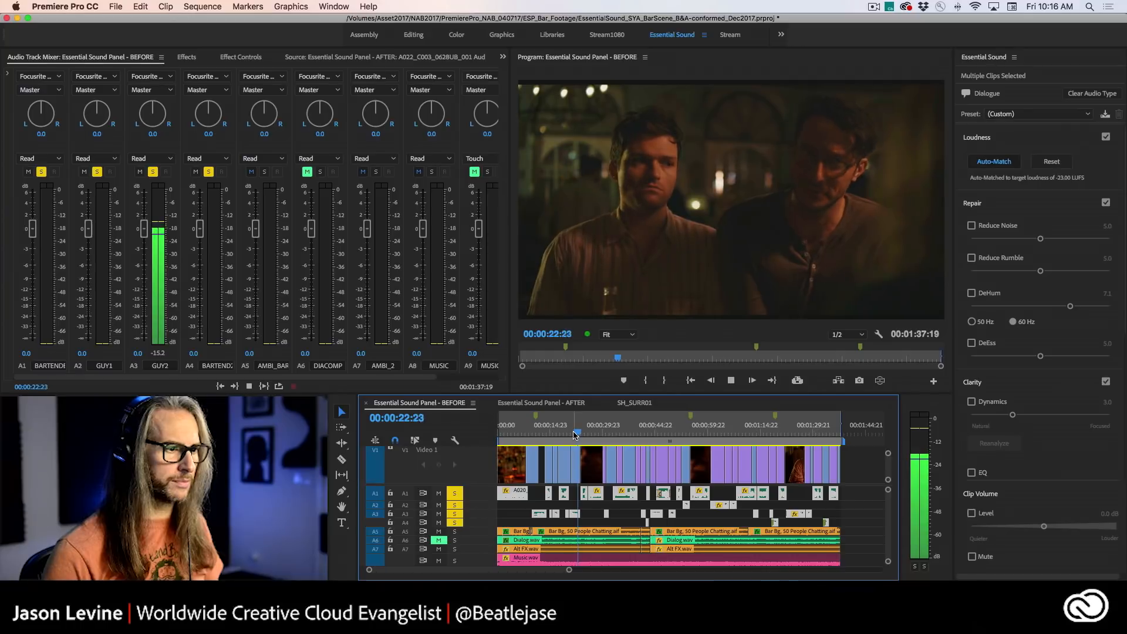
key(space)
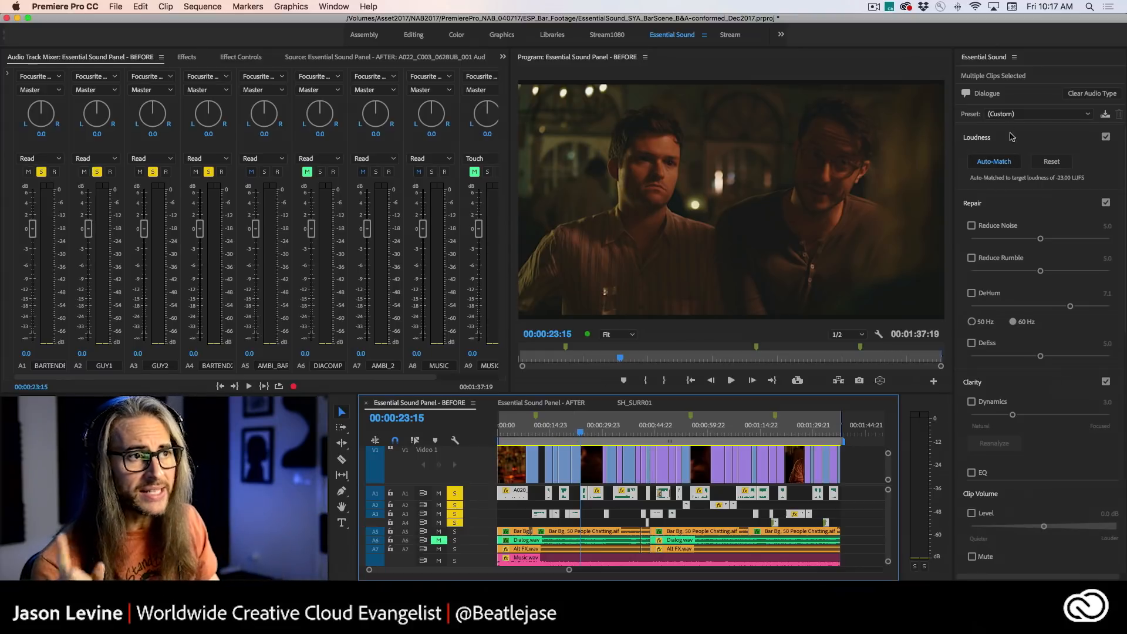
- Collapse the Loudness, Repair, Clarity and Creative sections of the Dialogue settings
click(992, 62)
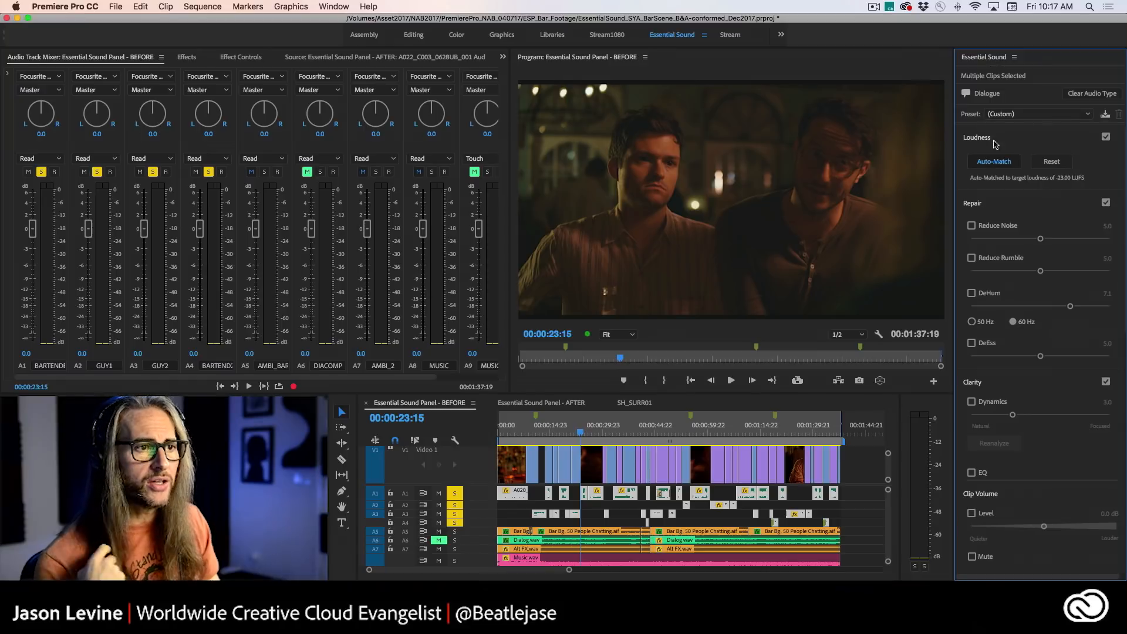
click(1012, 140)
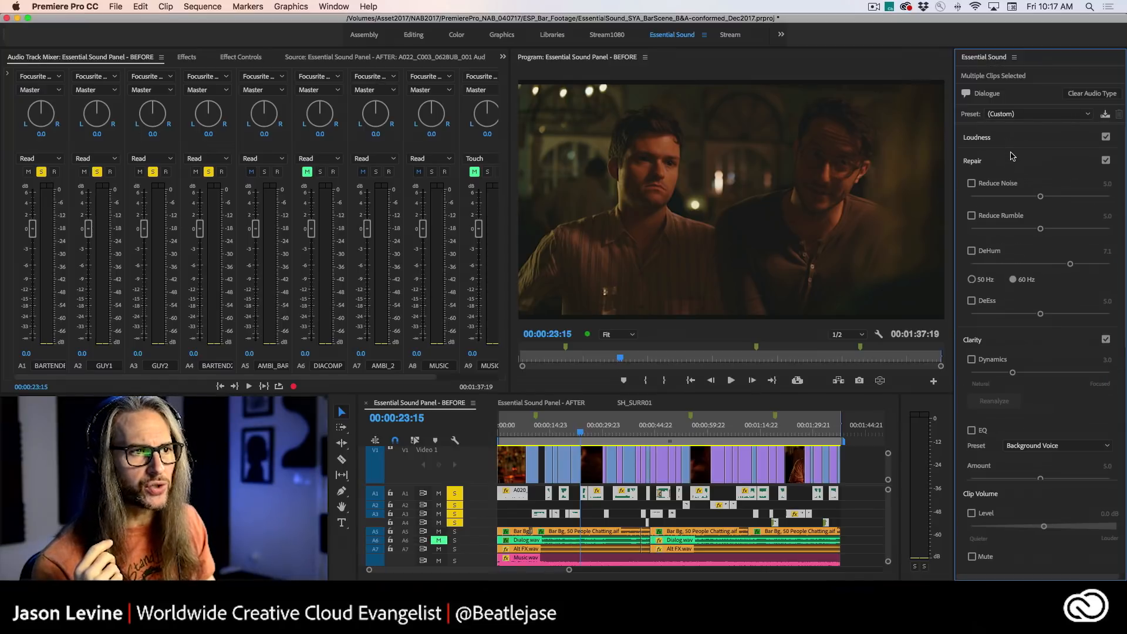
click(1012, 161)
click(1012, 185)
click(1014, 208)
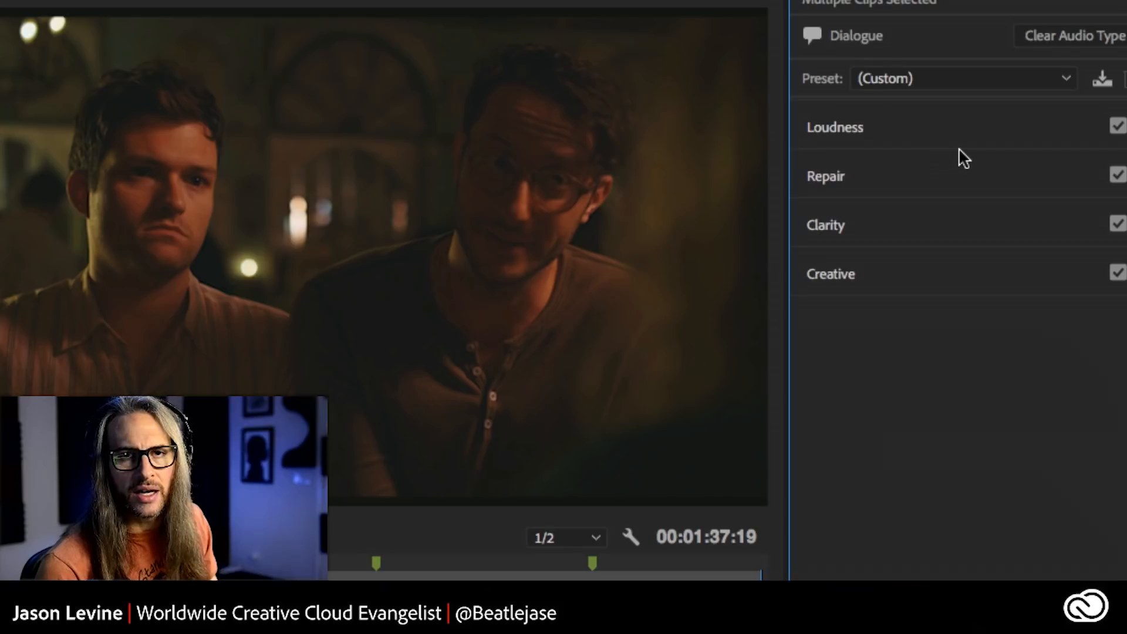
- Expand the Loudness and Repair sections, and review the available Dialogue presets without choosing one
click(887, 132)
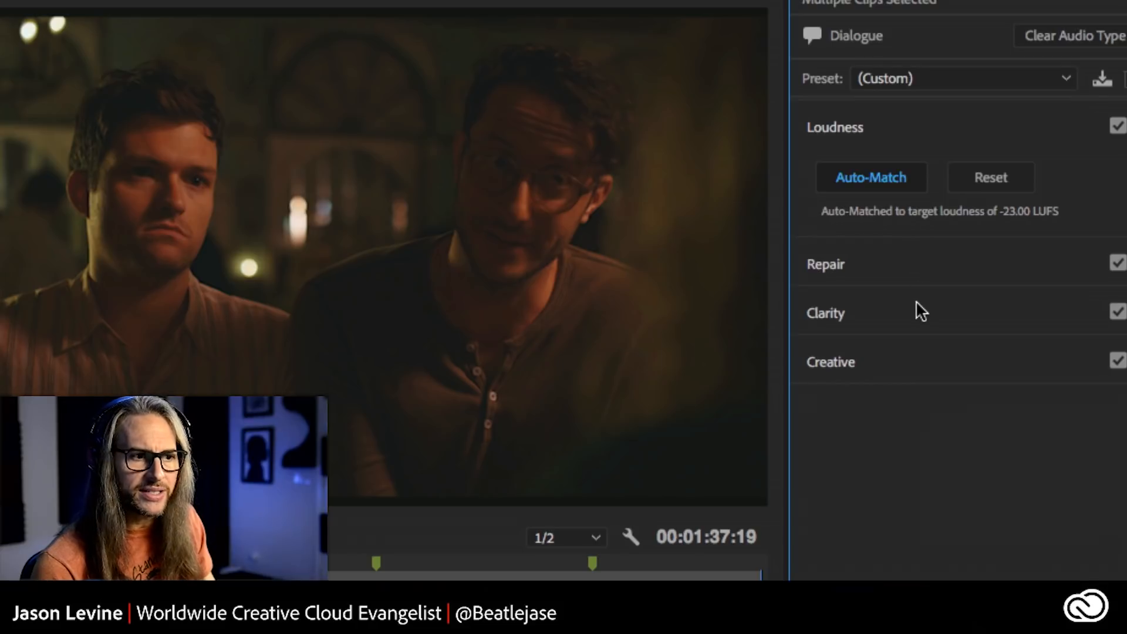
click(929, 267)
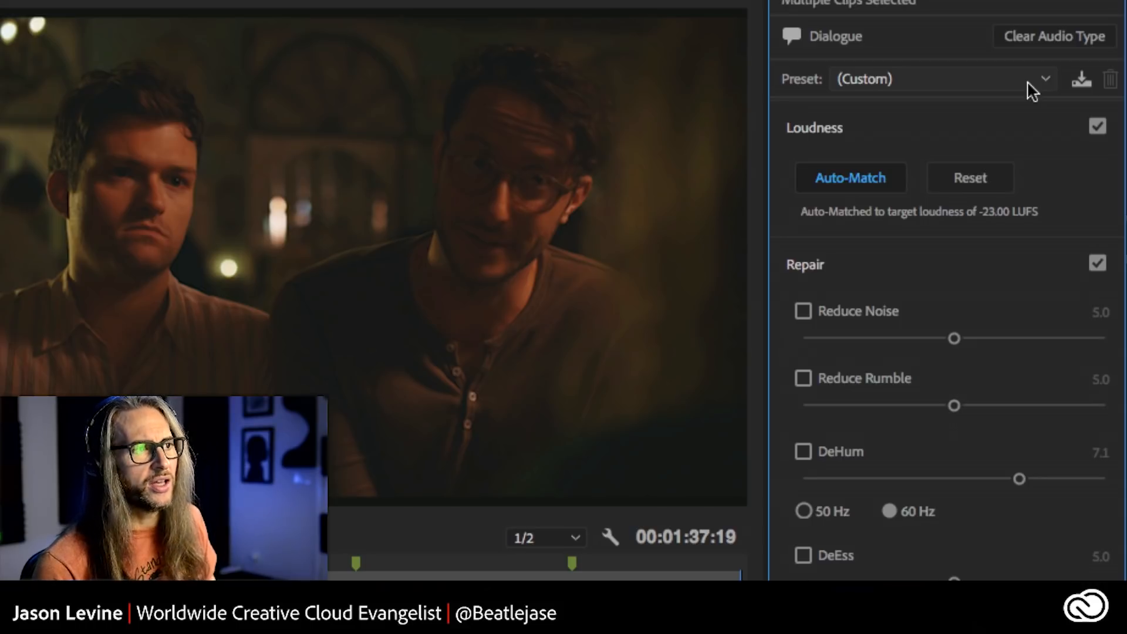
click(1033, 88)
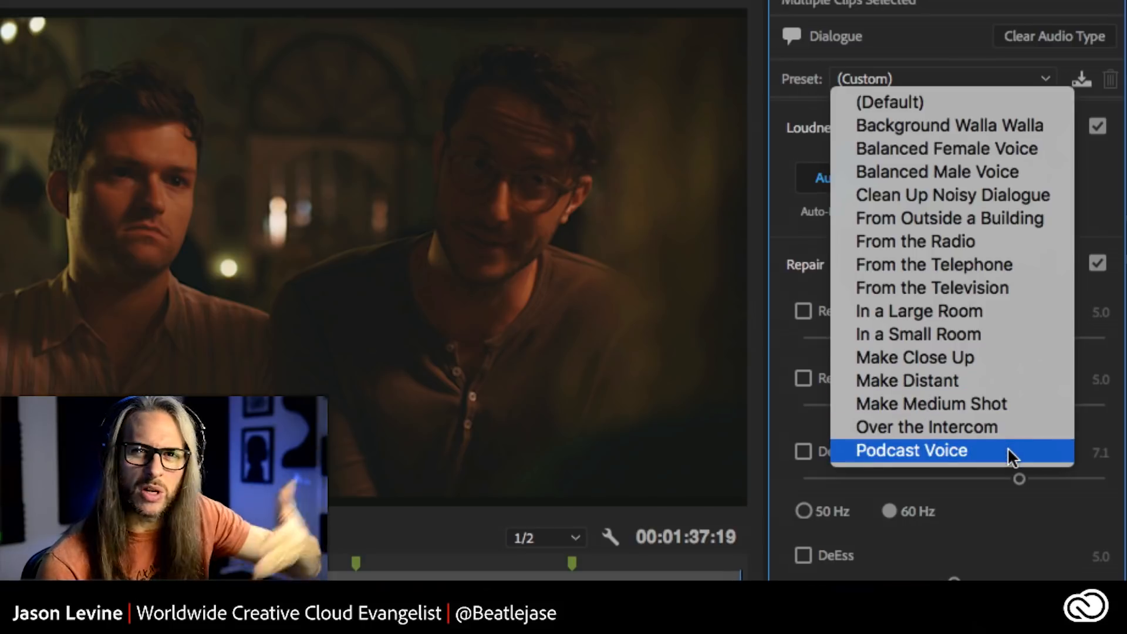
click(938, 45)
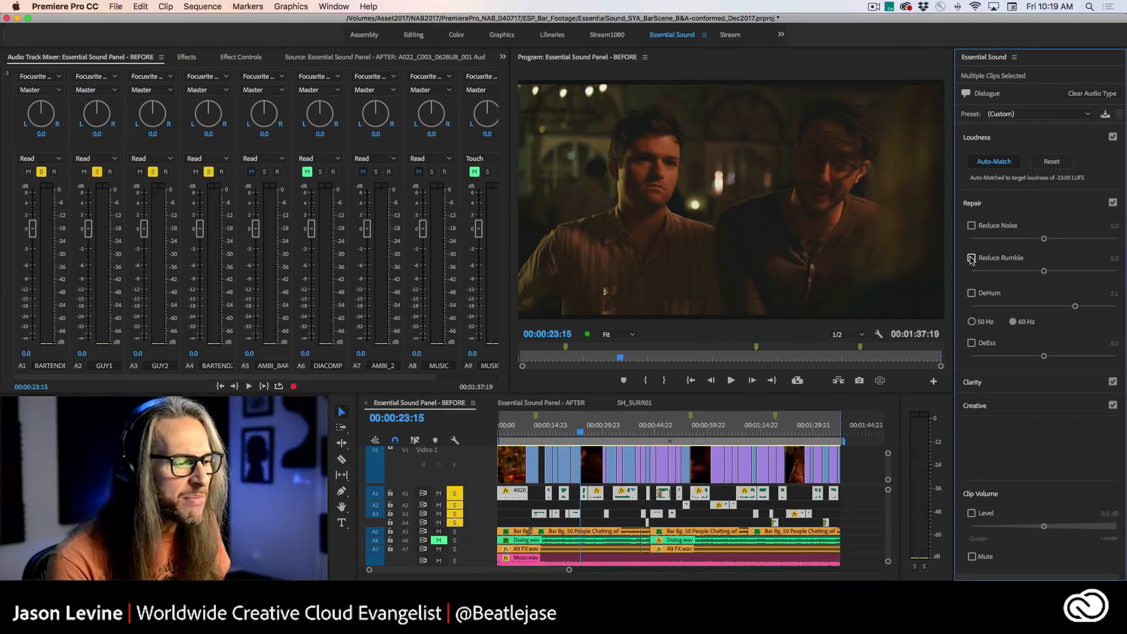
- Enable Reduce Rumble at 6.7 on the selected dialogue clips, and compare playback with the effect off and on
click(971, 259)
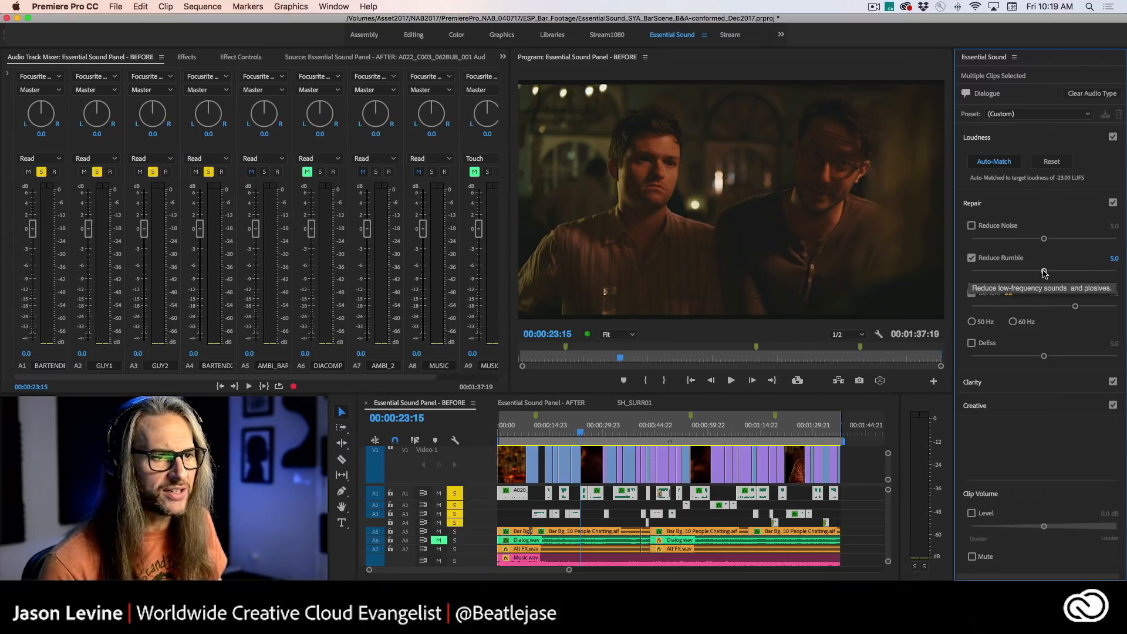
drag(1044, 271, 1068, 273)
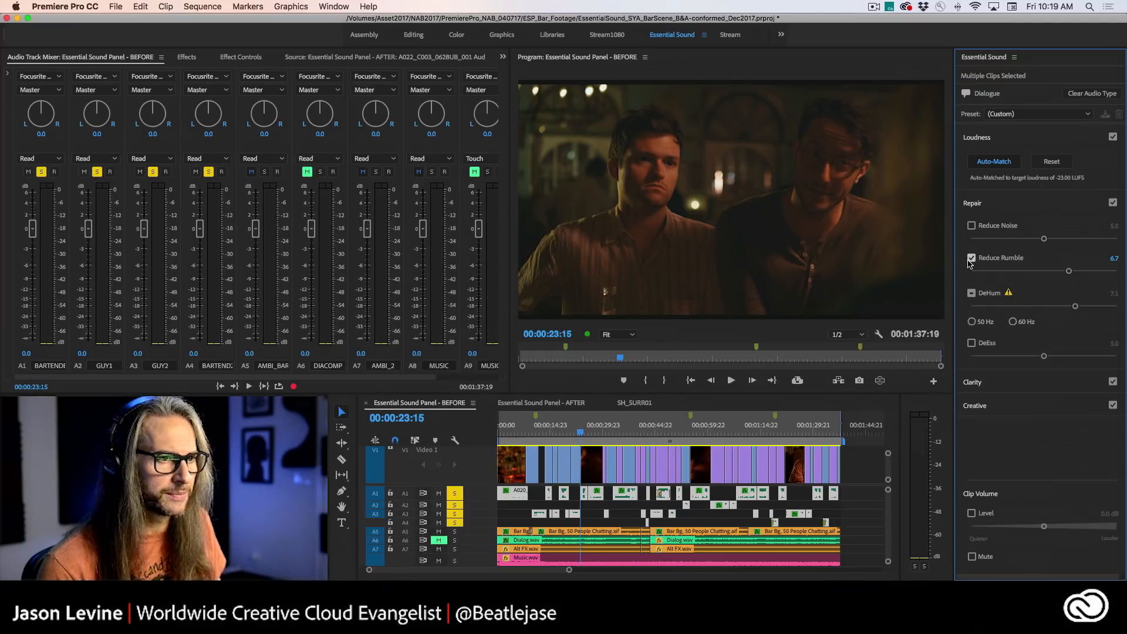
key(space)
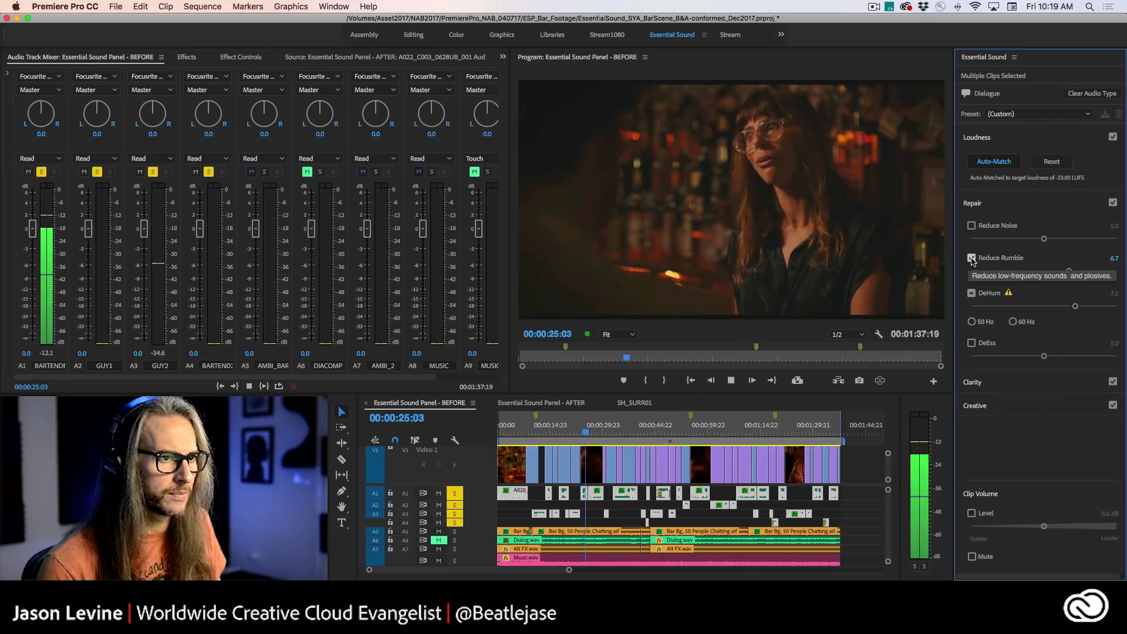
click(971, 259)
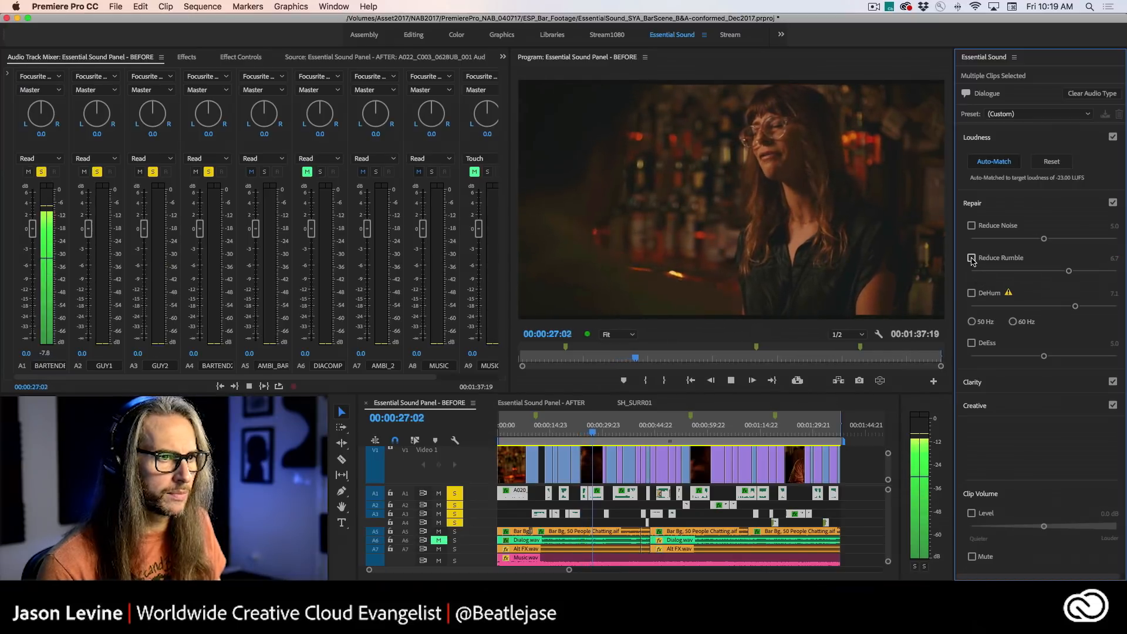
click(971, 259)
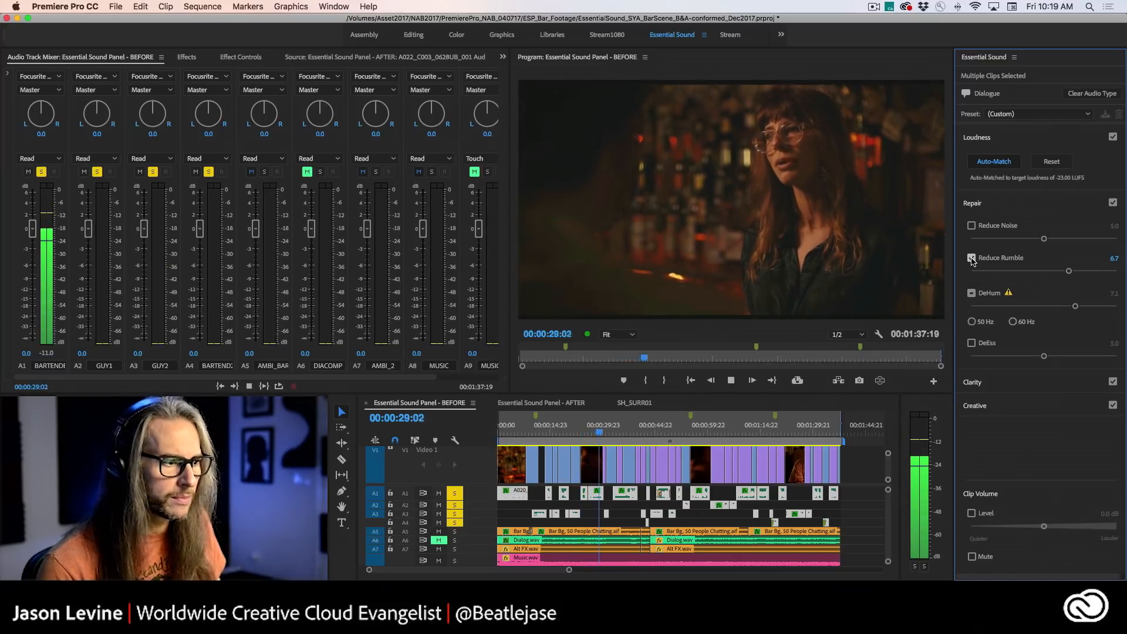
- Play the bartender's dialogue from 00:00:32:22 with Reduce Rumble bypassed and re-enabled, and return the playhead to 00:00:33:14
click(614, 433)
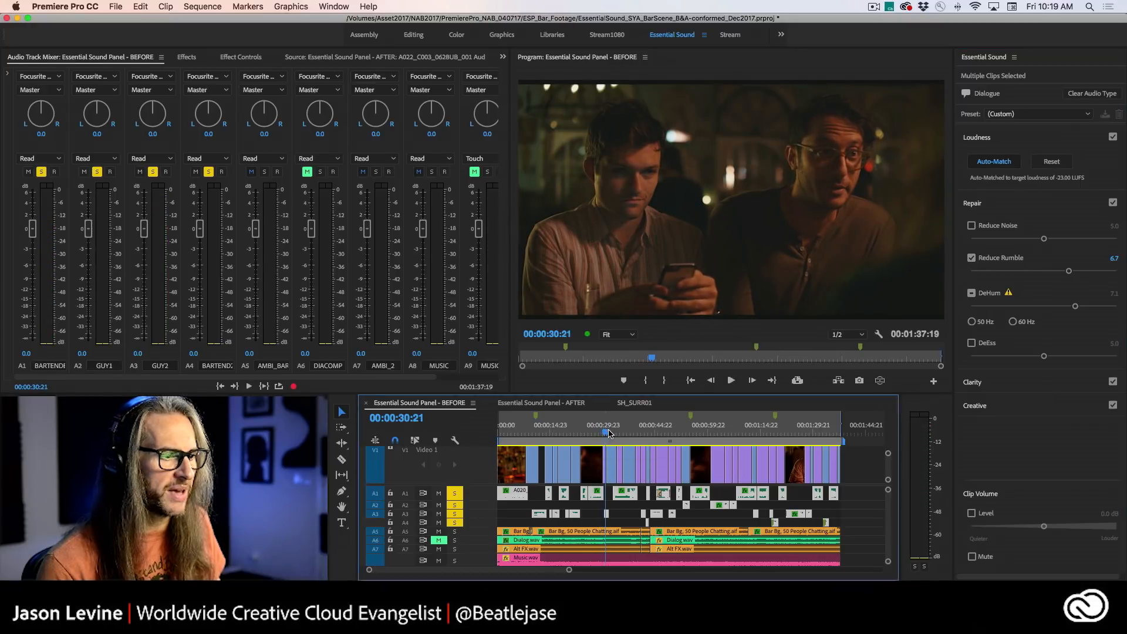
click(971, 259)
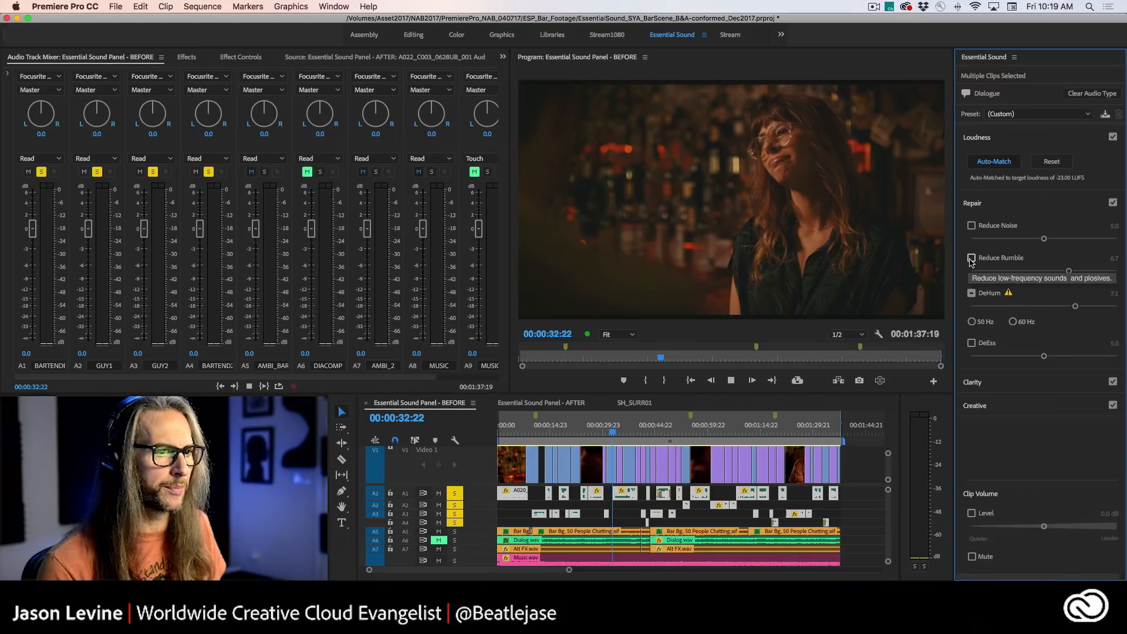
key(space)
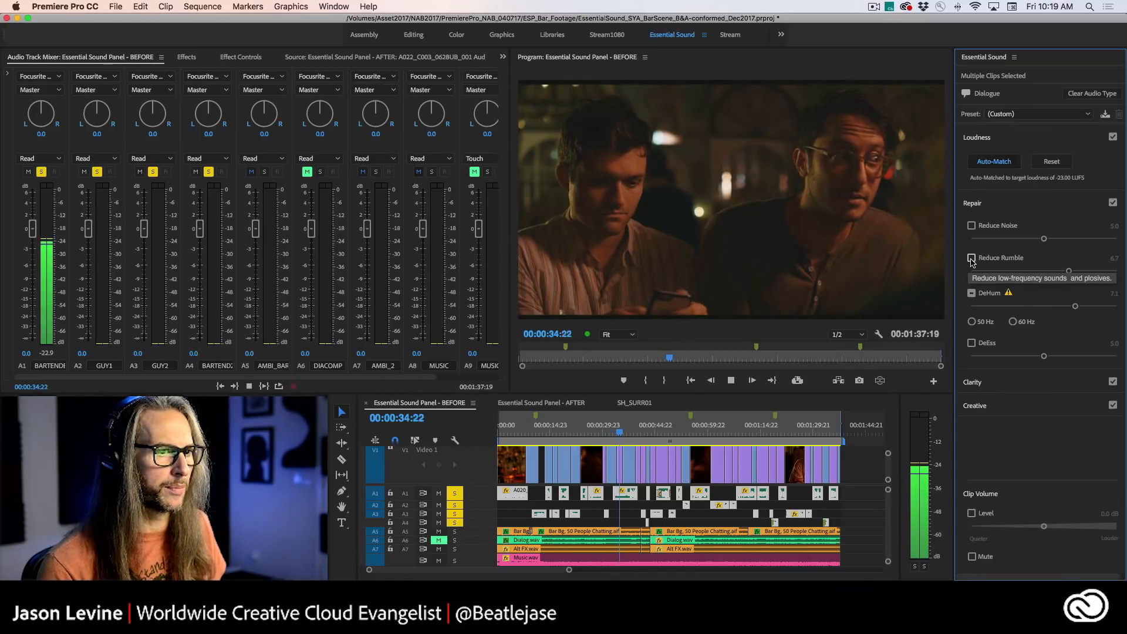
click(972, 258)
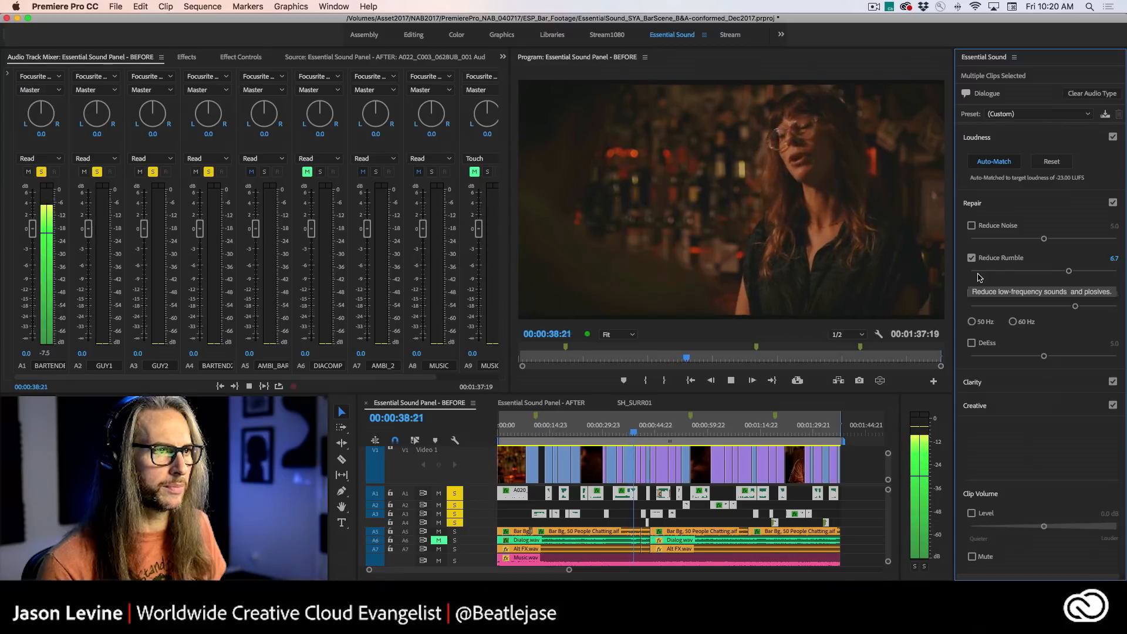
click(630, 432)
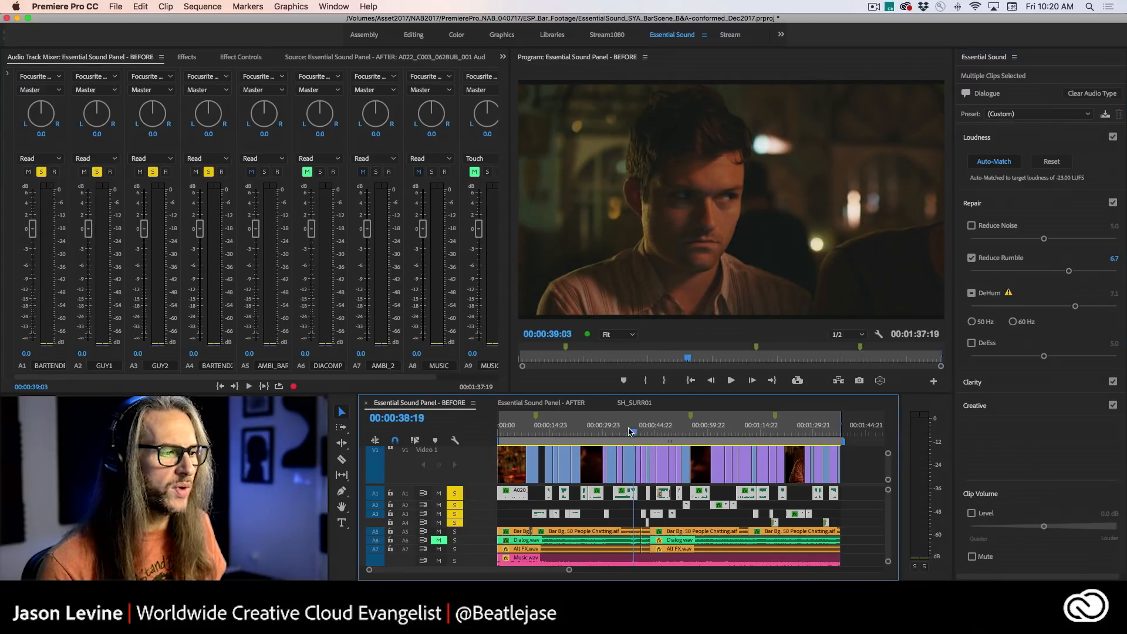
drag(630, 432, 615, 433)
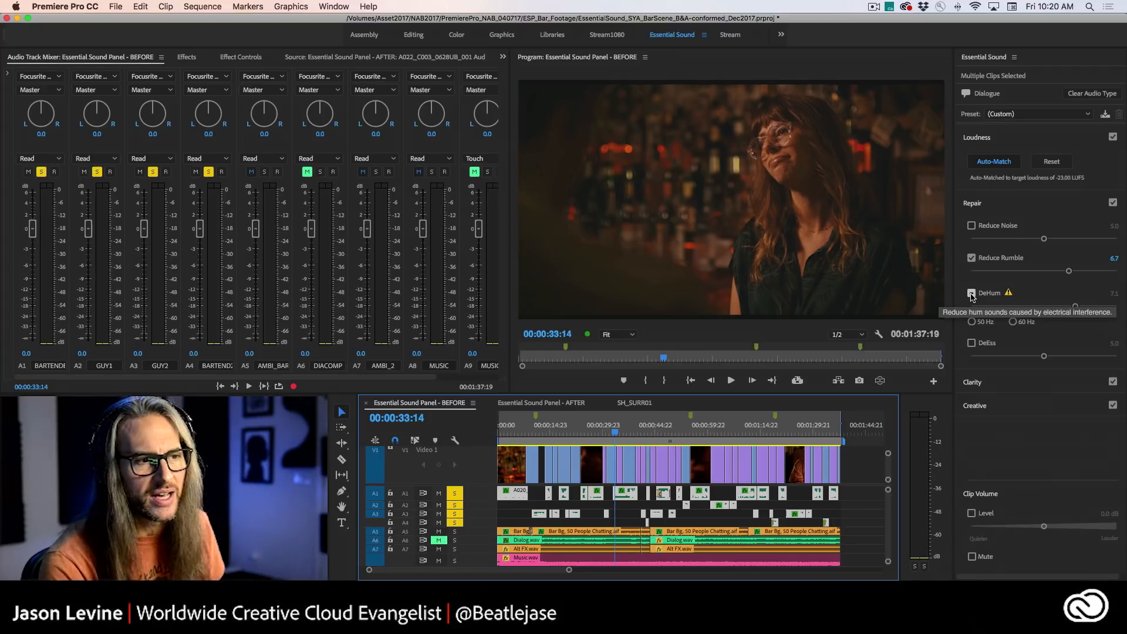
- Enable DeHum at 60 Hz on all selected dialogue clips and set its amount to 3.9
click(1013, 322)
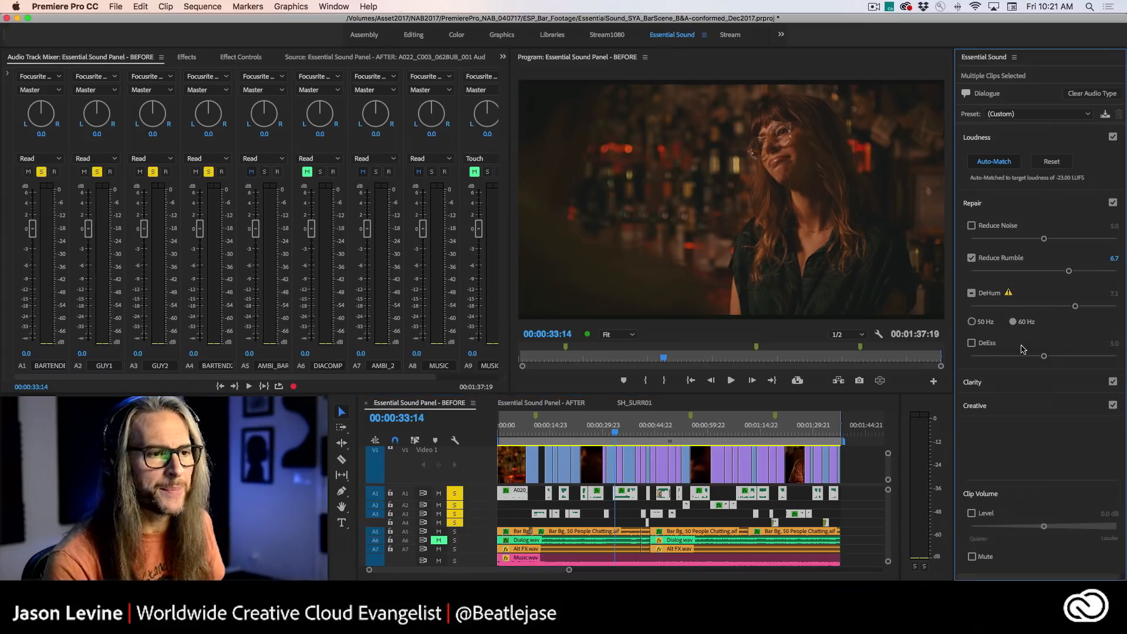
click(973, 293)
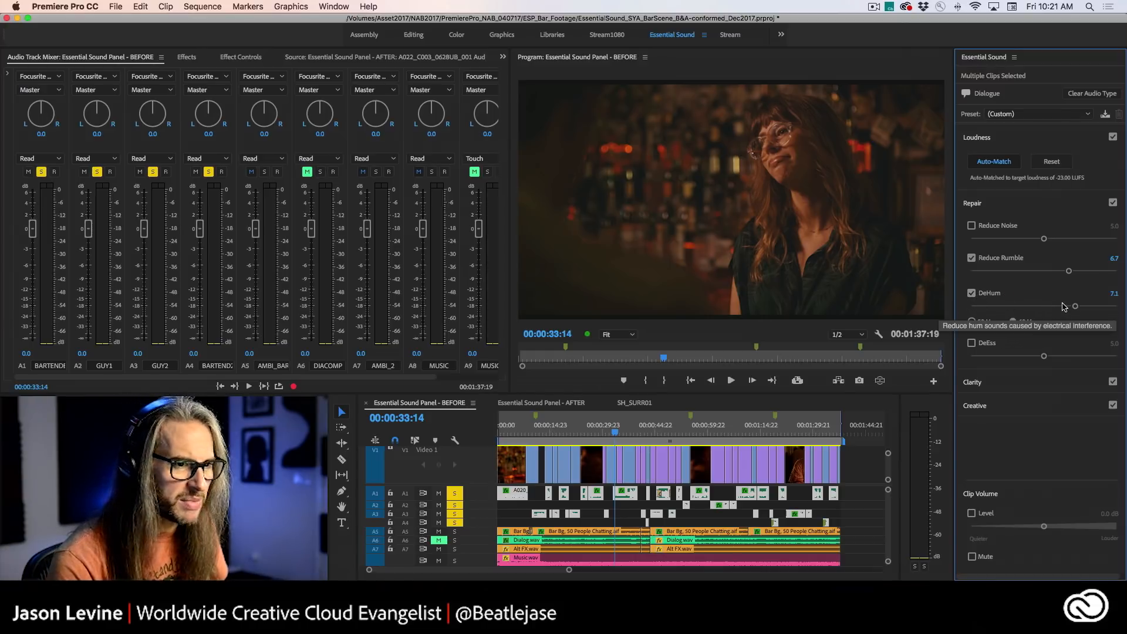
drag(1075, 306, 1025, 309)
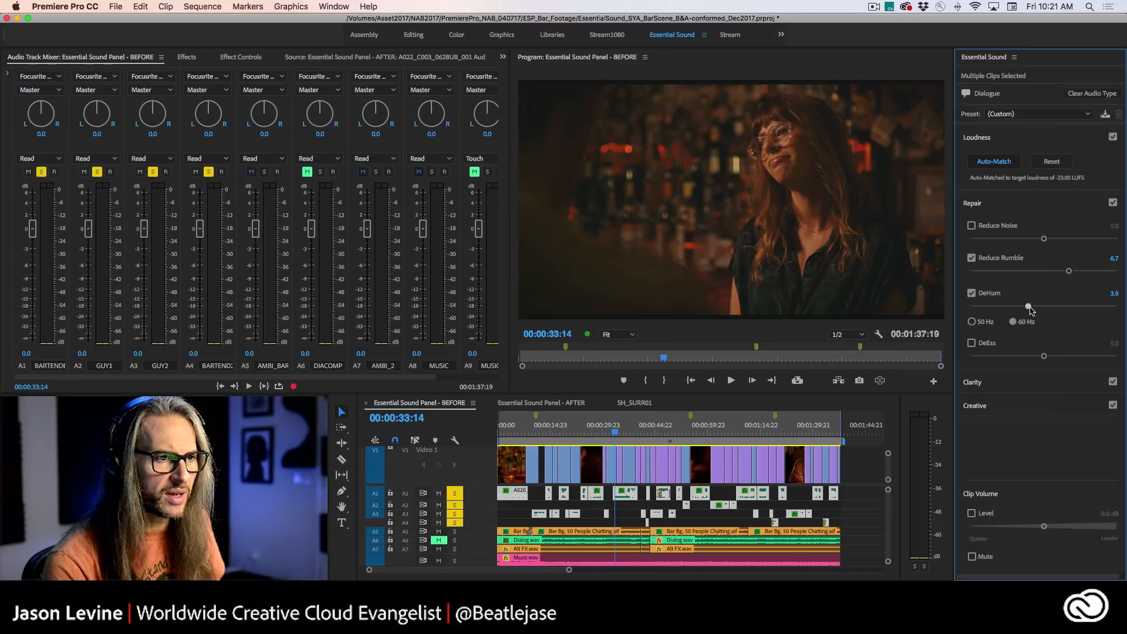
drag(1032, 310, 1028, 308)
- Play the dialogue from 00:00:32:22 to compare DeHum switched off and on
click(972, 293)
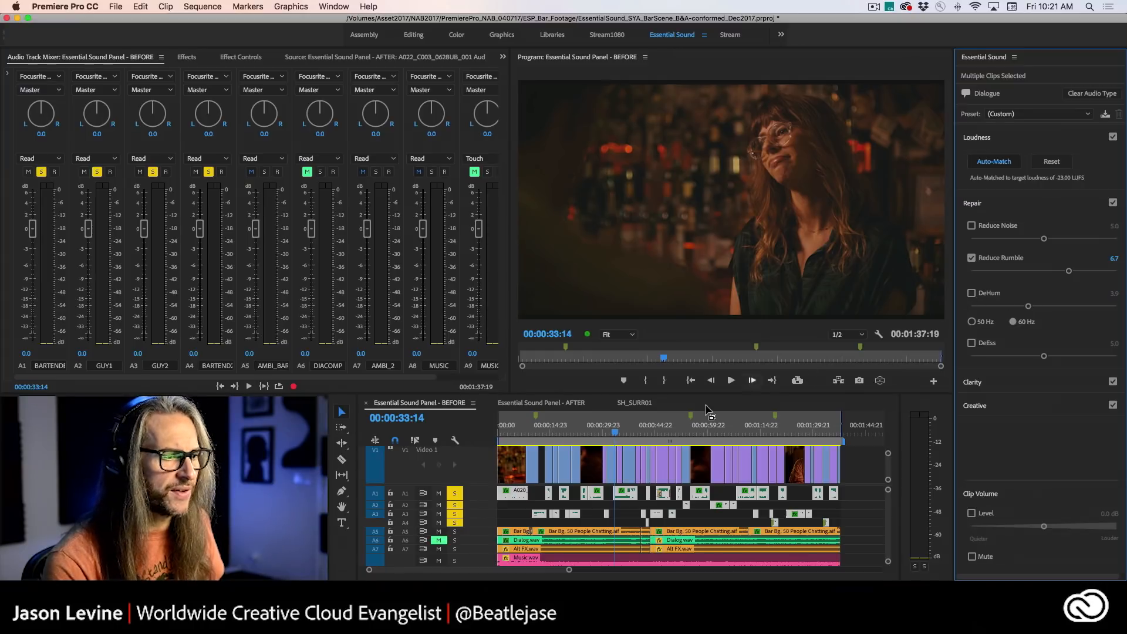
drag(615, 434, 613, 433)
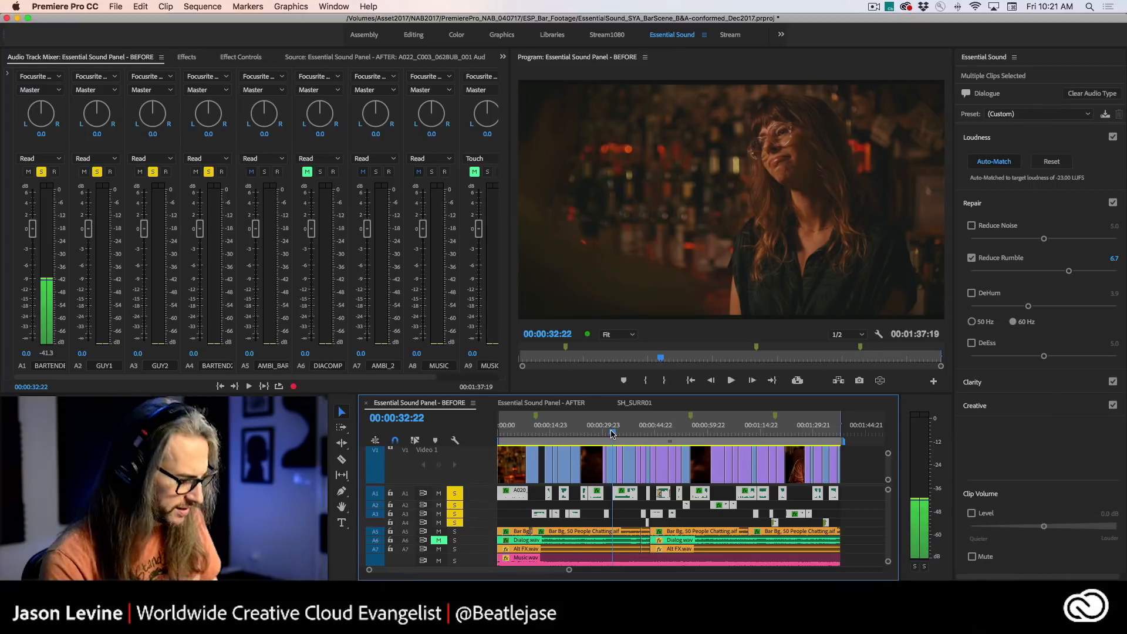
key(space)
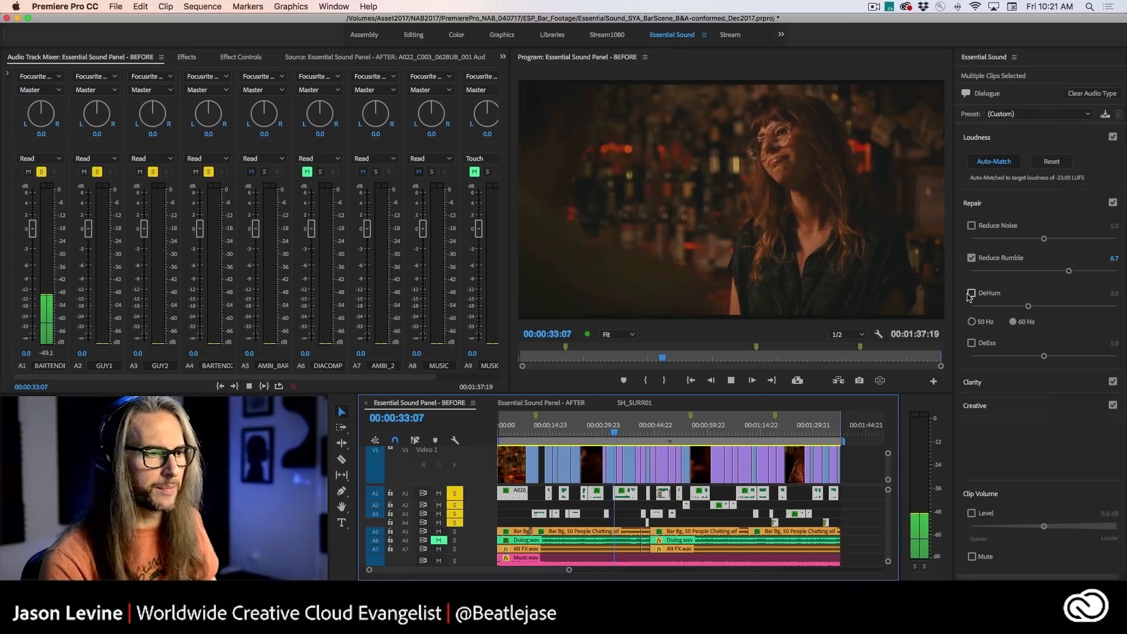
click(972, 293)
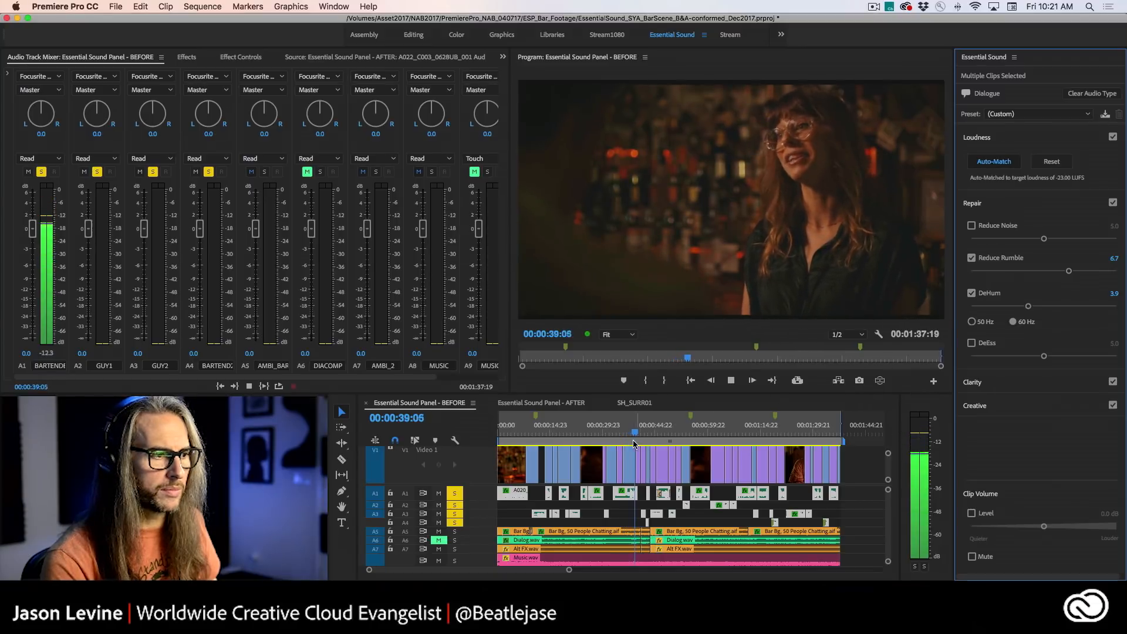
- Bypass DeHum and play the bartender's line from 00:00:25:14 to about 00:00:29:07
click(587, 432)
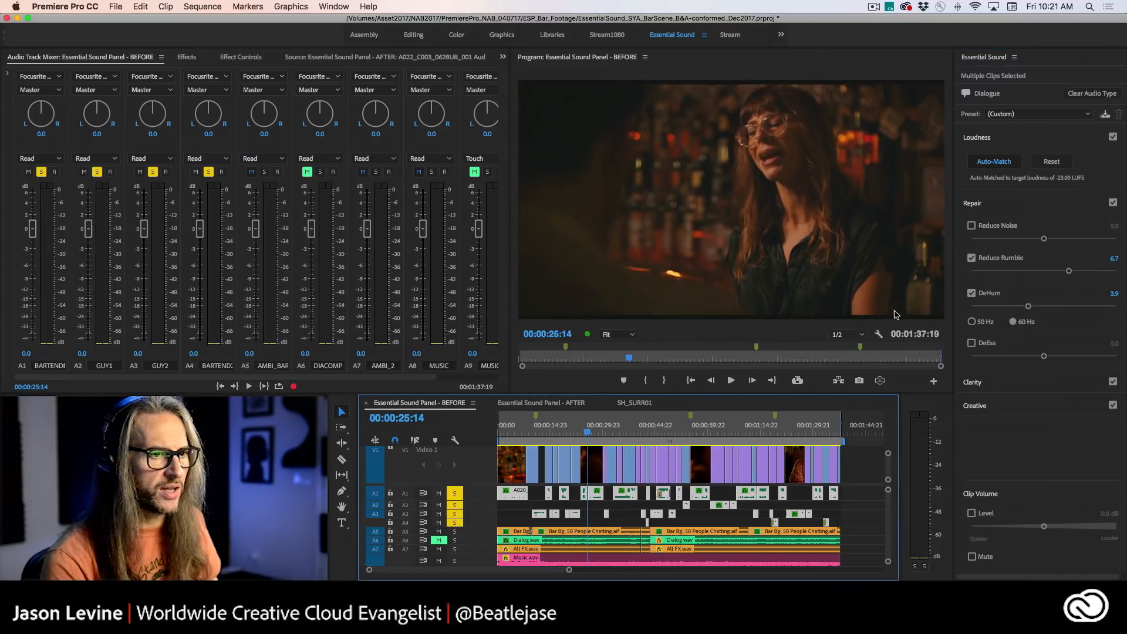
click(971, 293)
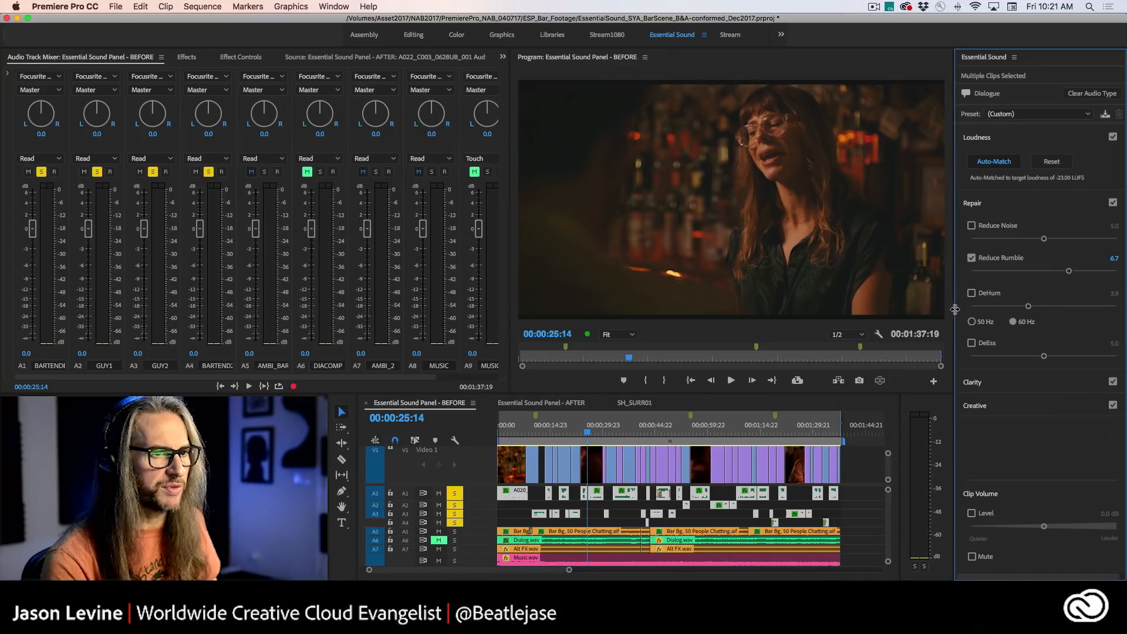
key(space)
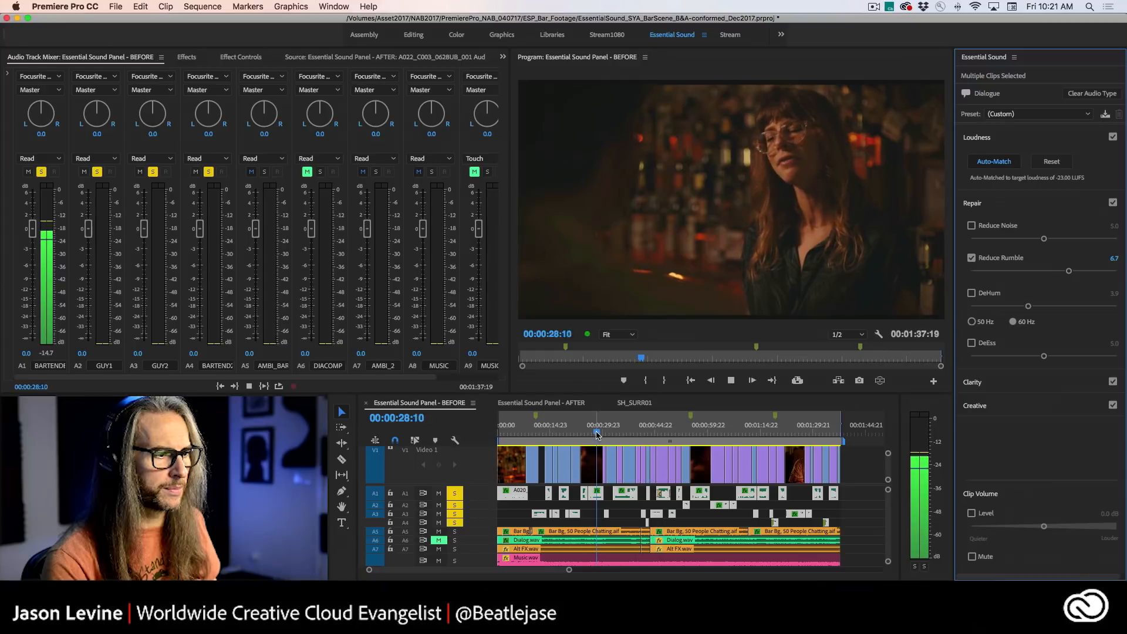
key(space)
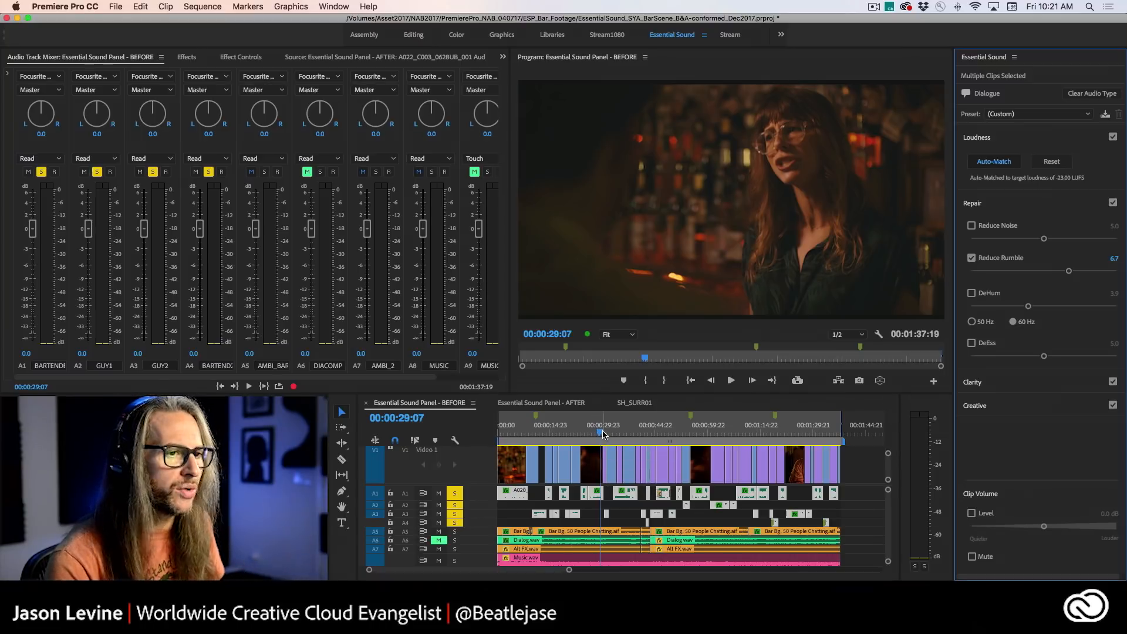
- Cue the playhead at 00:00:23:22, re-enable DeHum on the dialogue clips and set its amount to 5.7
drag(603, 434, 589, 435)
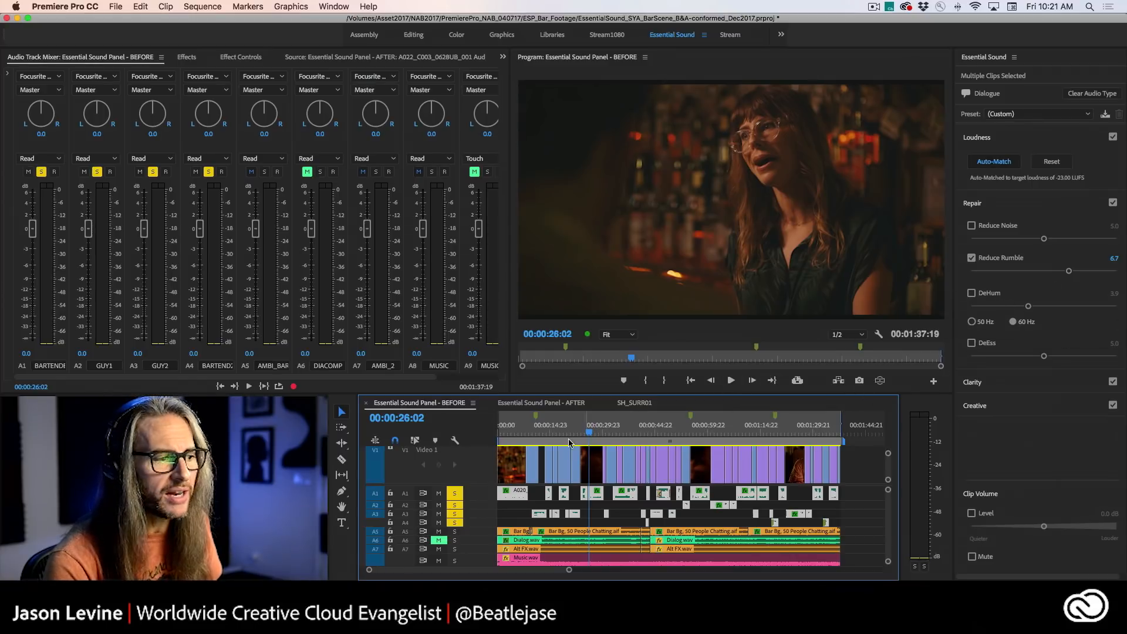
drag(587, 435, 581, 435)
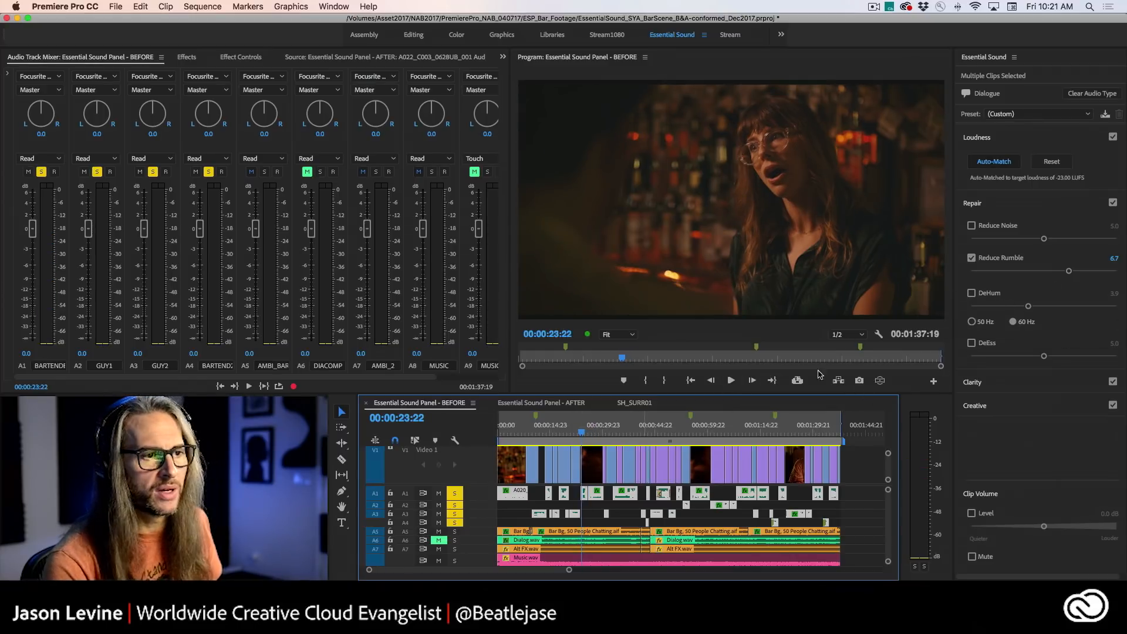
click(971, 295)
click(971, 294)
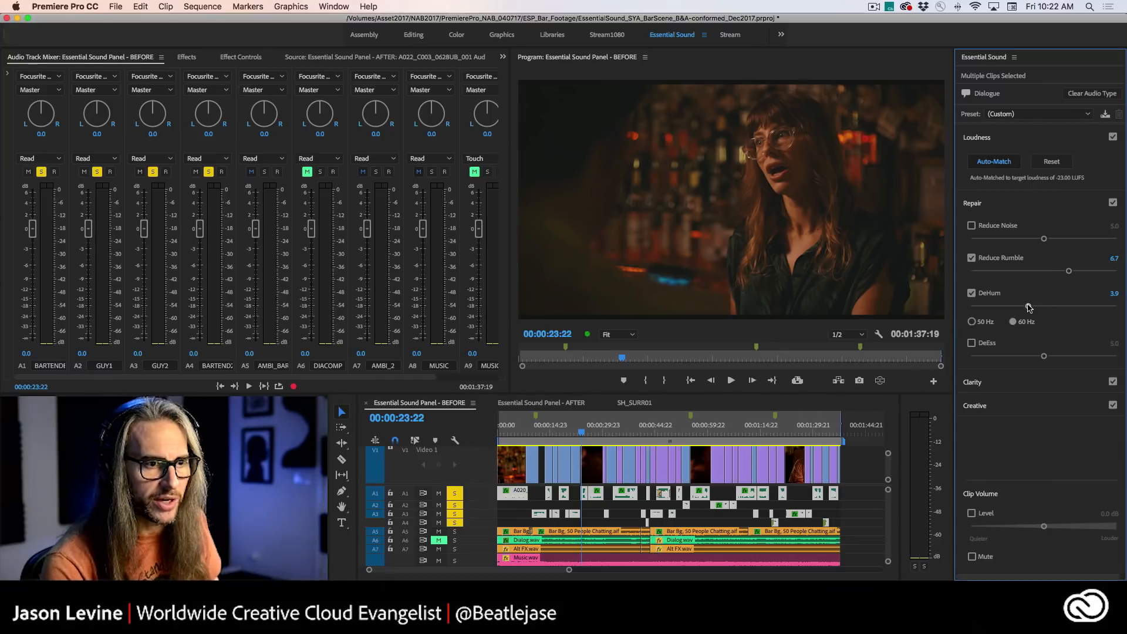
drag(1028, 307, 1055, 306)
- Play the dialogue from 00:00:23:22, toggling DeHum and Reduce Rumble off and on to compare the repairs
key(space)
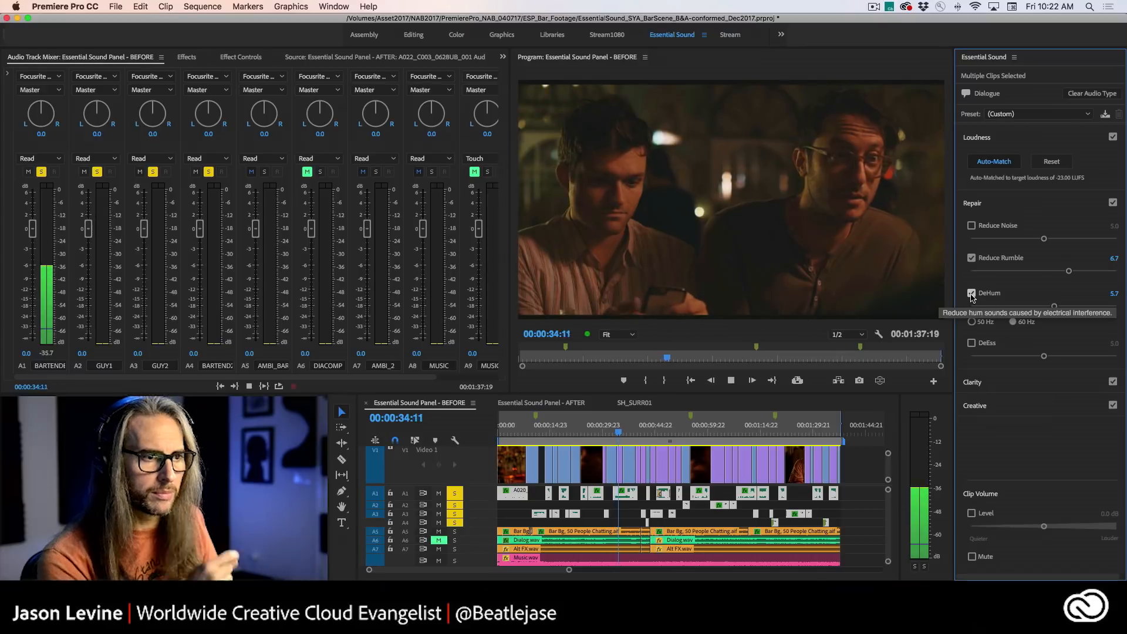
click(972, 294)
click(972, 259)
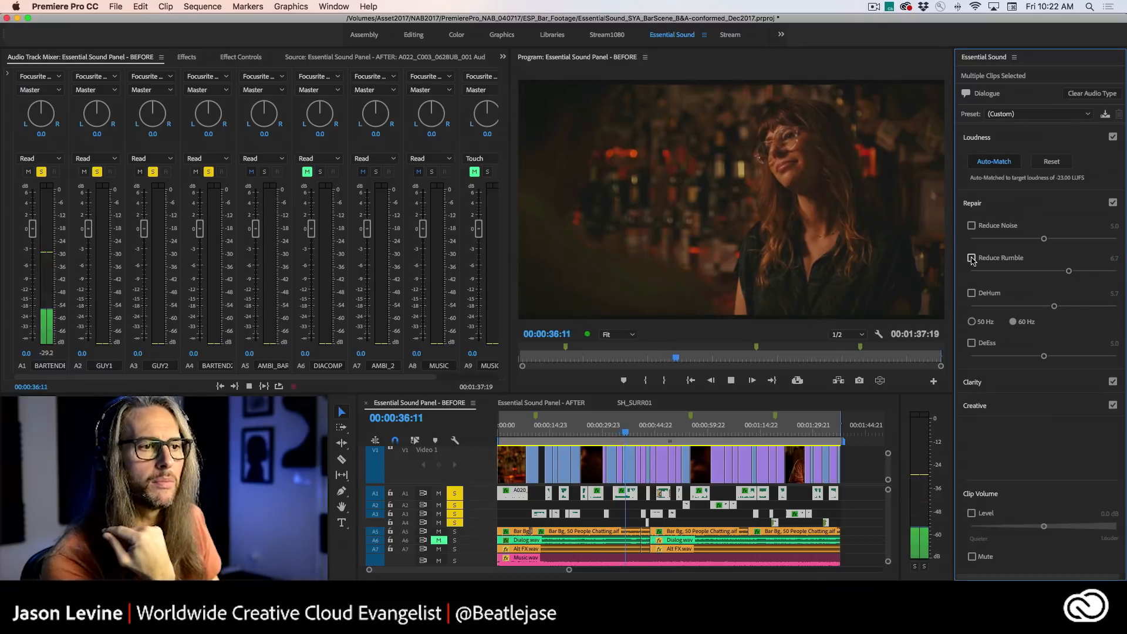
click(972, 260)
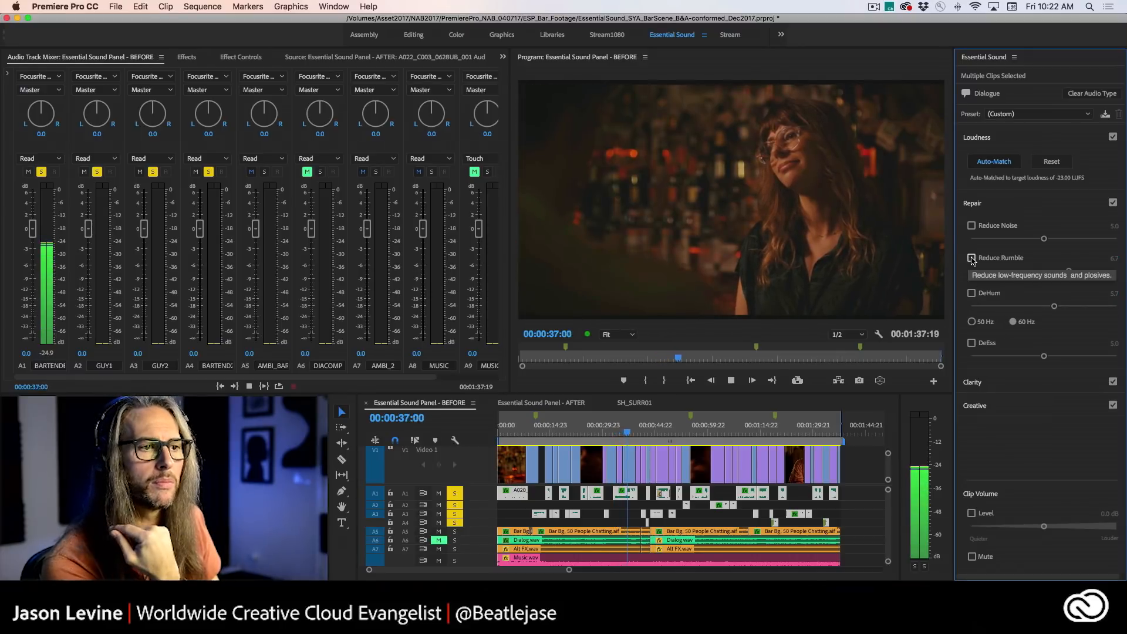
click(972, 294)
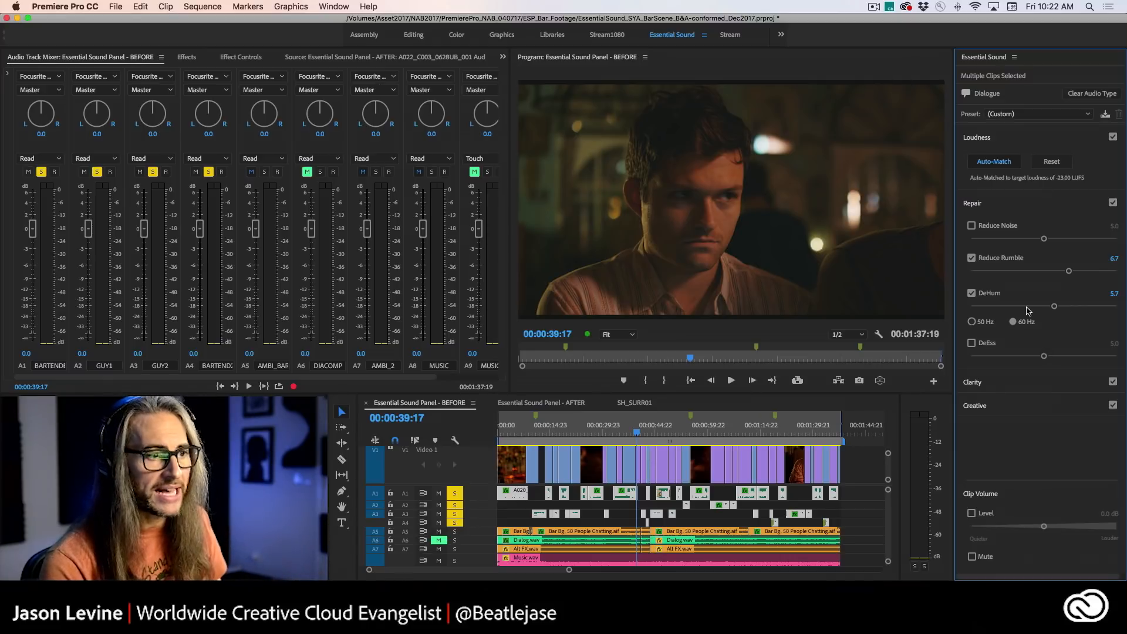
- Select only the short bartender clip on track A1 near 00:00:14:01 and play it up to 00:00:15:10
click(607, 512)
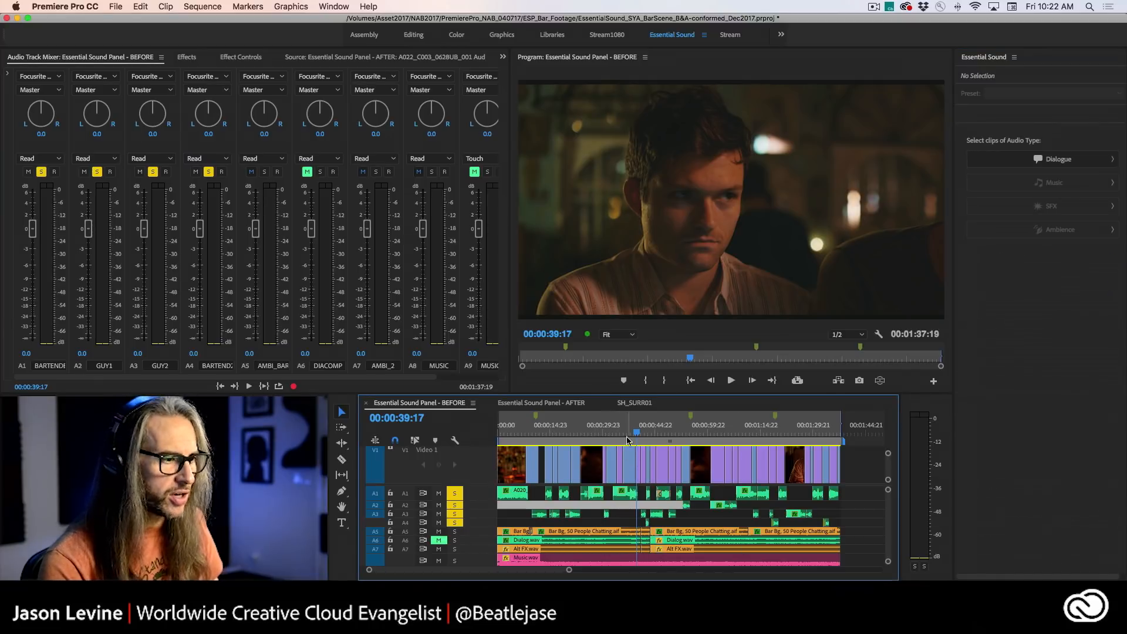
click(576, 433)
click(548, 493)
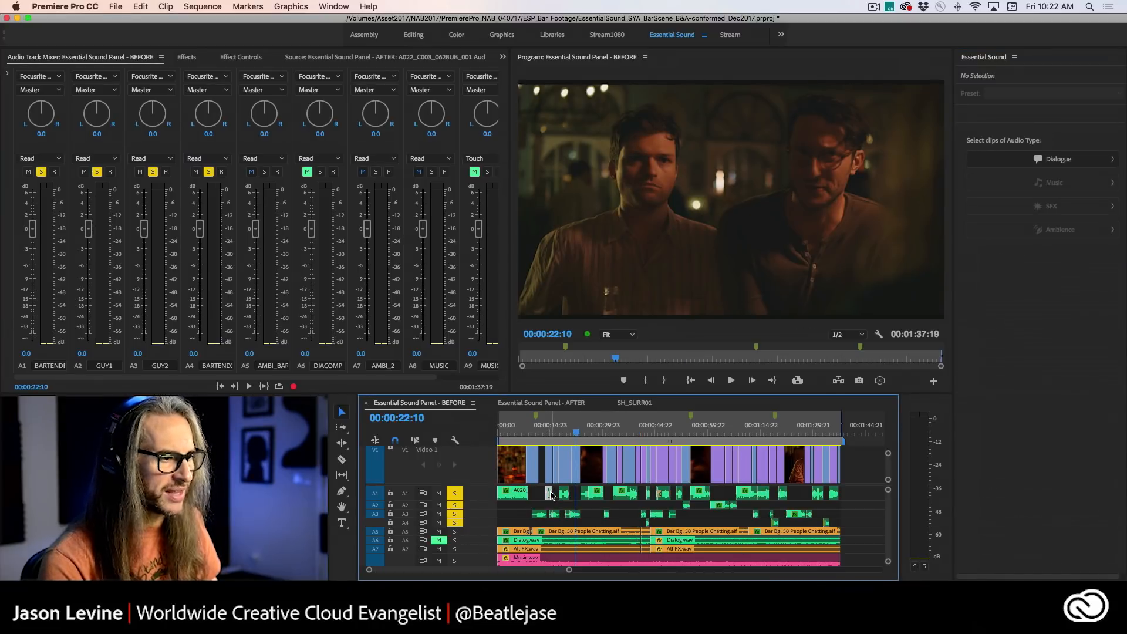
click(542, 434)
drag(543, 434, 548, 434)
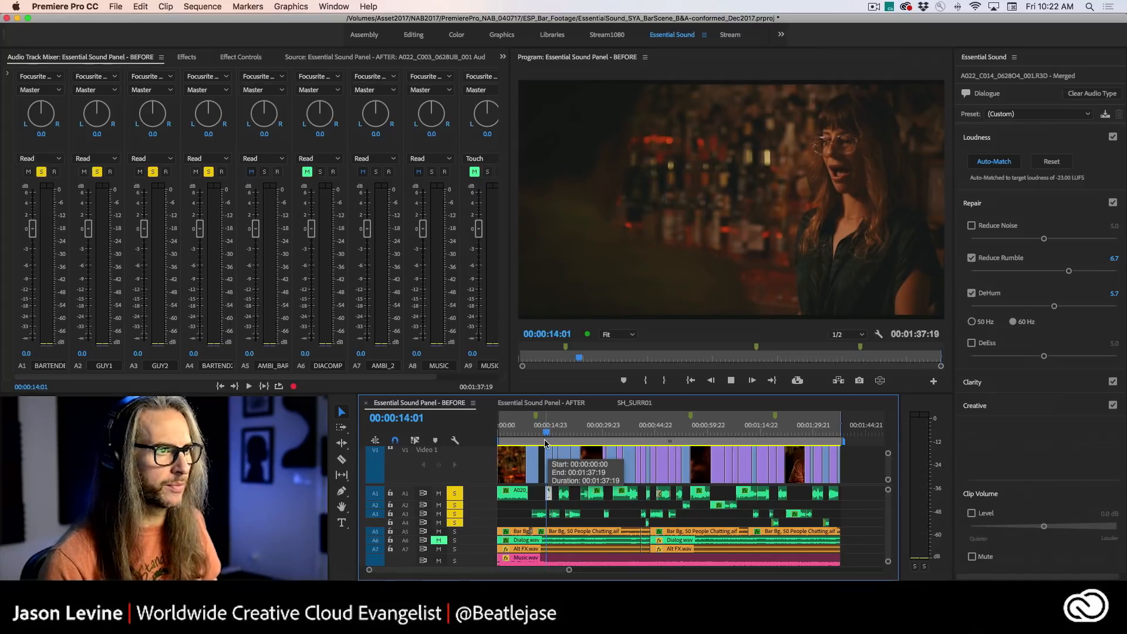
key(space)
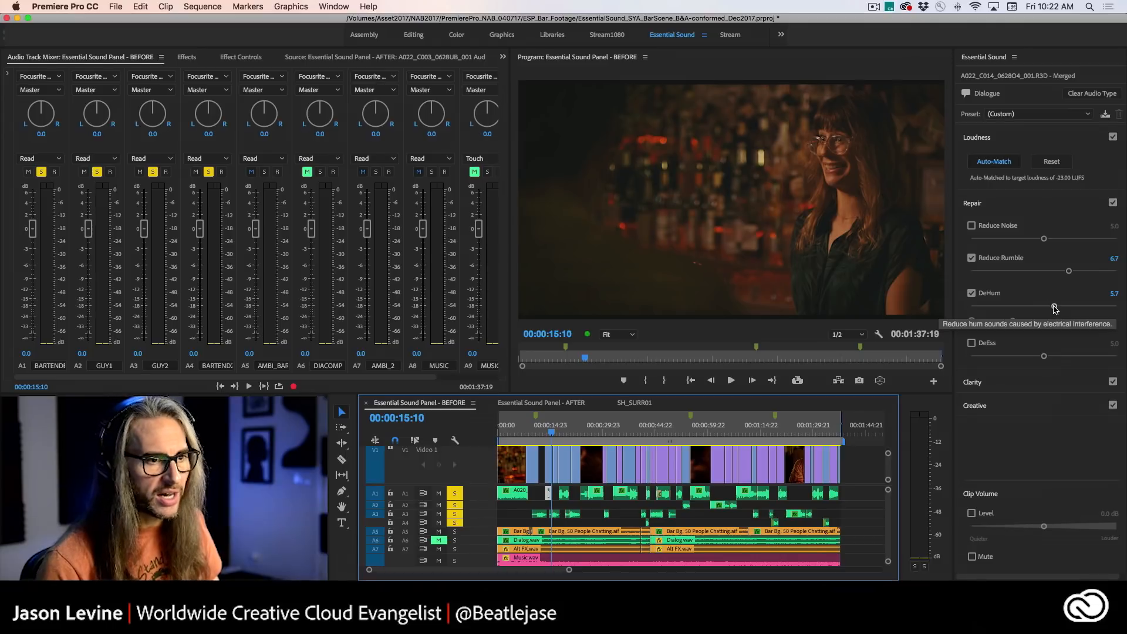
- Set DeHum to 3.9 on the selected bartender clip and replay the passage around 00:00:13:10
drag(1055, 310, 1027, 306)
click(545, 434)
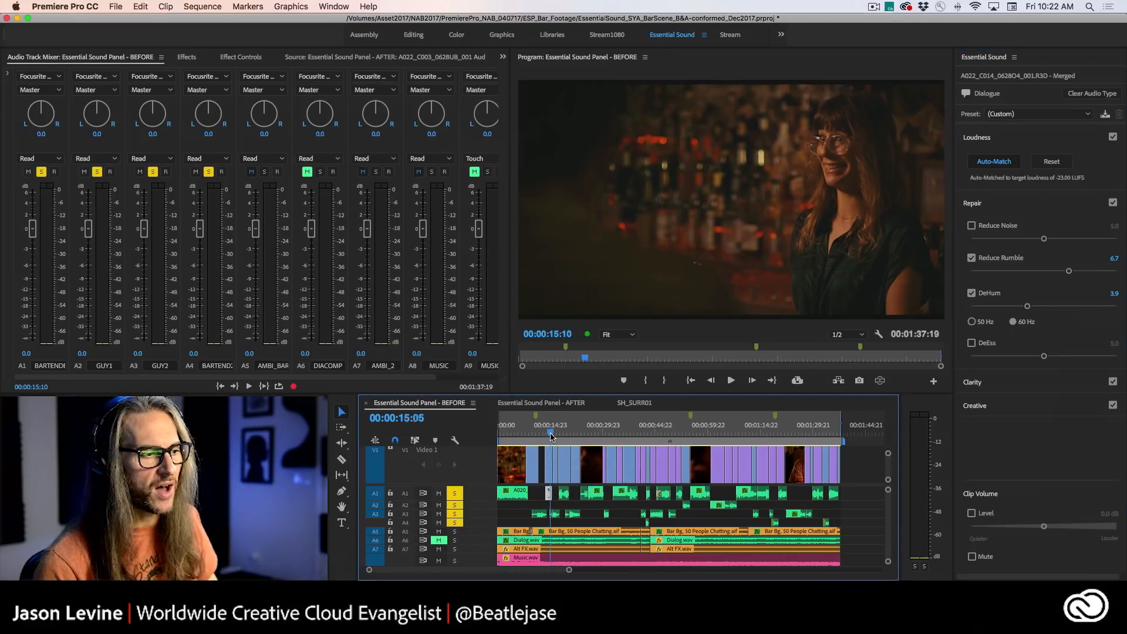
key(space)
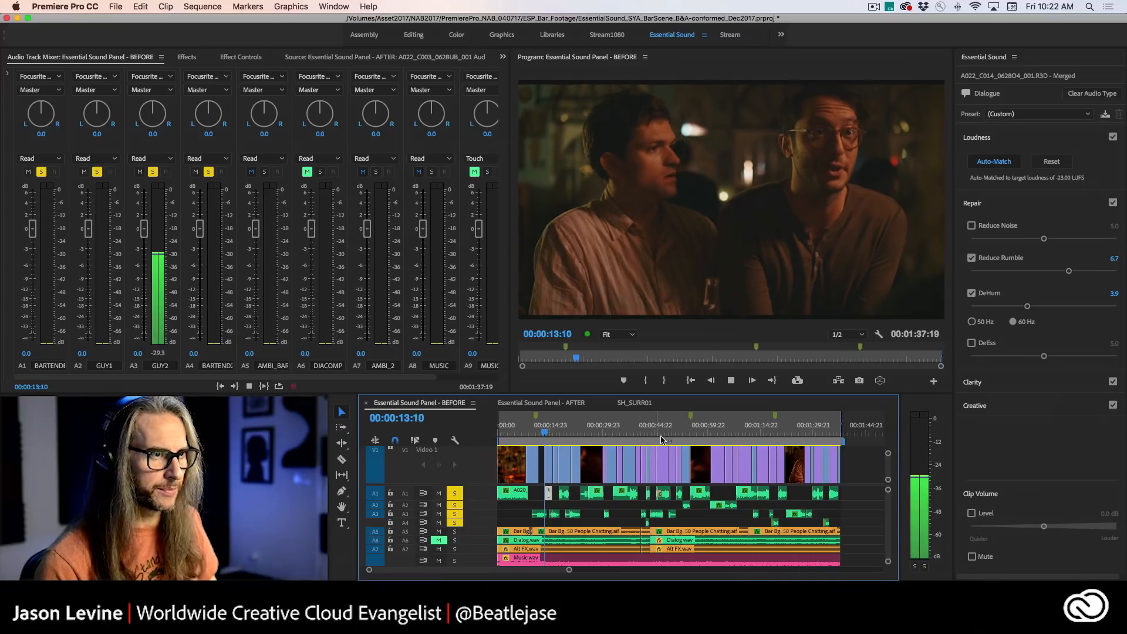
- Replay from about 00:00:10:00, select the GUY2 clip on track A3 near 00:00:12:09 and set its DeHum amount to 4.6
key(space)
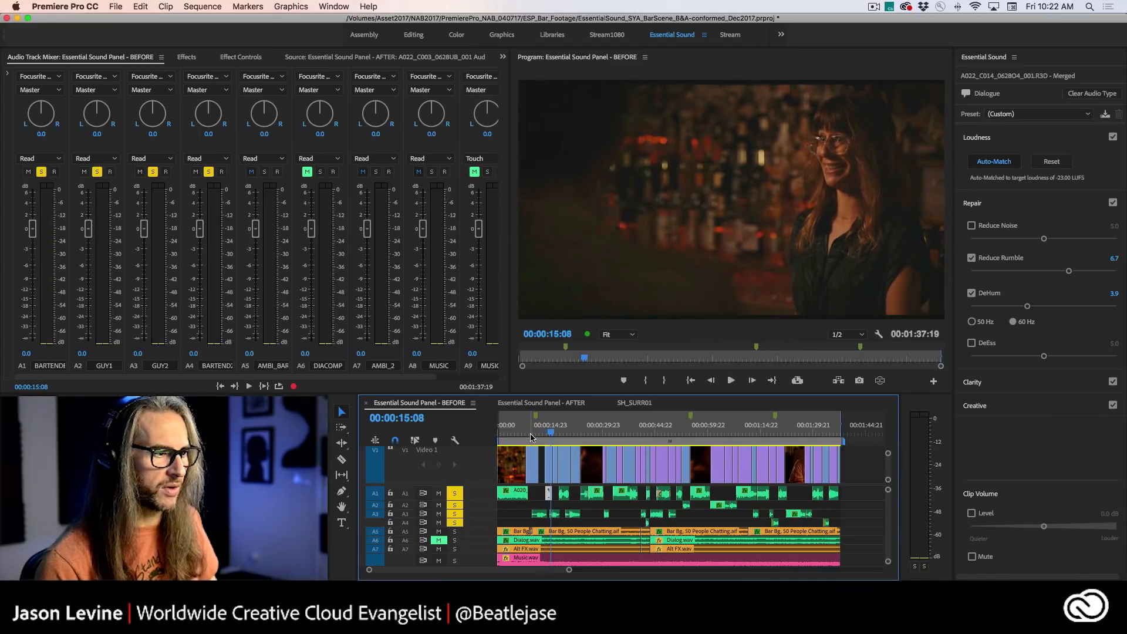
click(533, 435)
drag(533, 435, 535, 436)
key(space)
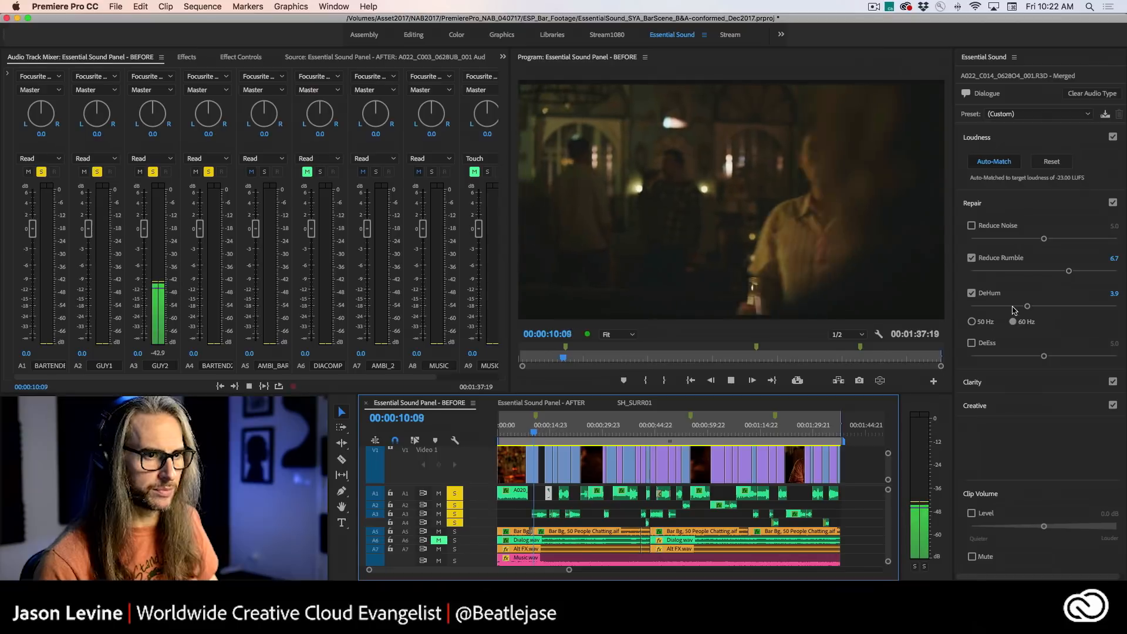
click(539, 517)
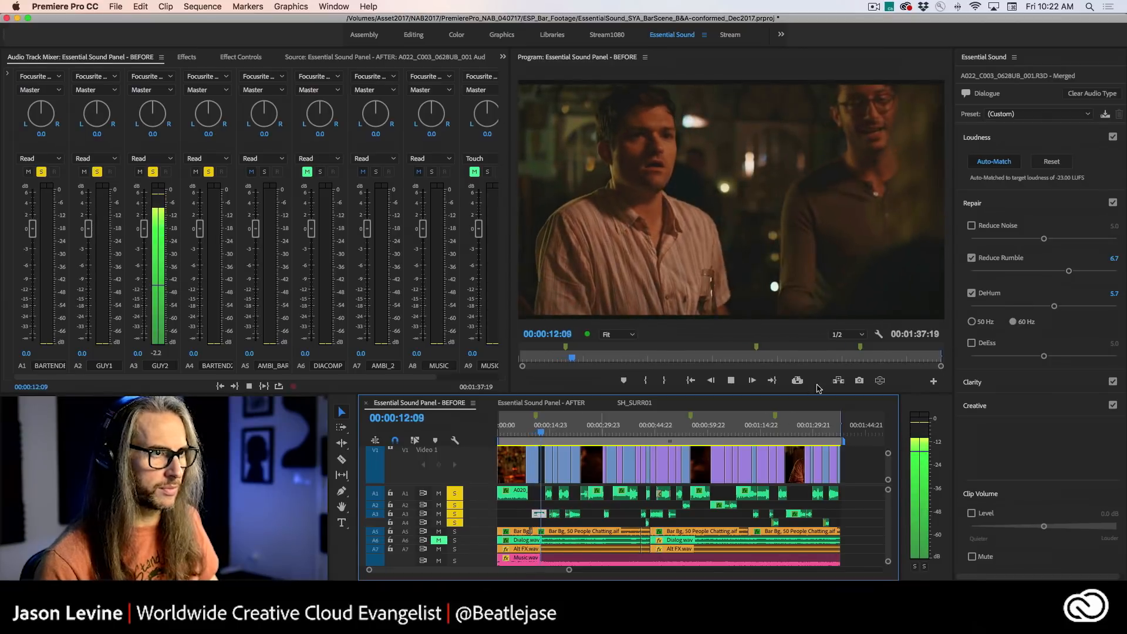
drag(1055, 309, 1038, 307)
- Play the GUY2 clip from 00:00:09:21 with Repair disabled, and replay it from 00:00:09:13 with Repair re-enabled
drag(564, 434, 534, 431)
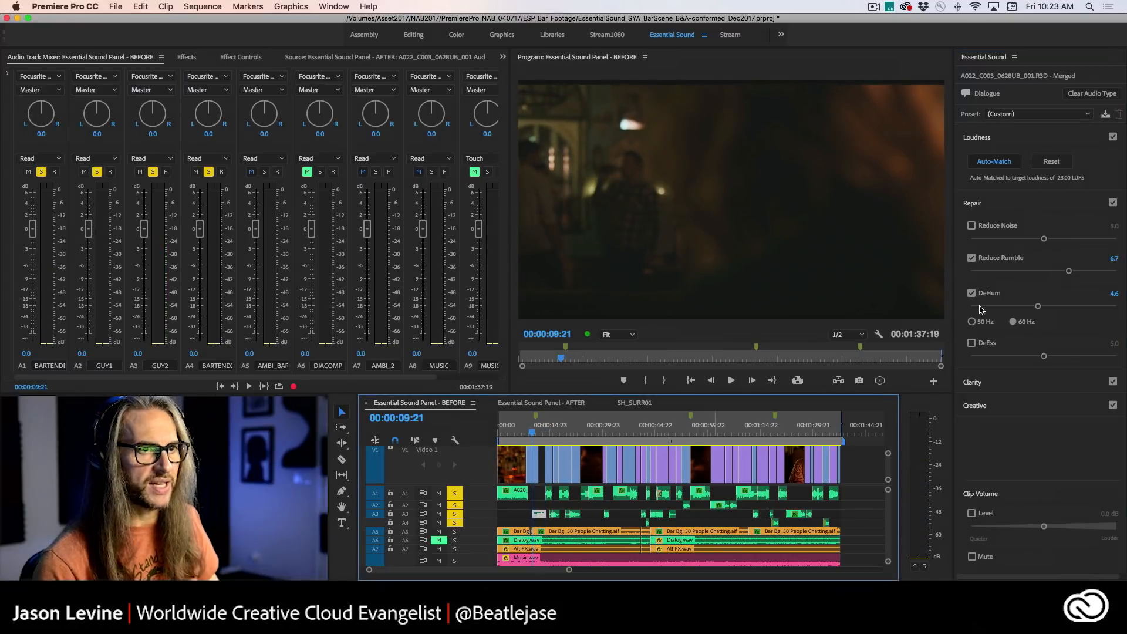
click(1113, 202)
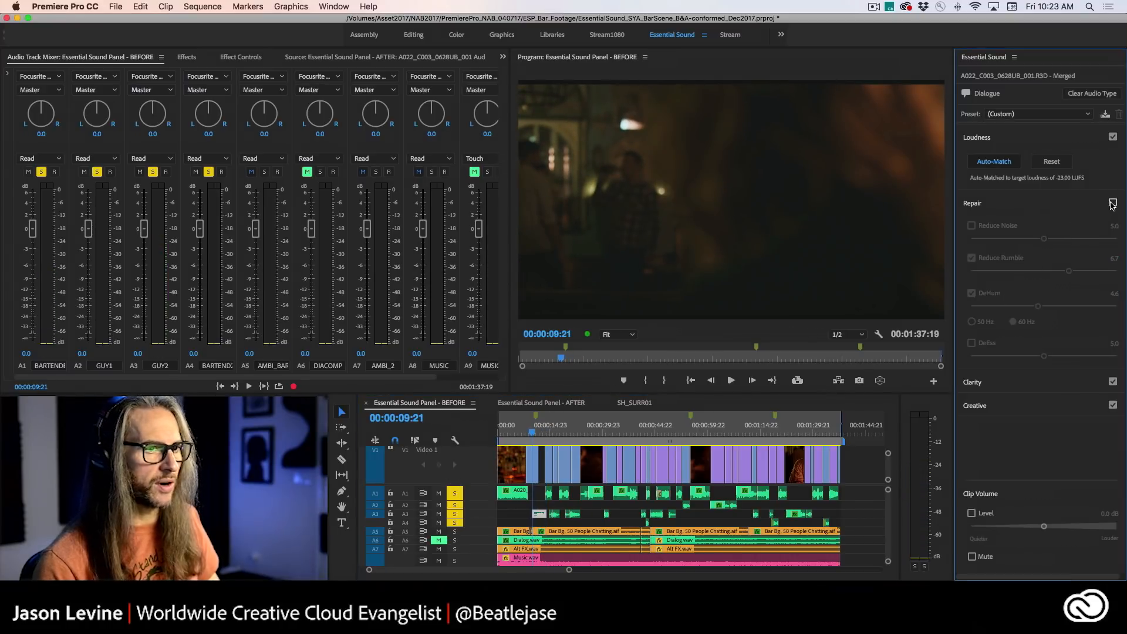
key(space)
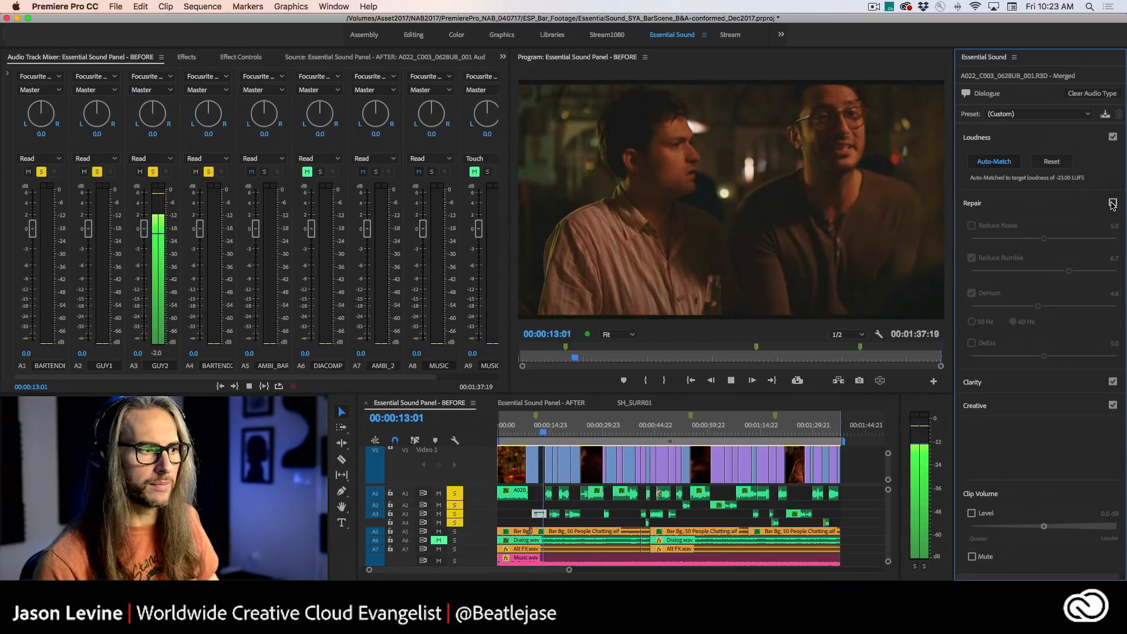
key(space)
drag(547, 431, 531, 430)
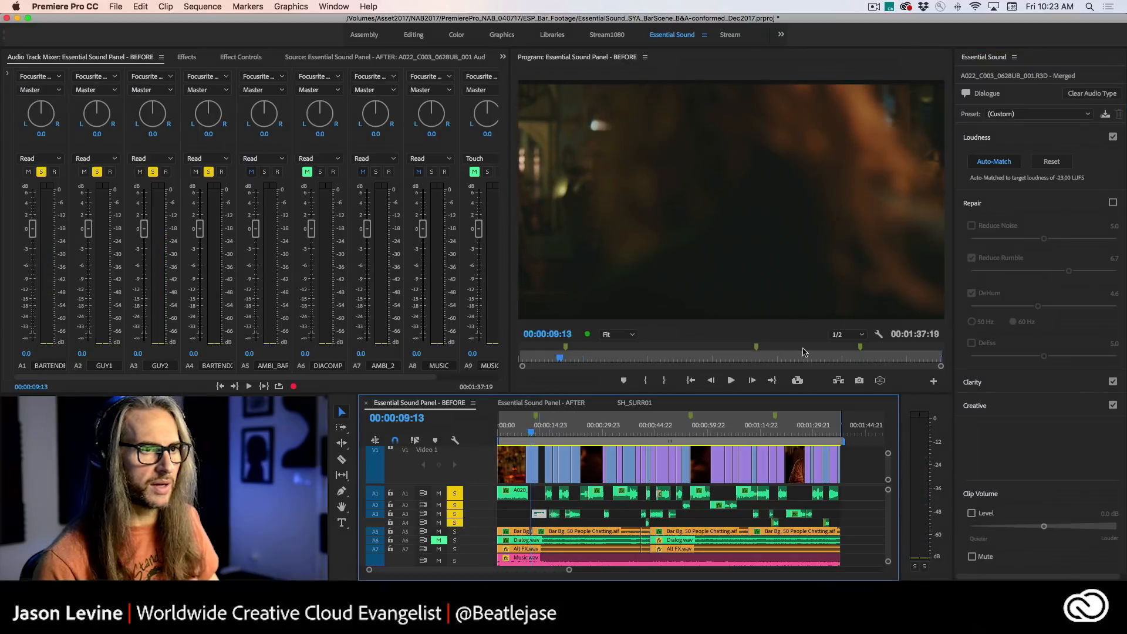
click(1111, 204)
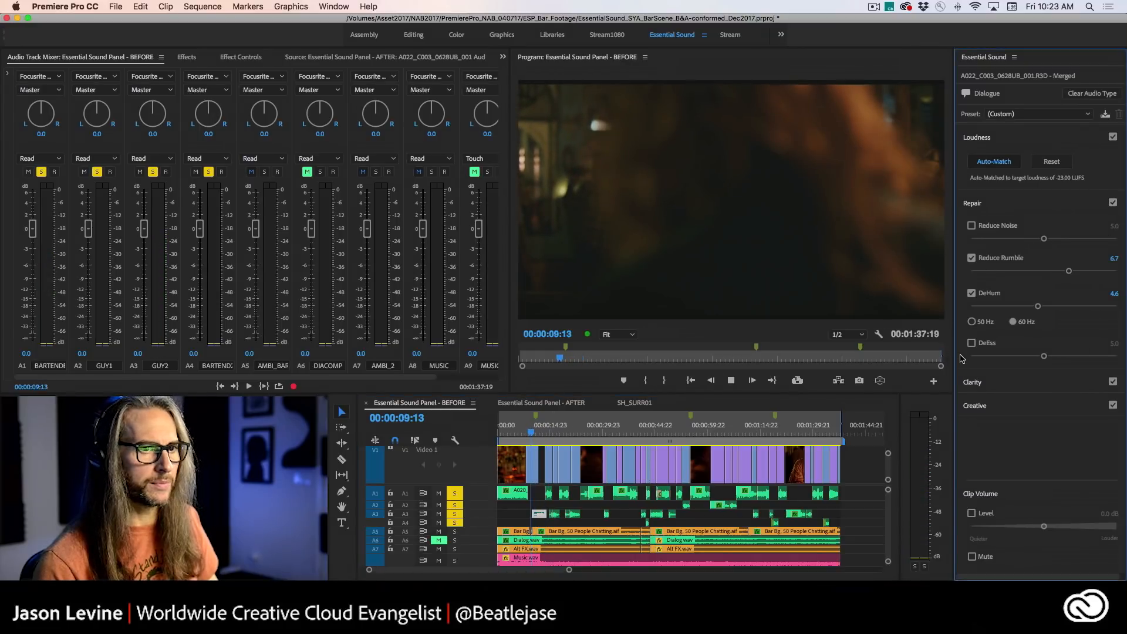
key(space)
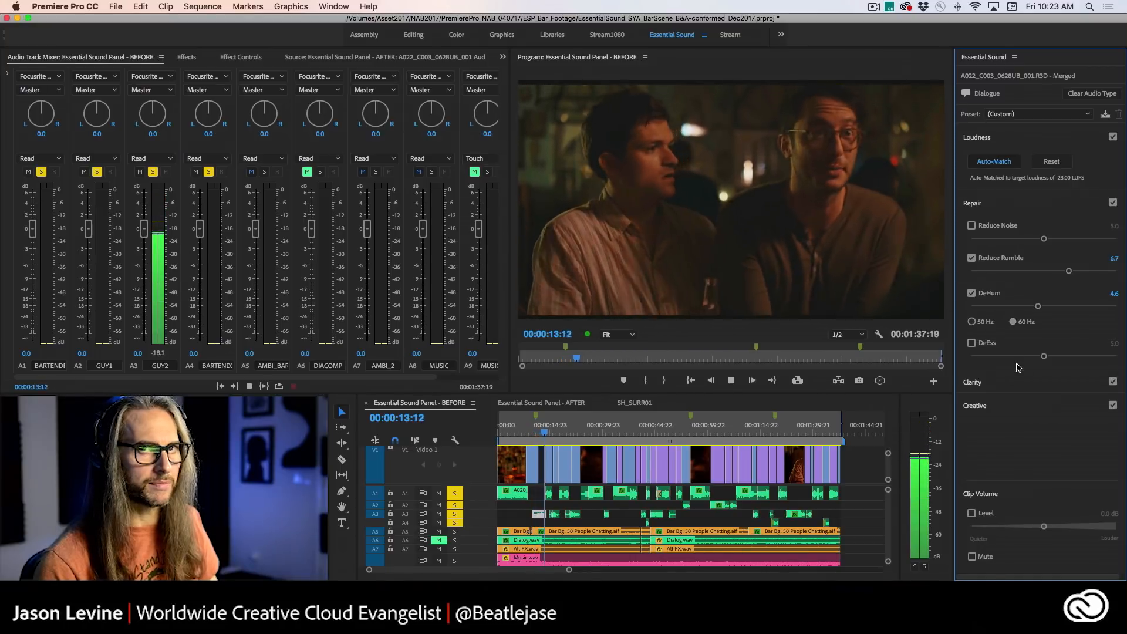
key(space)
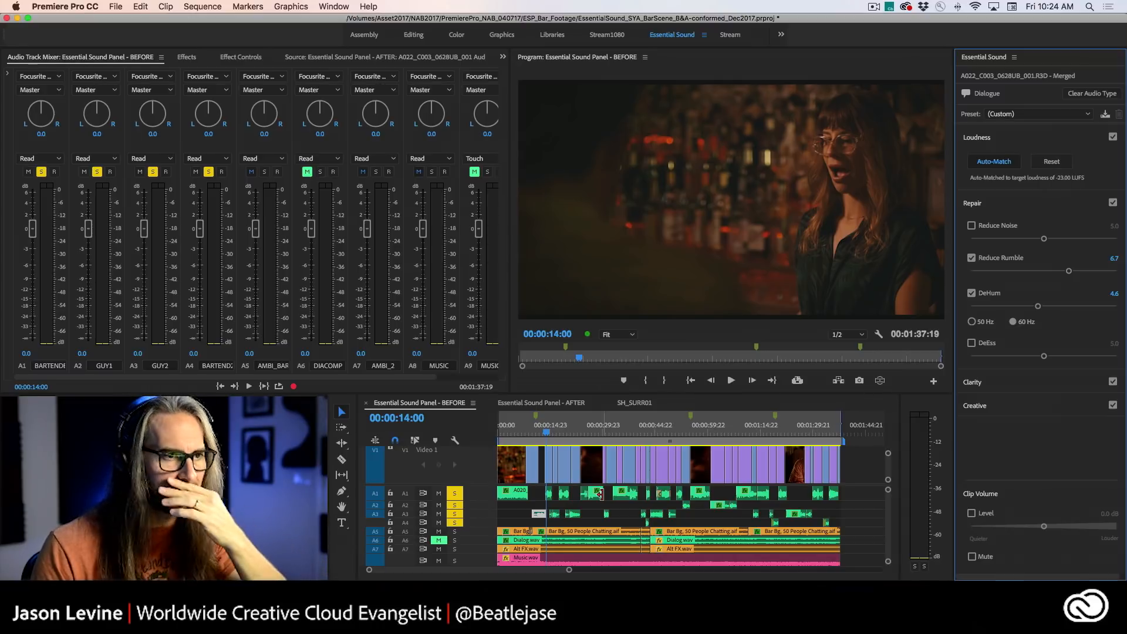
- Enable Reduce Noise on the bartender clip on track A1 at 00:00:33:06, play the passage and set the amount to 4.0
click(606, 430)
drag(607, 432, 614, 433)
click(617, 492)
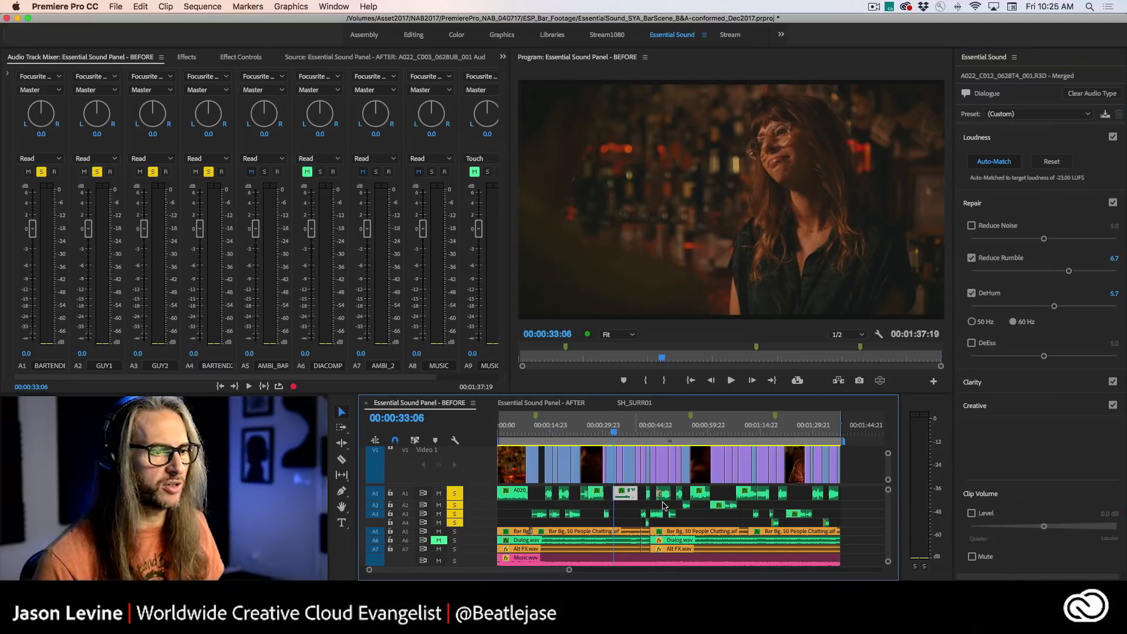
click(971, 227)
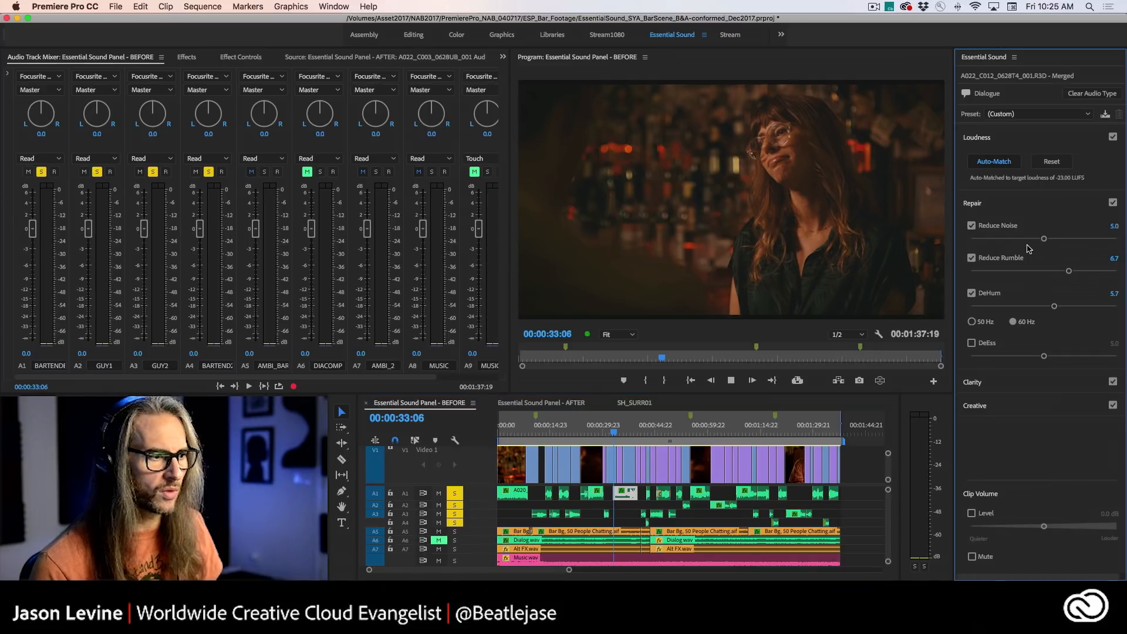
key(space)
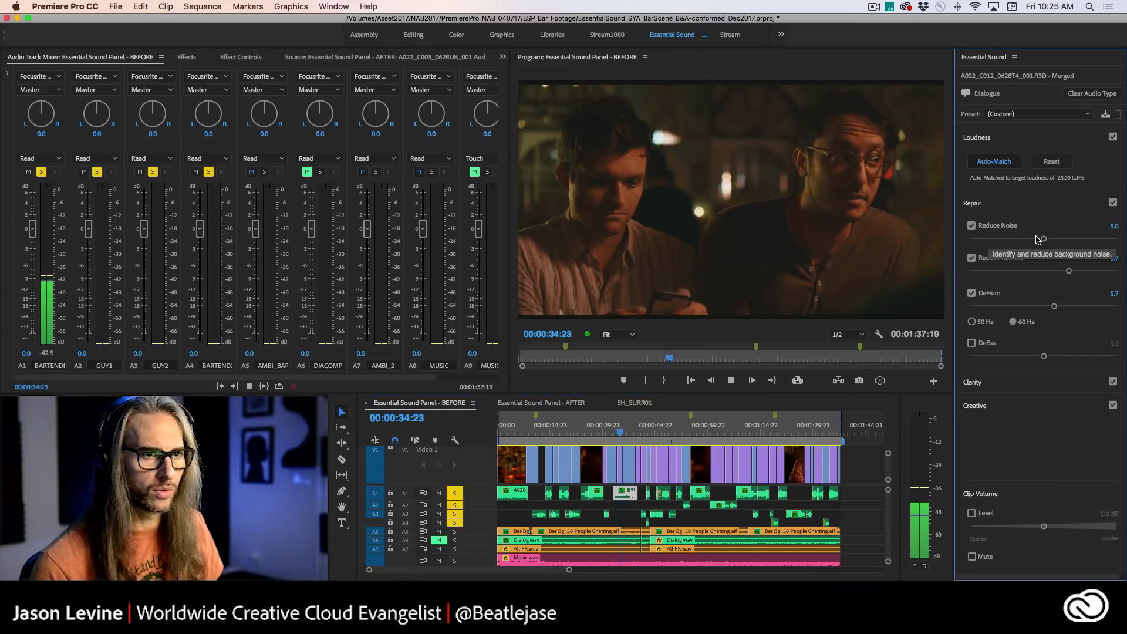
key(space)
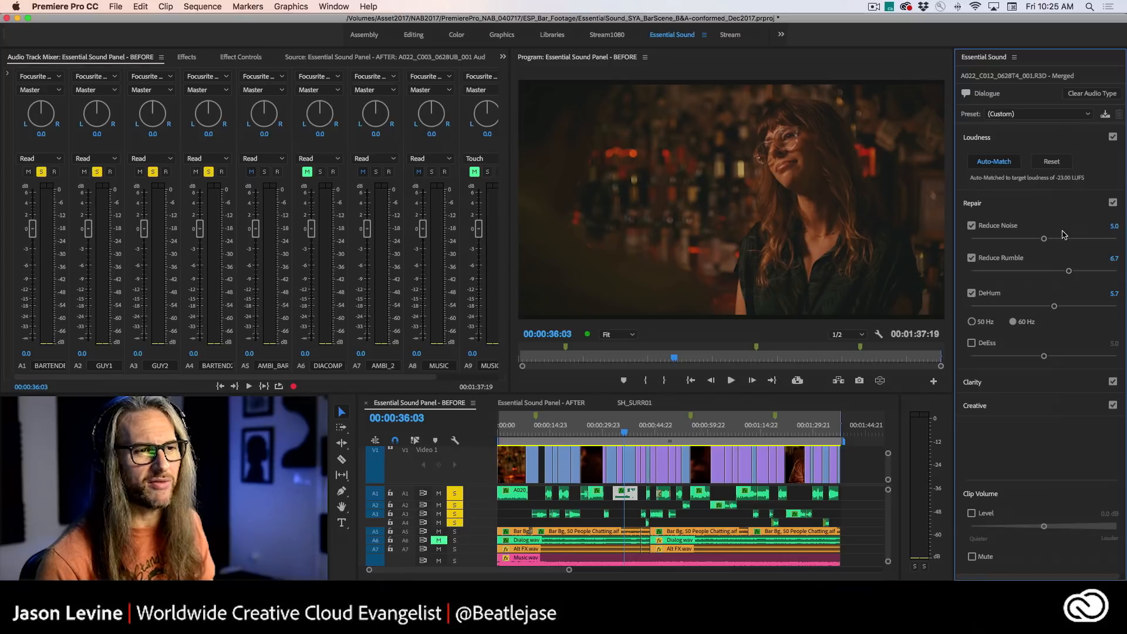
drag(1044, 238, 1028, 239)
- Play the bartender clip from 00:00:33:02 with Reduce Noise off, and replay it from 00:00:32:14 with Reduce Noise back on
drag(607, 429, 614, 427)
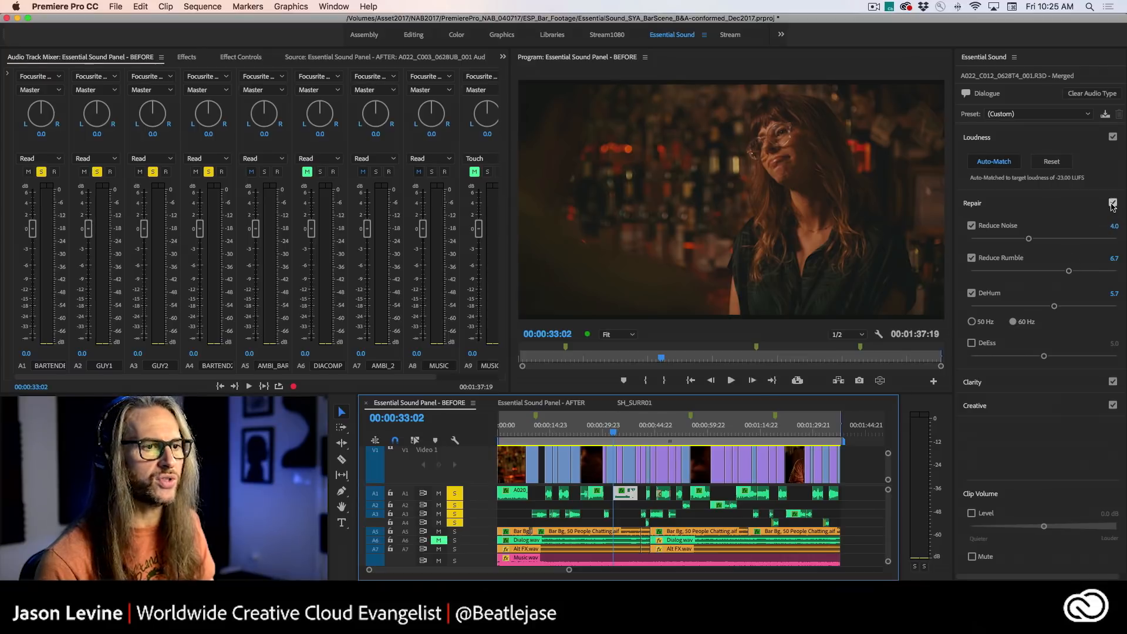
click(972, 227)
key(space)
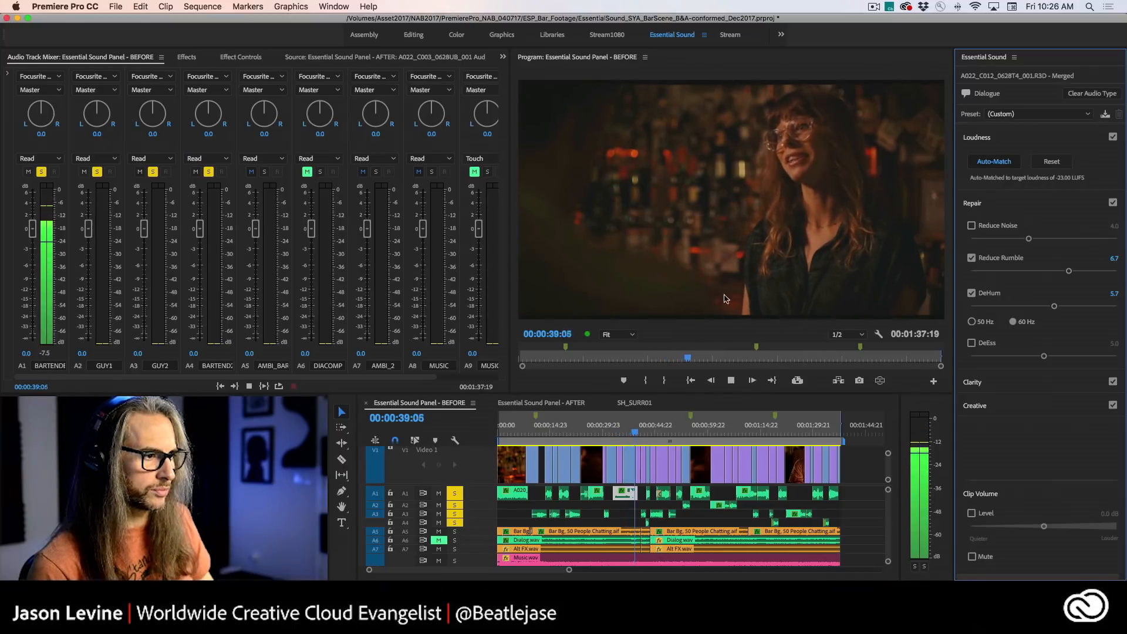
key(space)
drag(635, 430, 614, 430)
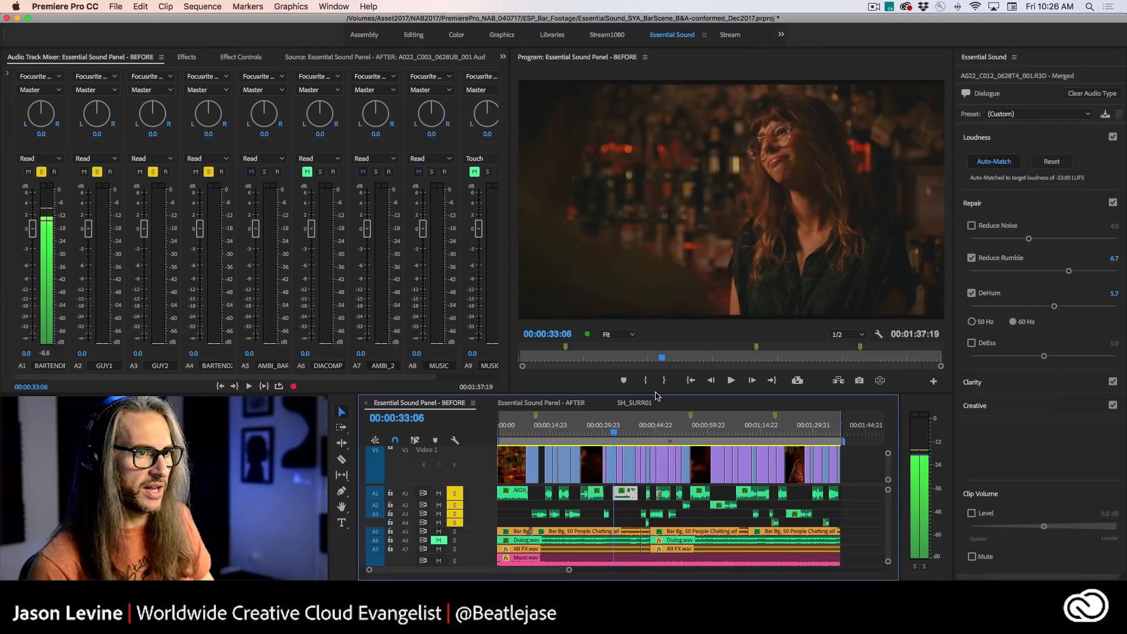
click(971, 225)
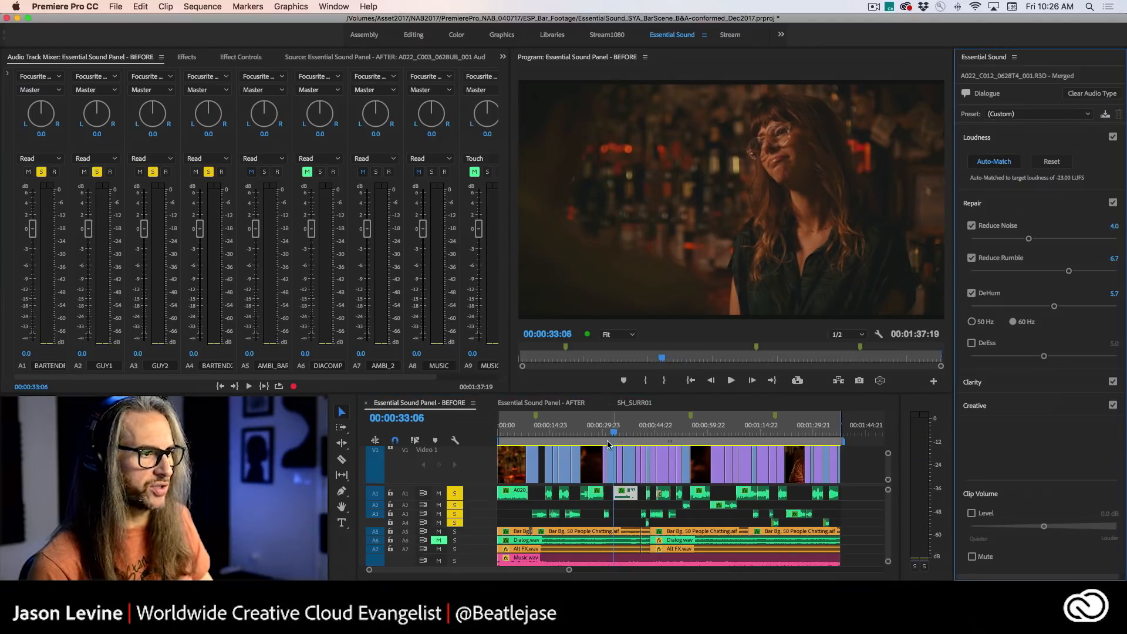
drag(615, 431, 612, 431)
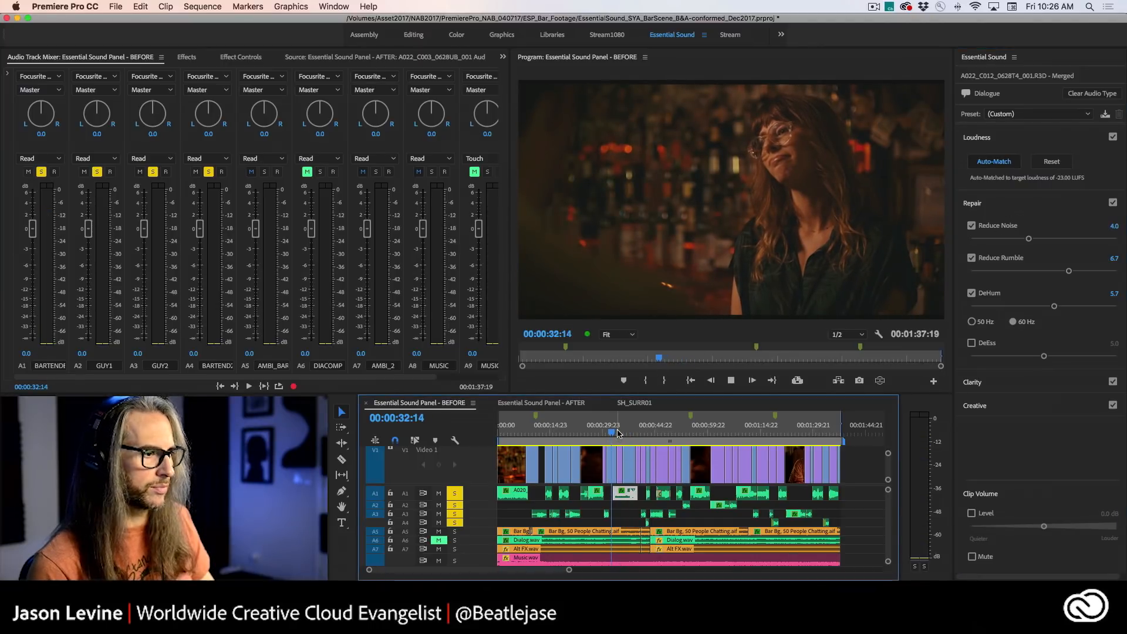
key(space)
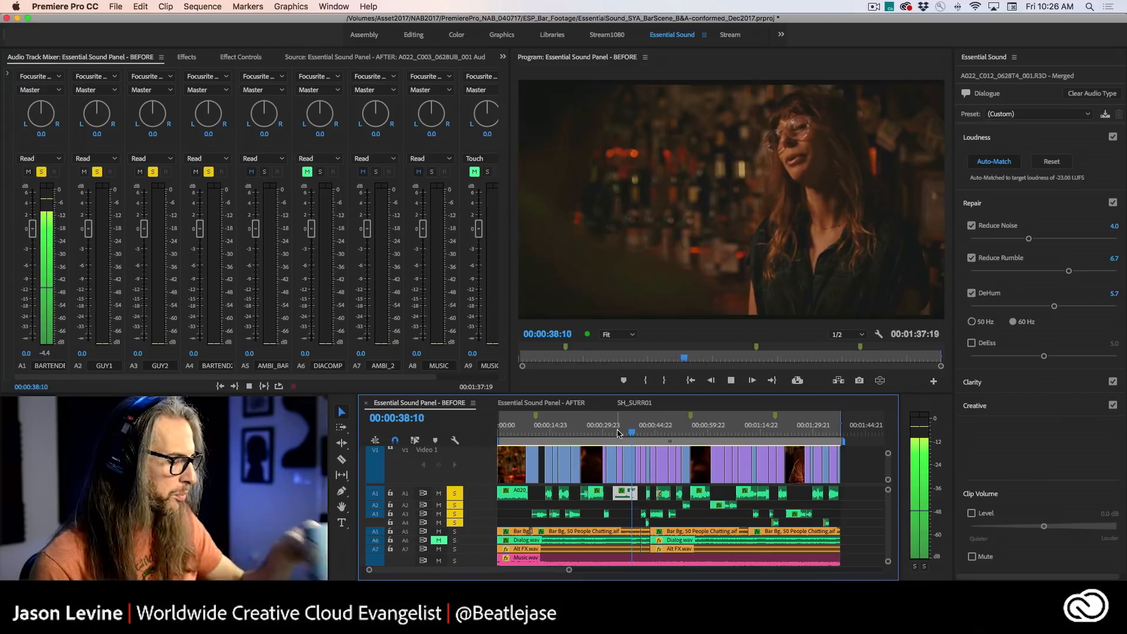
key(space)
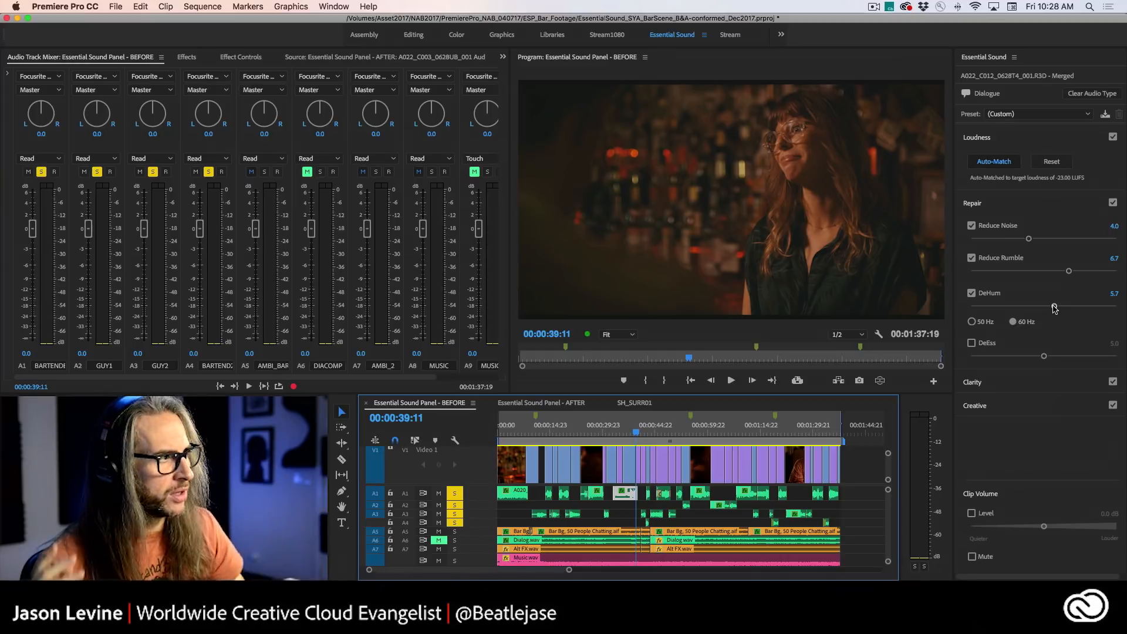
- Show the bartender clip's applied effects and open the custom setup of its Adaptive Noise Reduction effect
click(85, 58)
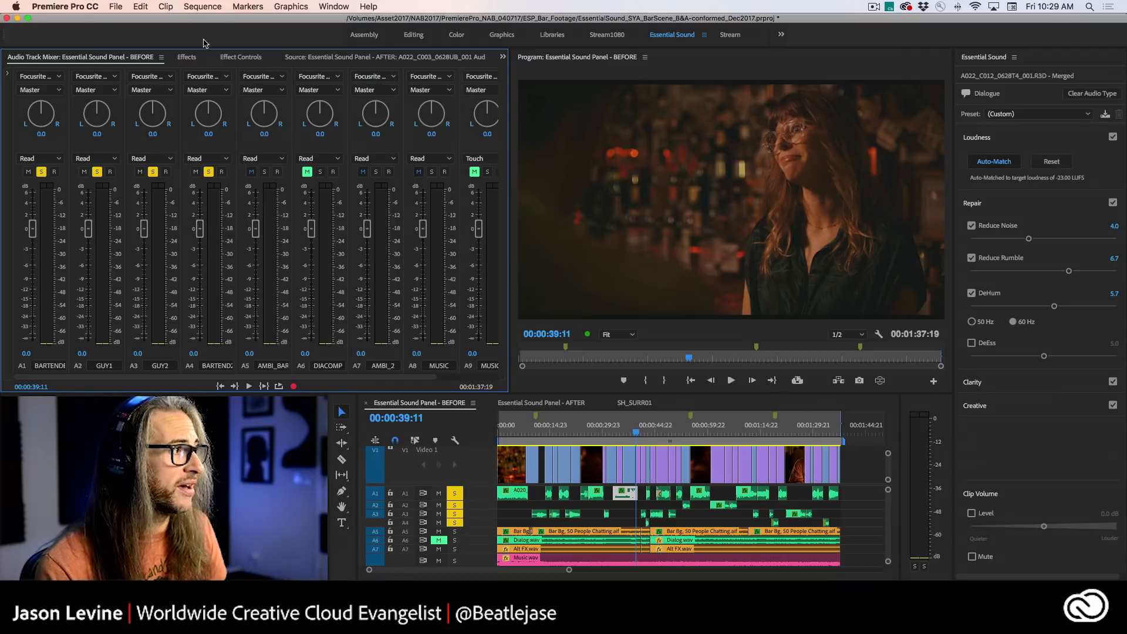
click(236, 58)
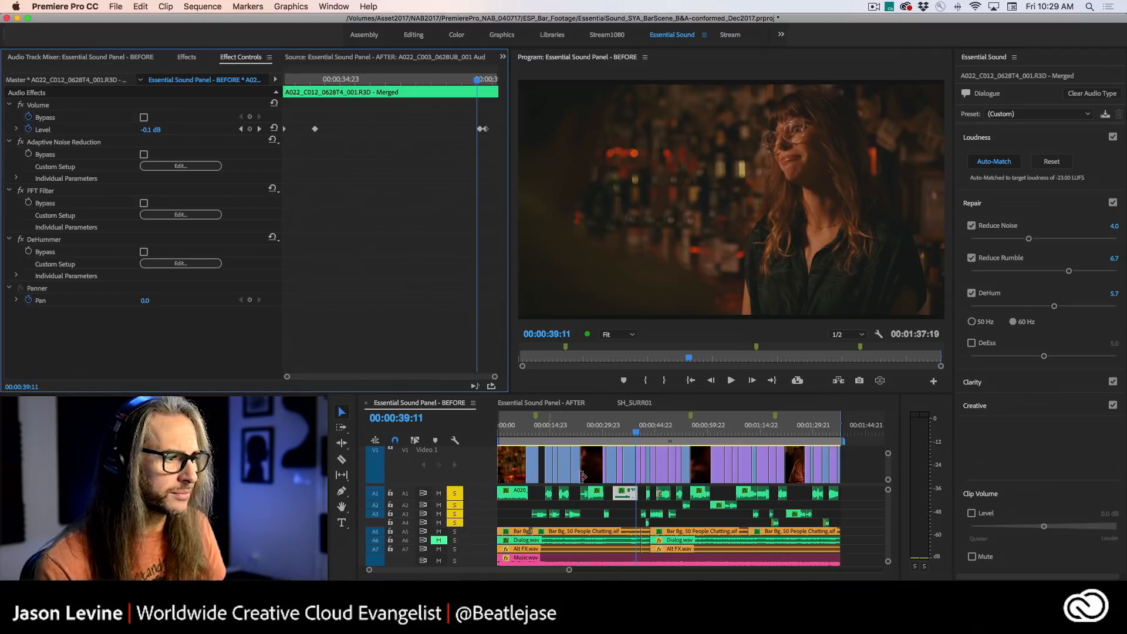
click(622, 494)
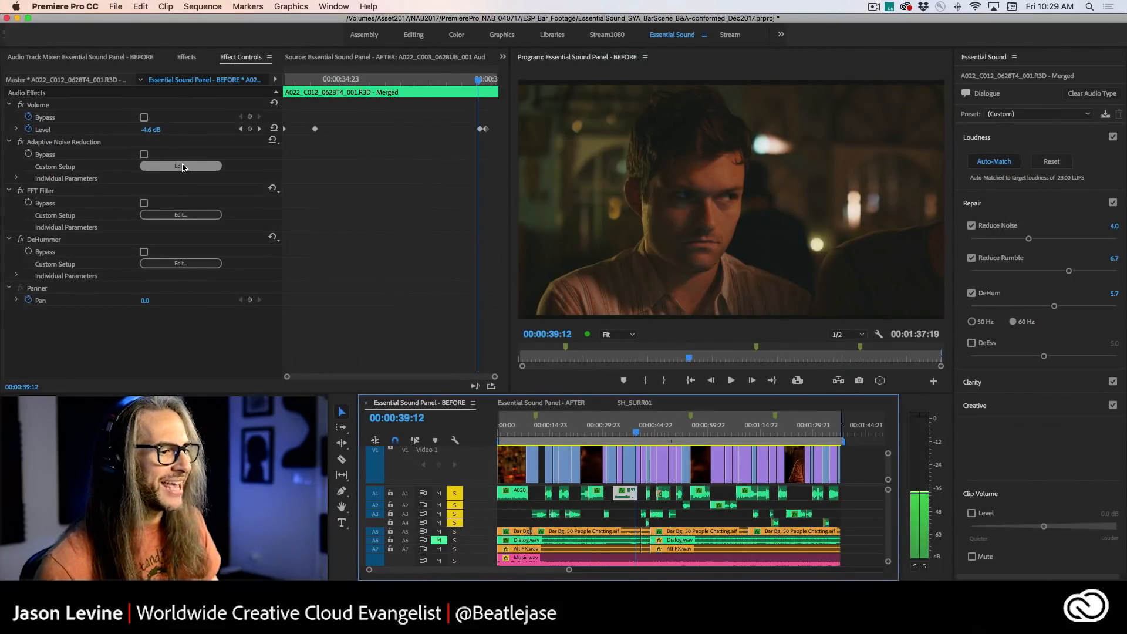
click(183, 167)
drag(587, 210, 634, 163)
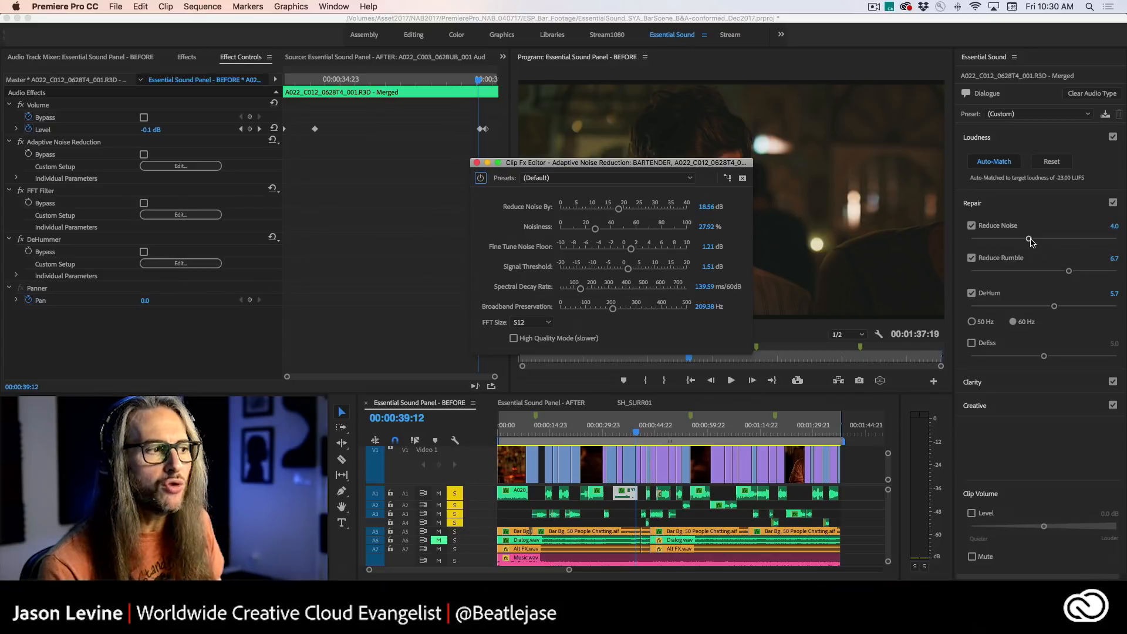
- Move Reduce Noise to 4.2 and back to 4.0 to compare the Adaptive Noise Reduction parameters, and close the effect editor
drag(1031, 242, 1033, 240)
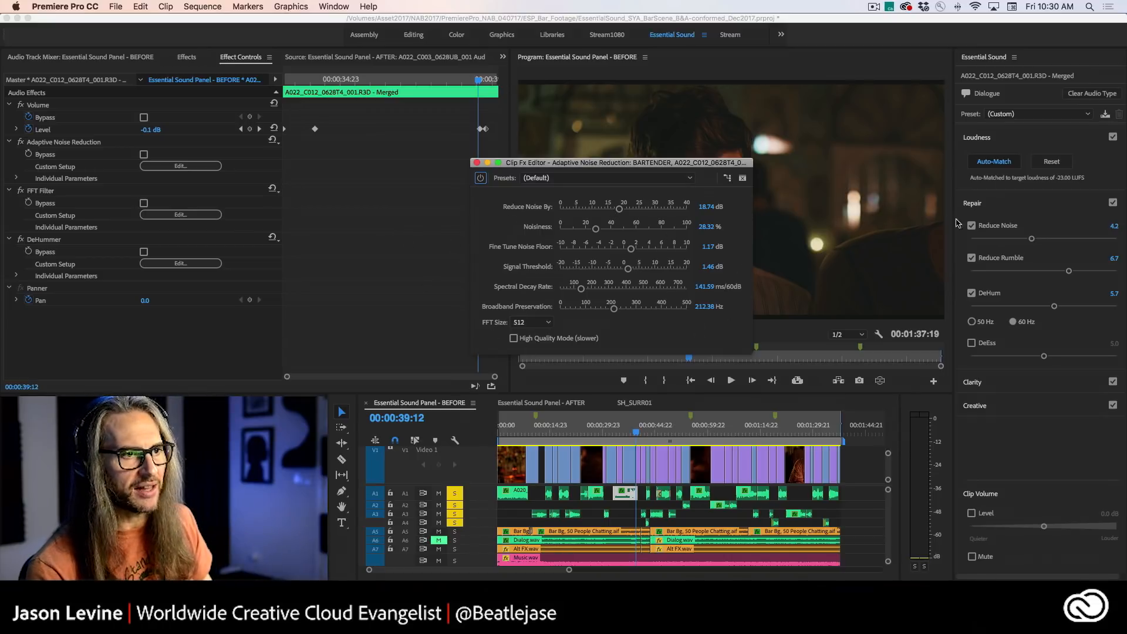
mouse_move(1029, 240)
mouse_down()
mouse_move(995, 241)
mouse_move(1061, 239)
mouse_move(991, 240)
mouse_move(1059, 241)
mouse_move(1031, 239)
mouse_up()
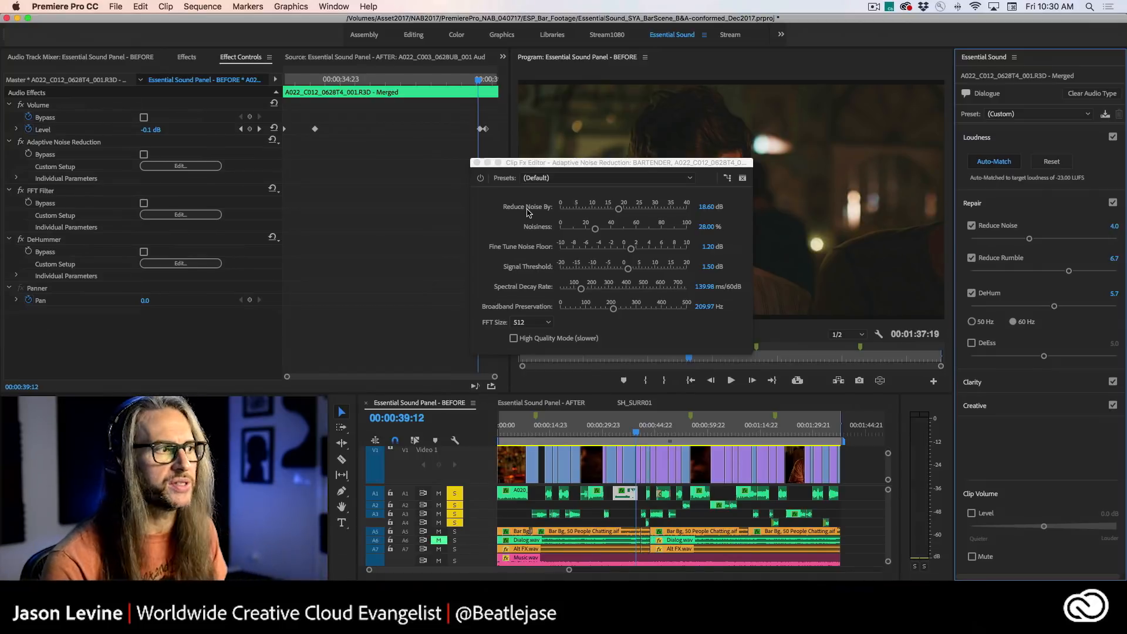
click(477, 163)
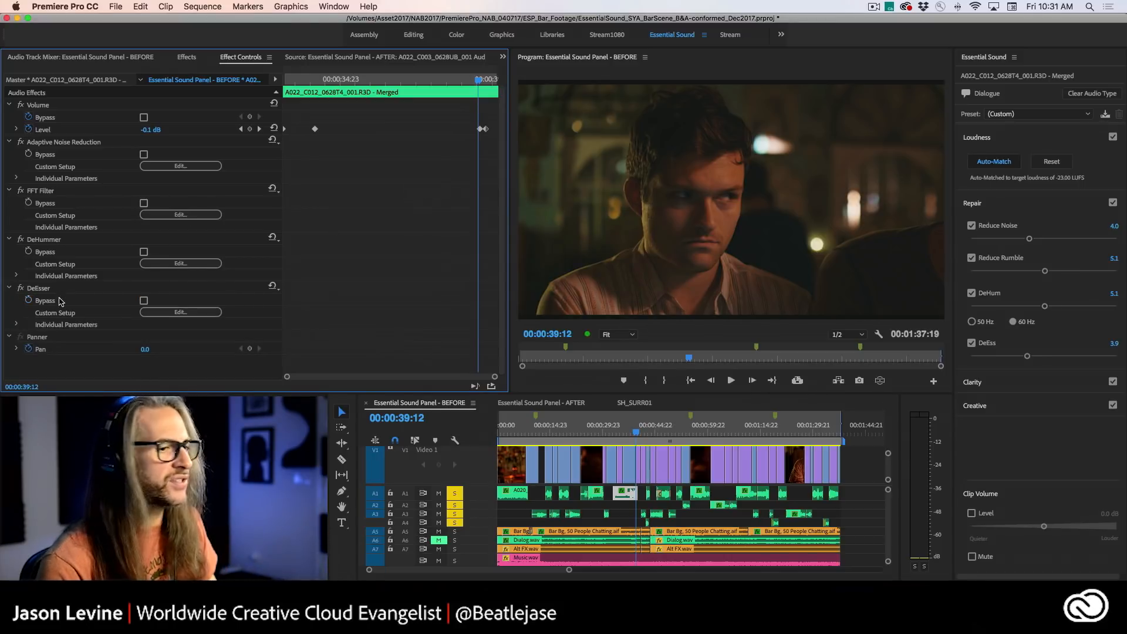
- Open the custom setup of the bartender clip's DeEsser effect and set the DeEss amount to 3.2
click(182, 313)
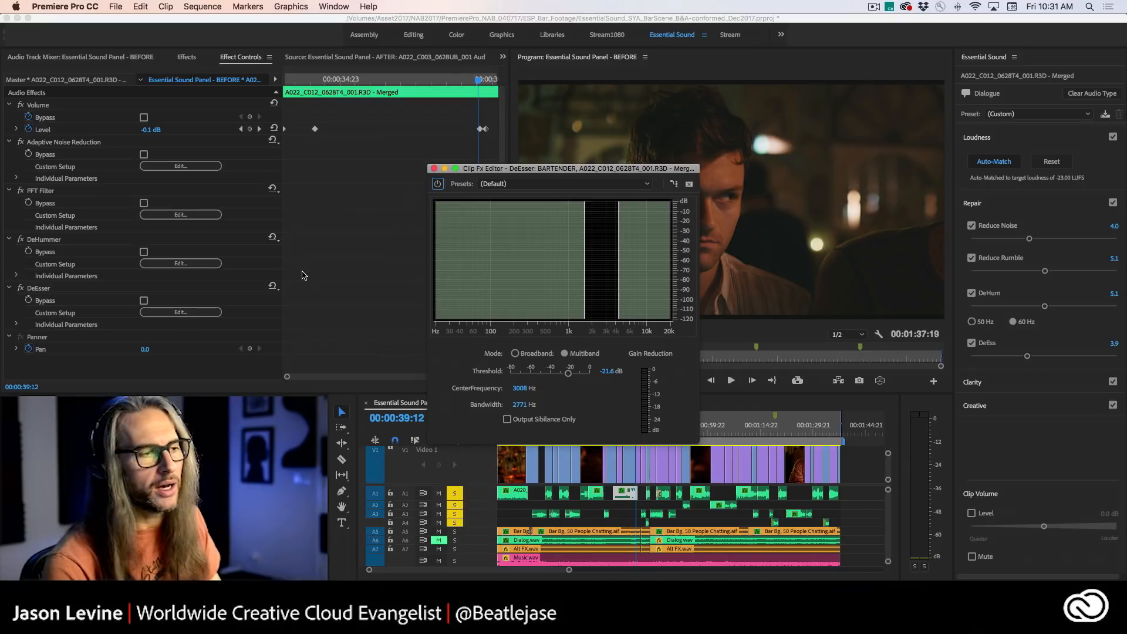
drag(532, 170, 603, 146)
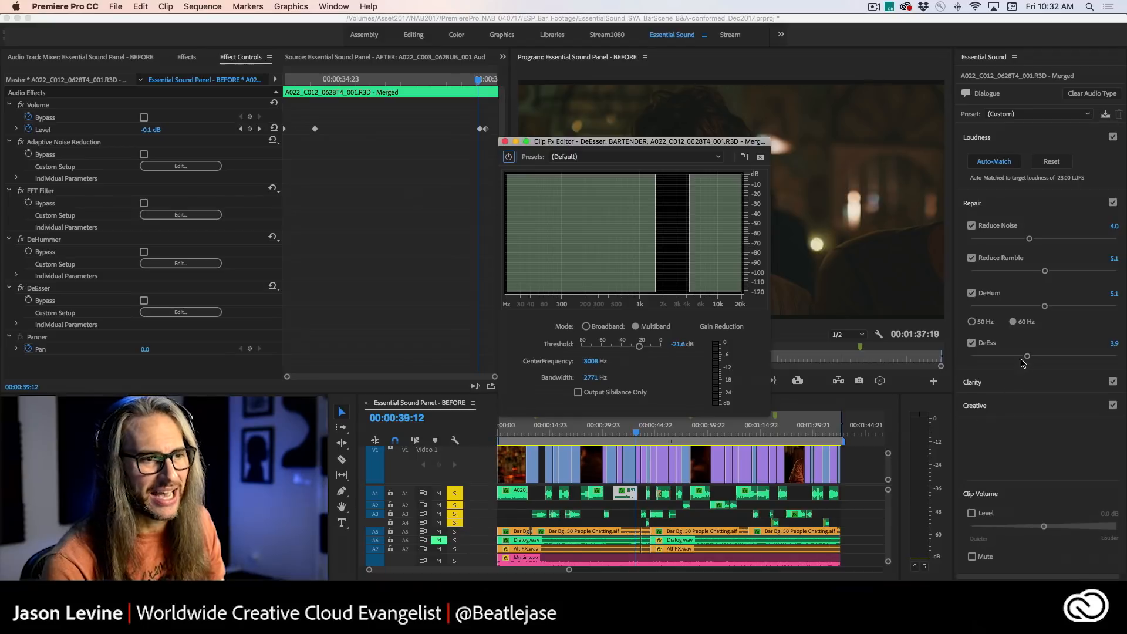
mouse_move(1027, 356)
mouse_down()
mouse_move(995, 360)
mouse_move(1081, 365)
mouse_move(1019, 366)
mouse_up()
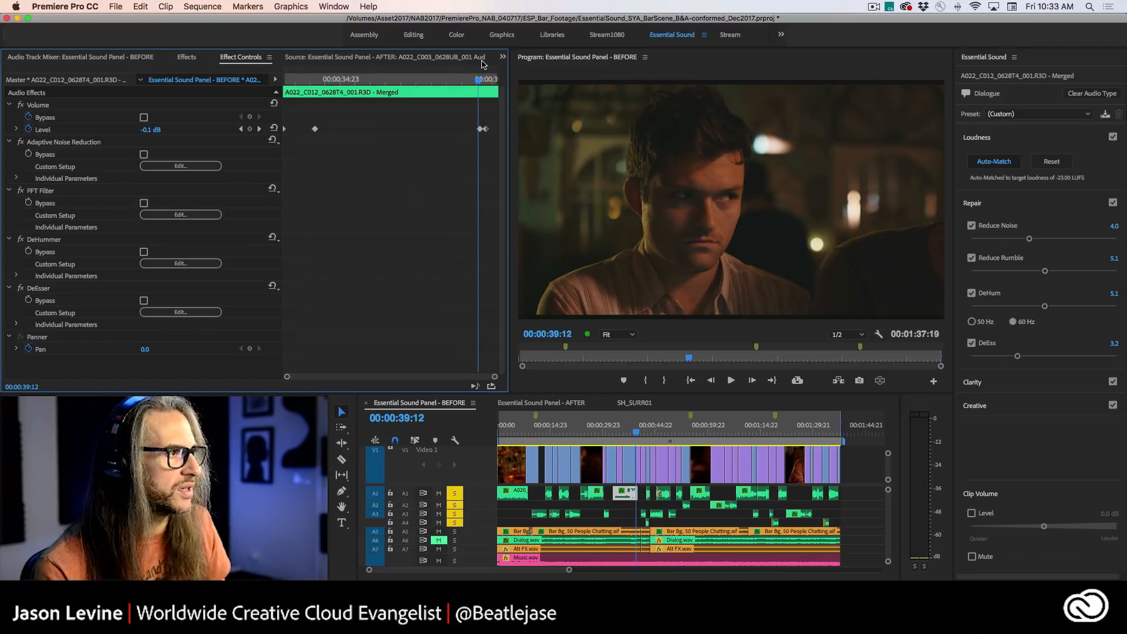
- Display the BEFORE sequence's audio track mixer and expand its track effects and sends area
click(503, 57)
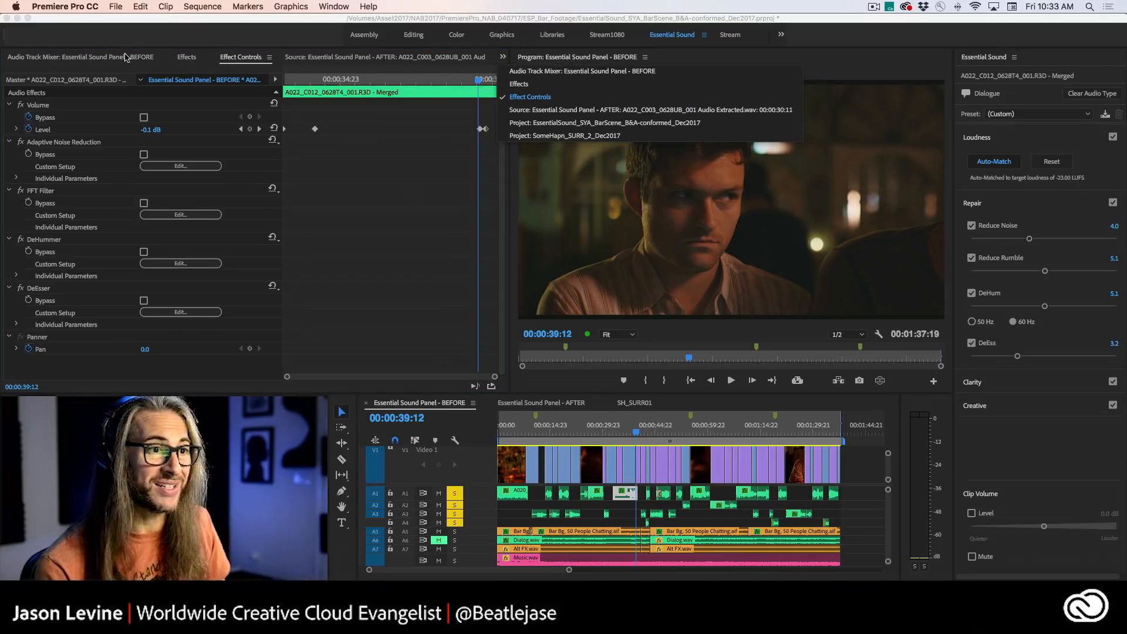
click(125, 57)
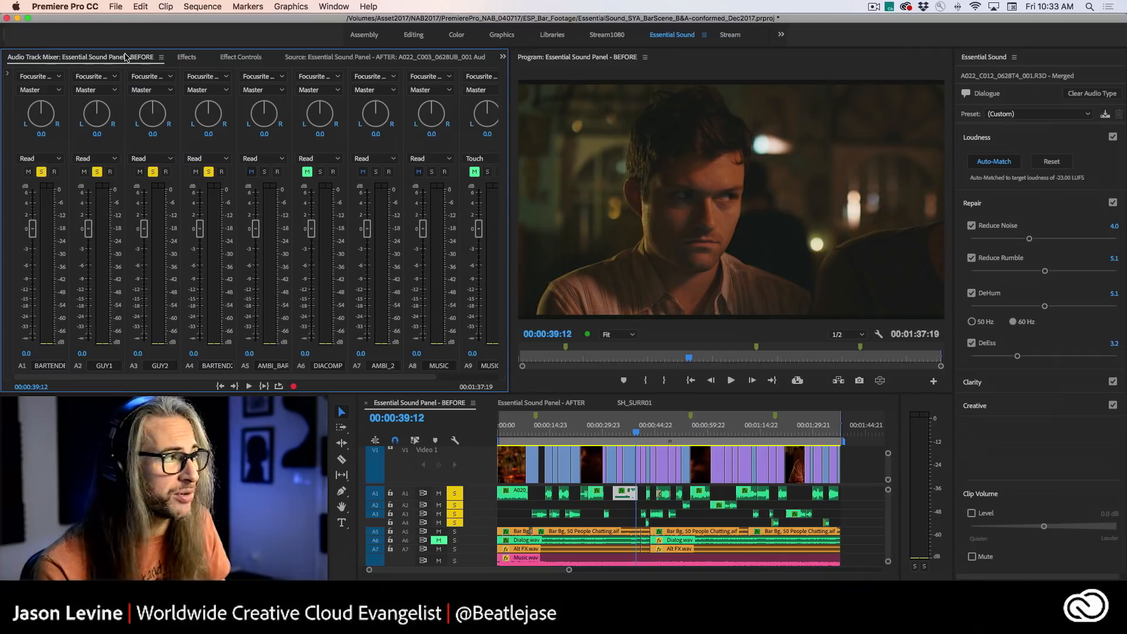
click(9, 75)
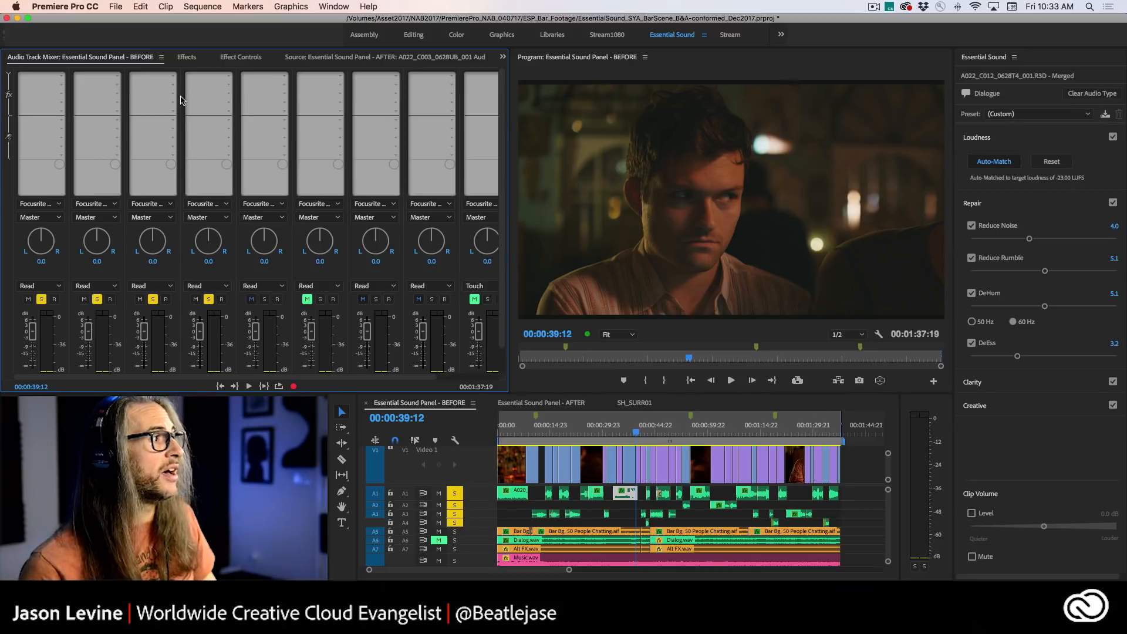
- Add Adaptive Noise Reduction as a track effect in the first slot of track A1
click(62, 79)
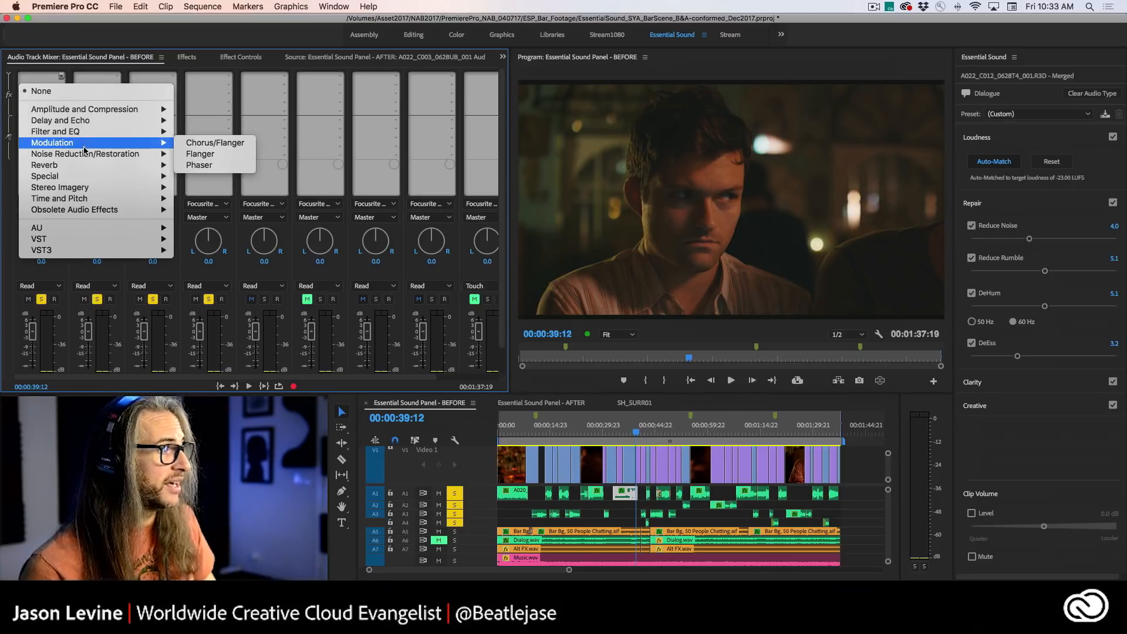
mouse_move(109, 153)
click(212, 154)
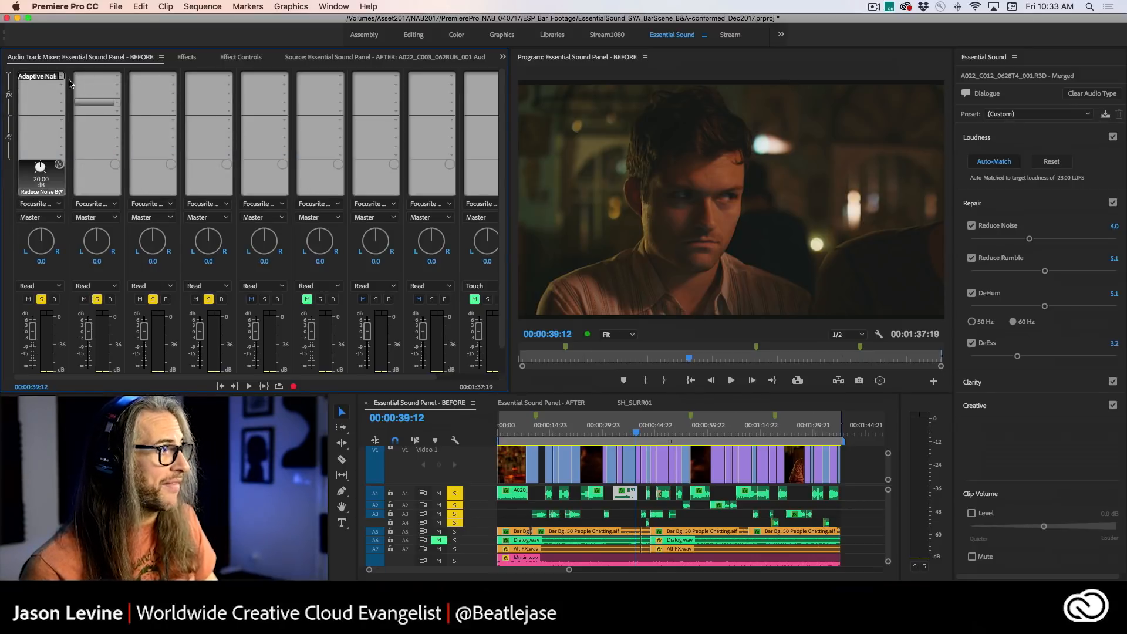
- Browse the effect categories for A1's second slot and remove Adaptive Noise Reduction from its first slot
click(63, 86)
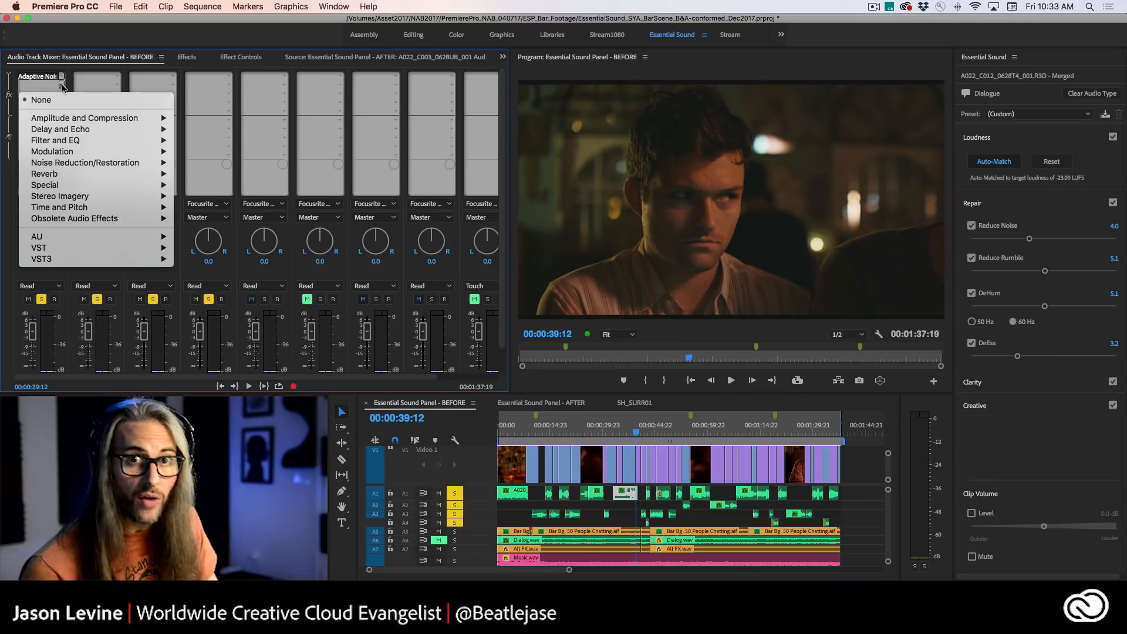
mouse_move(78, 141)
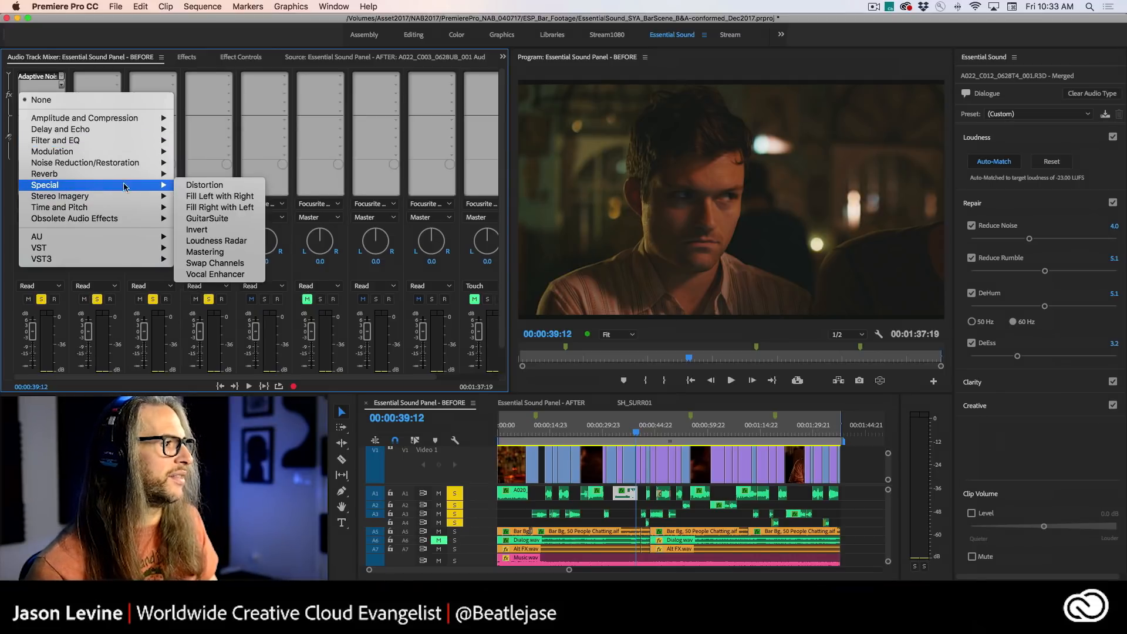
mouse_move(146, 174)
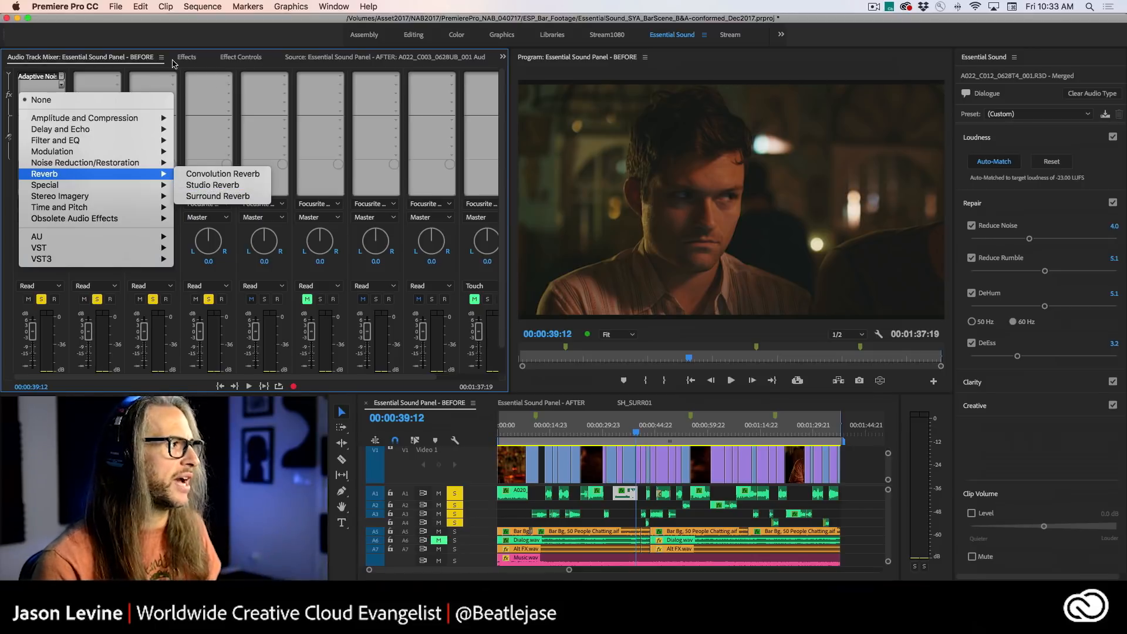
click(61, 76)
click(63, 77)
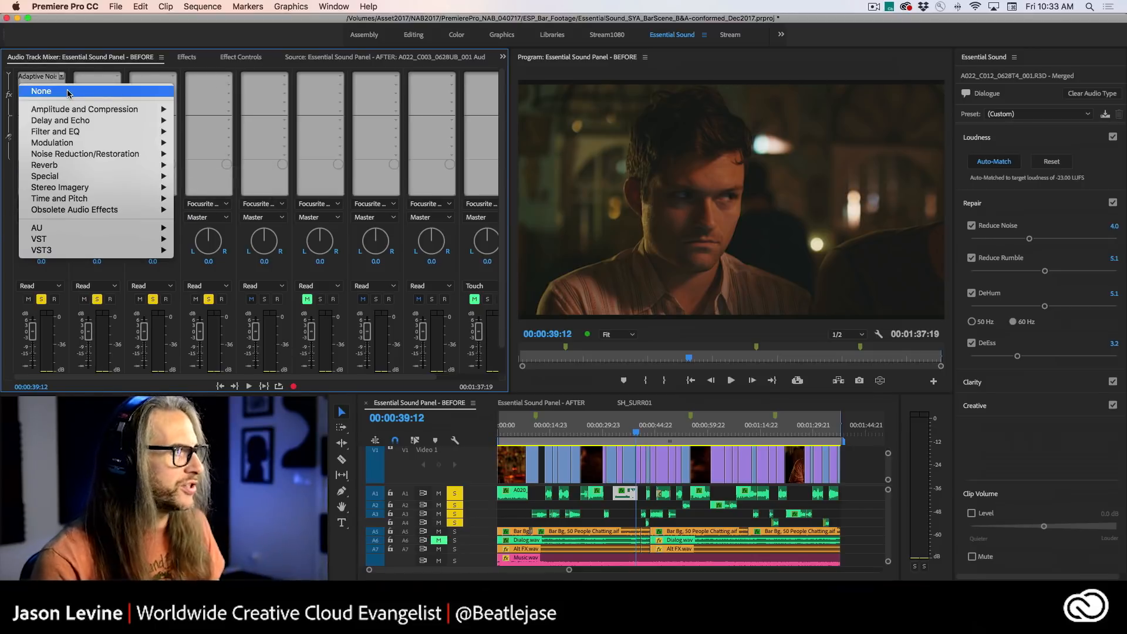
click(68, 91)
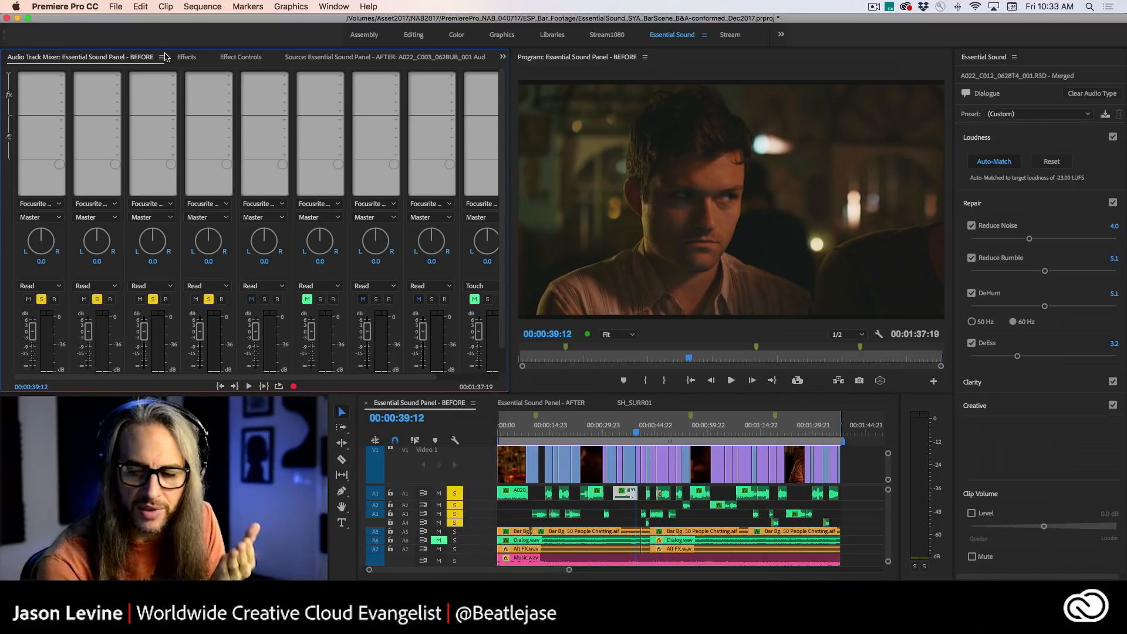
- Turn off the DeEss and DeHum repairs on the bartender clip in the BEFORE sequence
click(972, 343)
click(971, 293)
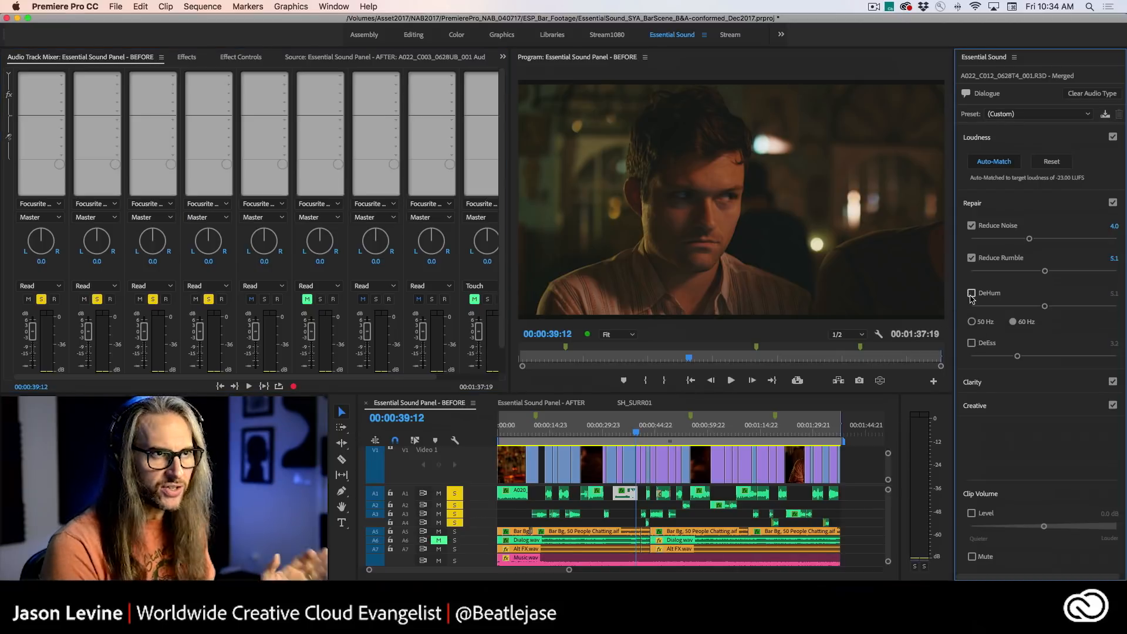
- Switch to the AFTER sequence and compare the repair settings of neighbouring A1 dialogue clips and the short extracted-audio clip on A3
click(539, 404)
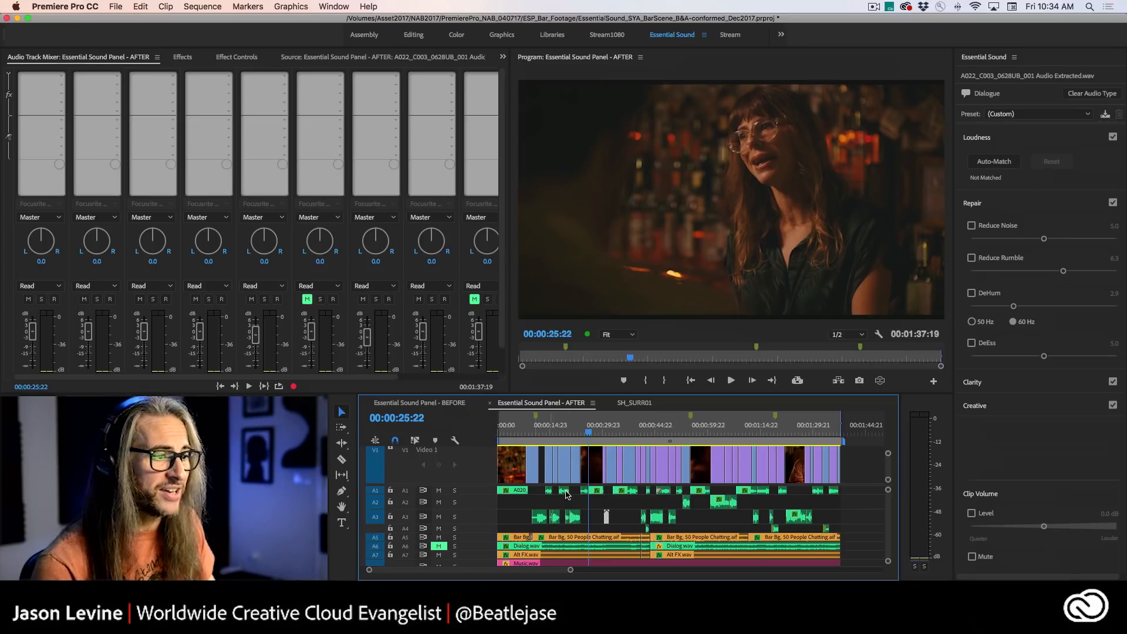
click(597, 491)
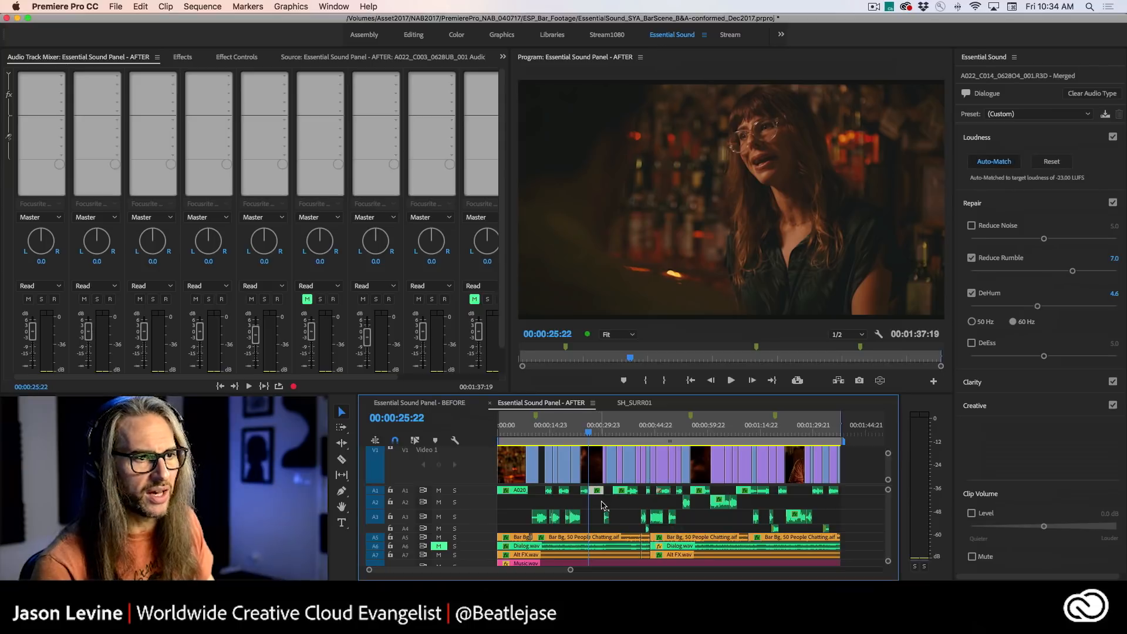
click(584, 491)
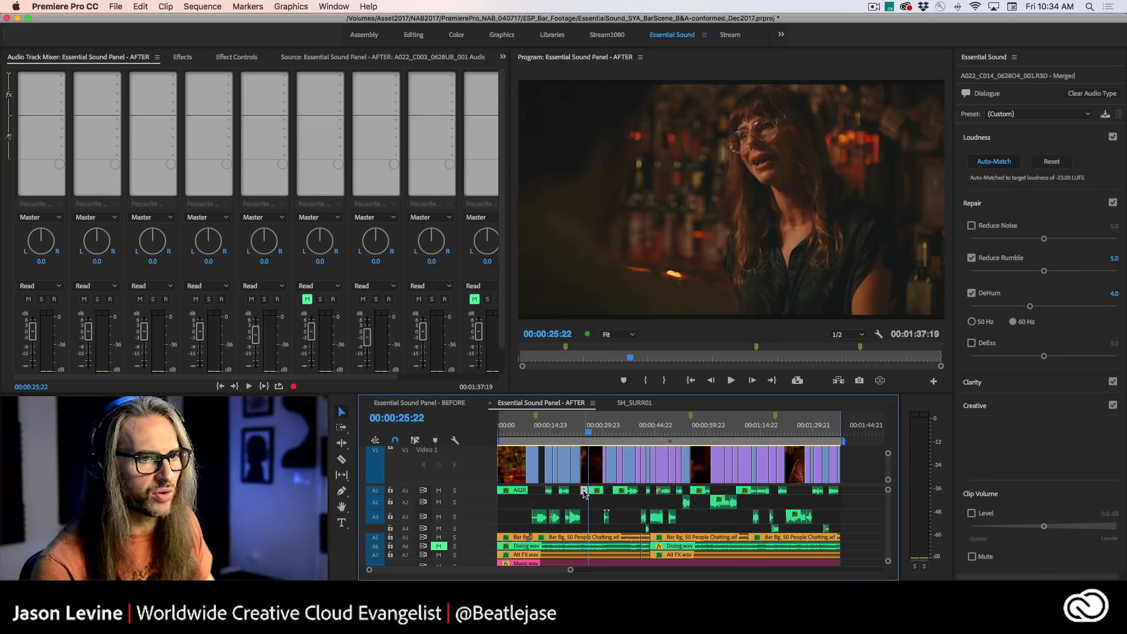
click(598, 491)
click(584, 492)
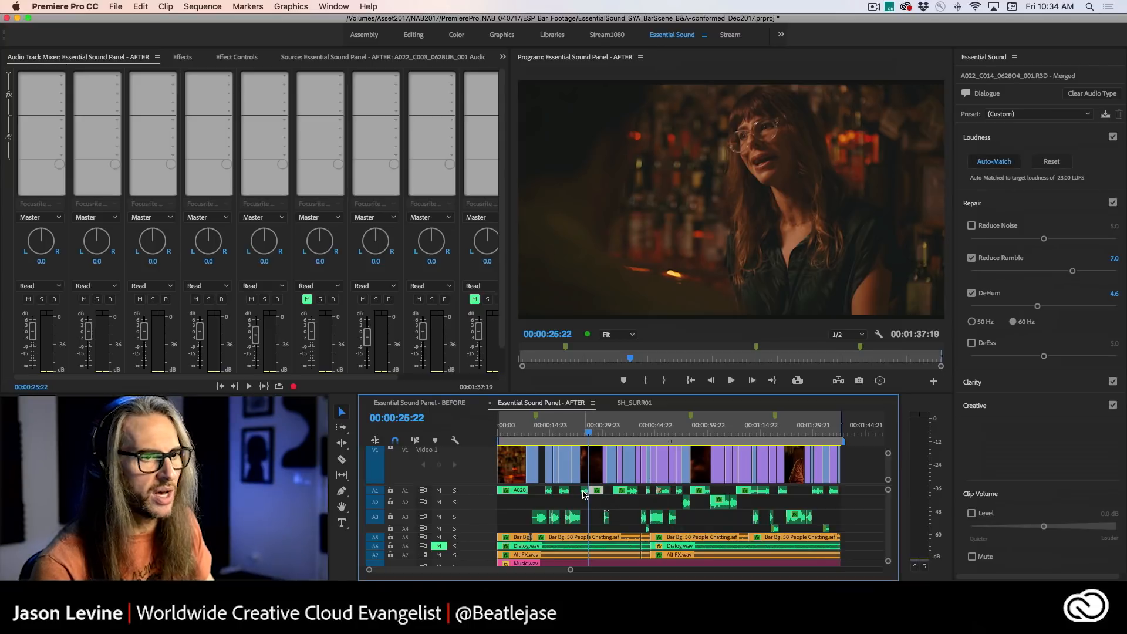
click(604, 515)
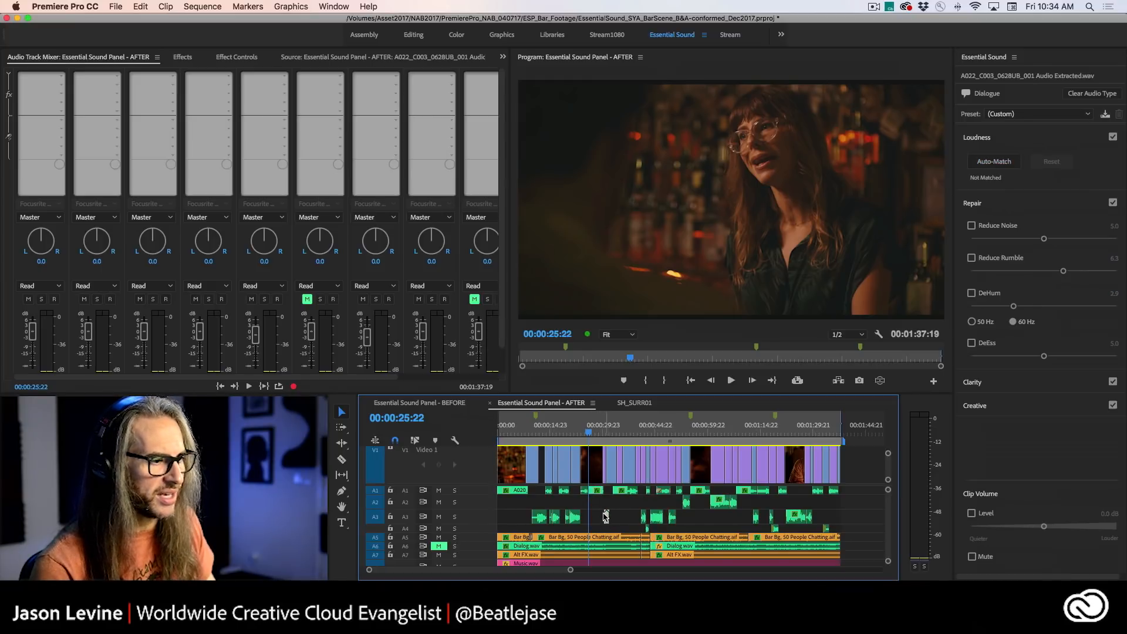
- Play the AFTER sequence's full mix from 00:00:23:18 and replay the passage from 00:00:29:18
click(581, 433)
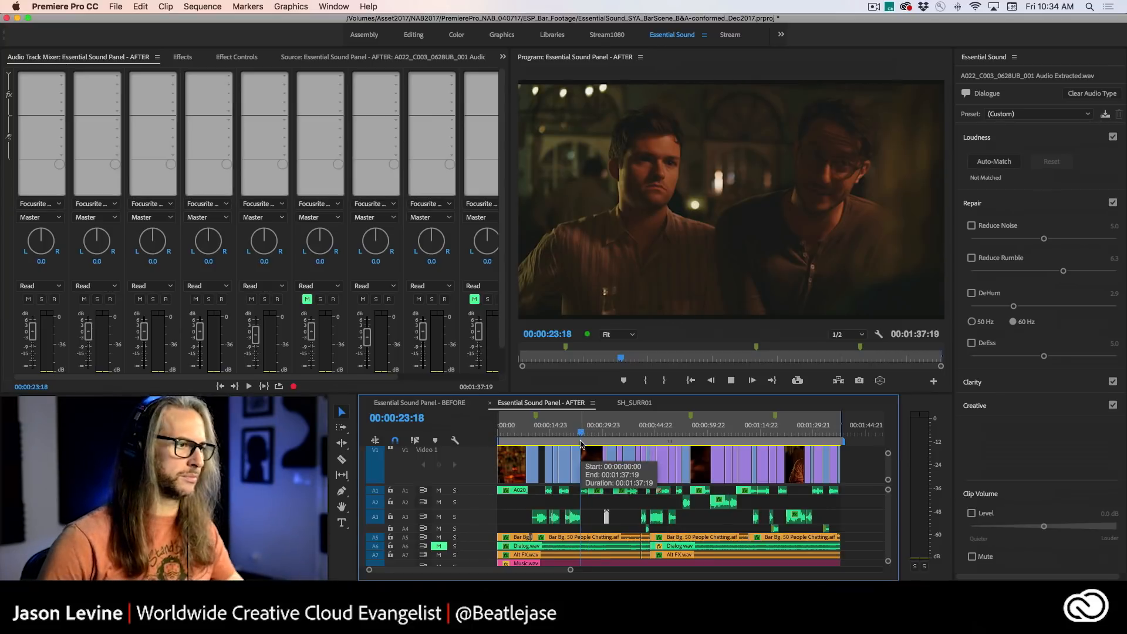
key(space)
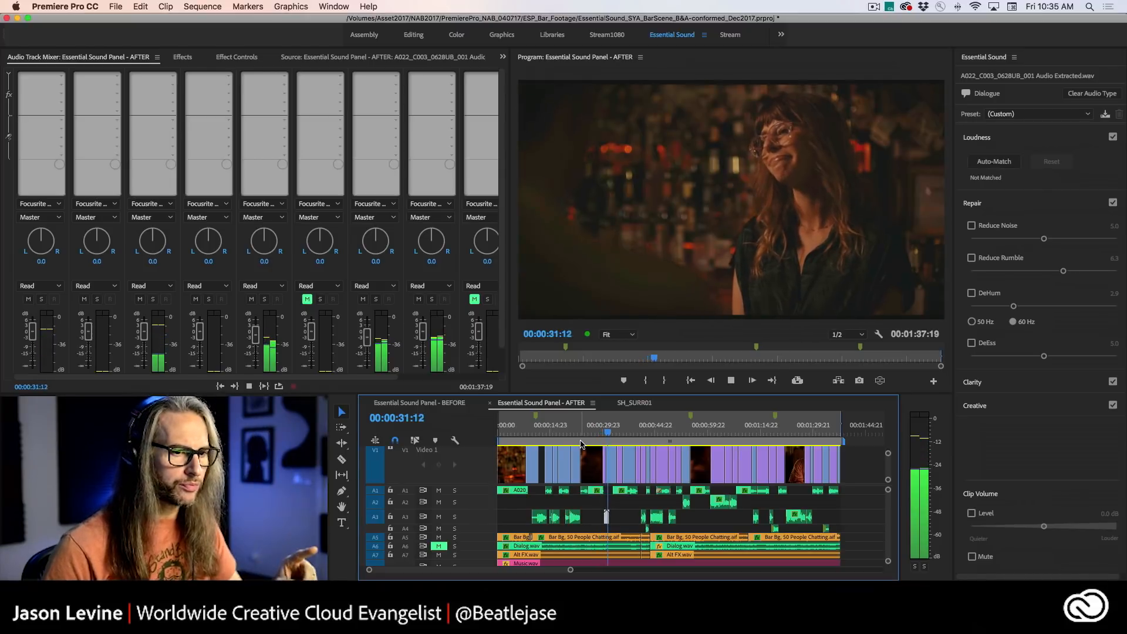
key(space)
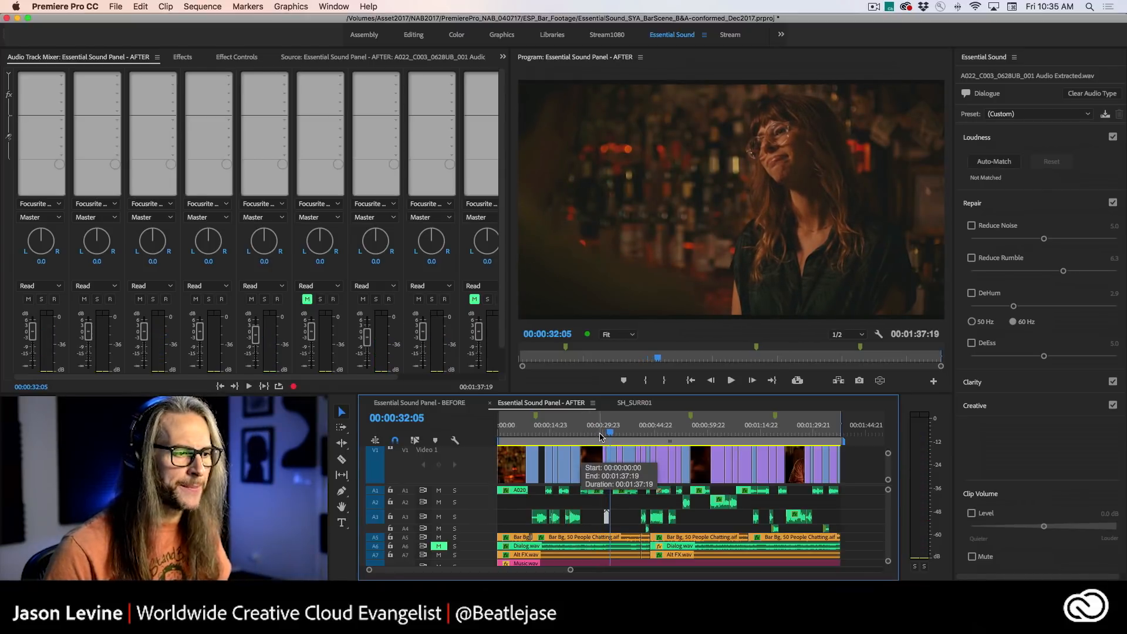
click(602, 435)
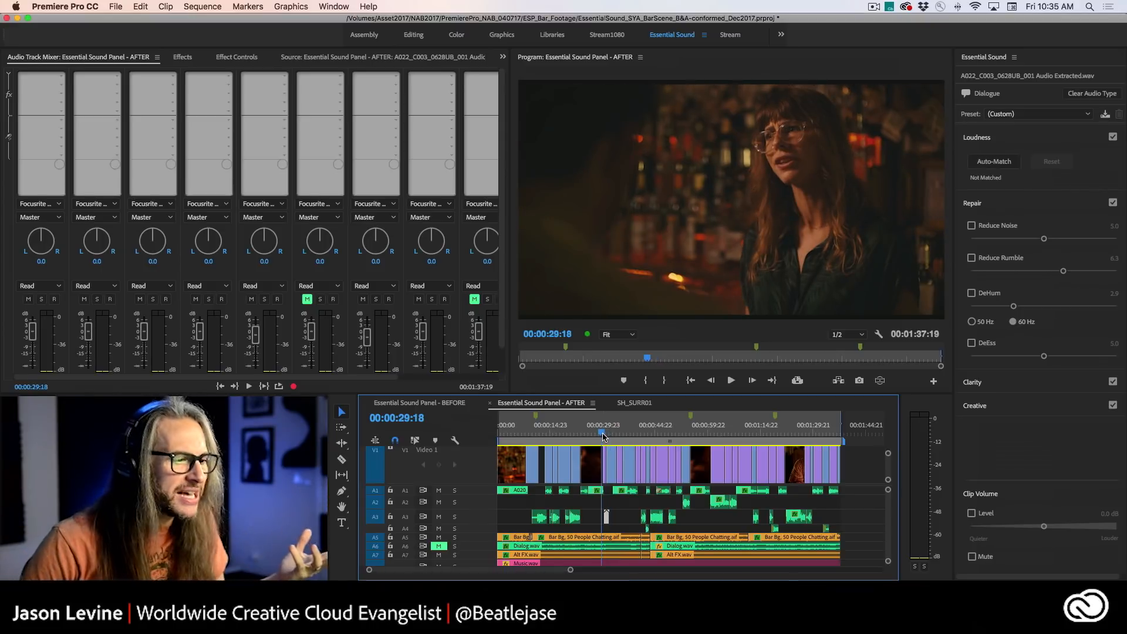
key(space)
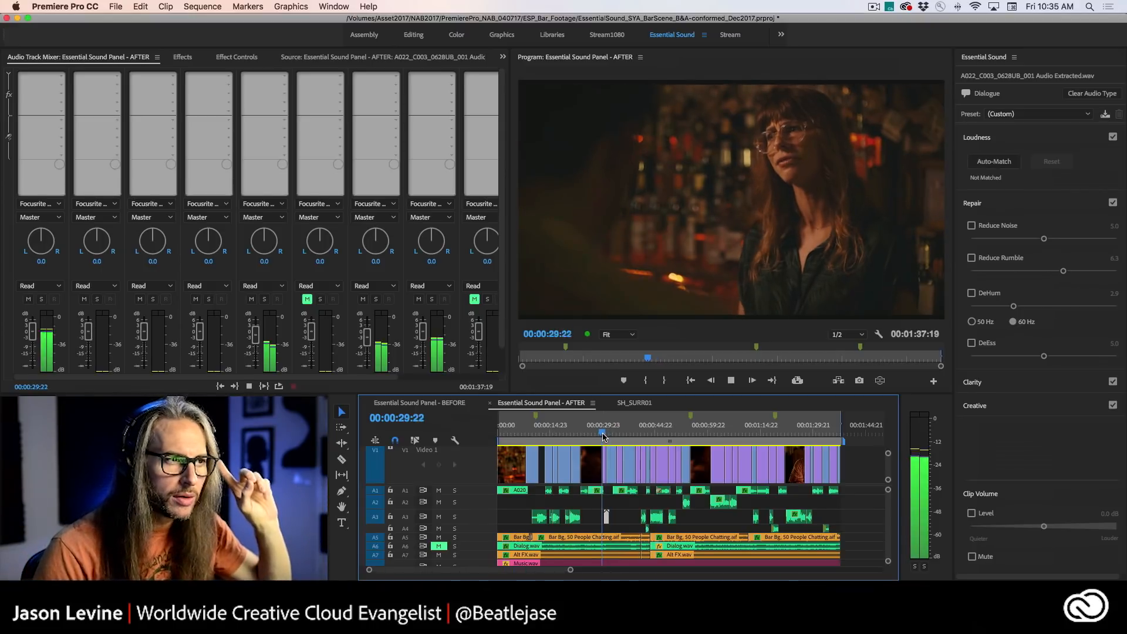
key(space)
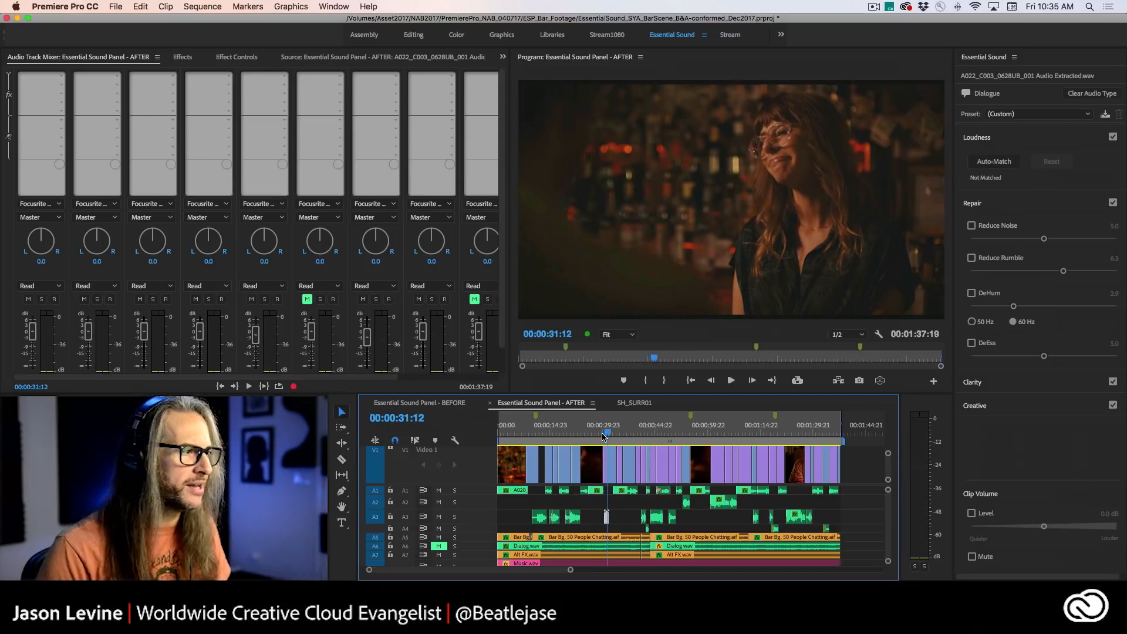
- Solo the dialogue tracks A1 through A4 in the AFTER sequence
click(41, 299)
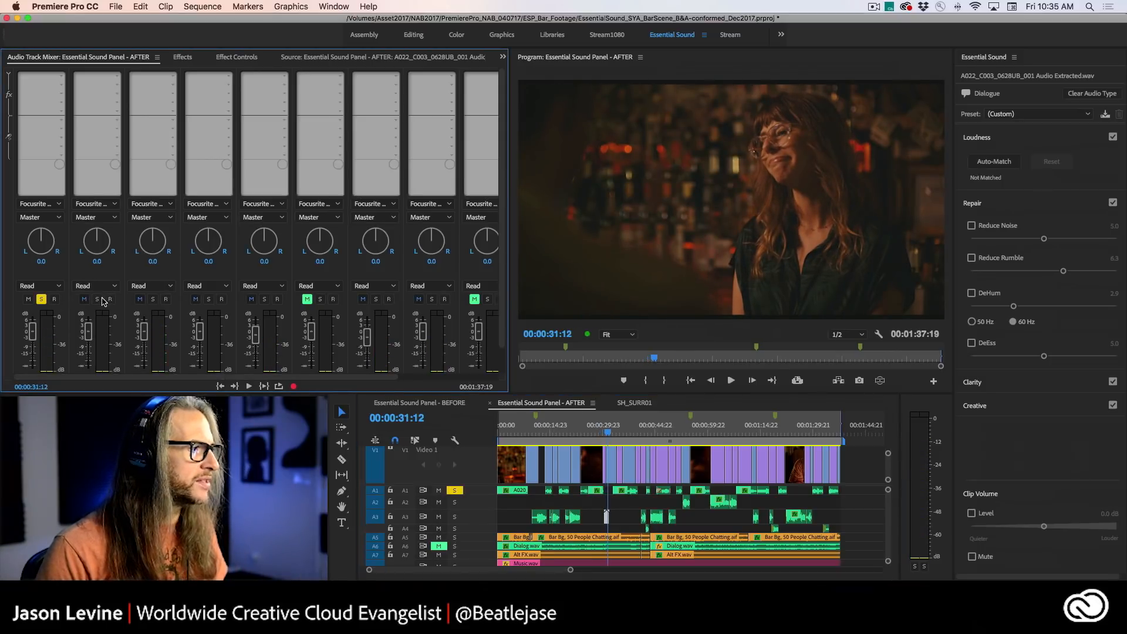
click(97, 299)
click(153, 298)
click(209, 299)
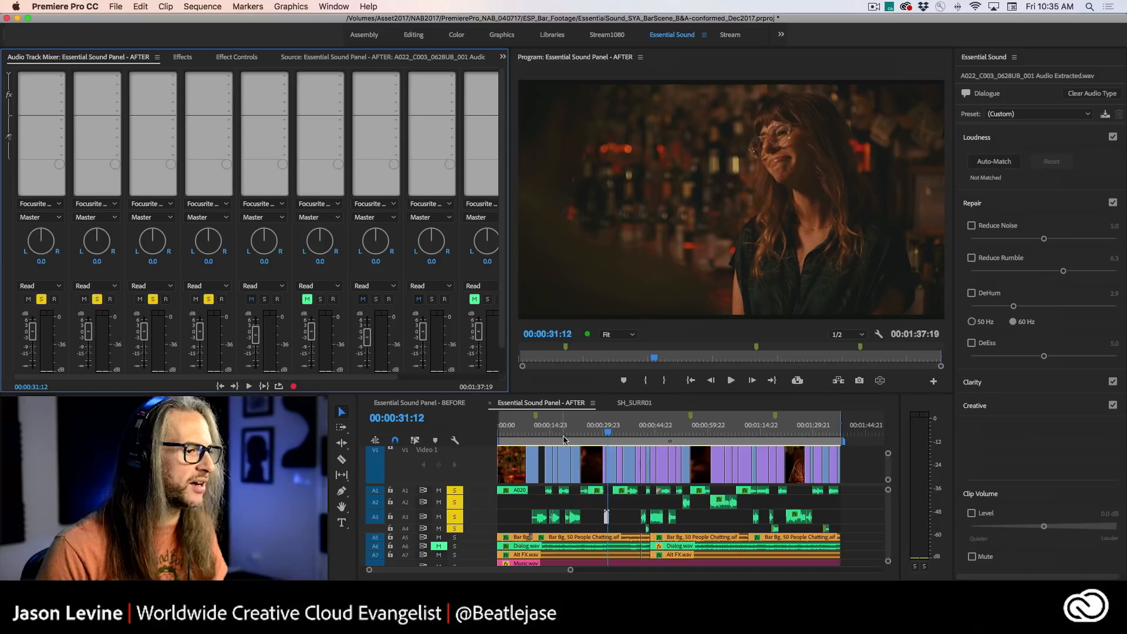
- Play the soloed dialogue from 00:00:27:14 and replay it from 00:00:29:06 to hear the A3 clip's noise
click(595, 437)
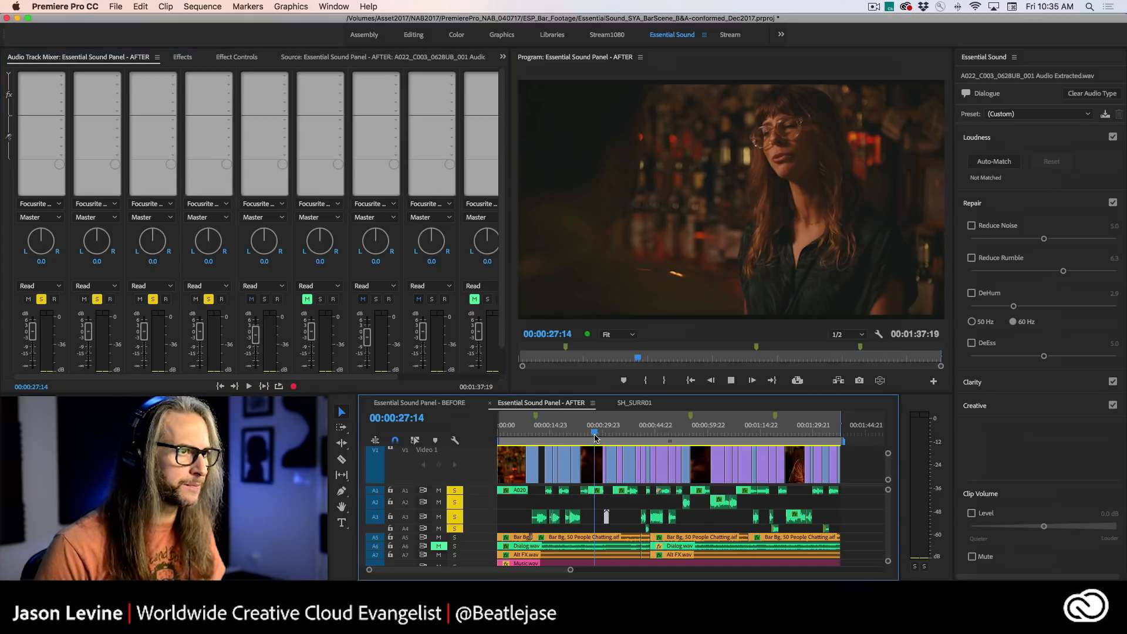
key(space)
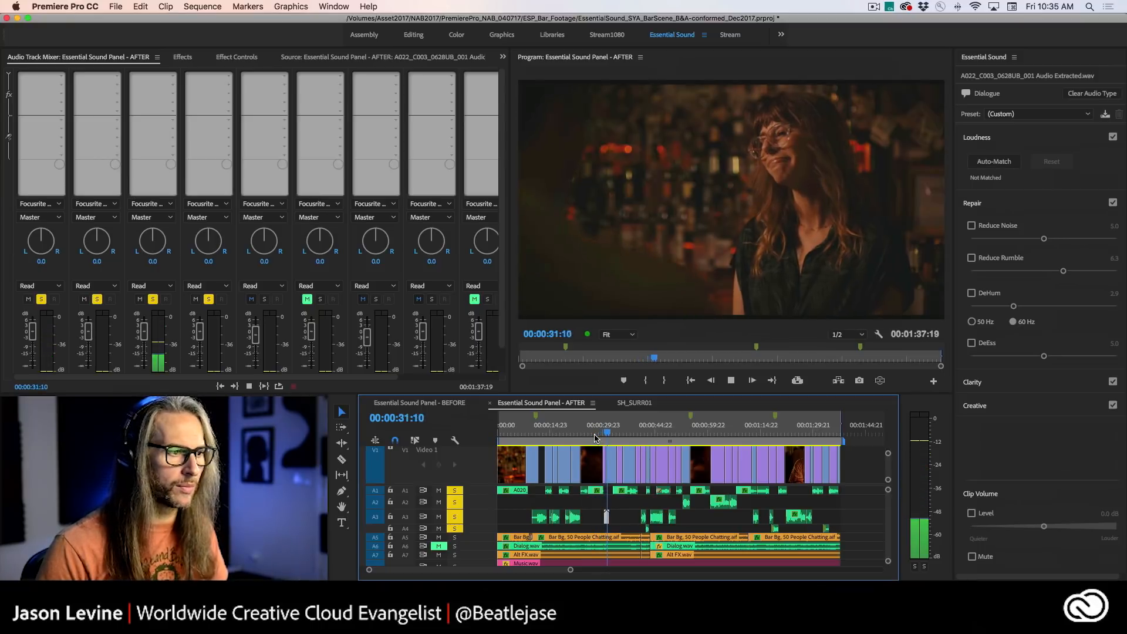
click(606, 436)
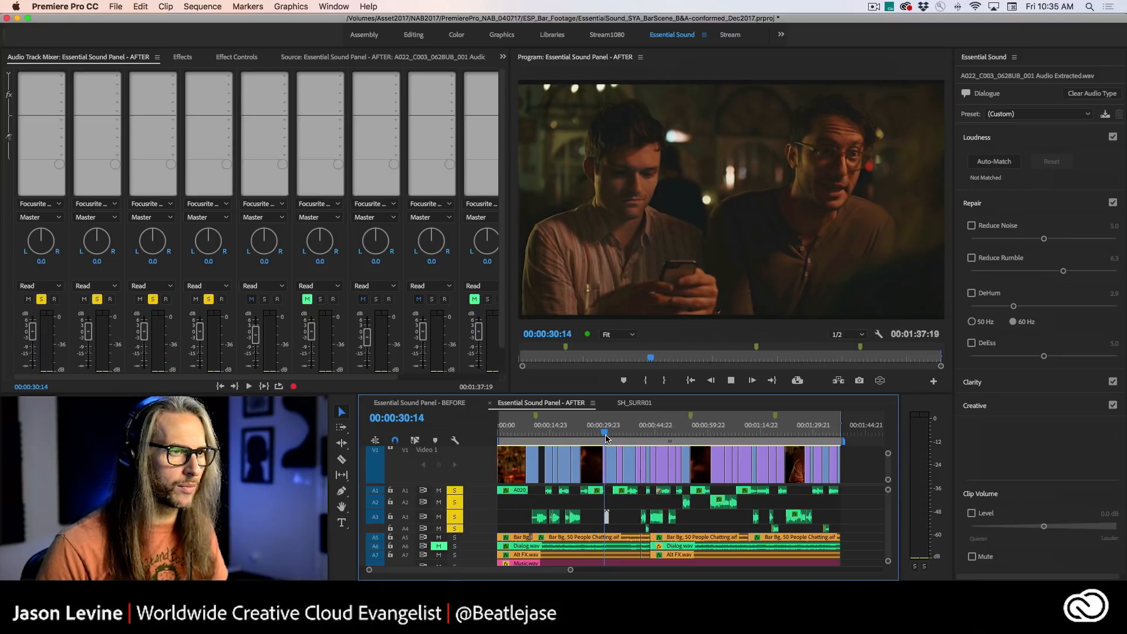
drag(605, 436, 600, 437)
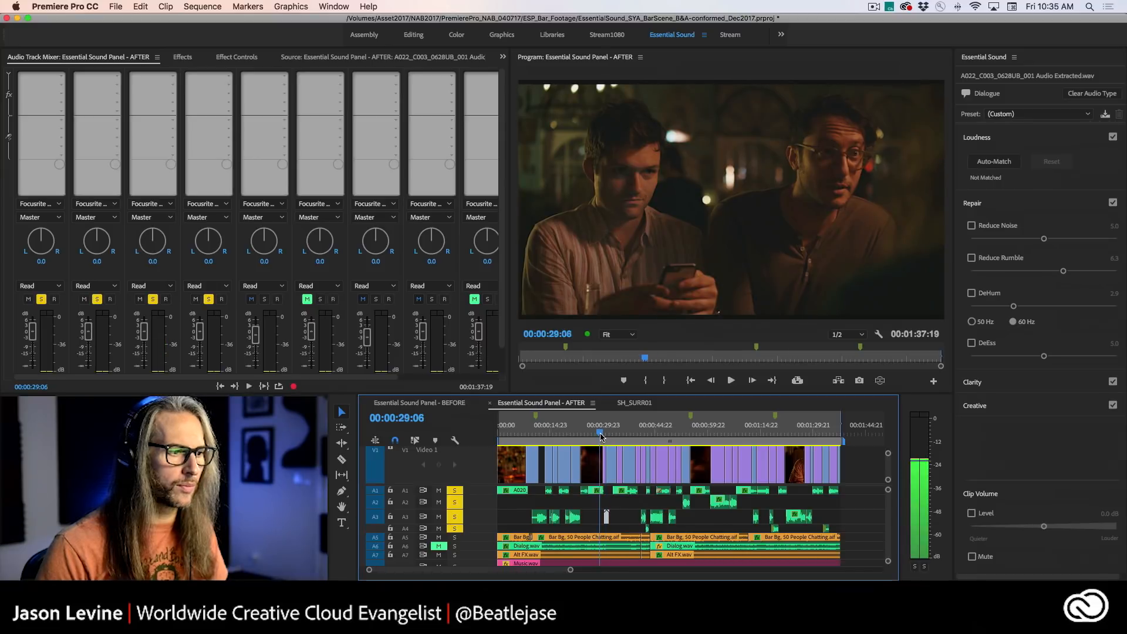
key(space)
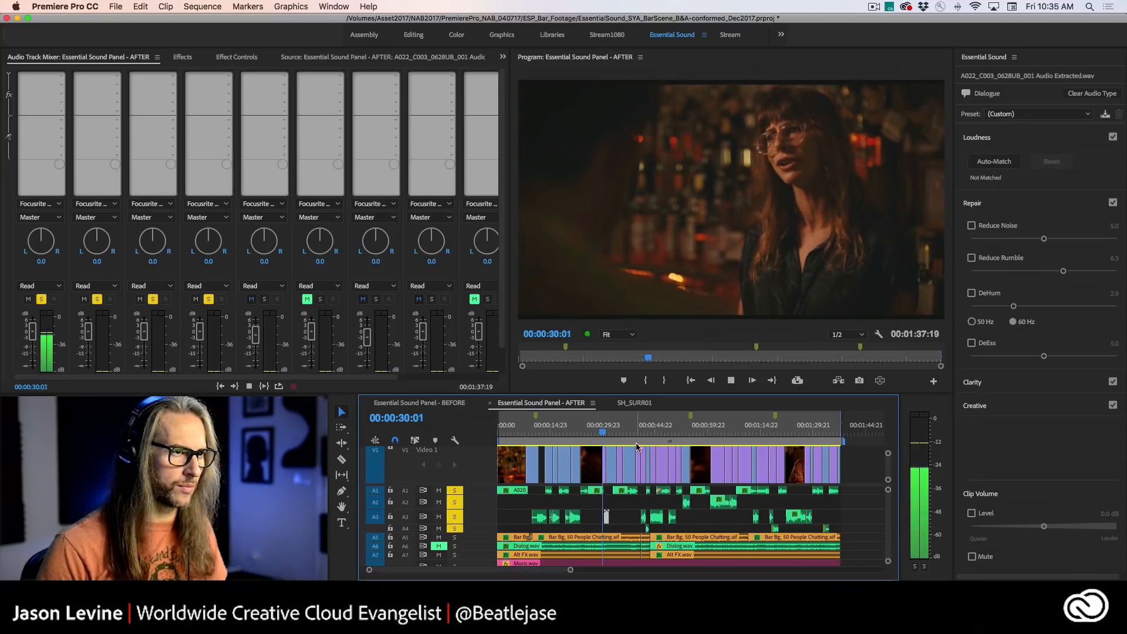
key(space)
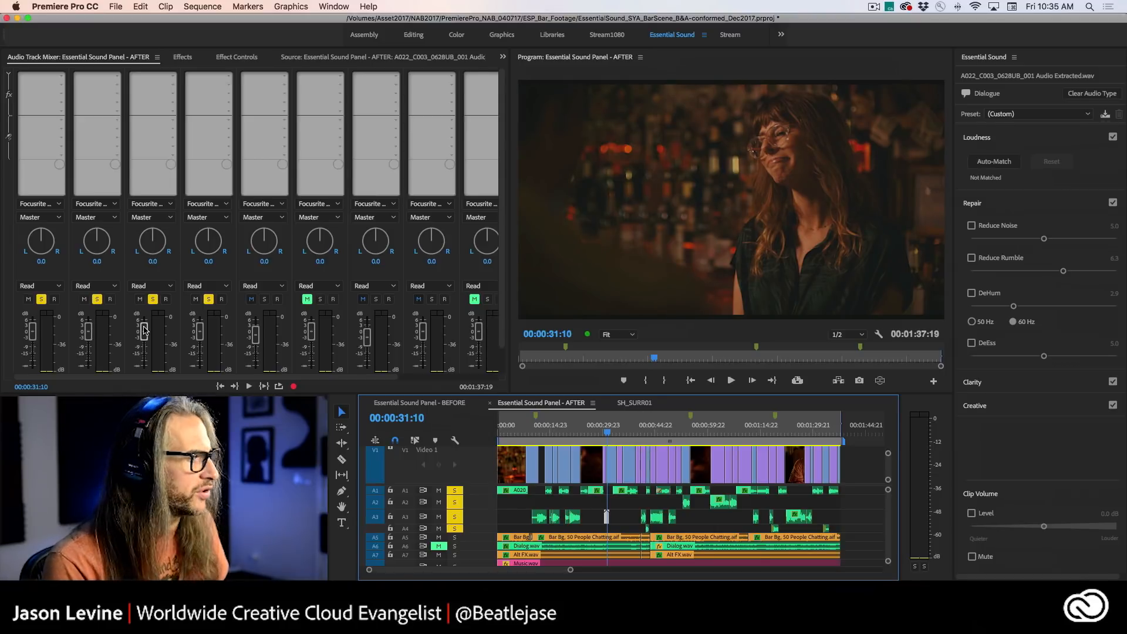
- Turn off solo on dialogue tracks A1 through A4
click(41, 299)
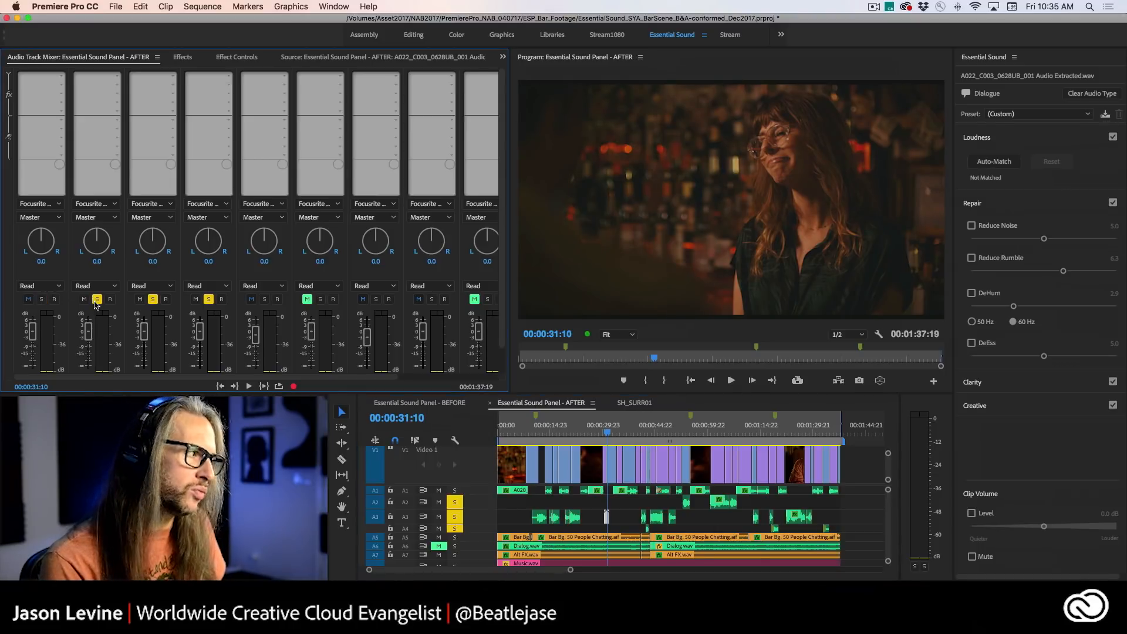
click(97, 299)
click(153, 299)
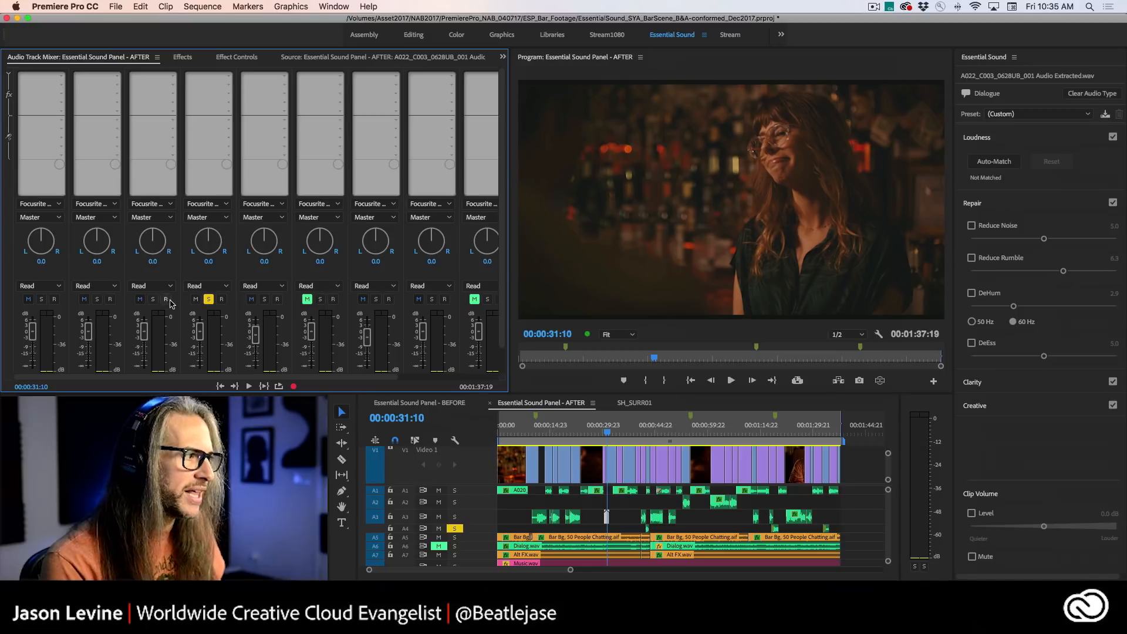
click(208, 300)
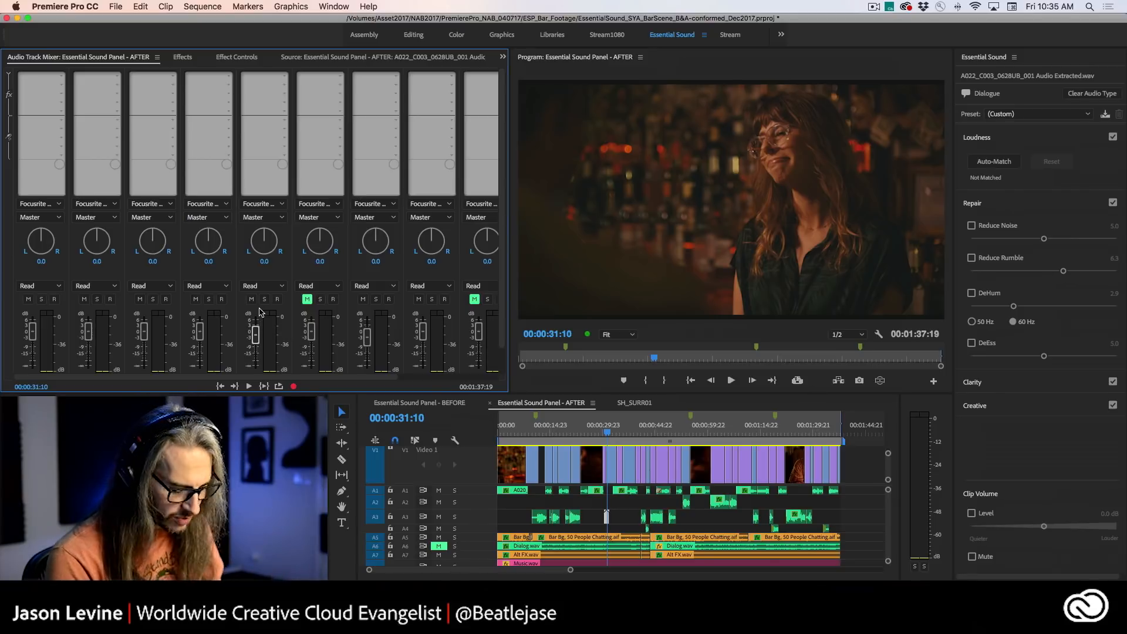
- Open the A022_C003_0628UB_001 Audio Extracted.wav clip on track A3 for editing in Adobe Audition
key(equal)
key(equal)
key(equal)
key(equal)
key(equal)
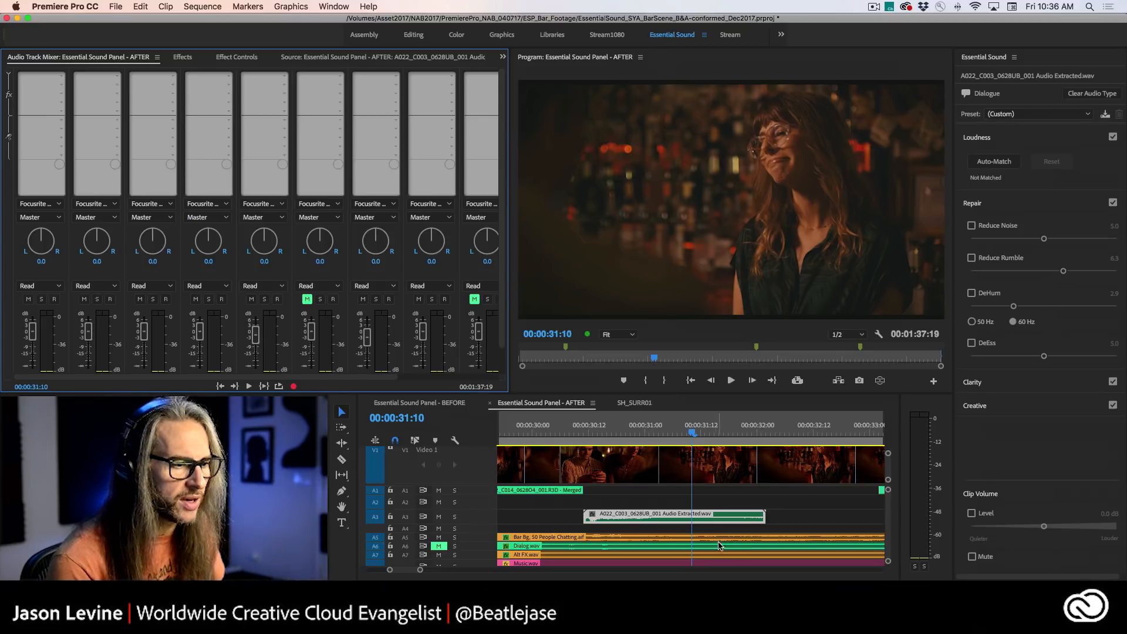
right_click(670, 520)
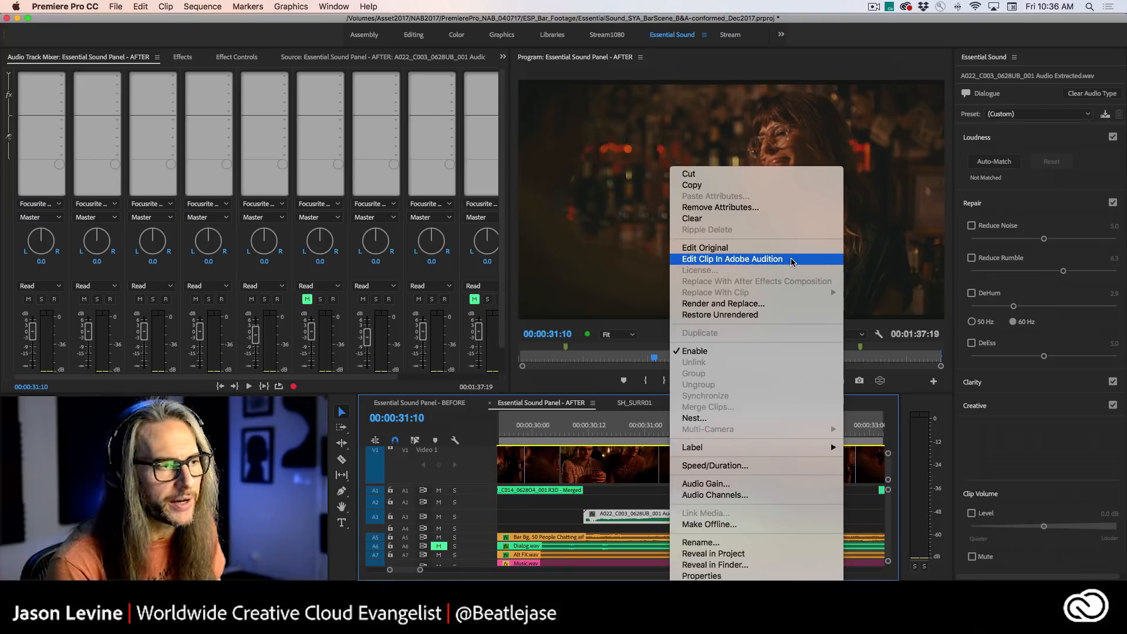
click(740, 265)
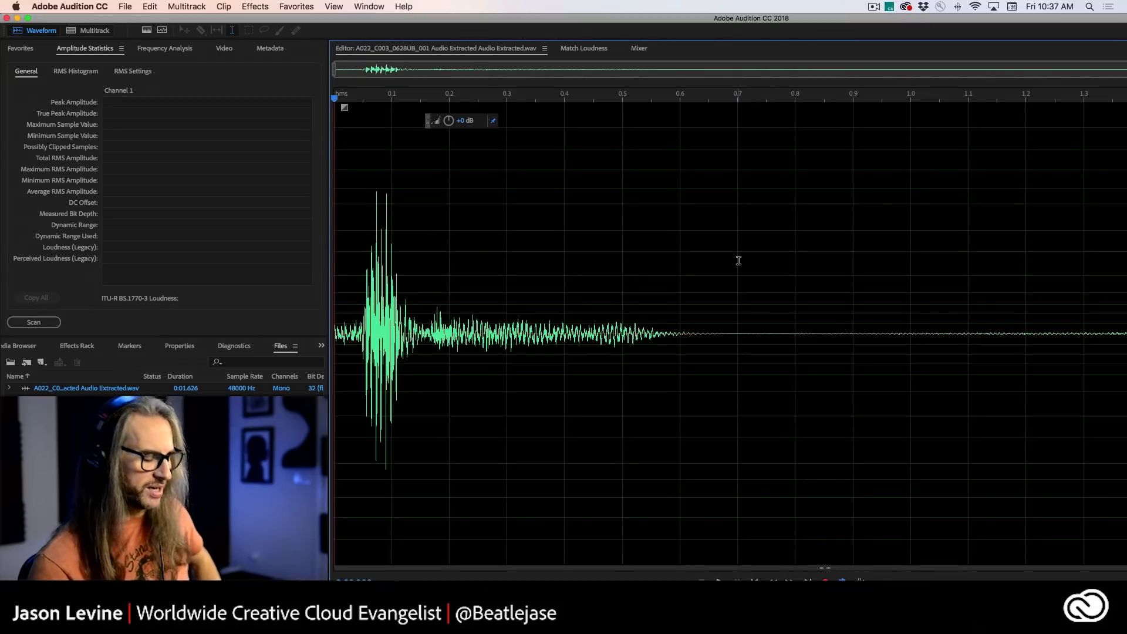
- Play the clip in the waveform editor and audition a selection of about the first 0.04 s, before the loud burst
key(space)
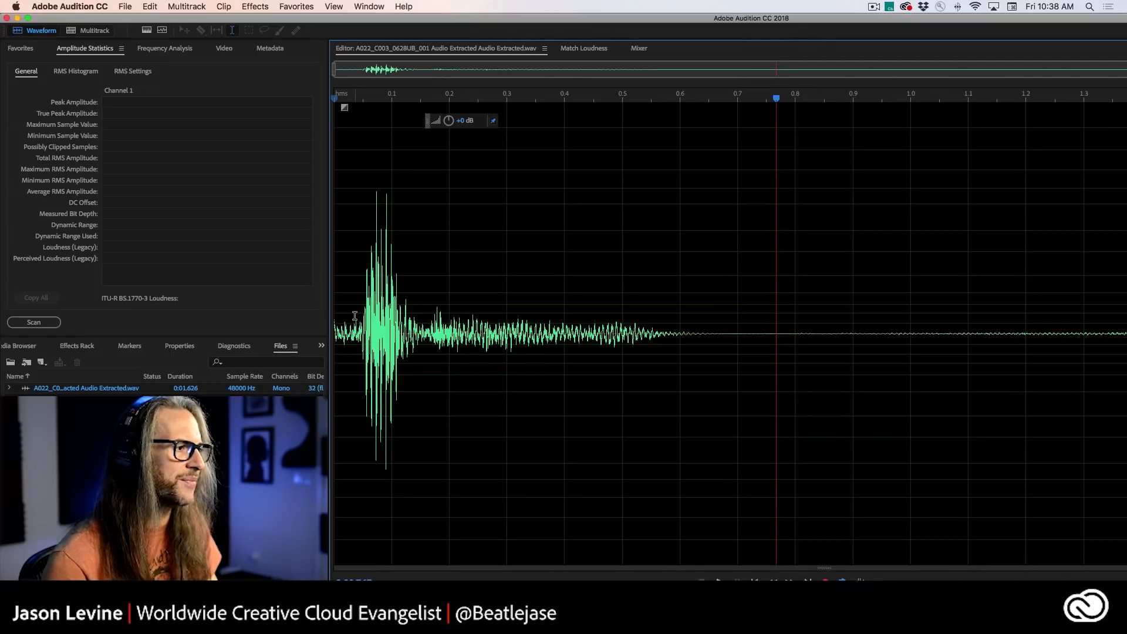
drag(359, 316, 308, 323)
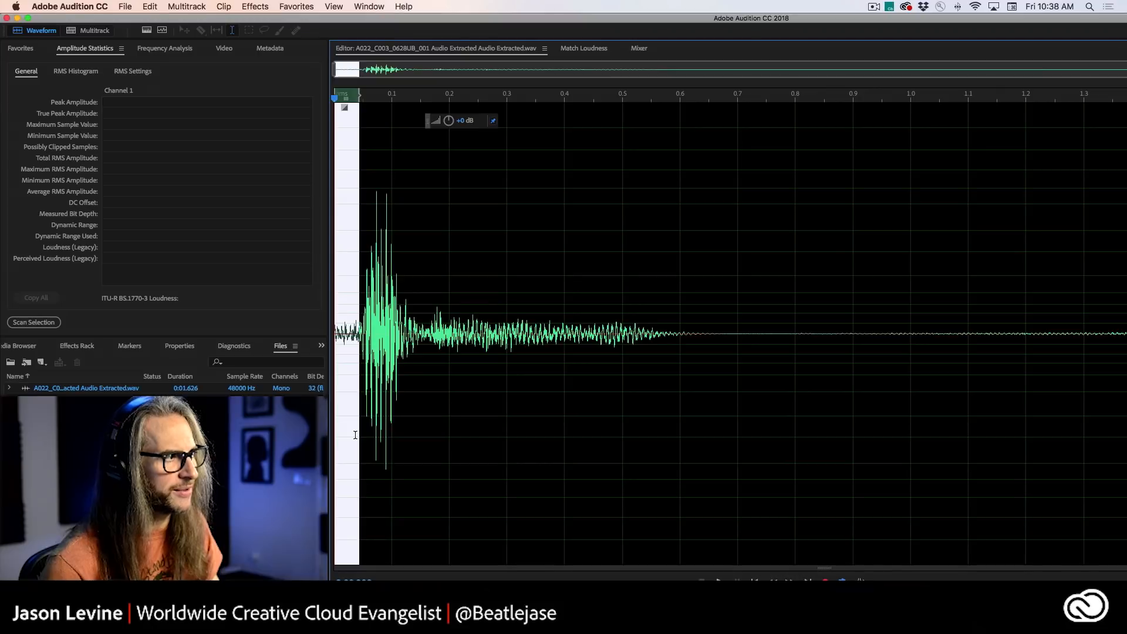
key(space)
key(space)
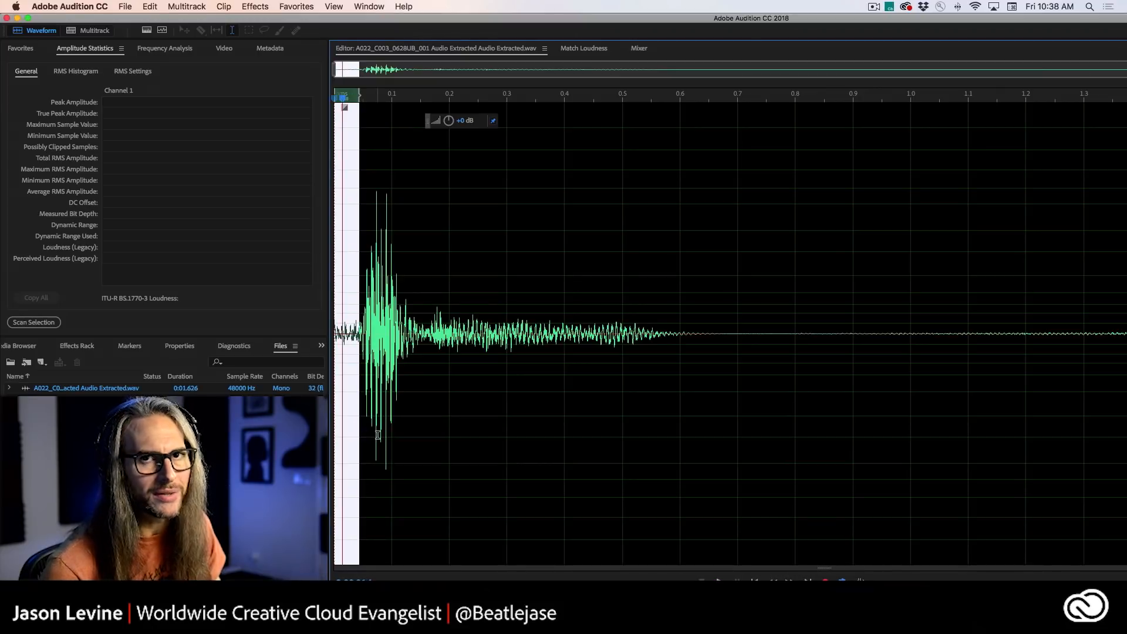
- Play the stretch after the loud burst from several points between about 0.13 and 0.34 s to locate noise-only audio
click(468, 449)
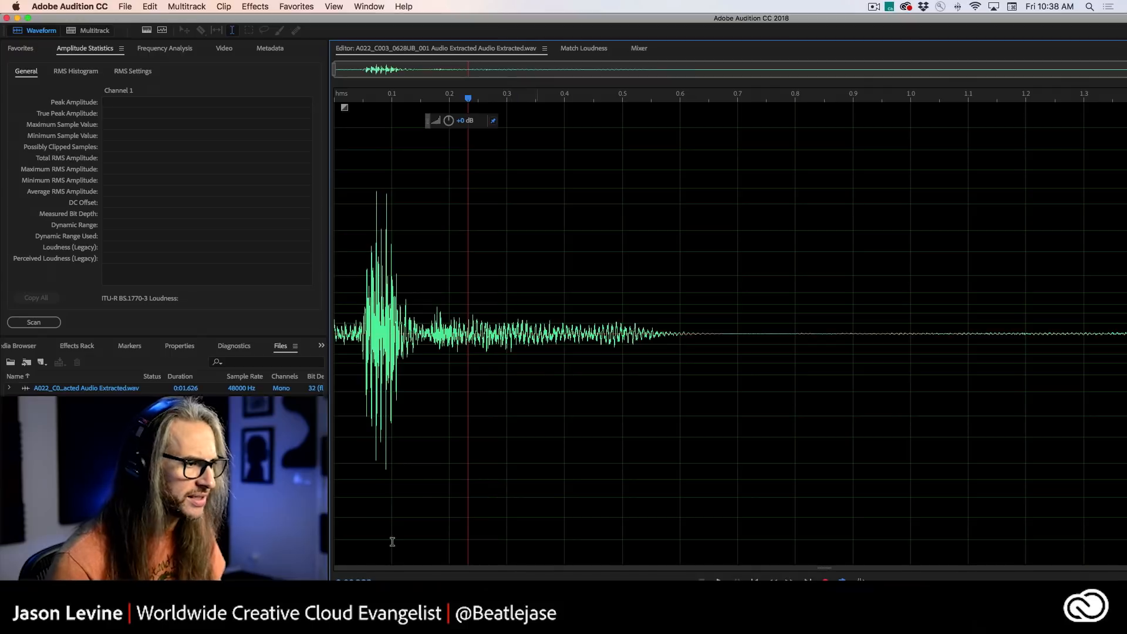
key(space)
key(space)
click(408, 280)
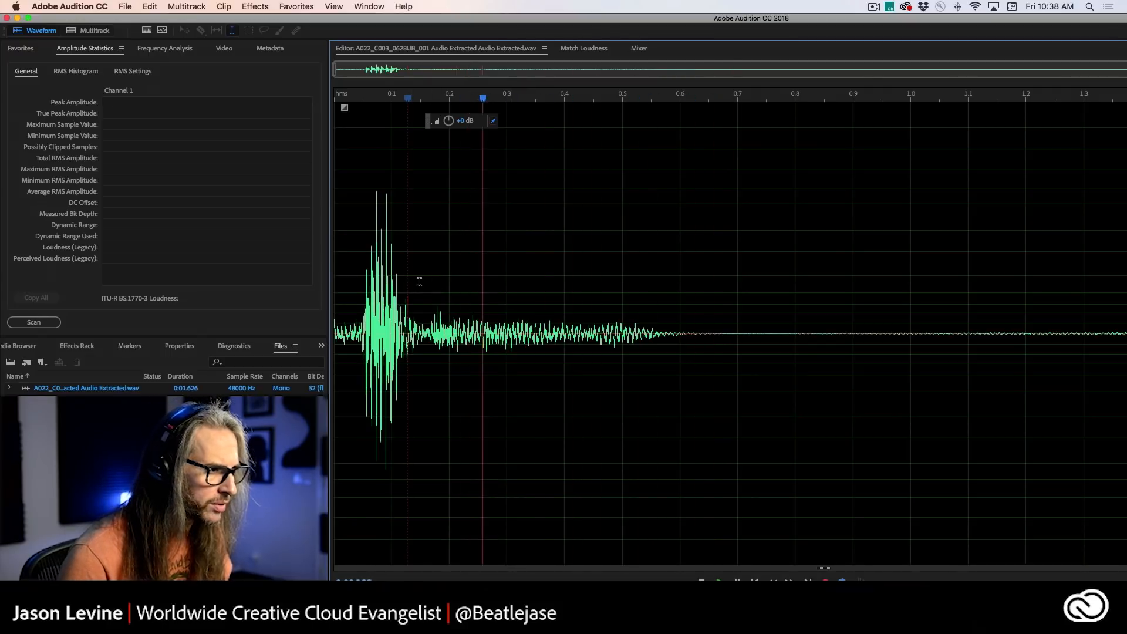
click(508, 289)
key(space)
key(space)
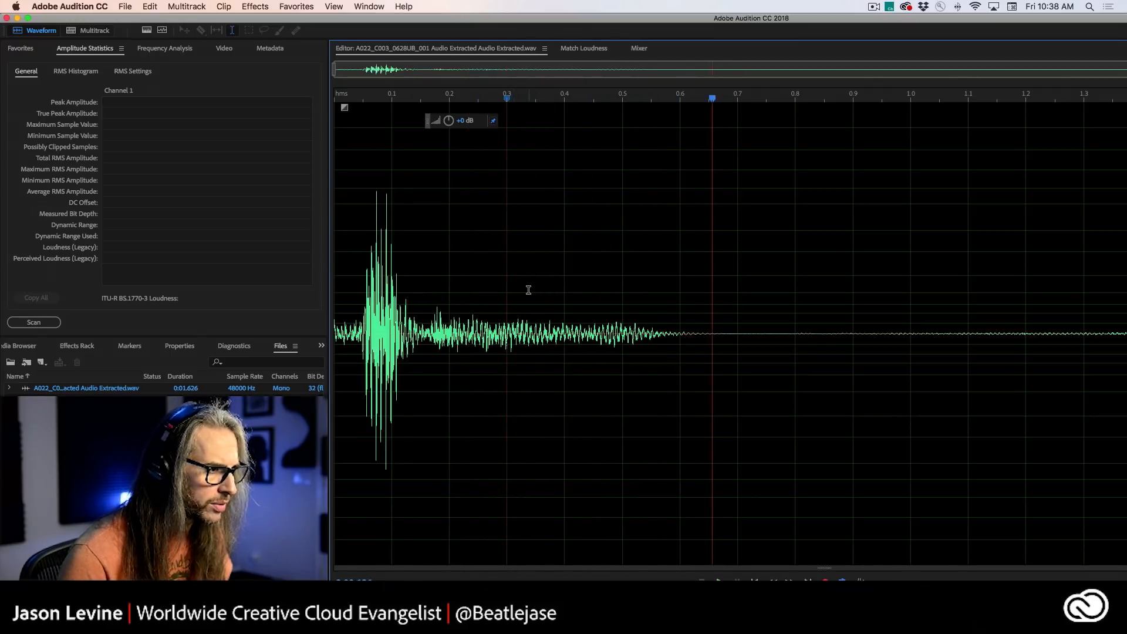
click(529, 290)
click(515, 285)
- Select the noise from about 0.31 to 0.55 s, listen to it, capture it as the noise print, and clear the selection
key(space)
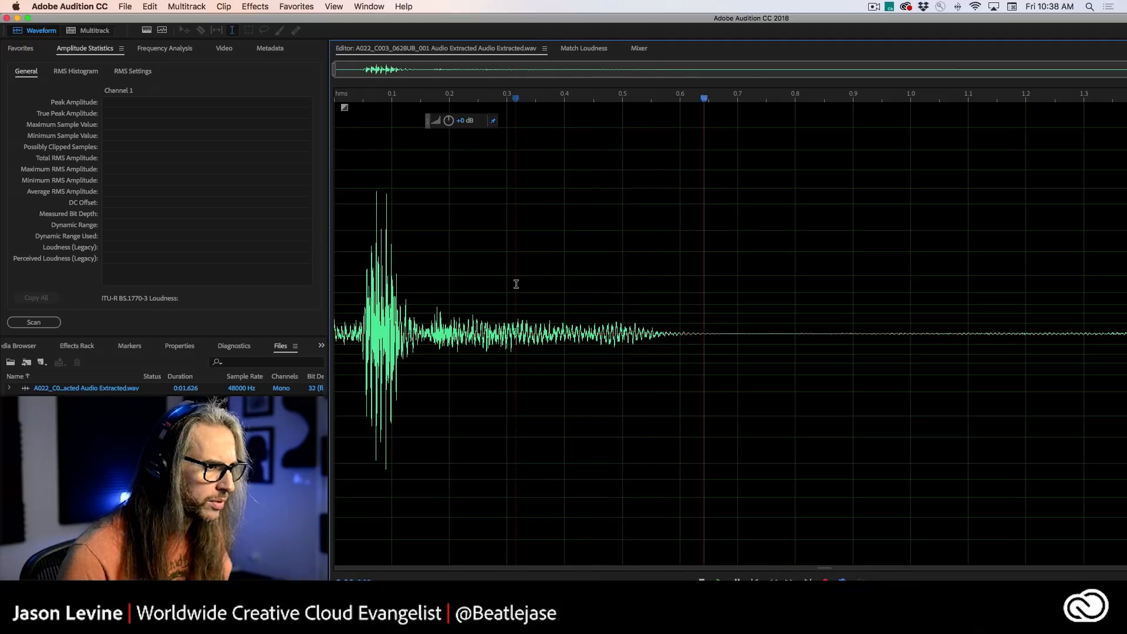
drag(515, 284, 651, 325)
key(space)
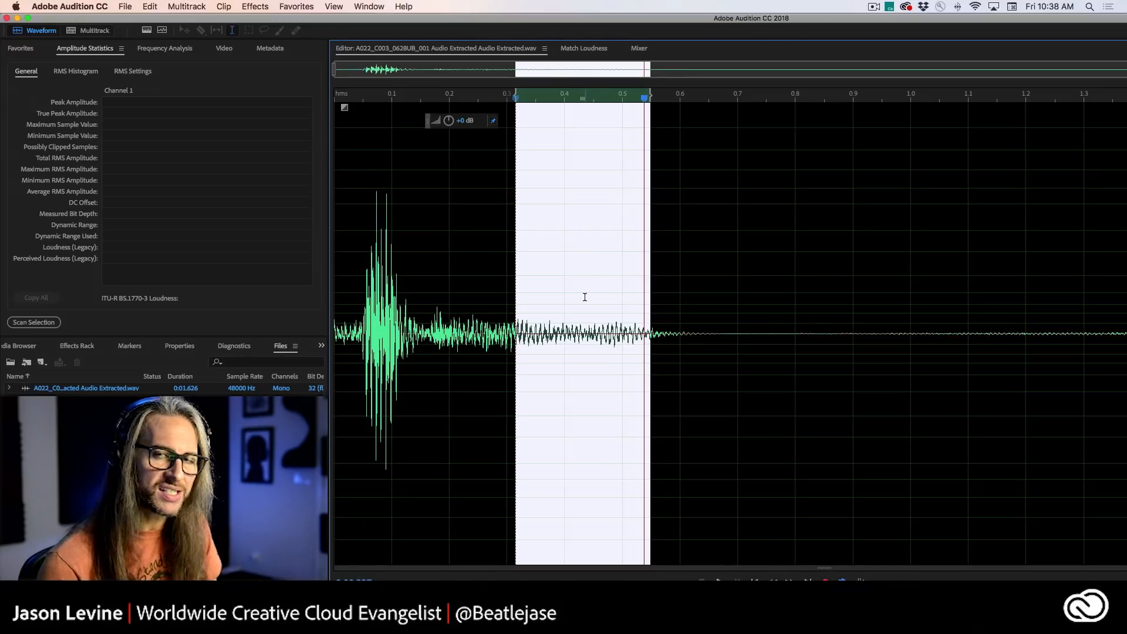
right_click(580, 271)
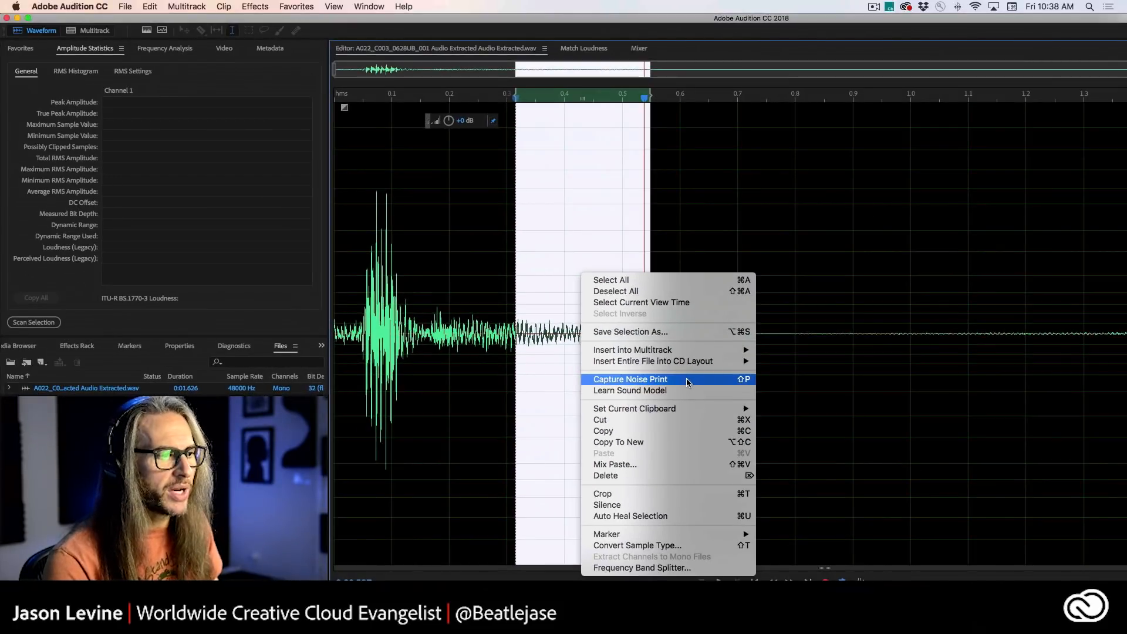
click(688, 382)
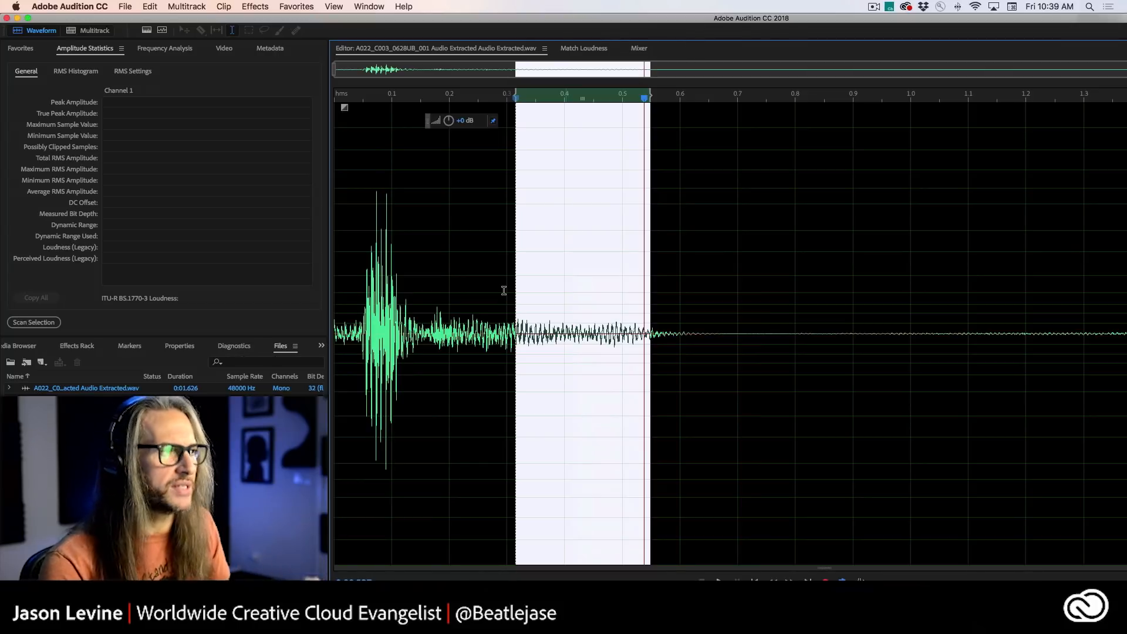
click(493, 201)
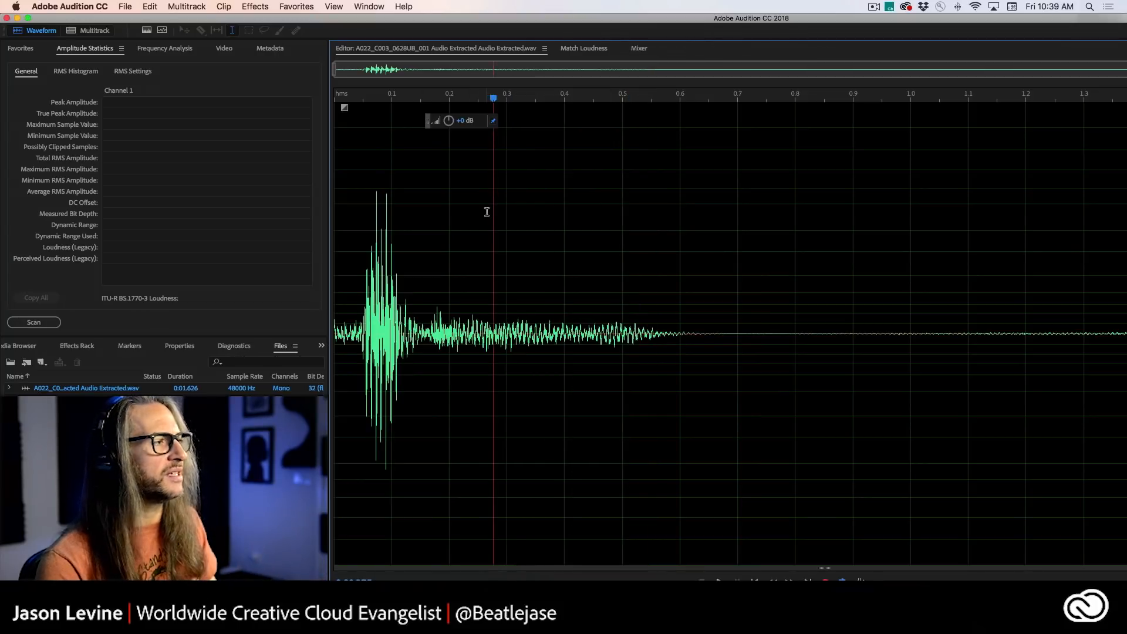
- Open the Noise Reduction (process) effect with its advanced settings expanded, moving its window up and away from the waveform's center
click(247, 5)
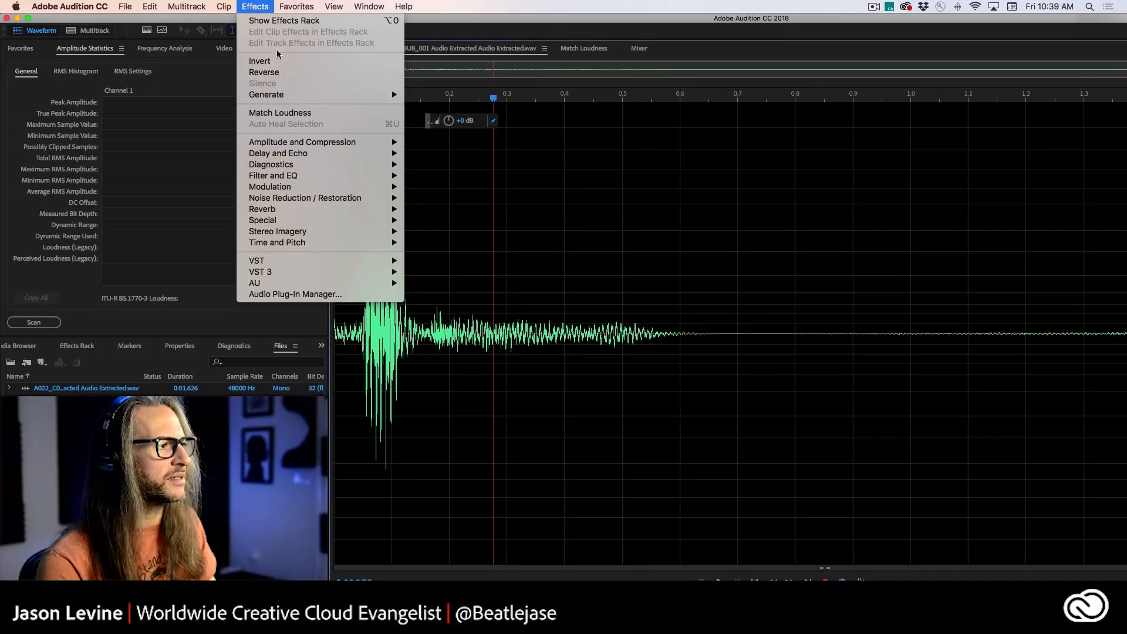
mouse_move(326, 201)
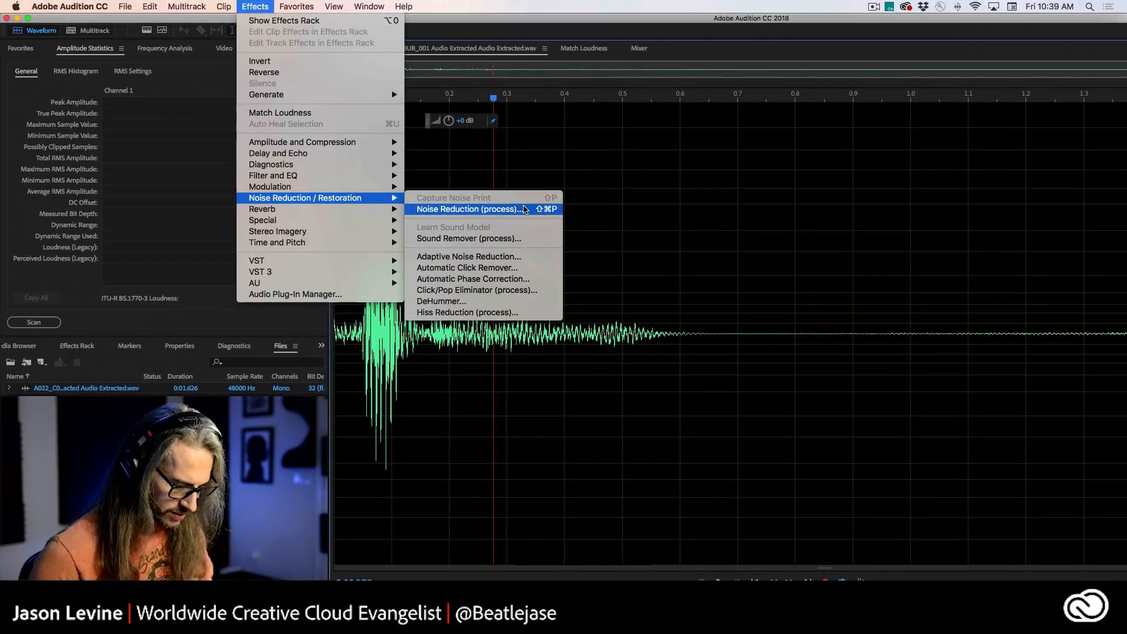
click(523, 205)
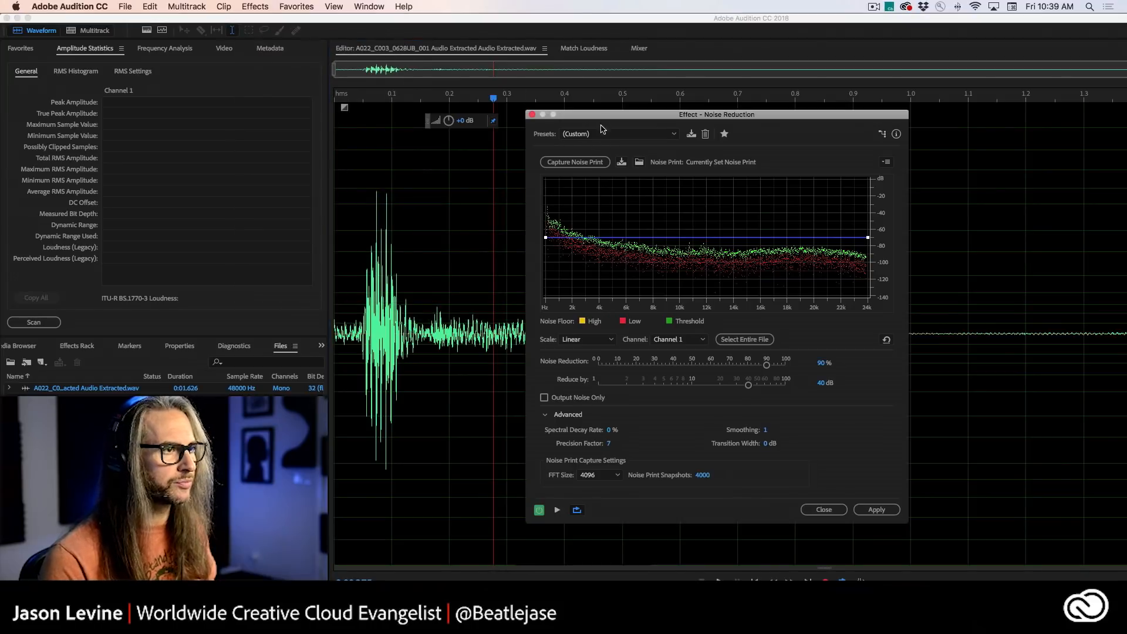
drag(609, 111, 567, 71)
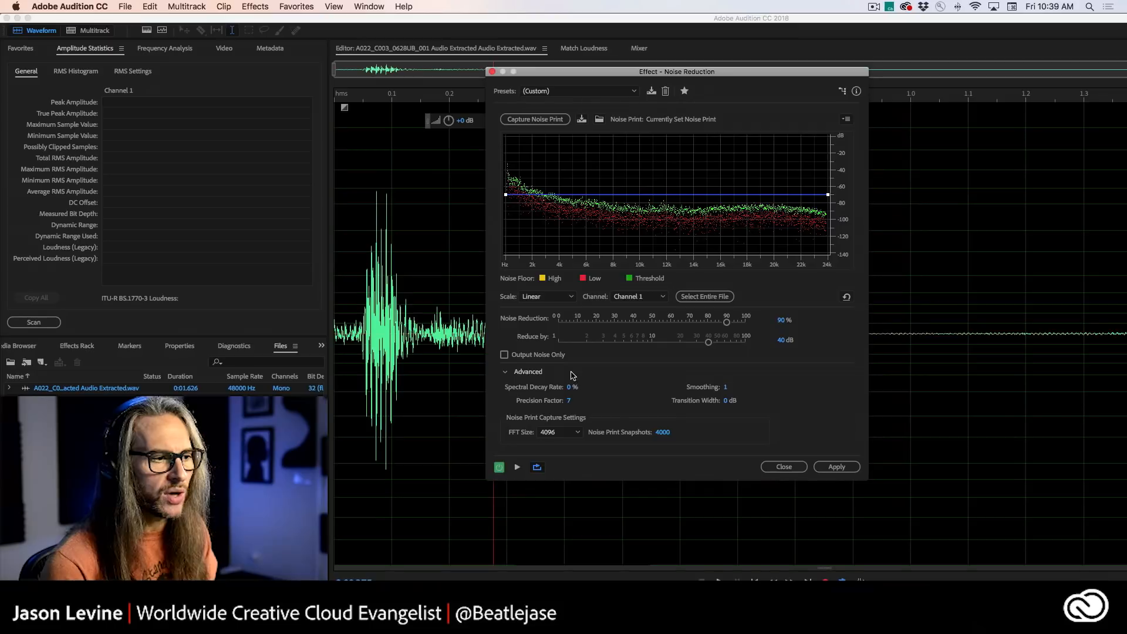
click(505, 373)
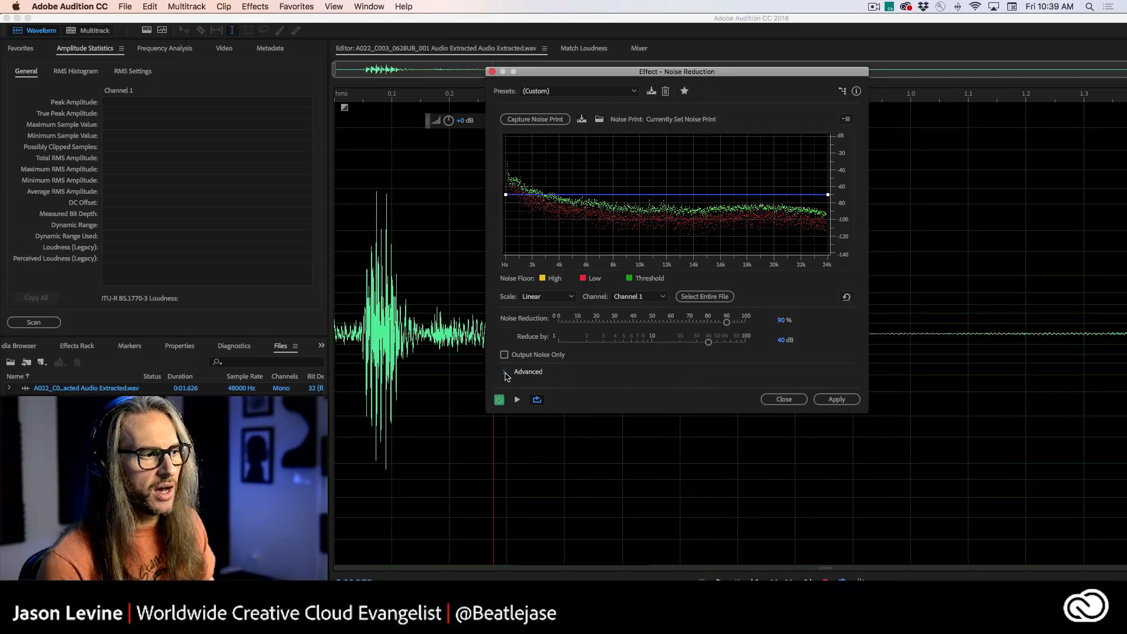
click(506, 373)
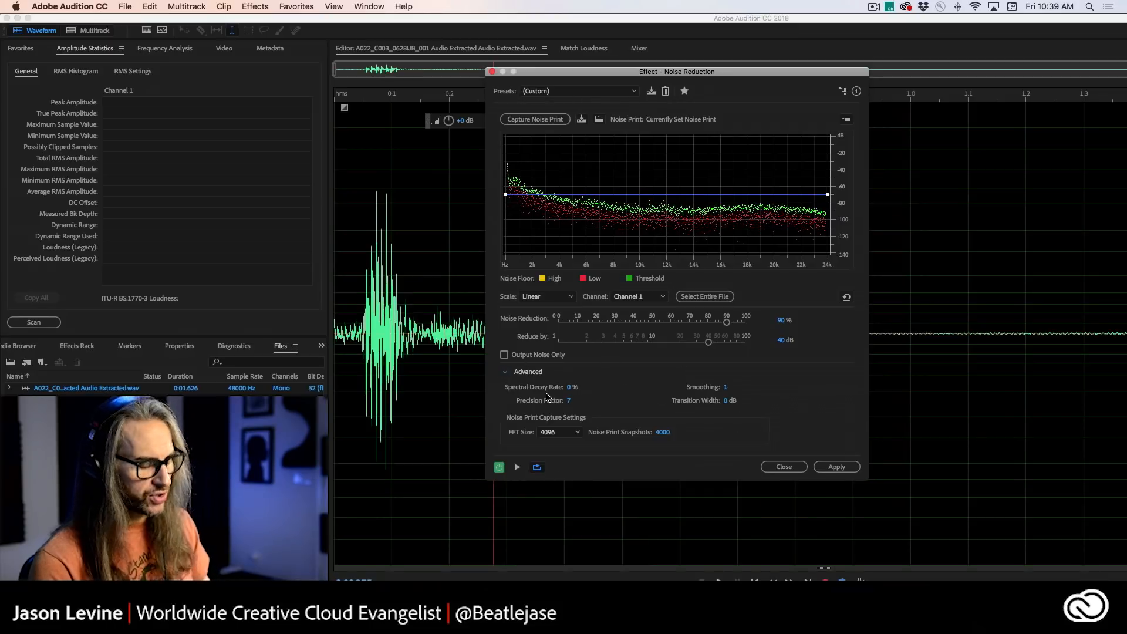
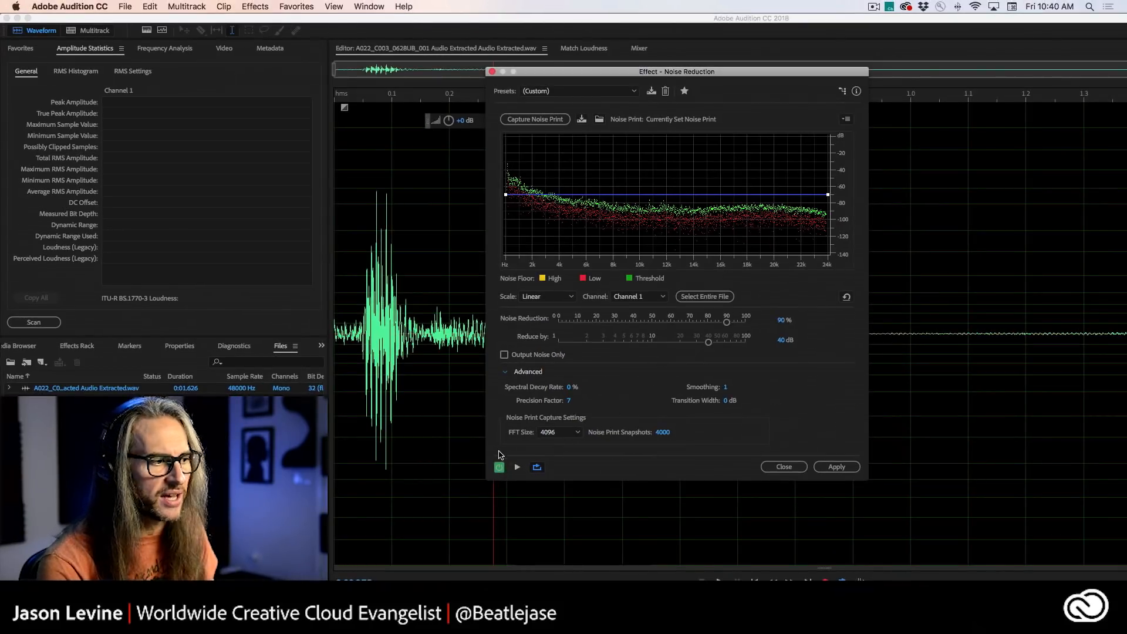
- Preview the clip with the current noise reduction, lower Noise Reduction to 69 %, and preview it again
click(517, 467)
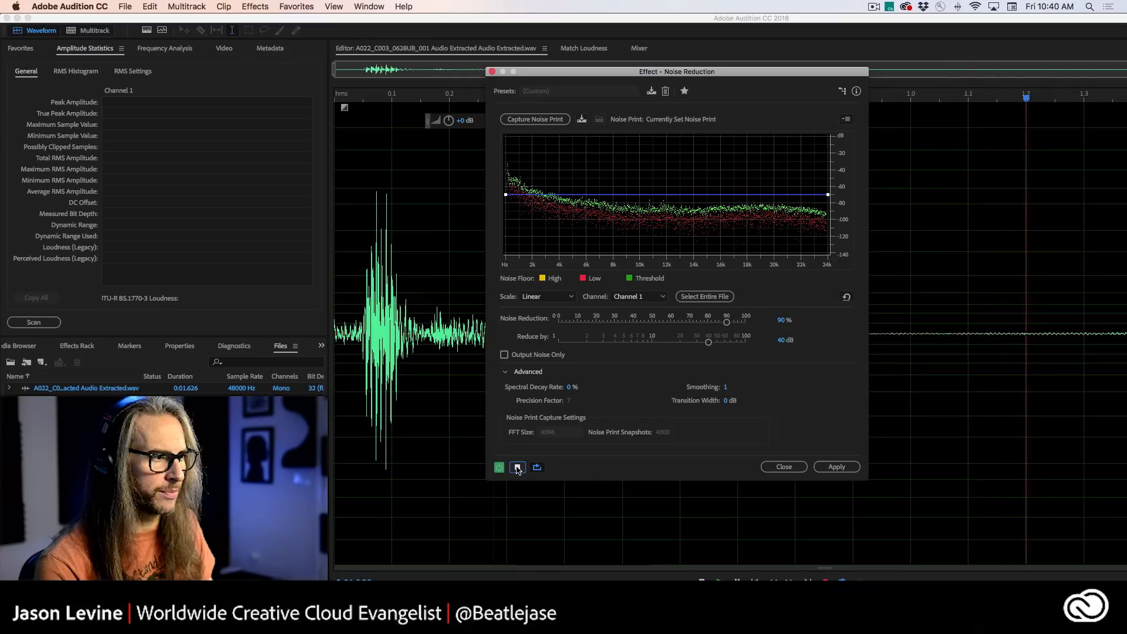
click(517, 468)
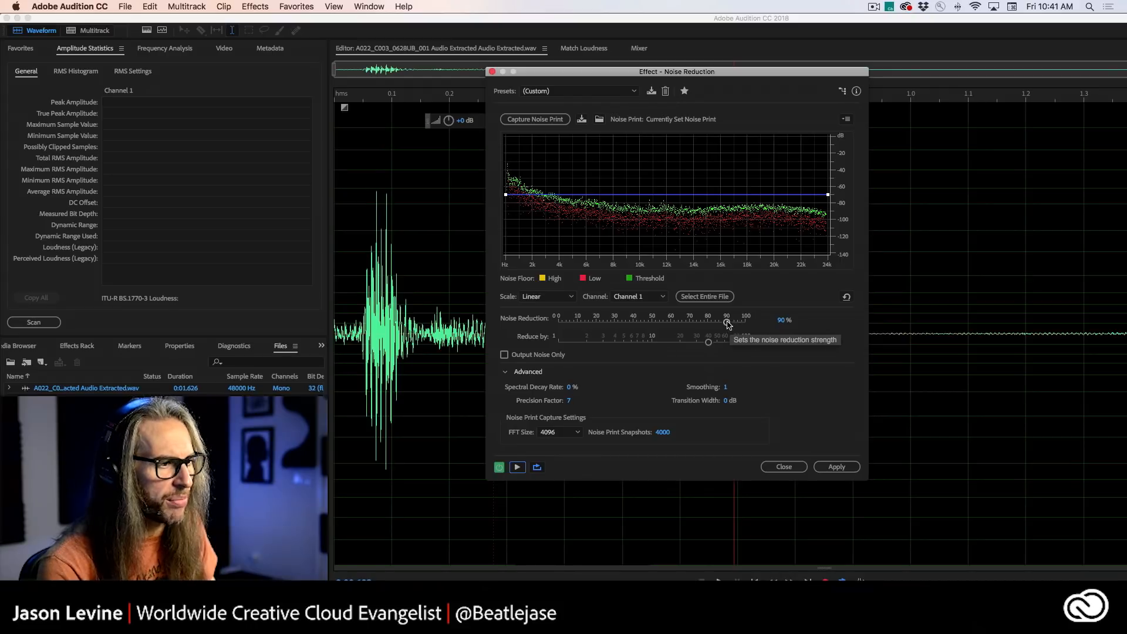
drag(726, 323, 687, 322)
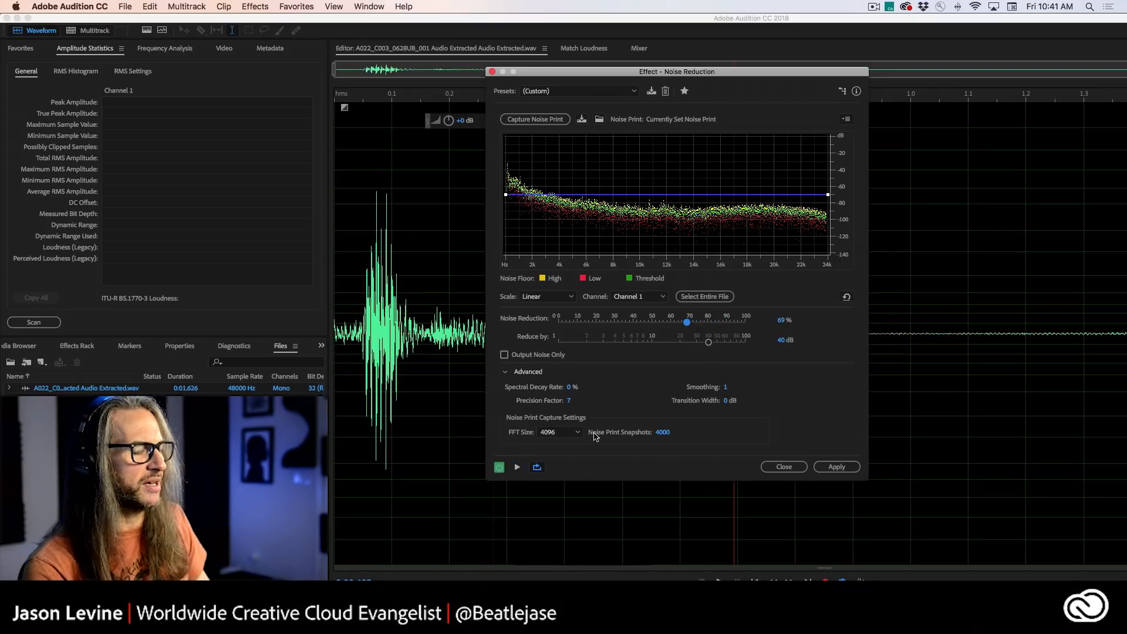
click(517, 467)
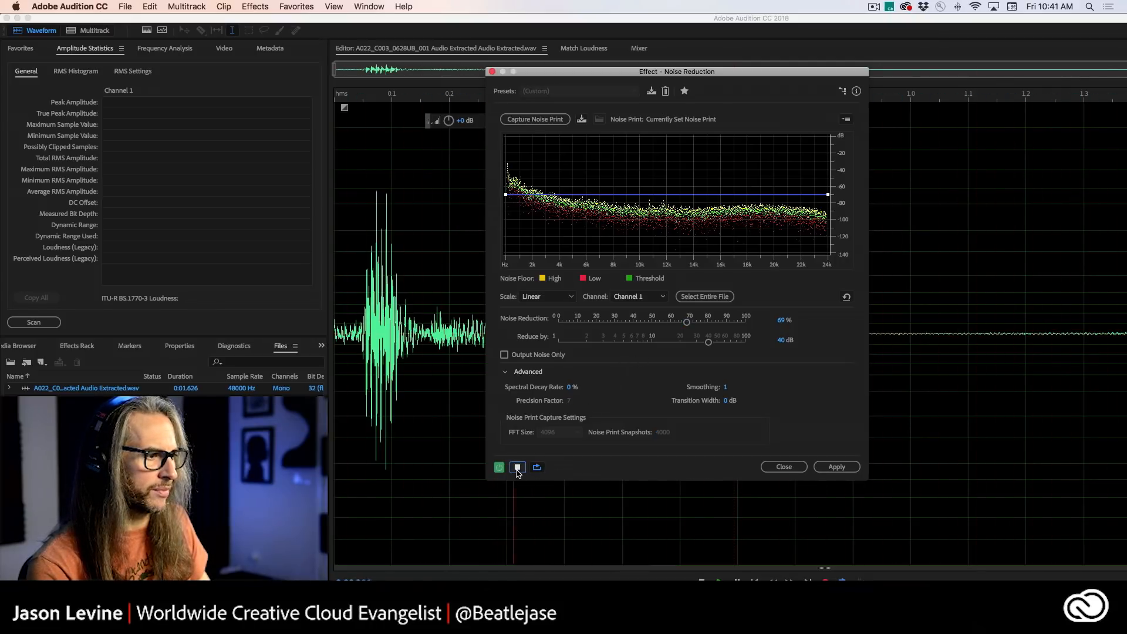
click(516, 468)
- Set Noise Reduction to 85 %, apply the effect to the clip, and play the processed audio
drag(688, 323, 720, 324)
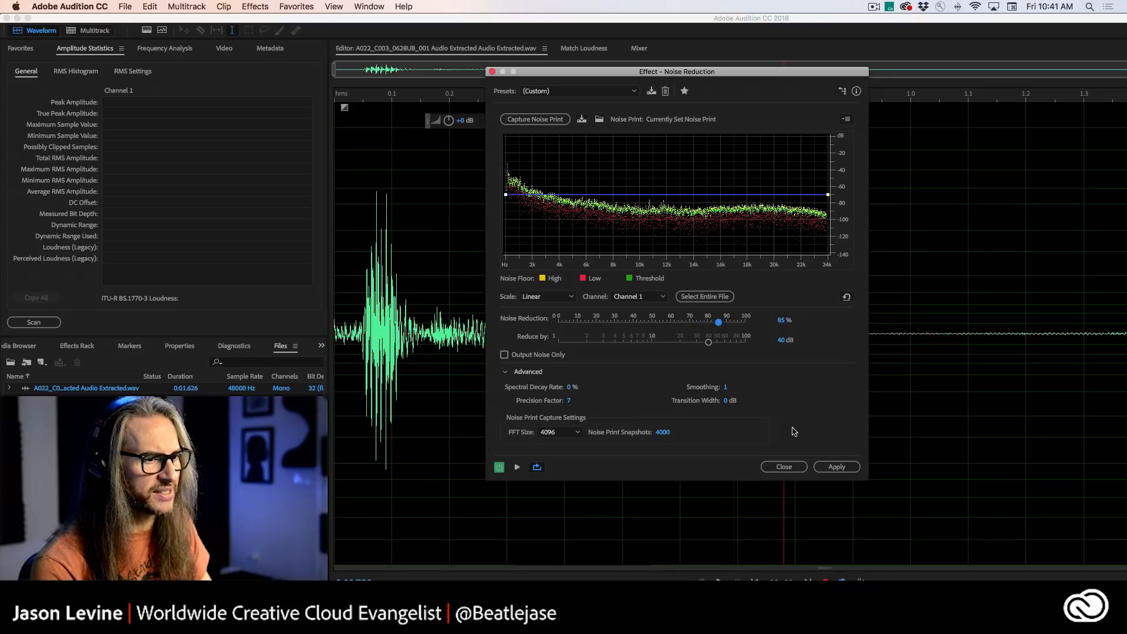
click(836, 466)
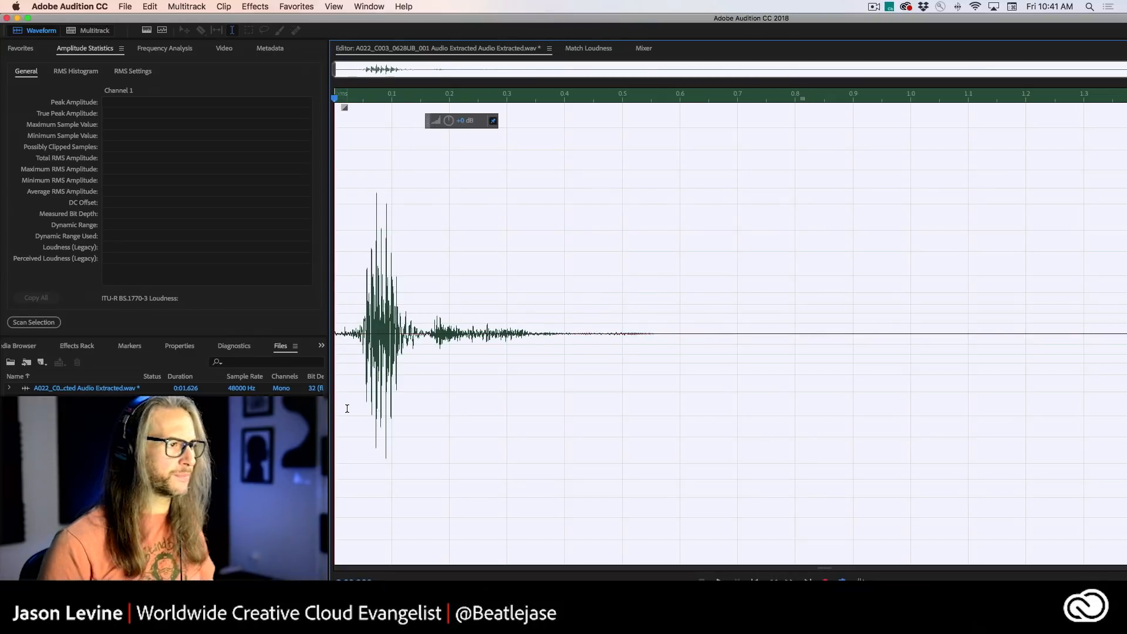
key(space)
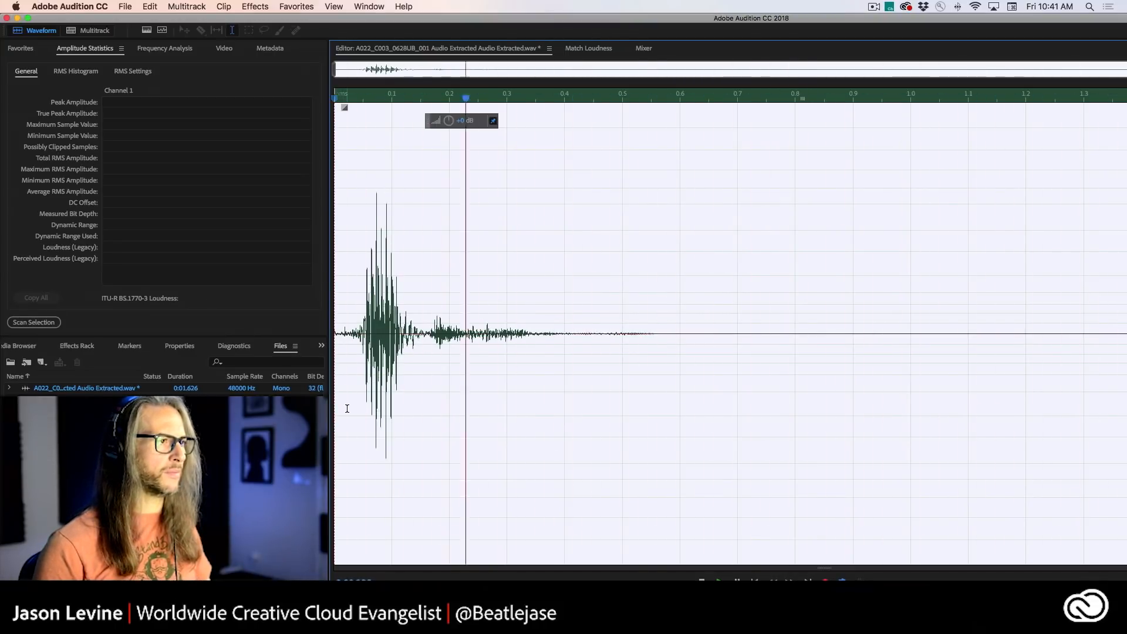
click(381, 413)
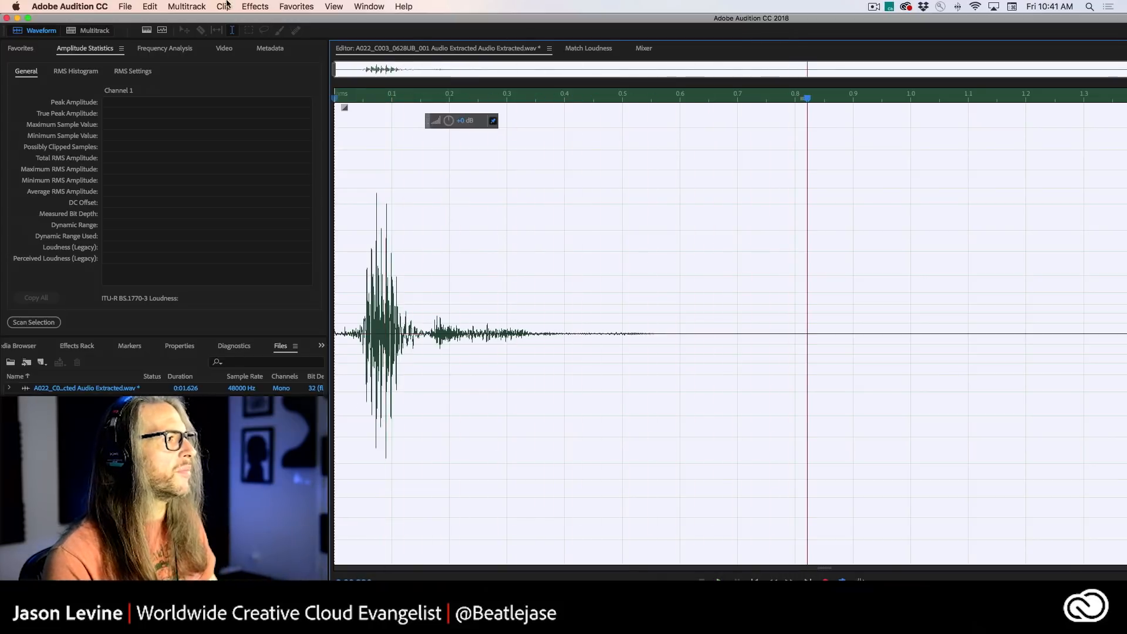
- Compare the original and cleaned audio by undoing and redoing the noise reduction, playing each version
click(150, 7)
click(176, 18)
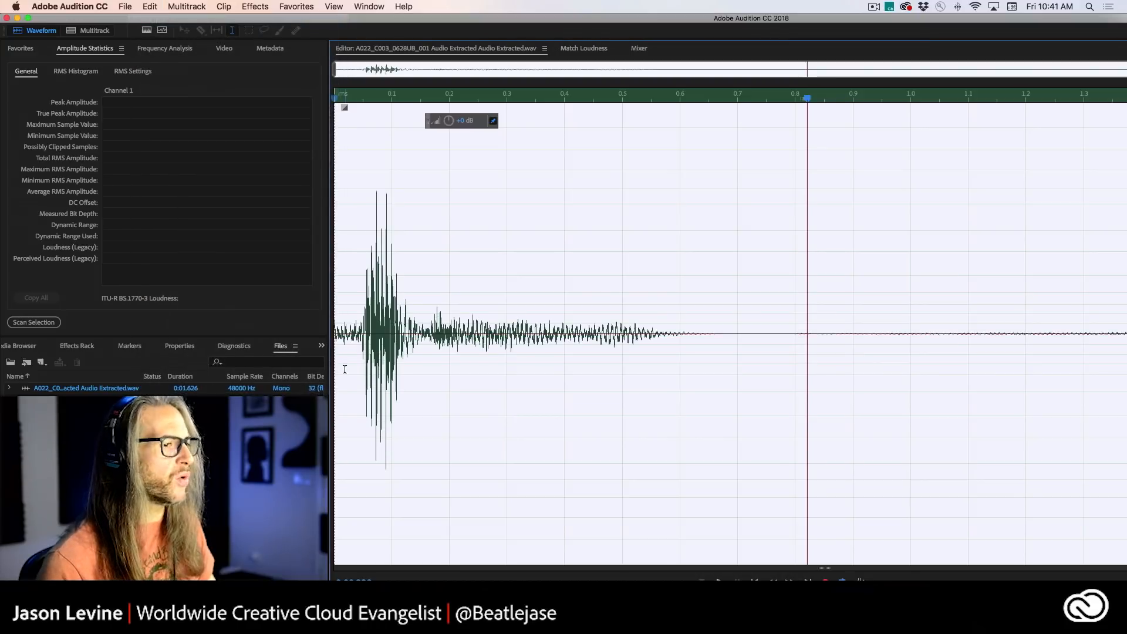
key(space)
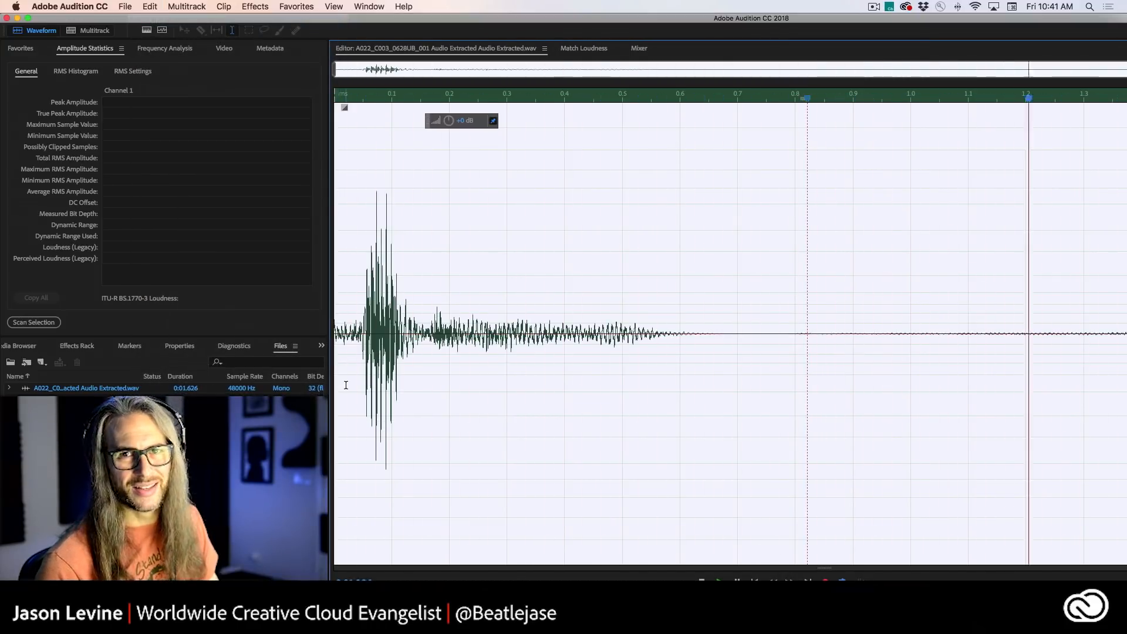
key(space)
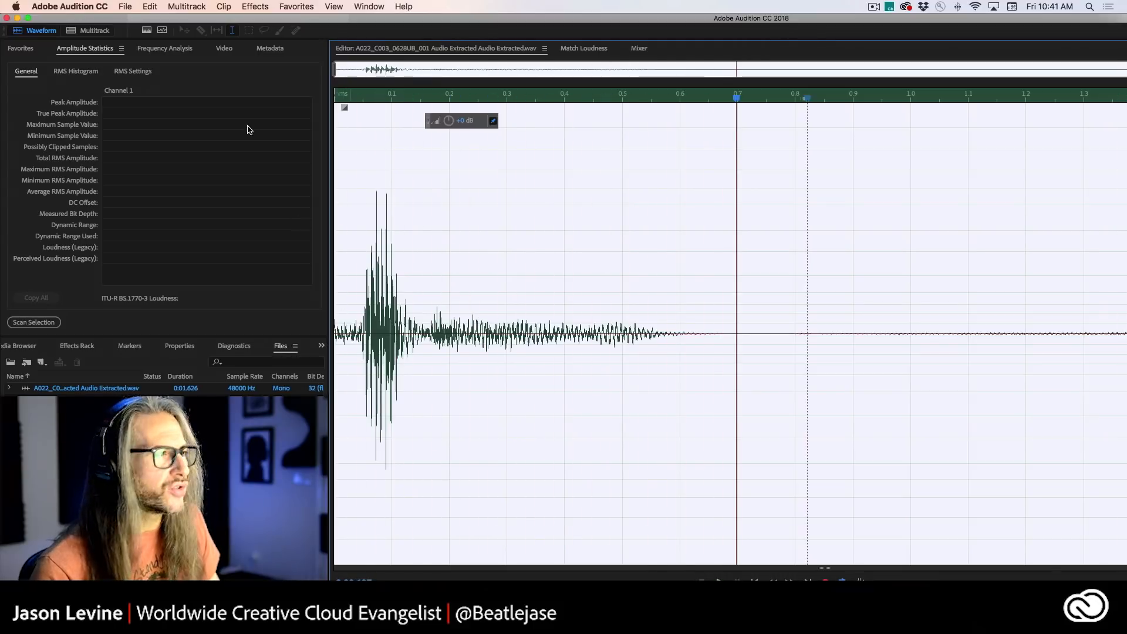
click(189, 4)
mouse_move(150, 6)
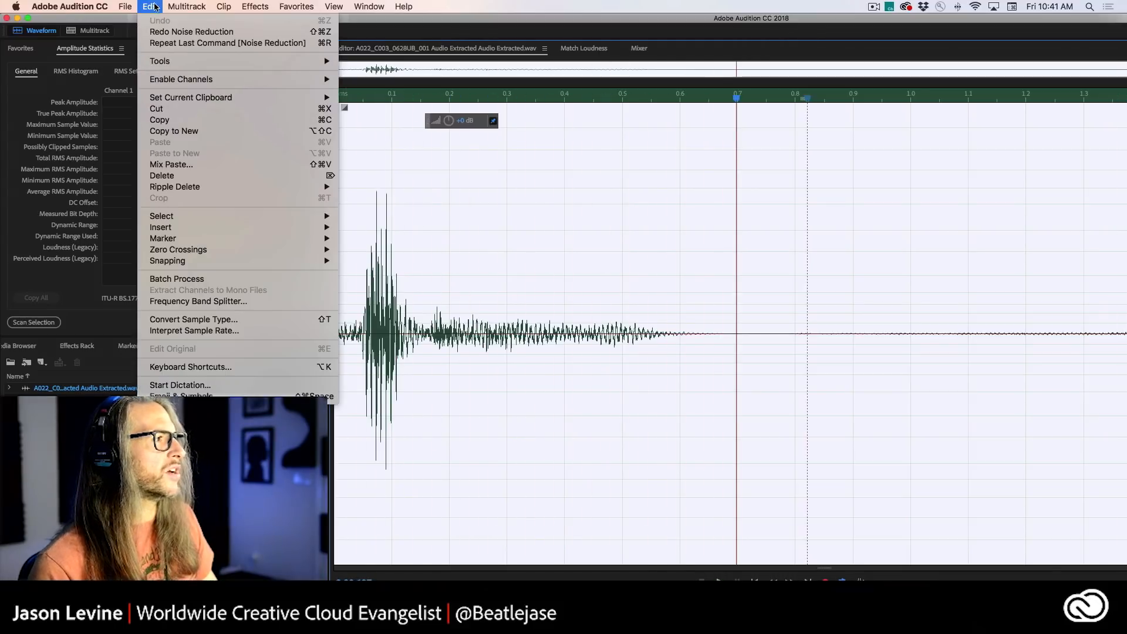
click(158, 33)
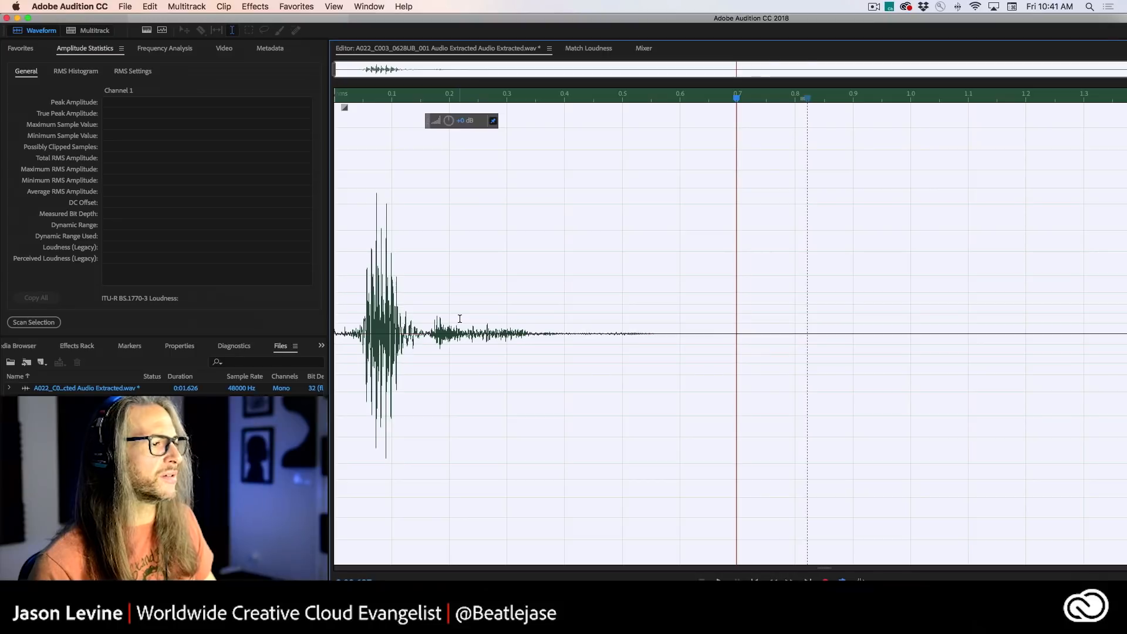
key(space)
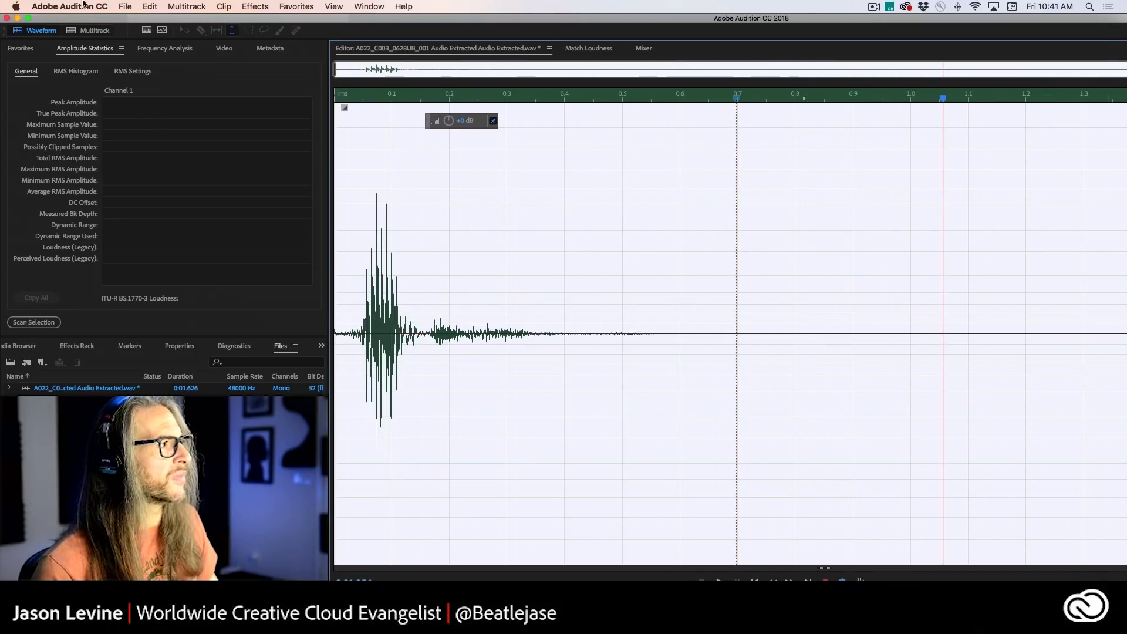
- Save the cleaned audio file and clear the waveform selection
click(125, 7)
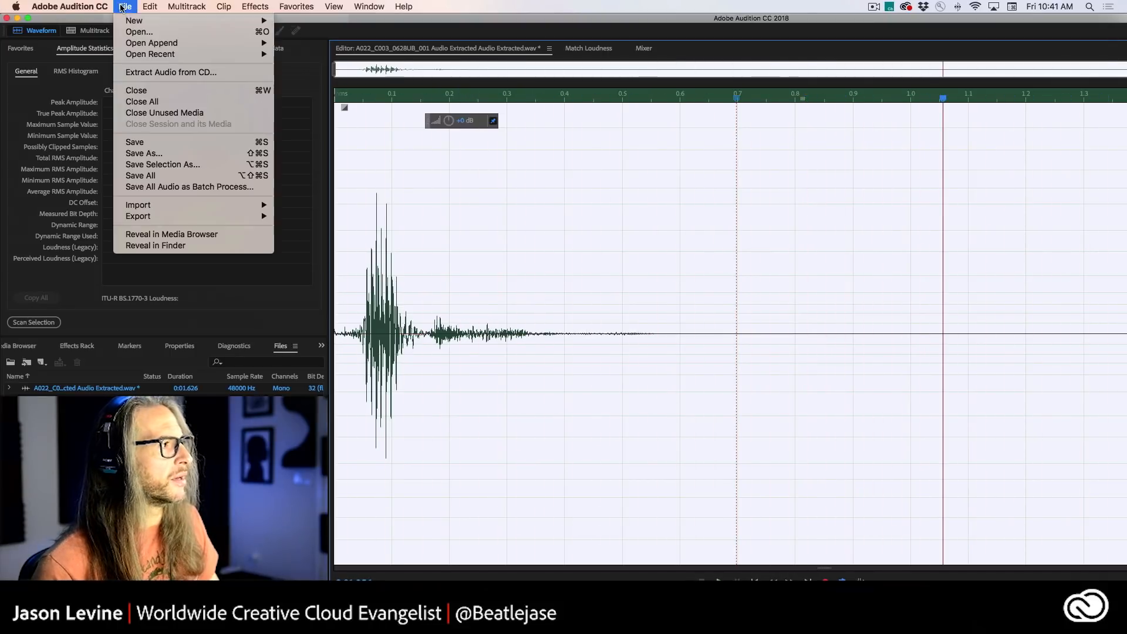
click(164, 144)
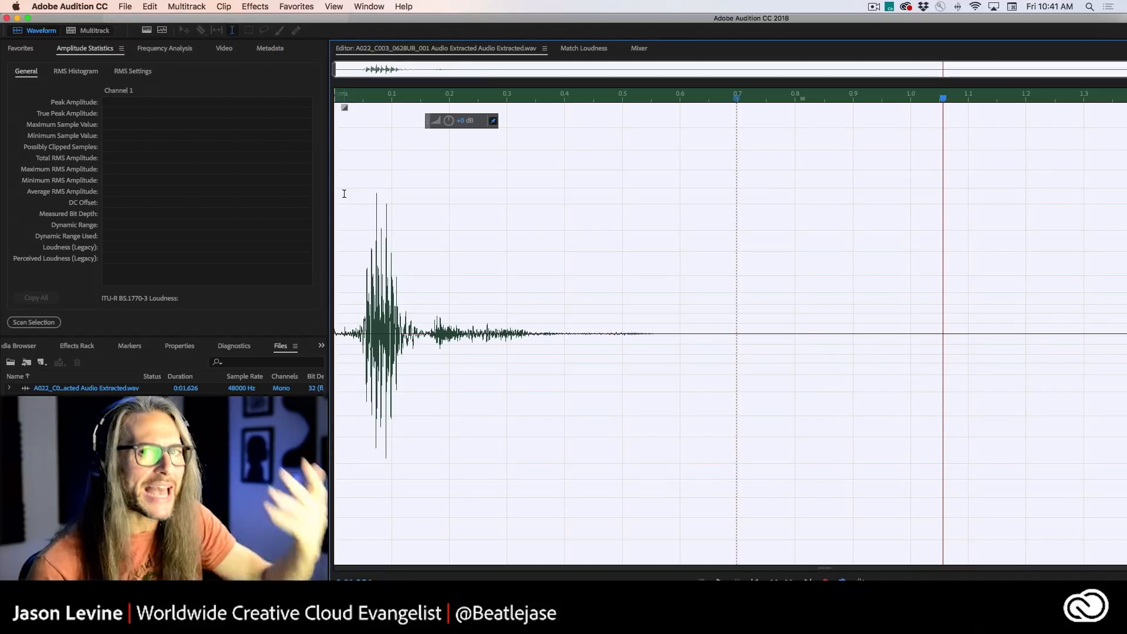
click(490, 240)
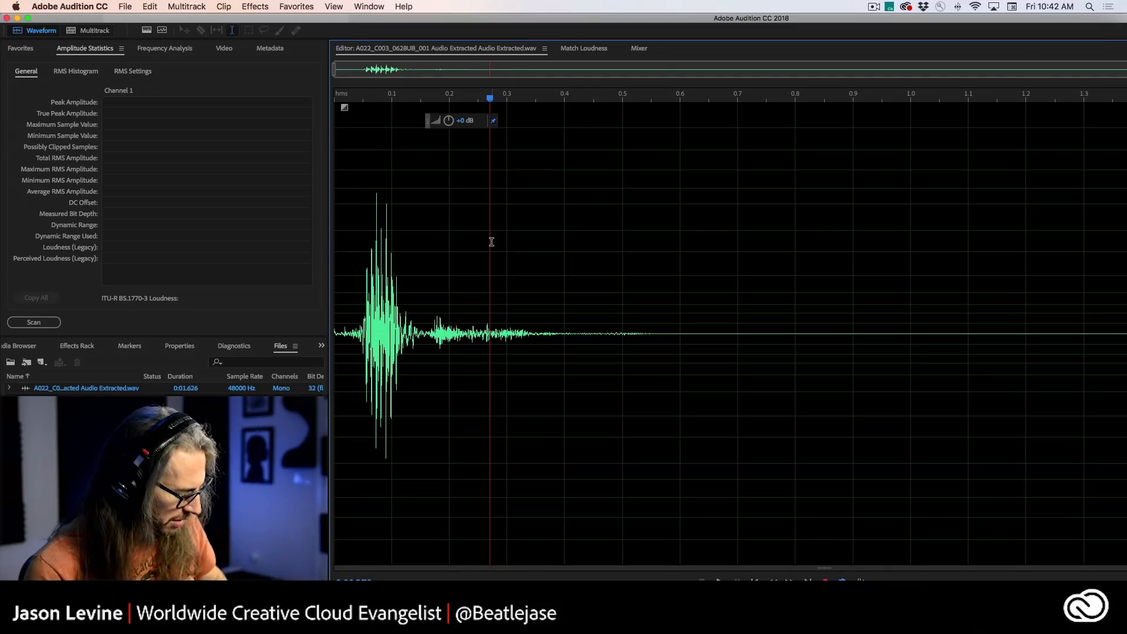
- Switch to Premiere Pro and solo the first four audio tracks of the bar scene, A1 to A4
key(super+Tab)
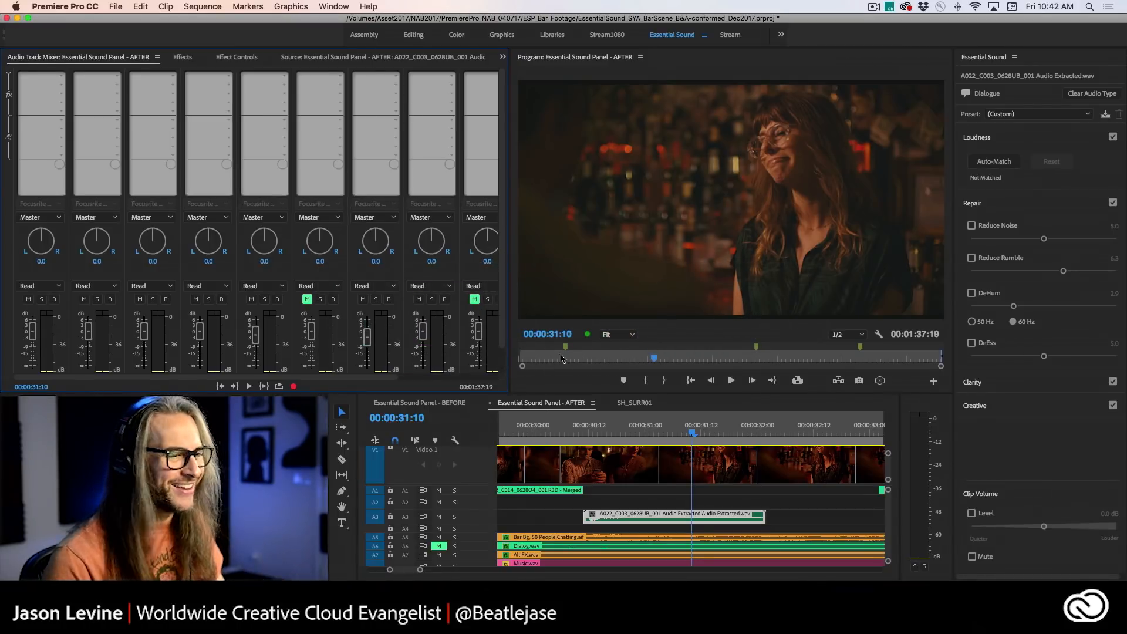
click(41, 299)
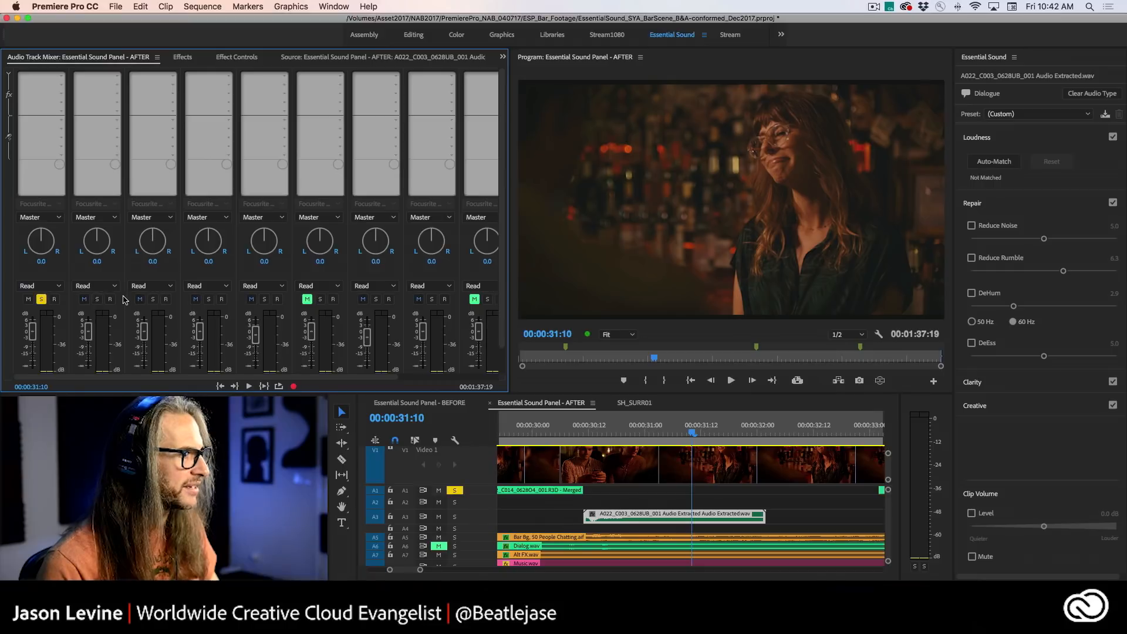
click(96, 299)
click(153, 299)
click(208, 299)
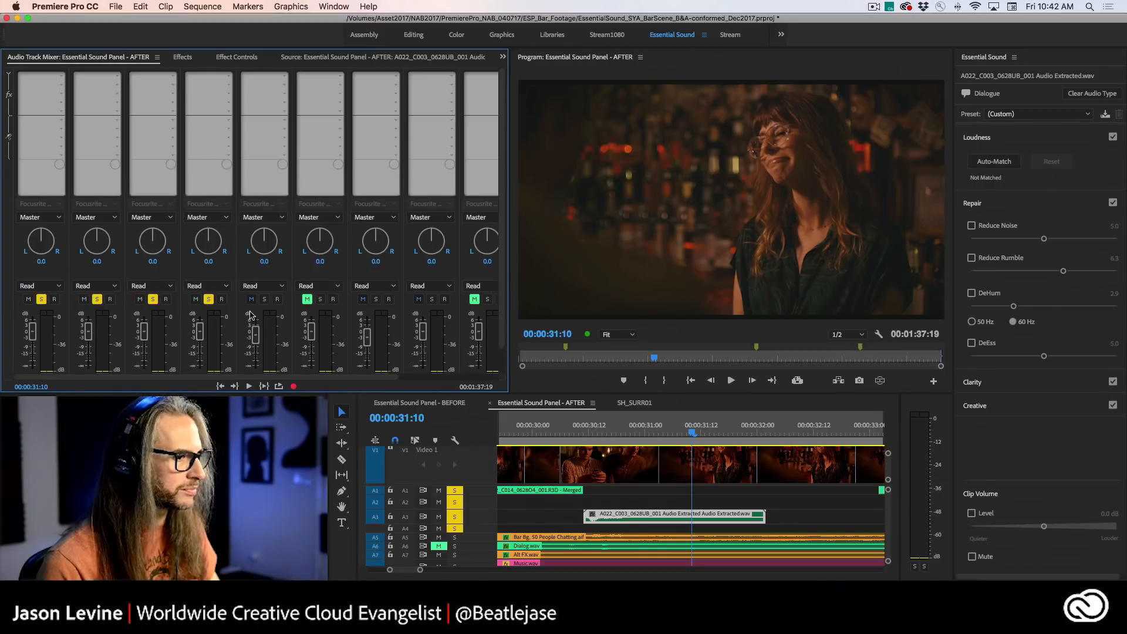
- Play the soloed dialogue tracks from about 00:00:23:16 through the cleaned clip on A3
key(minus)
key(minus)
key(minus)
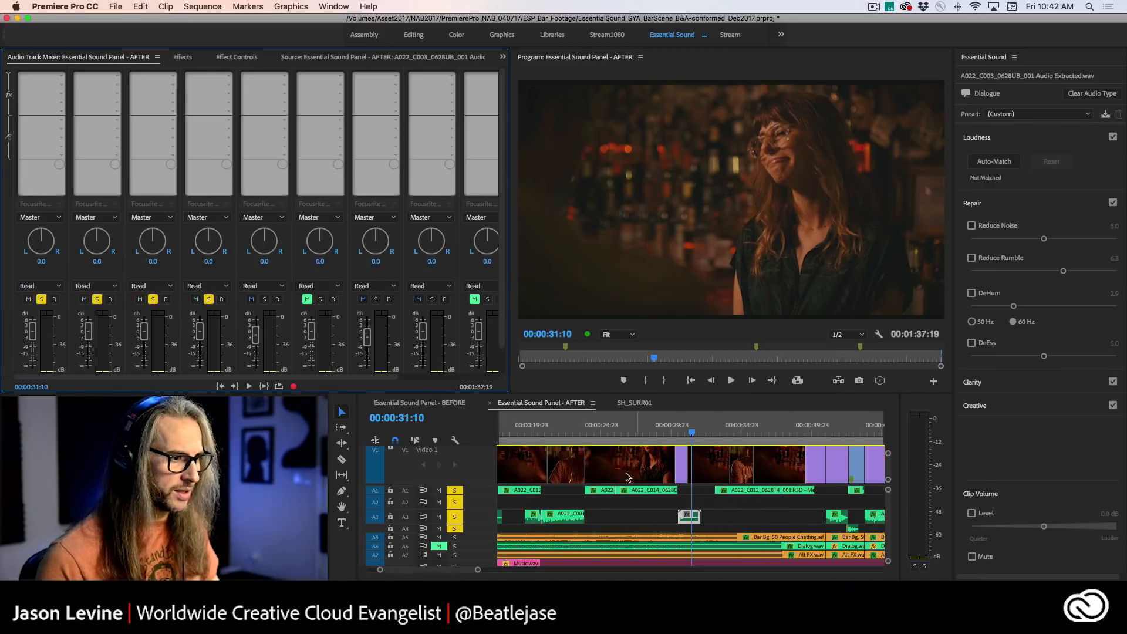
drag(595, 437, 584, 433)
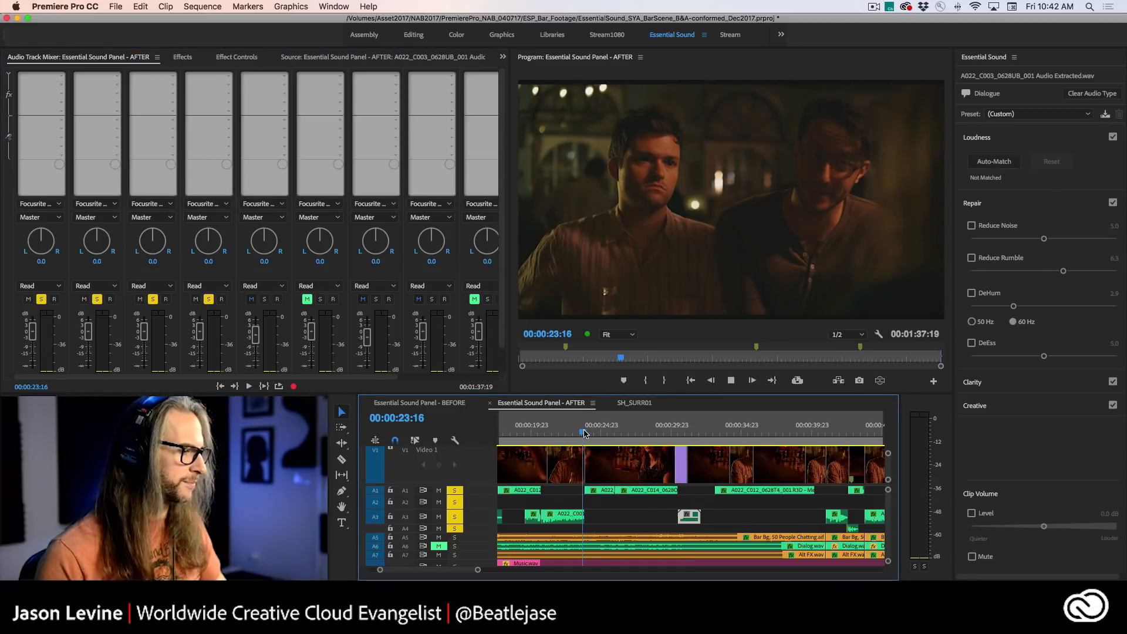
key(space)
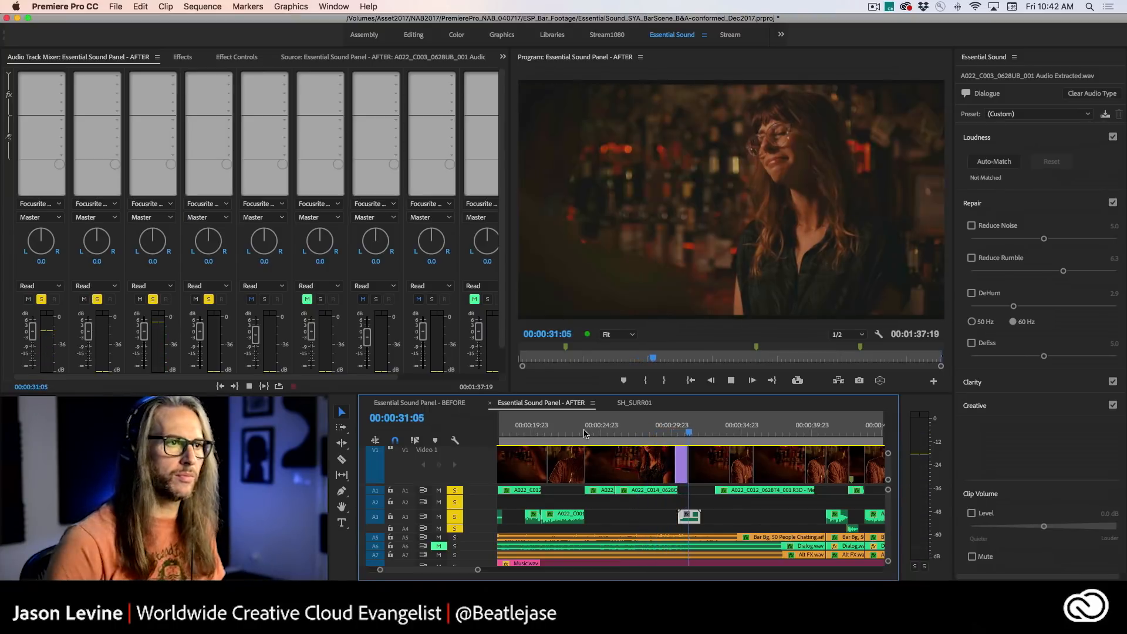
key(space)
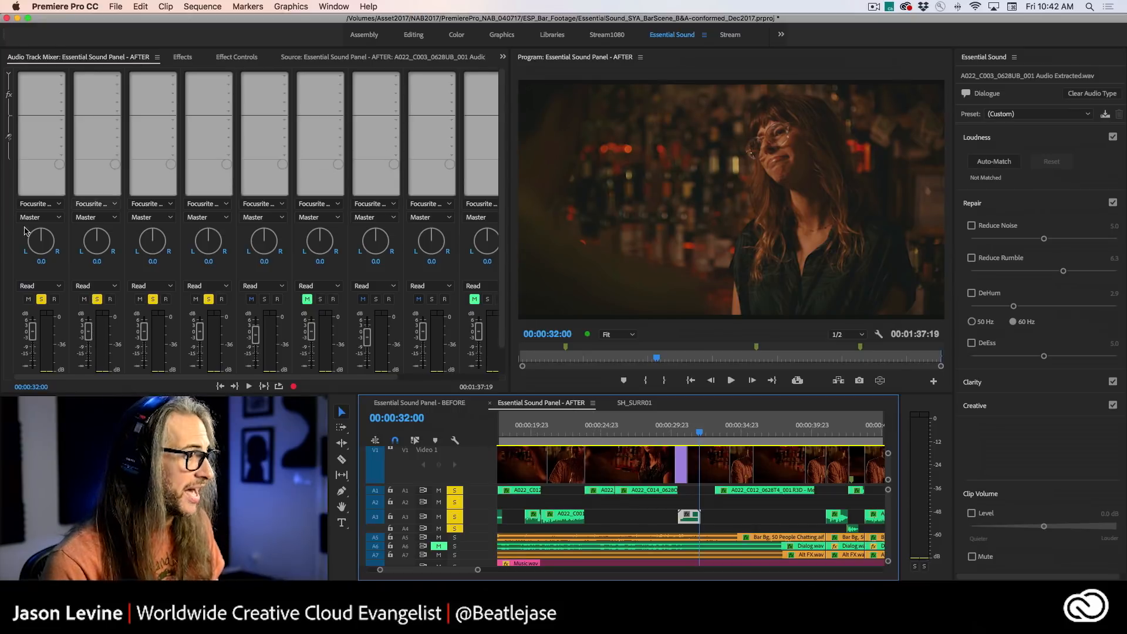
- Turn off solo on tracks A1 to A4 and play the full mix from about 00:00:26 through the cleaned clip
click(41, 298)
click(97, 299)
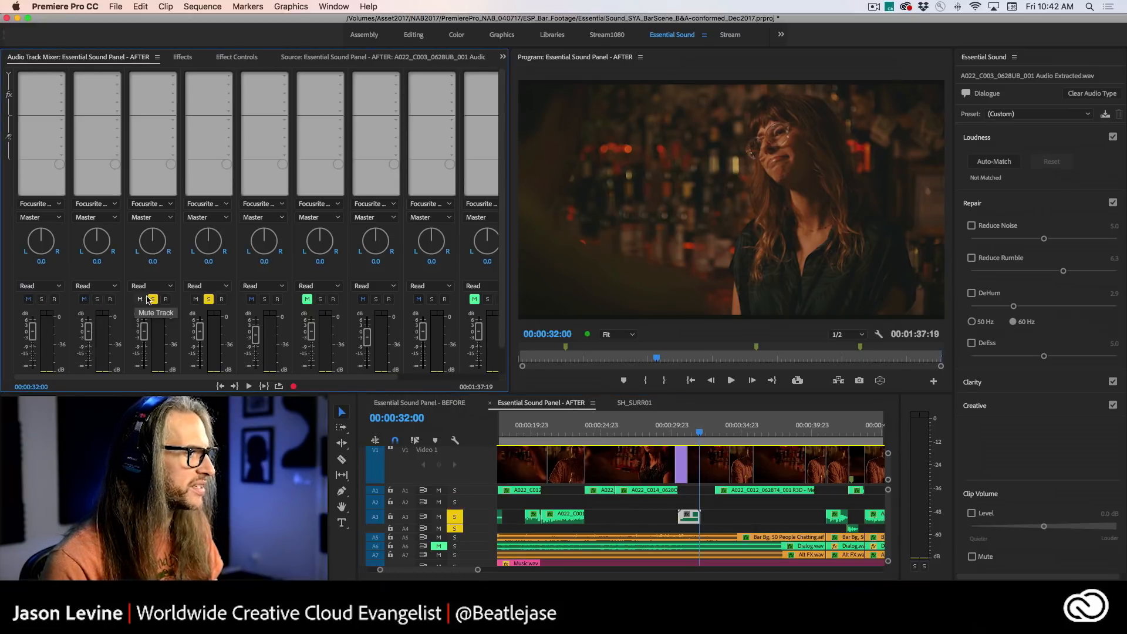
click(153, 299)
click(208, 299)
click(621, 430)
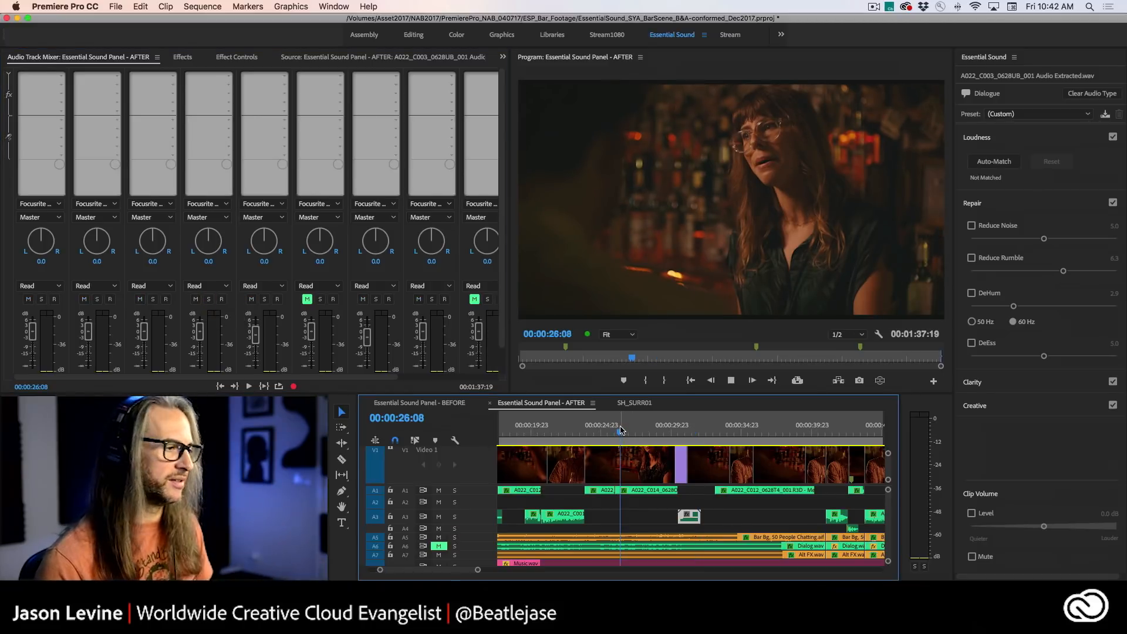
key(space)
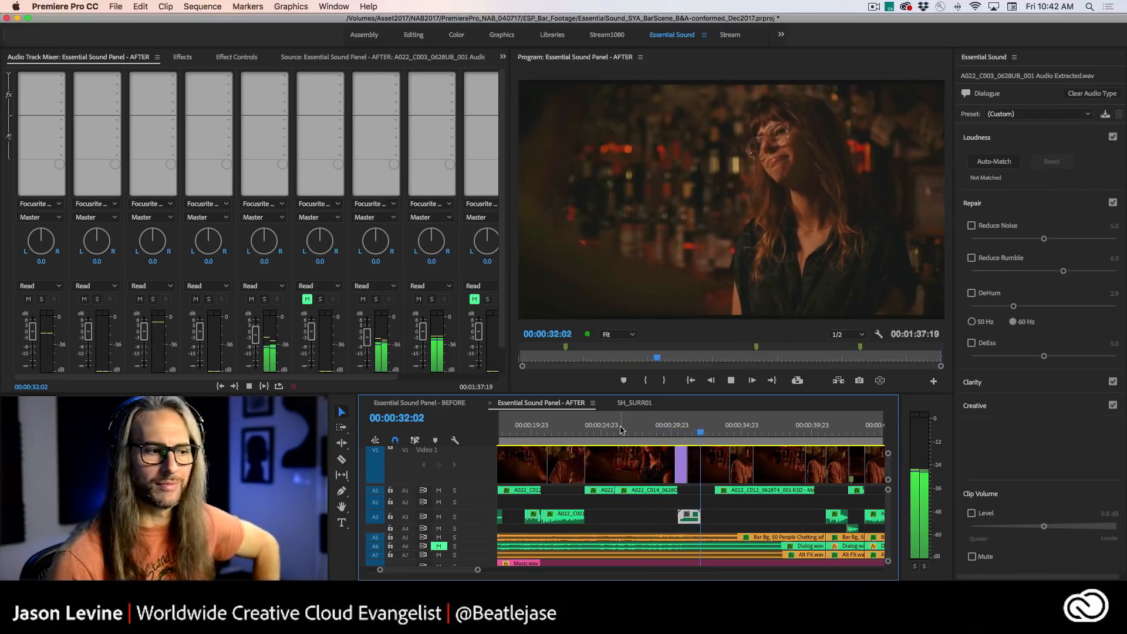
key(space)
- Replay the full mix over the cleaned clip from just after 00:00:30
click(673, 433)
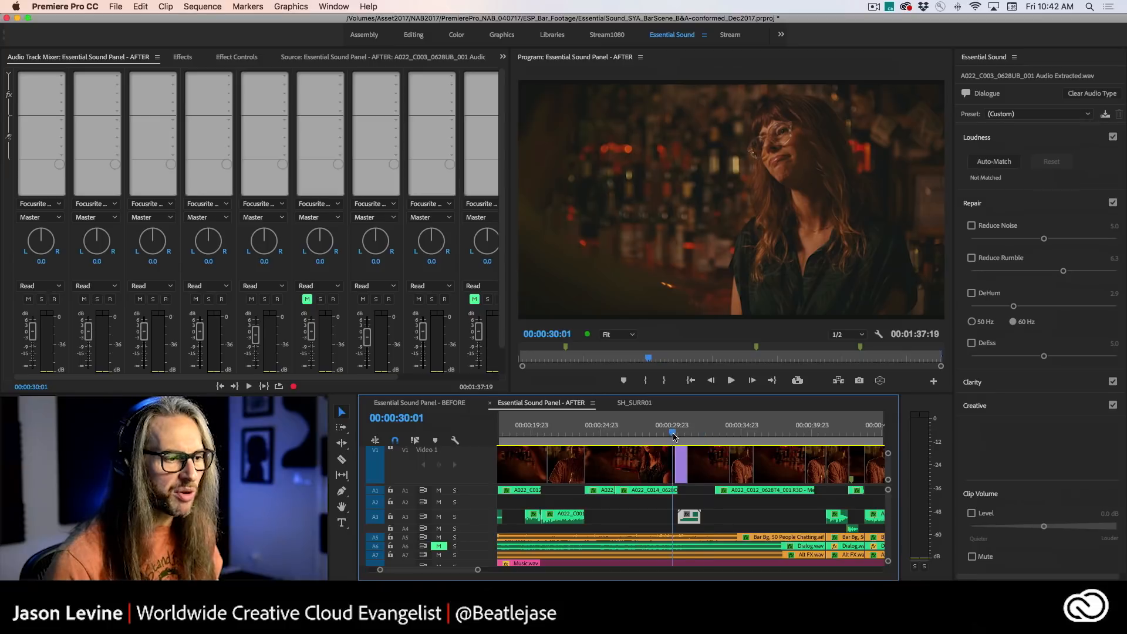
click(677, 434)
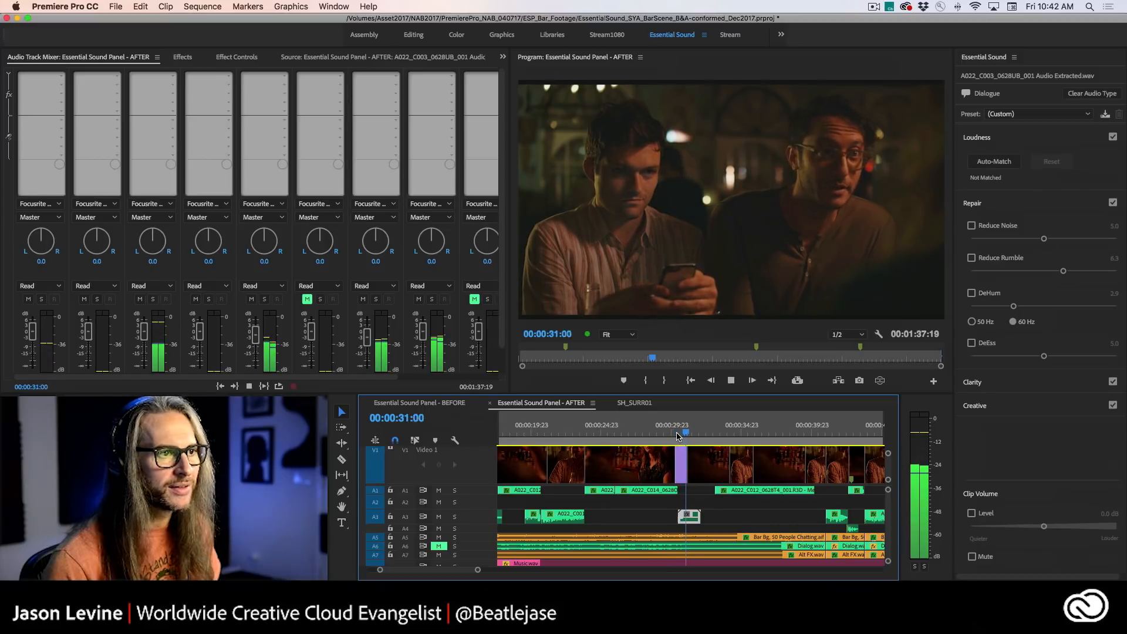
key(space)
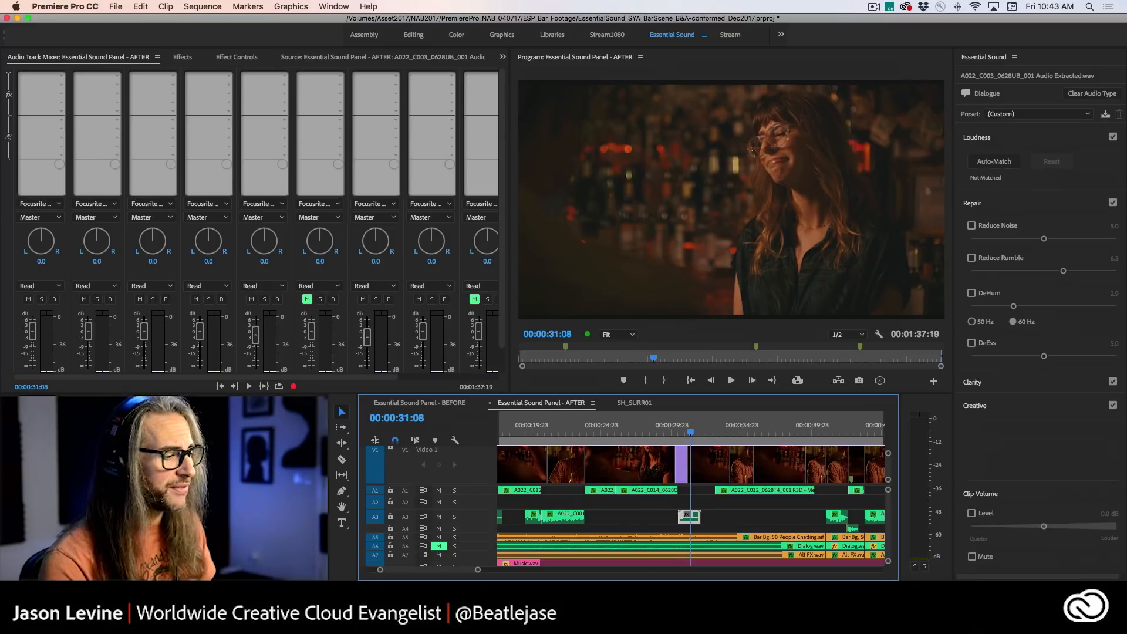
- Switch back to Audition, fit its window to the screen, and widen the waveform editor panel
key(super+Tab)
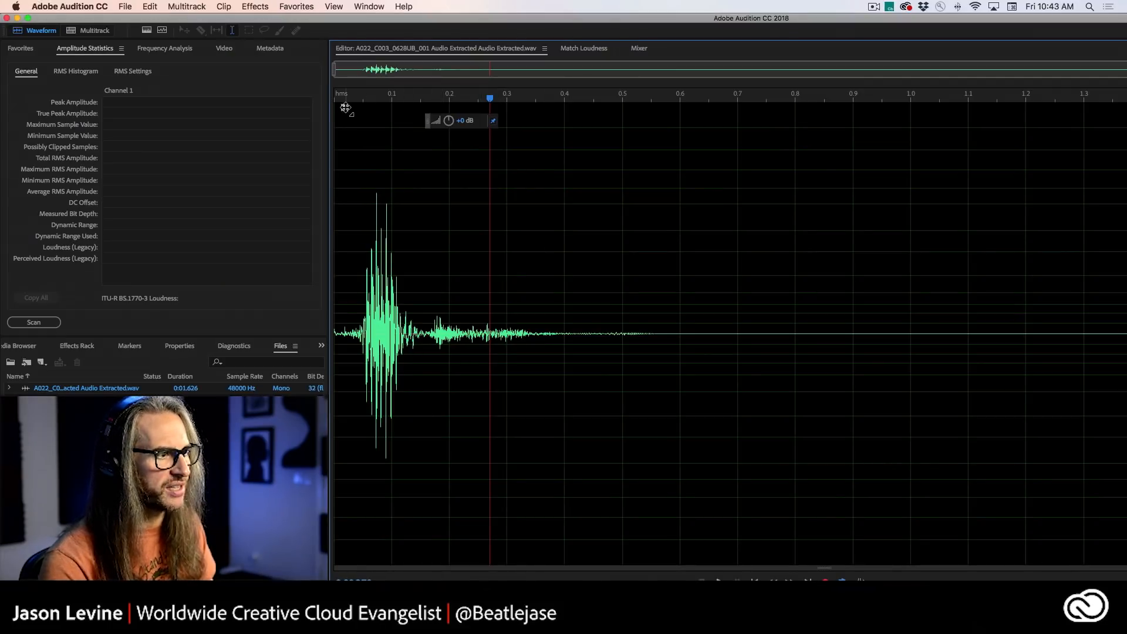
mouse_move(345, 108)
mouse_down()
mouse_move(403, 136)
mouse_move(290, 102)
mouse_up()
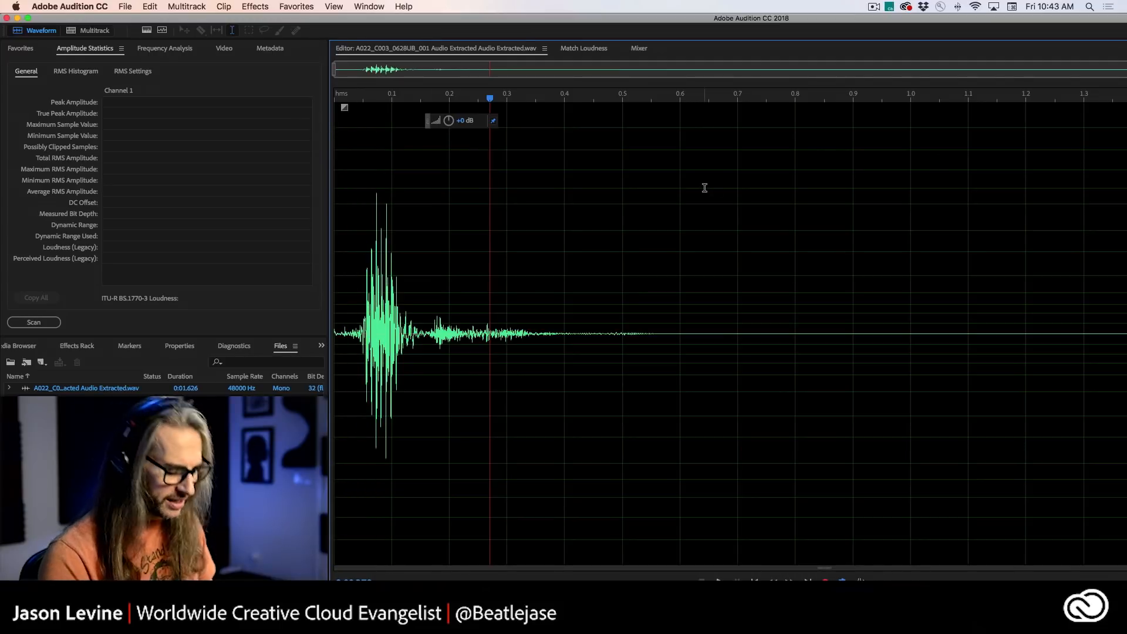
click(28, 17)
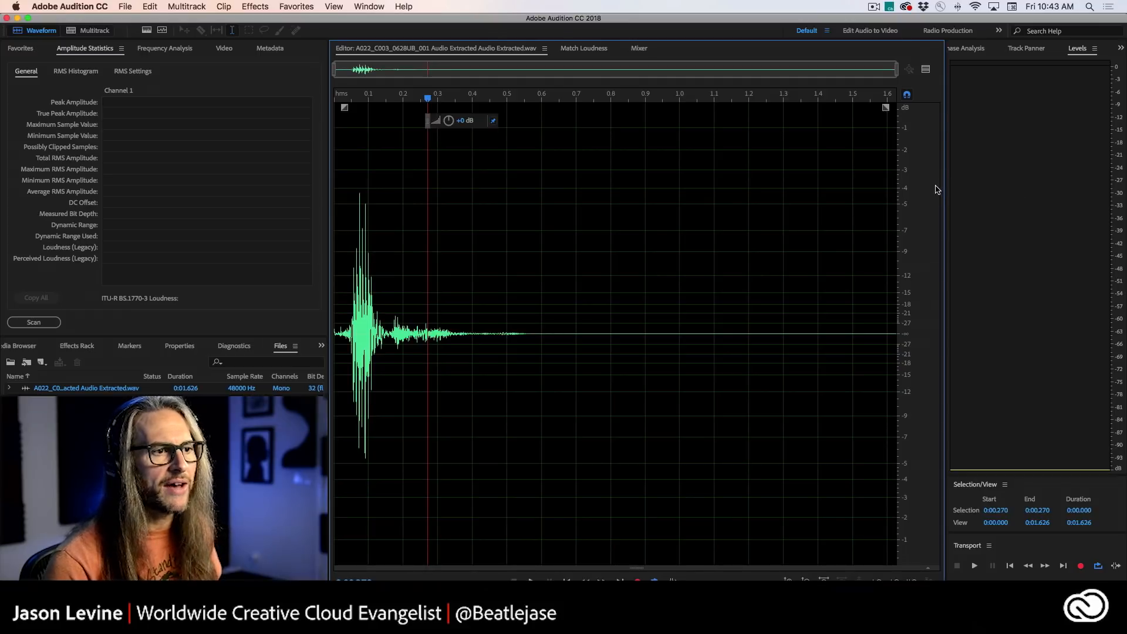
drag(947, 187, 1049, 187)
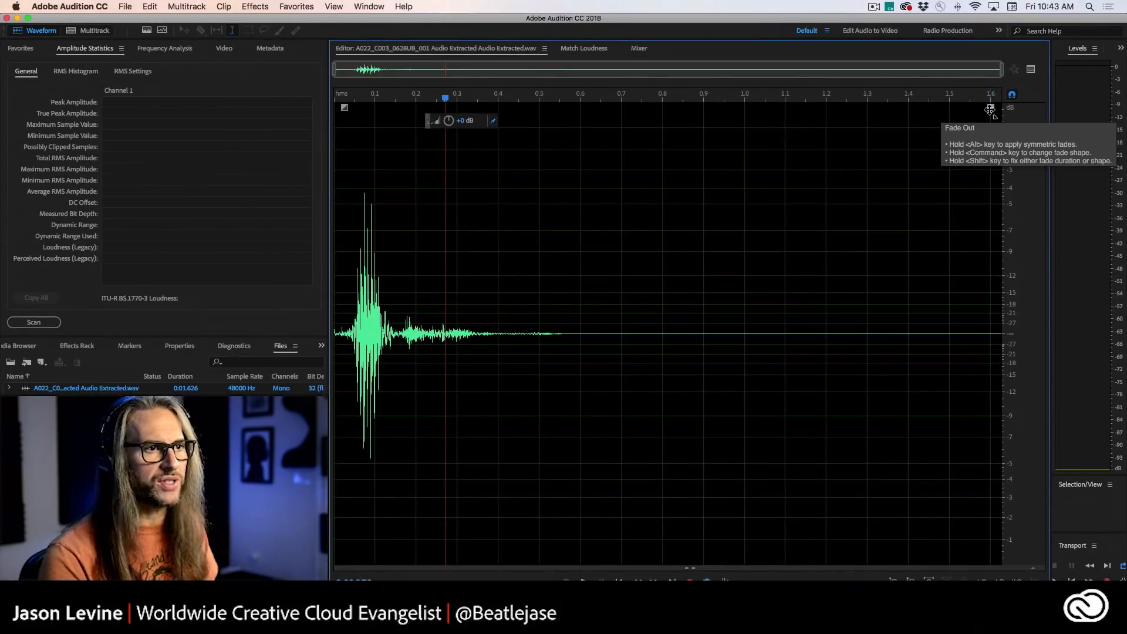
- Apply a fade-out from the clip's end back toward the loud burst, and place the playhead just before the burst
drag(978, 116, 310, 354)
drag(670, 222, 401, 291)
click(348, 282)
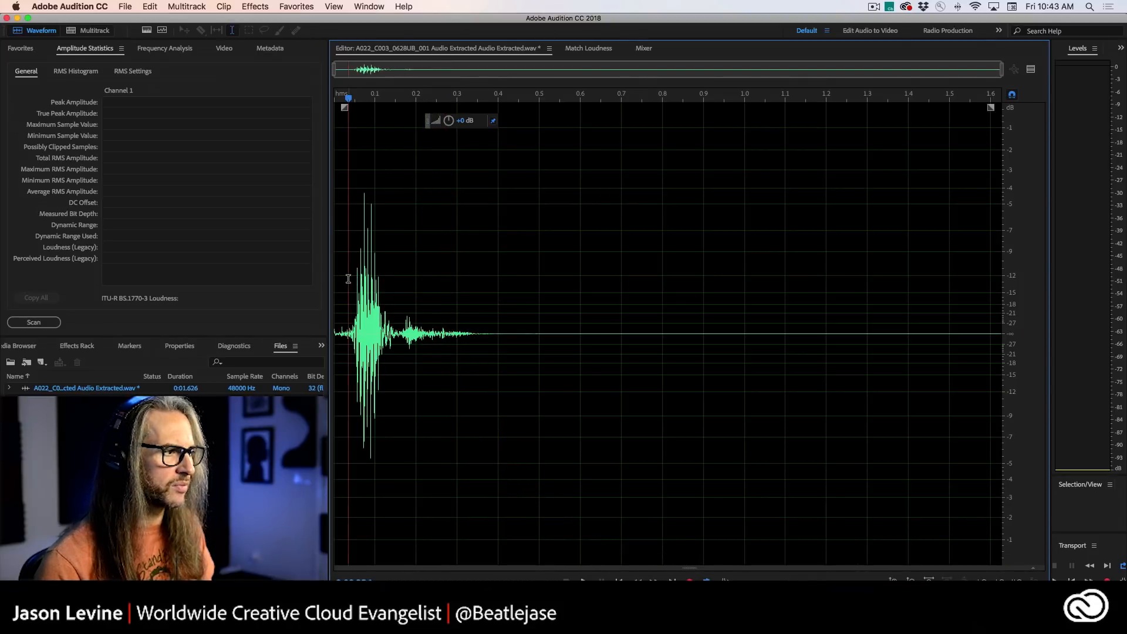
- Play the faded clip in the waveform editor from just before the loud burst
key(space)
click(351, 278)
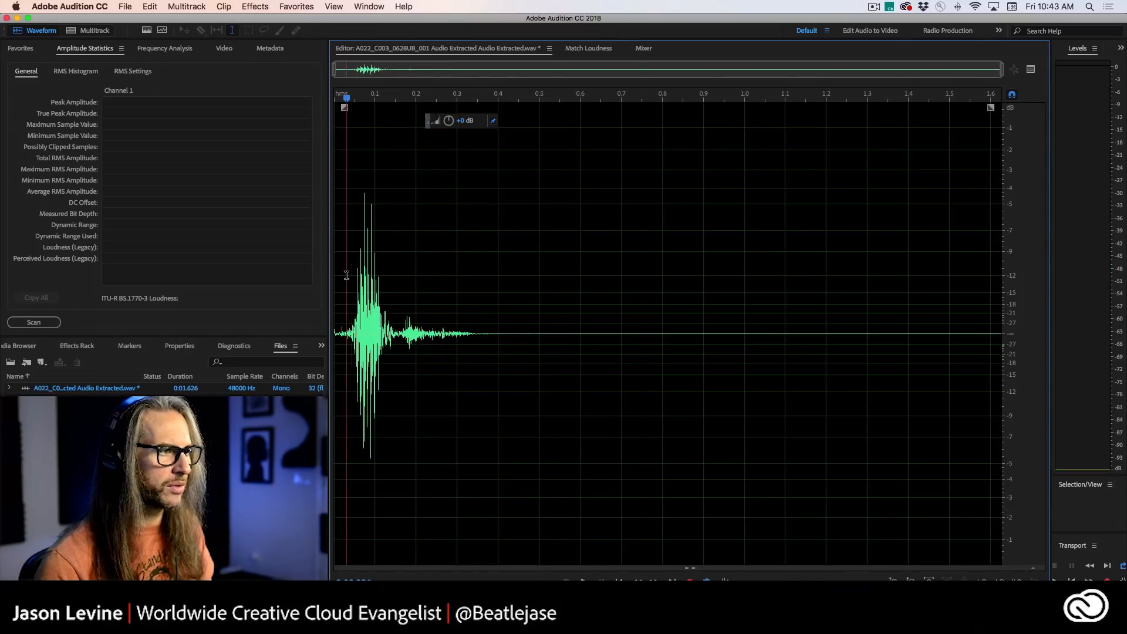
click(340, 272)
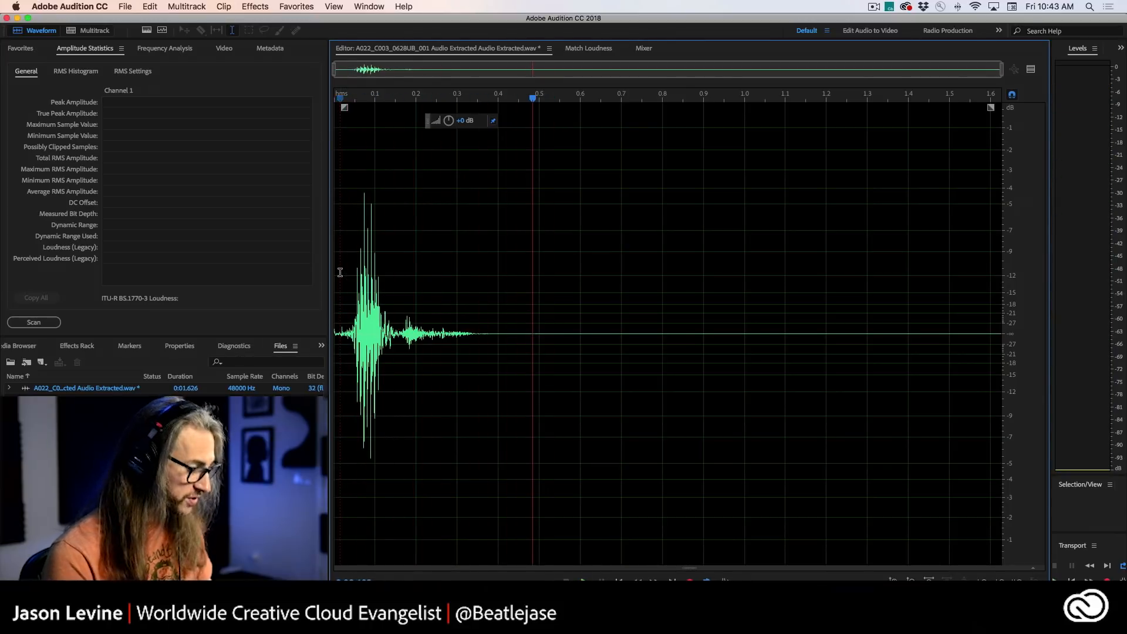
- Undo the fade-out and replay the clip several times from just before the burst for comparison
key(super+s)
click(344, 273)
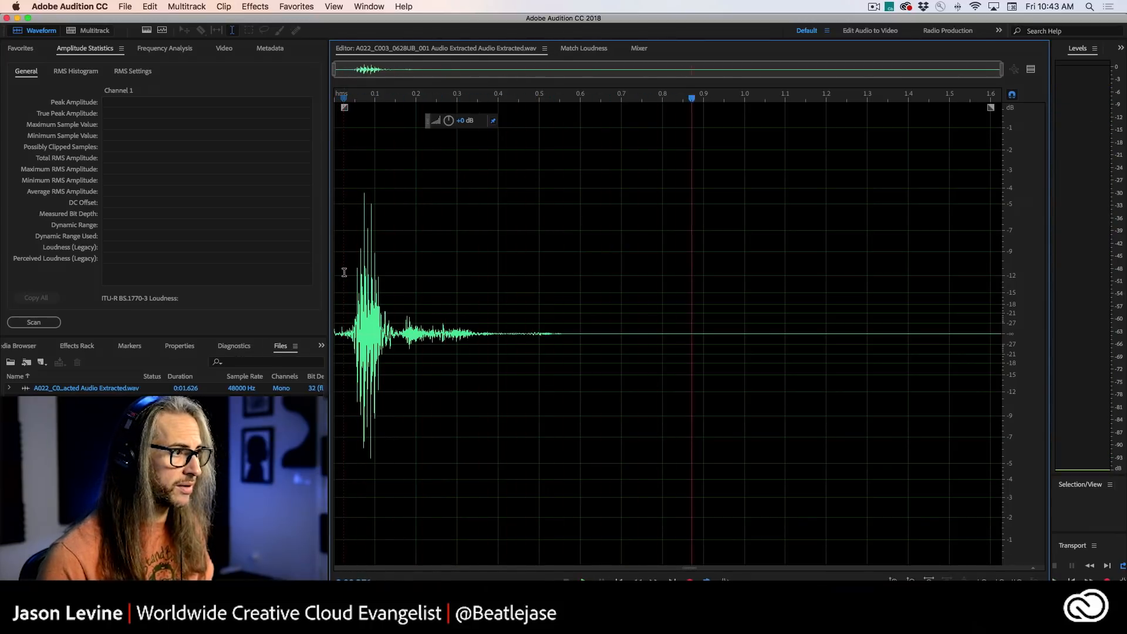
click(343, 272)
click(344, 273)
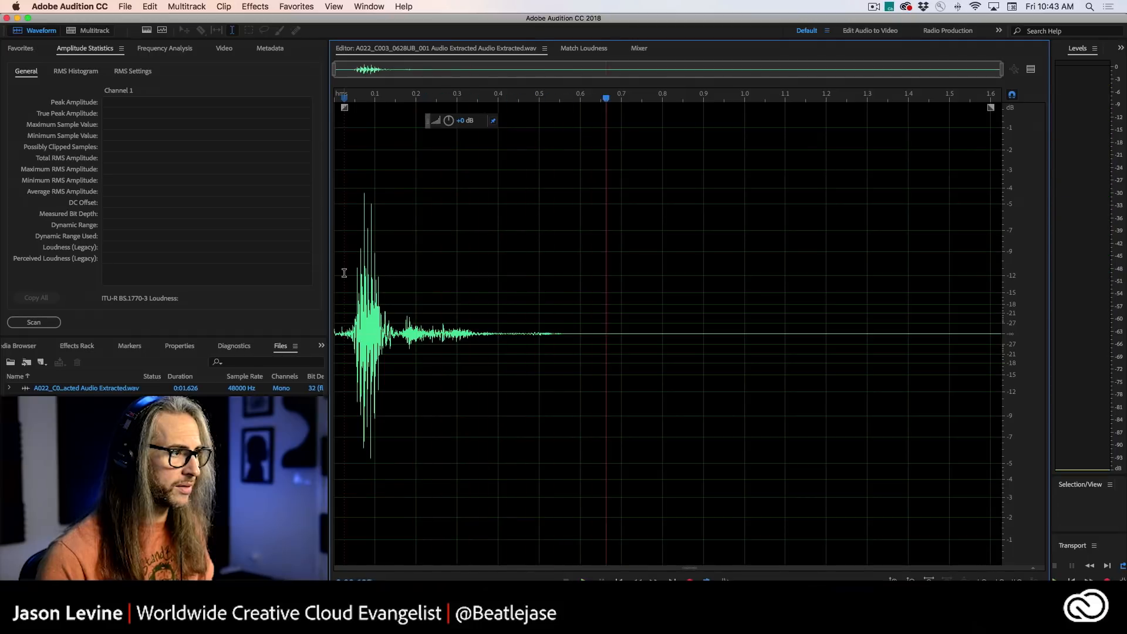
click(344, 273)
key(space)
- Redo the fade-out and replay the clip twice from just before the loud burst
click(159, 5)
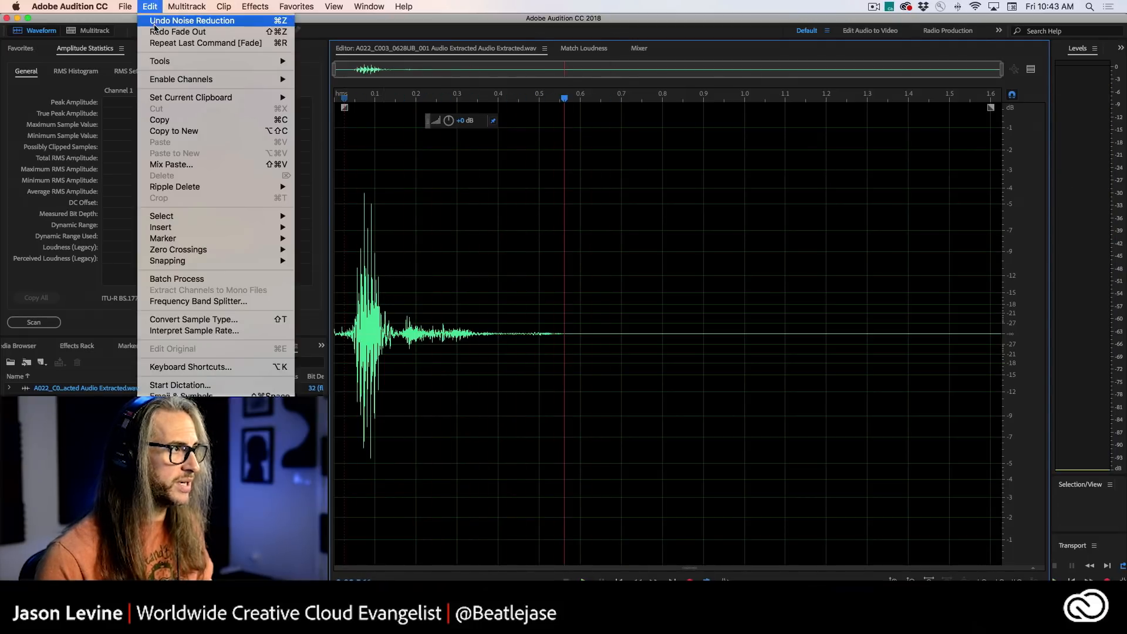
click(156, 31)
click(342, 300)
key(space)
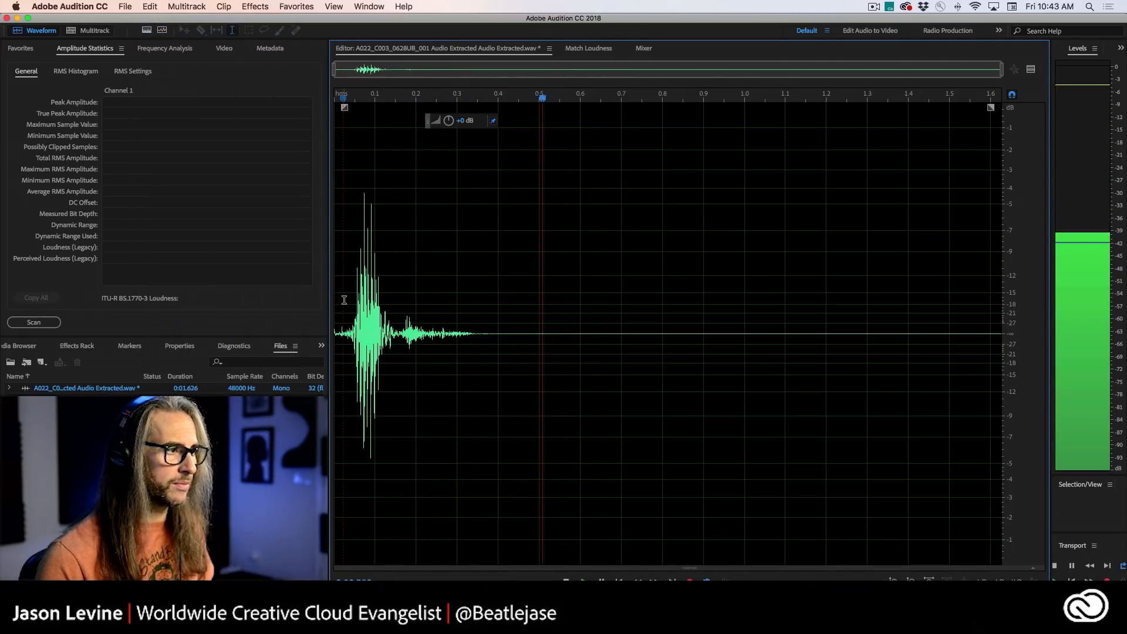
click(344, 298)
key(space)
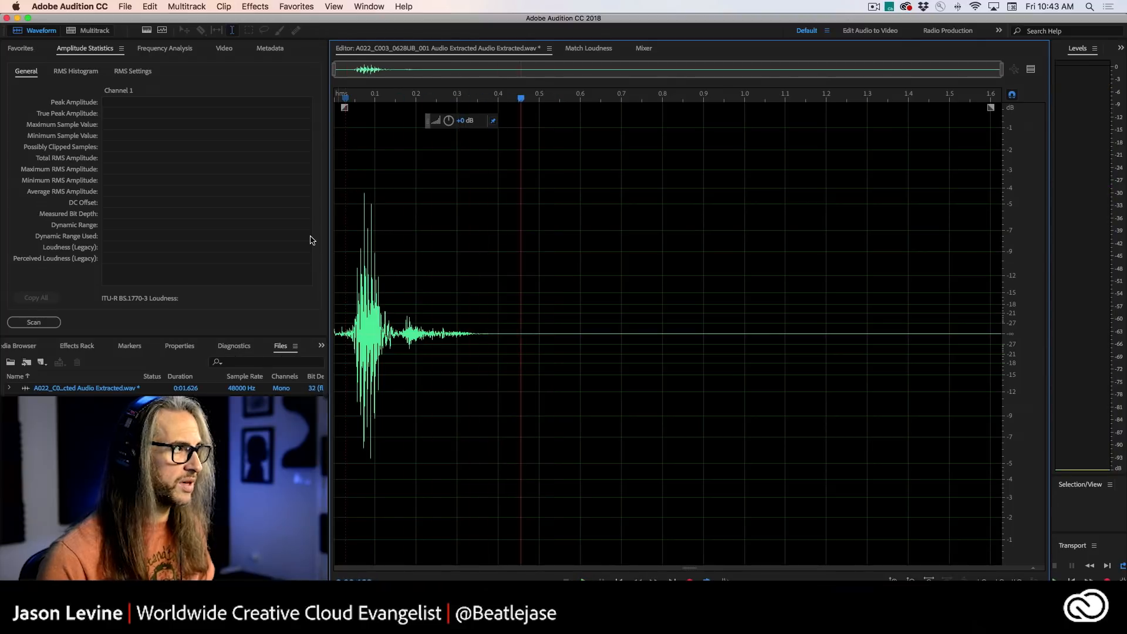
- Save the faded audio file and switch back to Premiere Pro
click(125, 6)
click(137, 144)
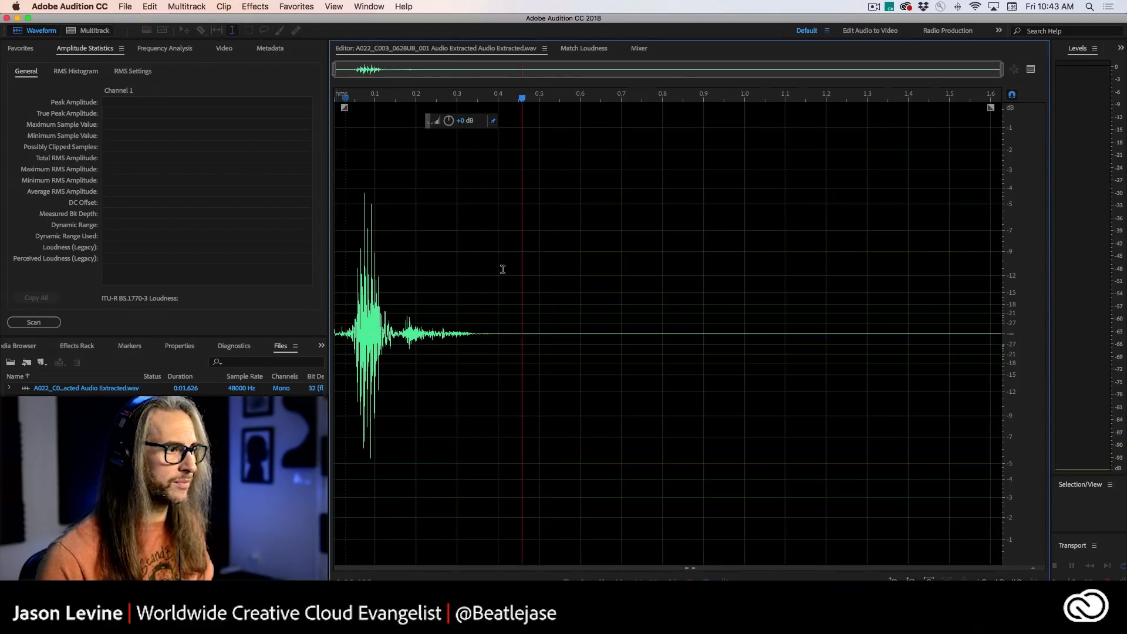
key(super+Tab)
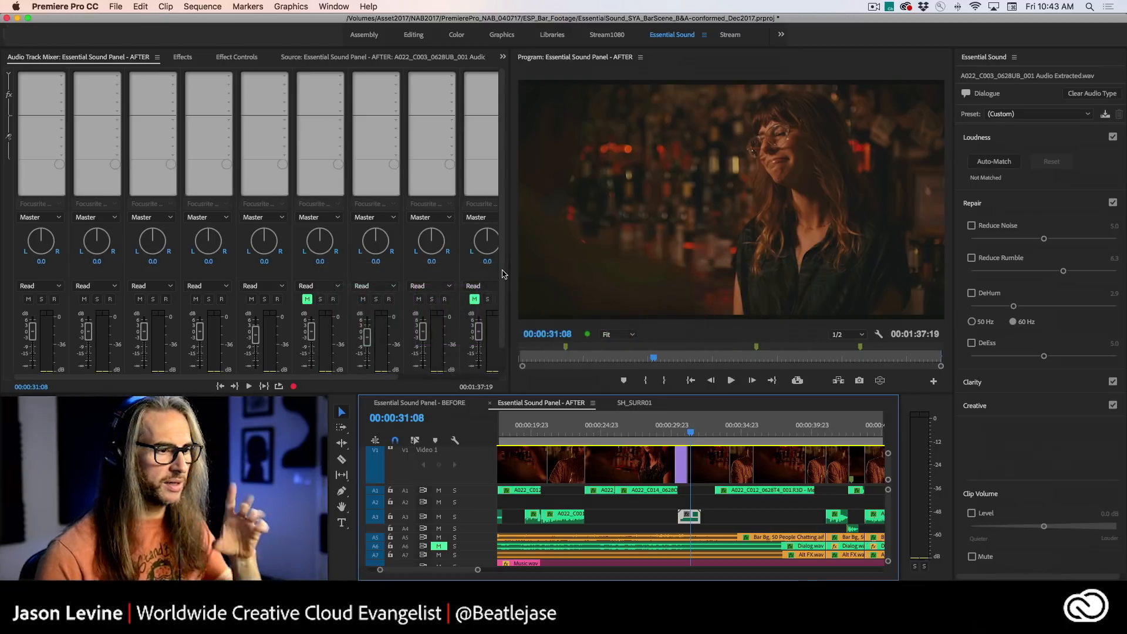
- Play the full mix from about 00:00:28 through the updated clip on track A3
click(647, 433)
key(space)
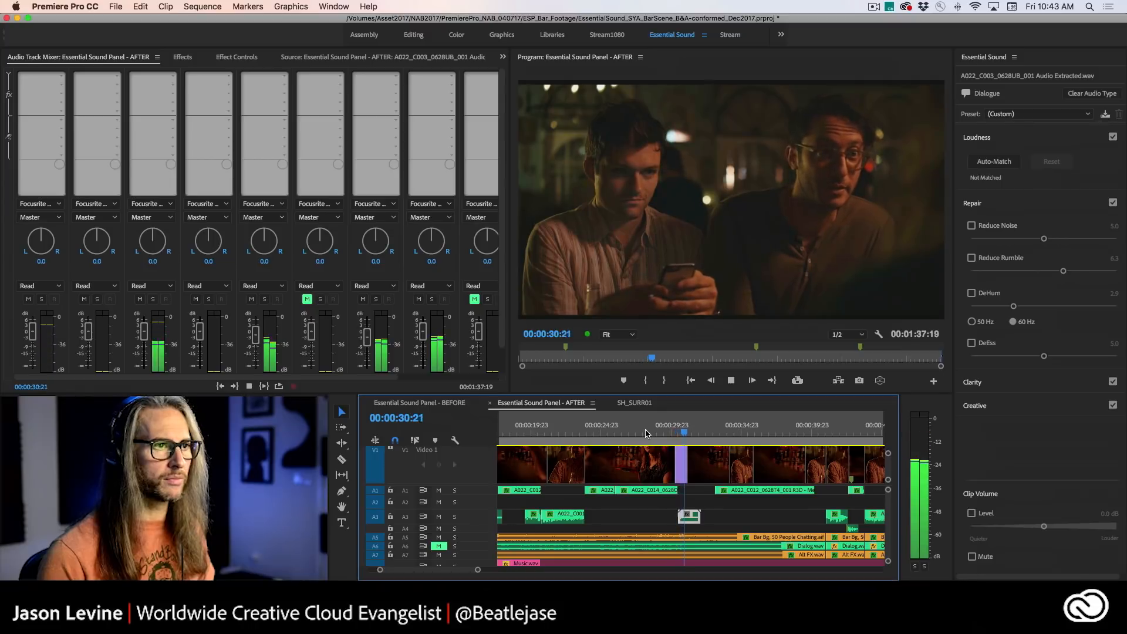
key(space)
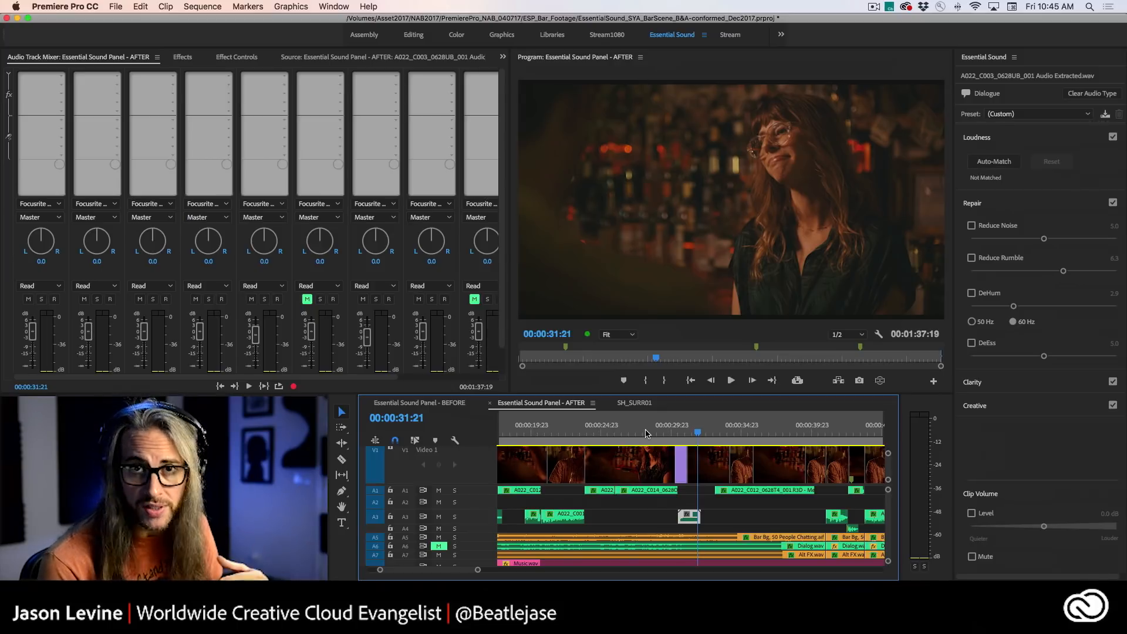
- Return the playhead to about 00:00:24, select all clips of audio type Dialogue, and expand their Clarity settings
drag(587, 432, 592, 432)
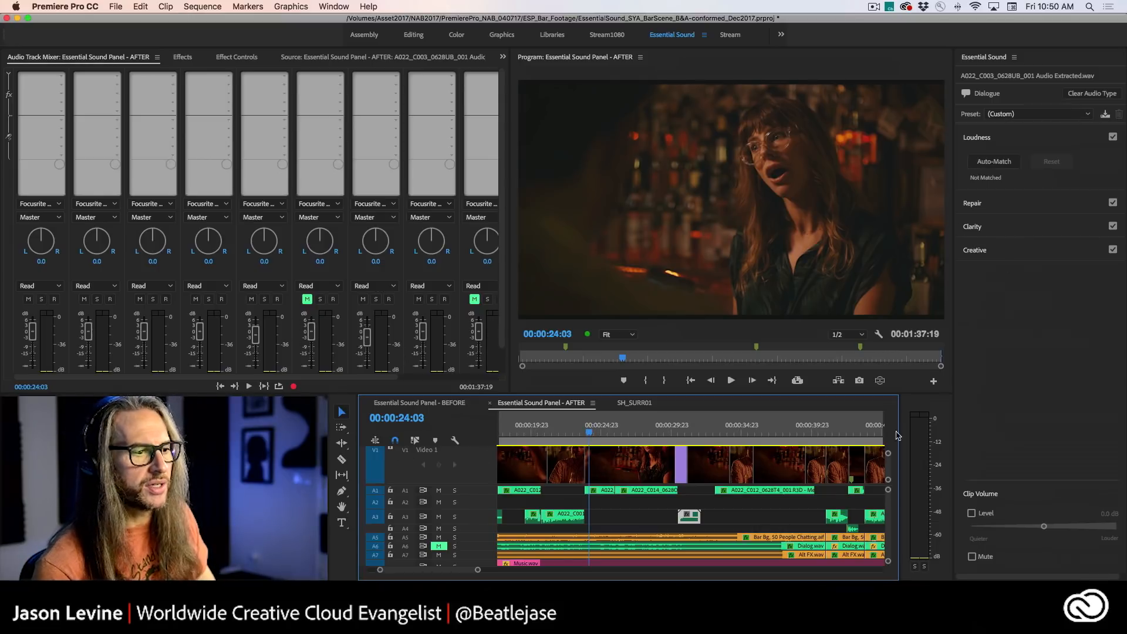
click(744, 515)
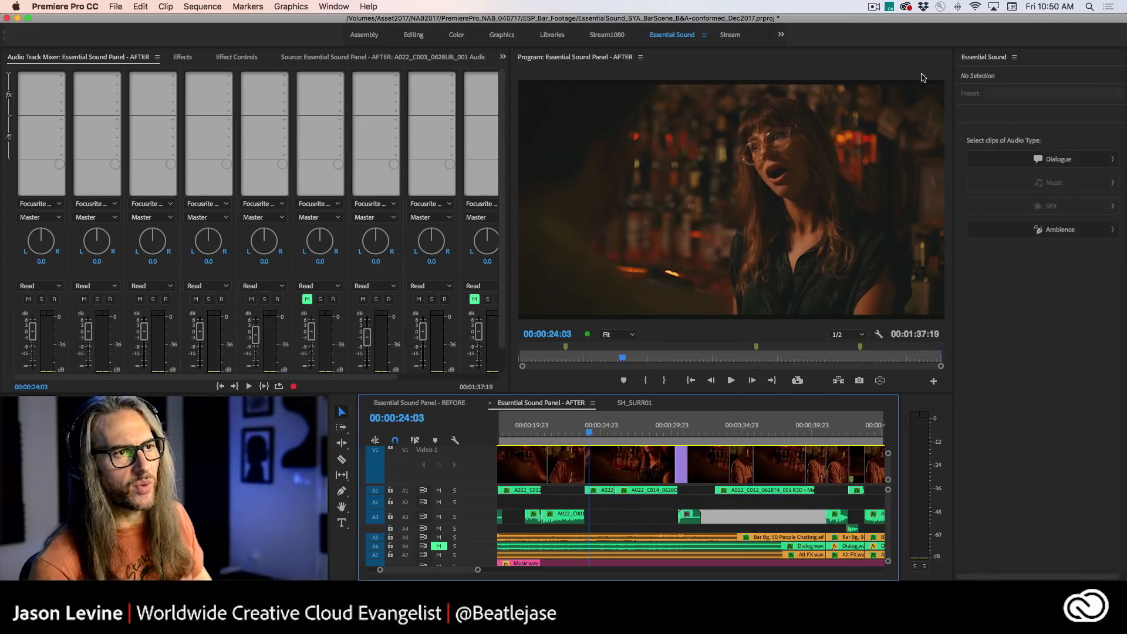
click(1079, 160)
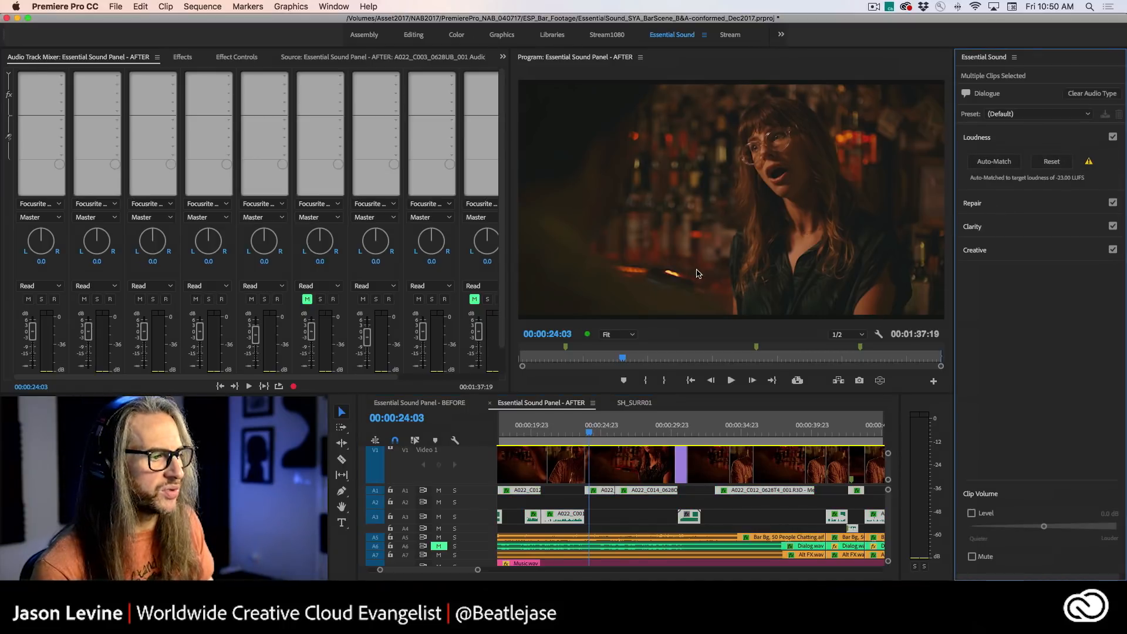
click(1025, 230)
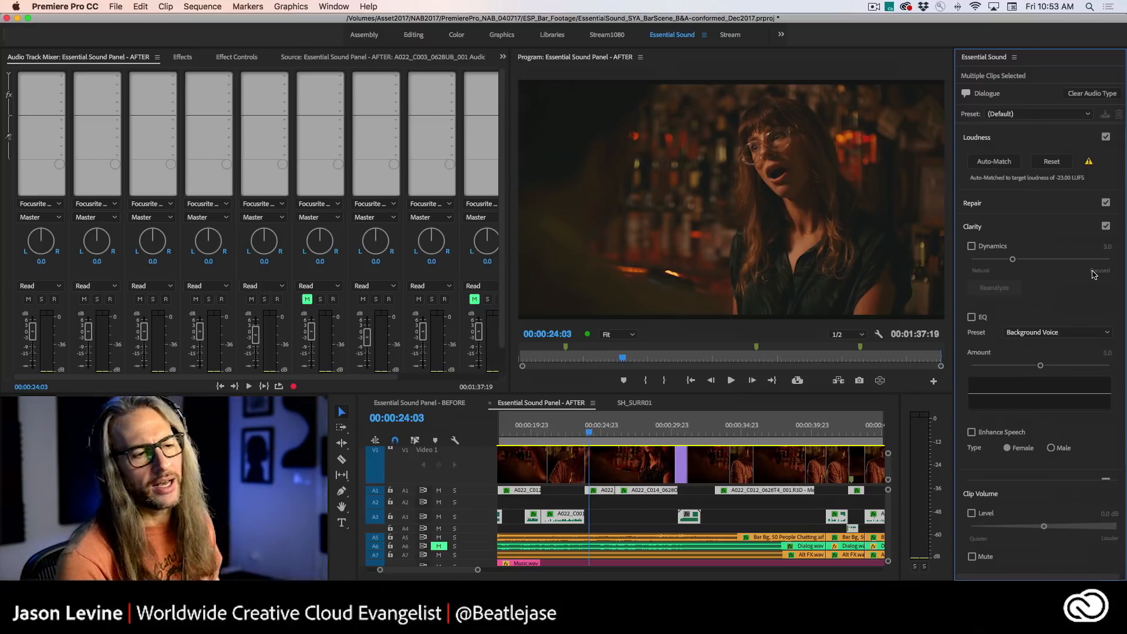
- Enable Dynamics for the dialogue clips at 0.0, play from 00:00:23:19, and raise the amount to 1.0 during playback
click(972, 246)
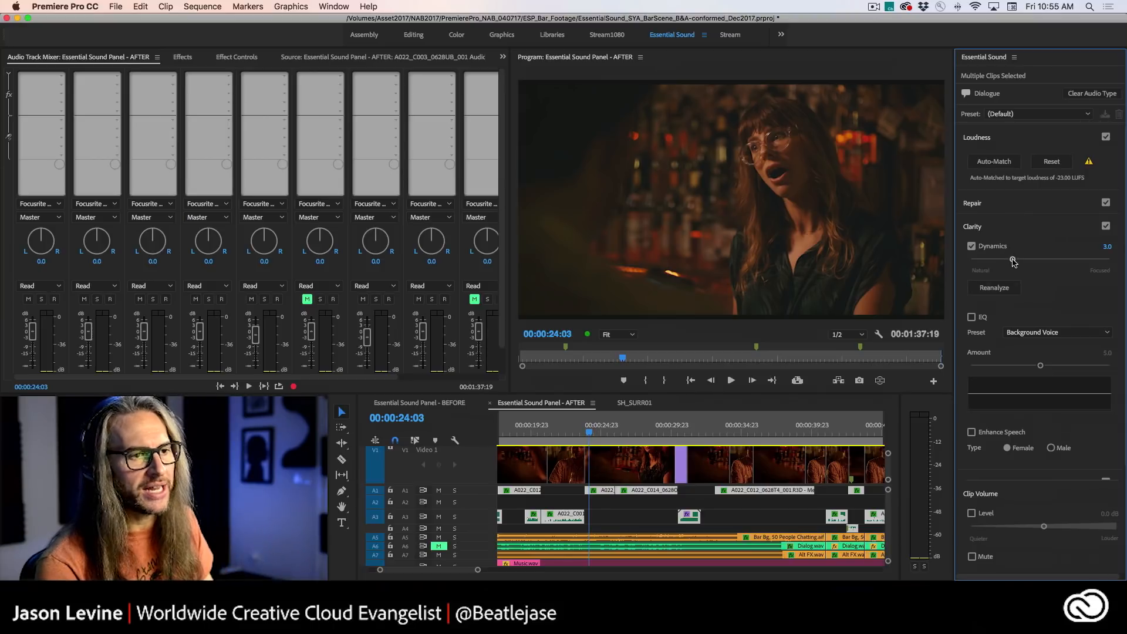
drag(1013, 260, 956, 264)
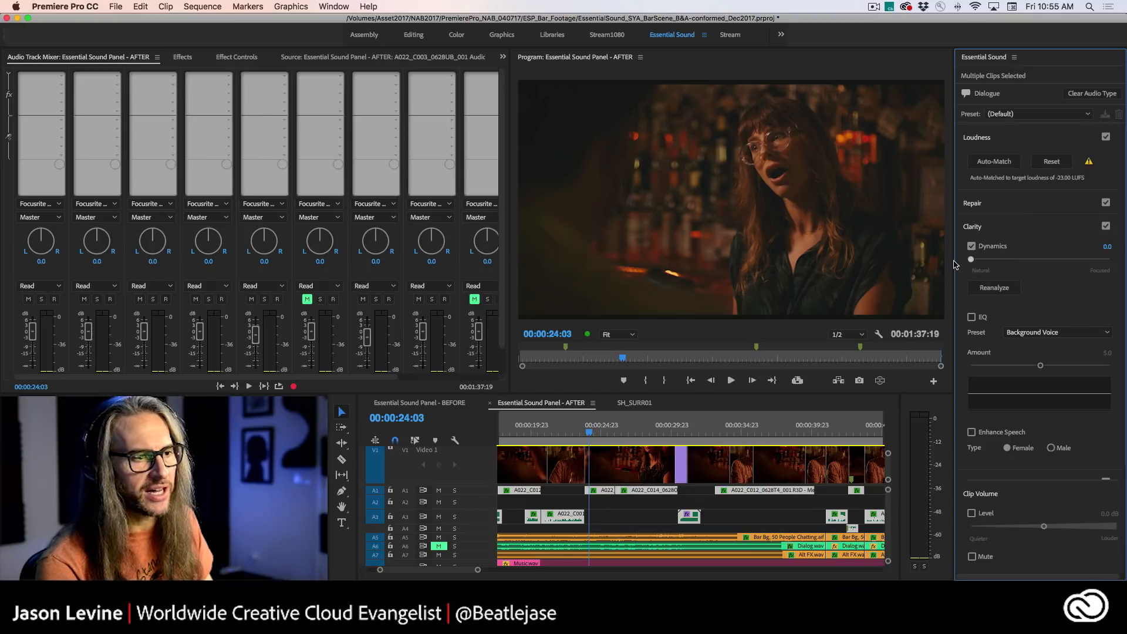
click(585, 433)
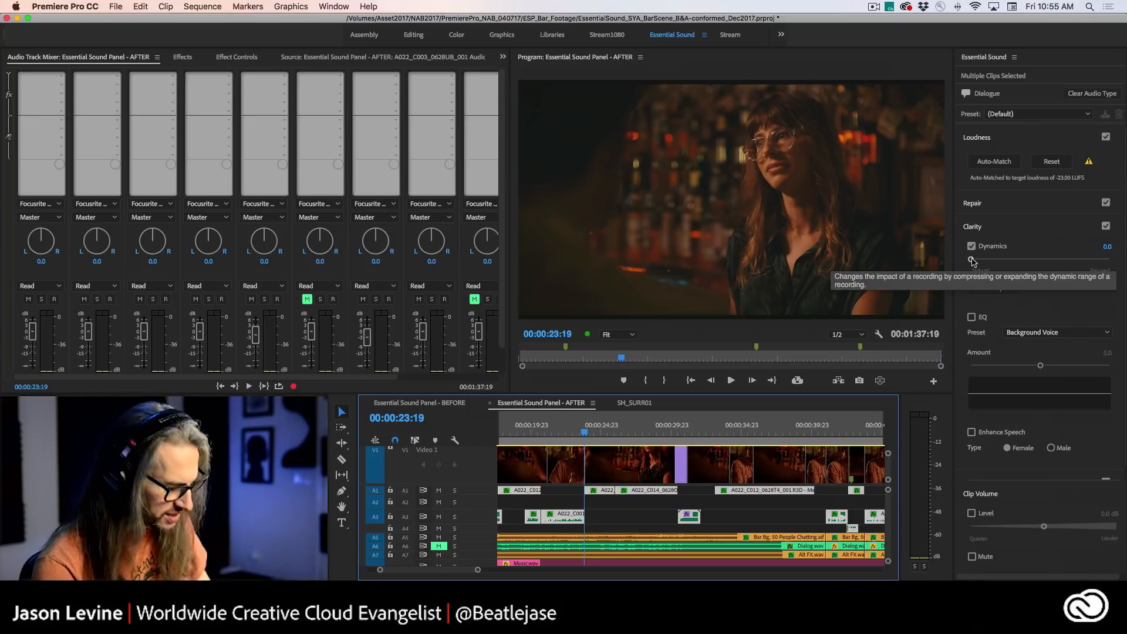
key(space)
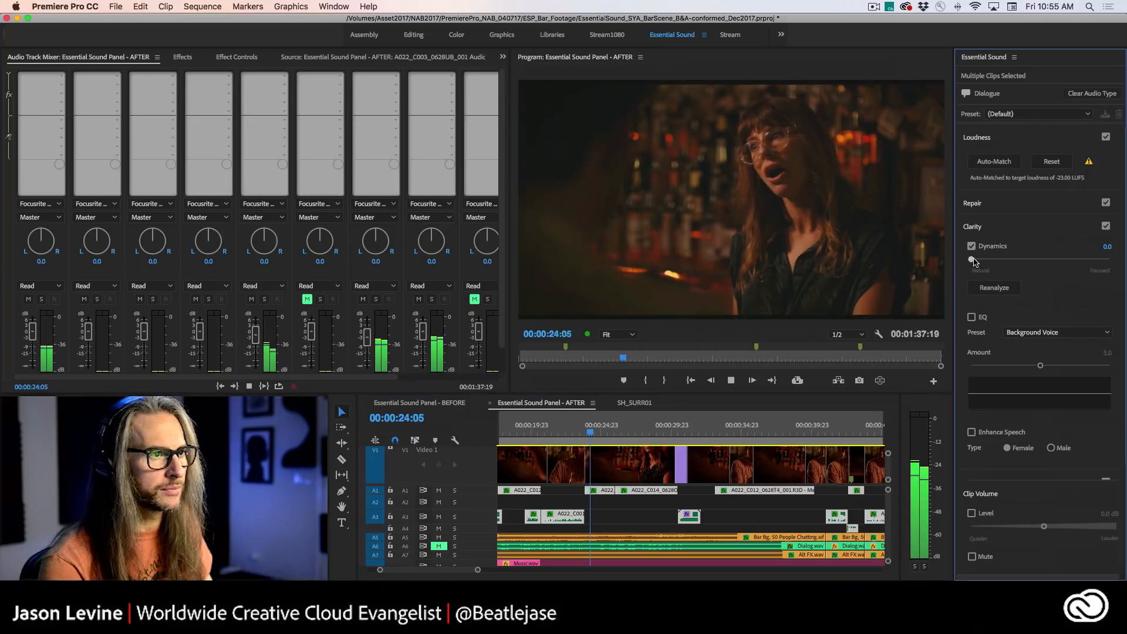
mouse_move(973, 262)
mouse_down()
mouse_move(1069, 259)
mouse_move(987, 263)
mouse_up()
key(space)
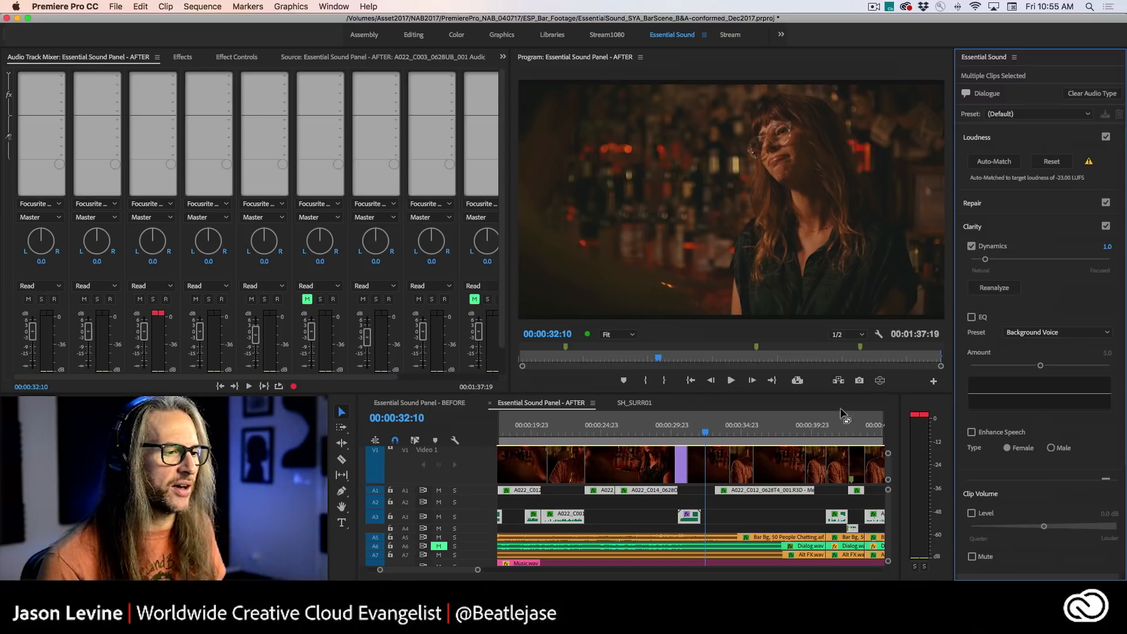
- Turn off Dynamics on the dialogue clips and replay the mix from about 00:00:24 for comparison
drag(703, 436, 587, 432)
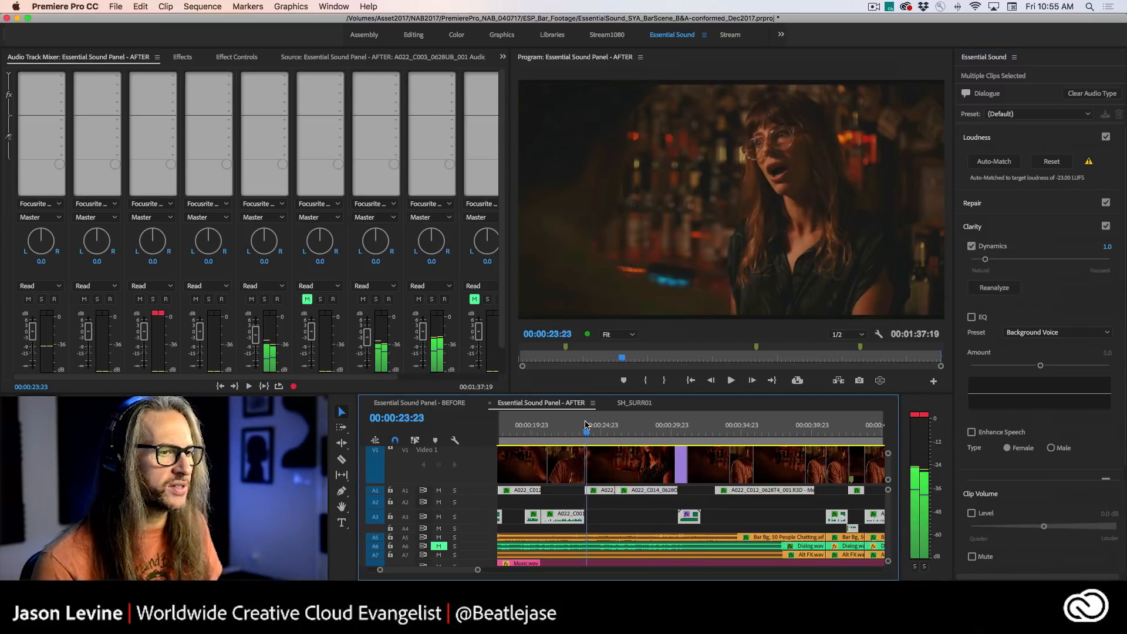
click(972, 246)
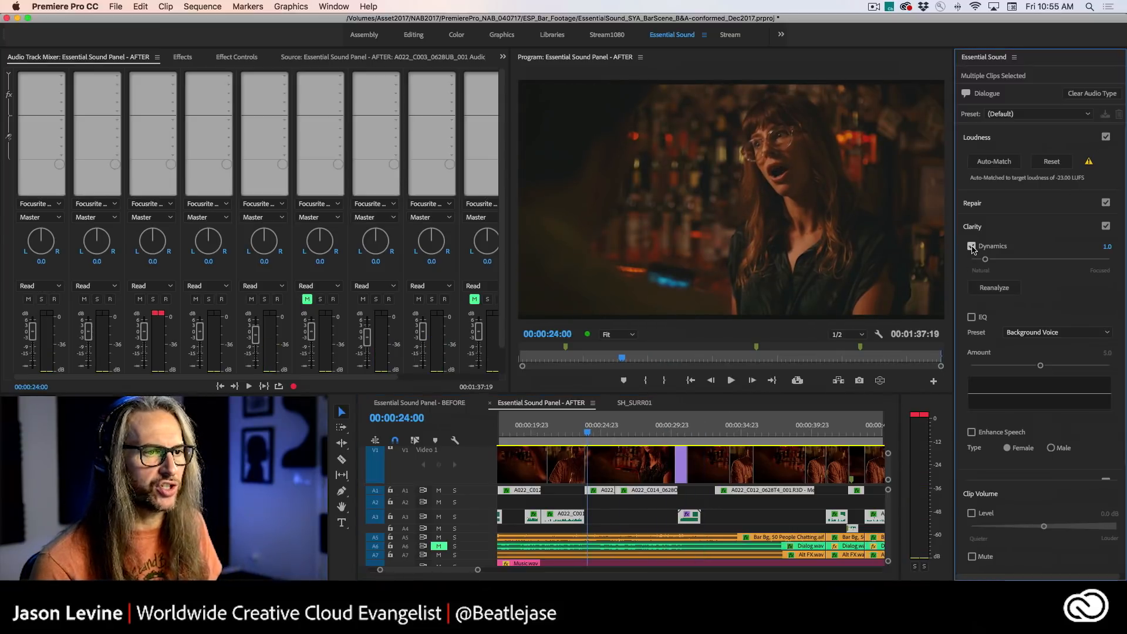
key(space)
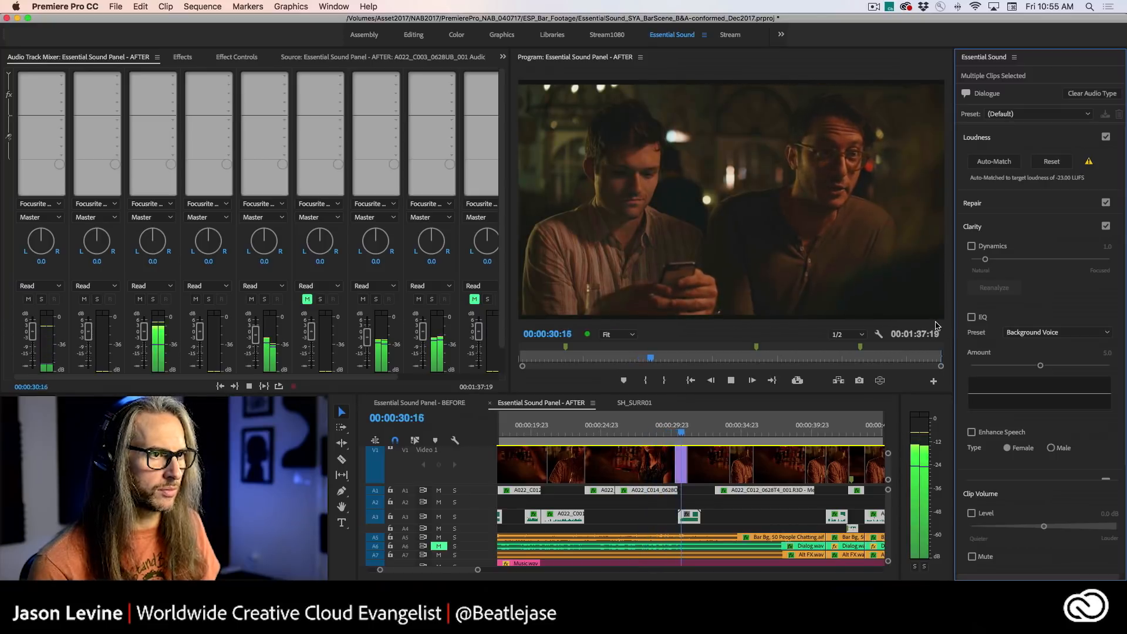
key(space)
- Re-enable Dynamics on the dialogue clips at 5.9, play from 00:00:23:23, and raise the amount to 7.5 during playback
click(972, 247)
drag(986, 259, 1055, 263)
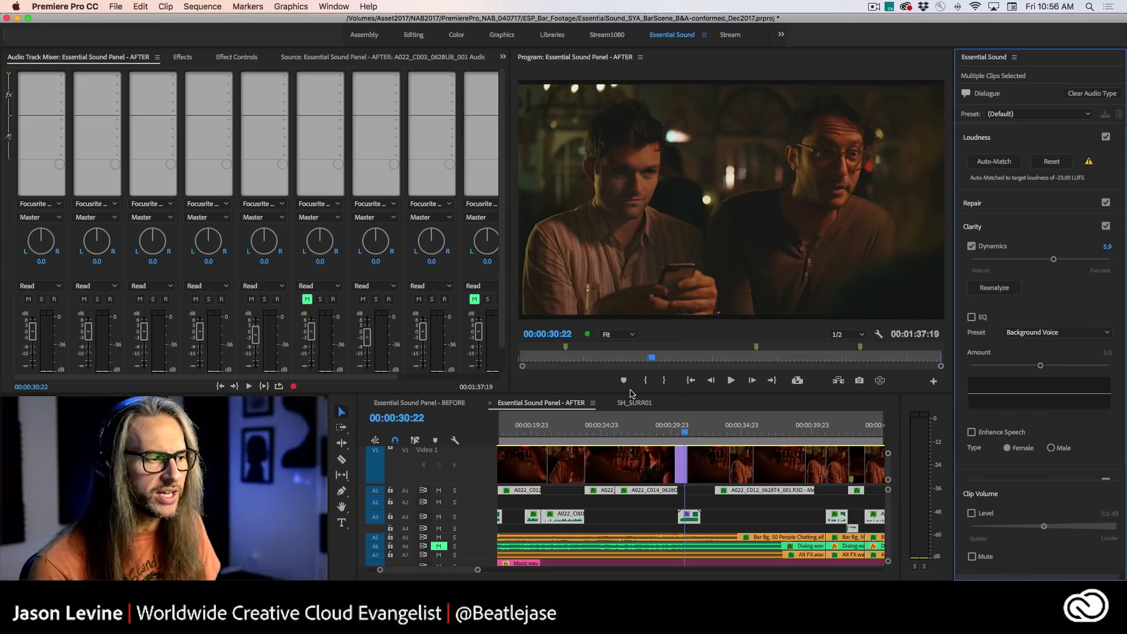
click(589, 427)
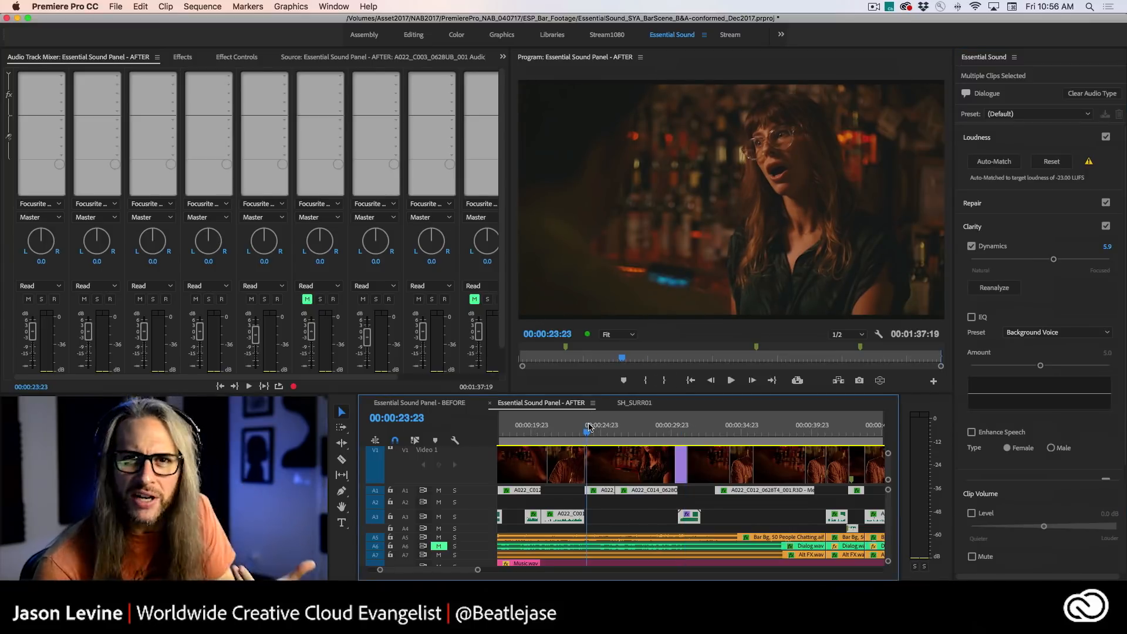
key(space)
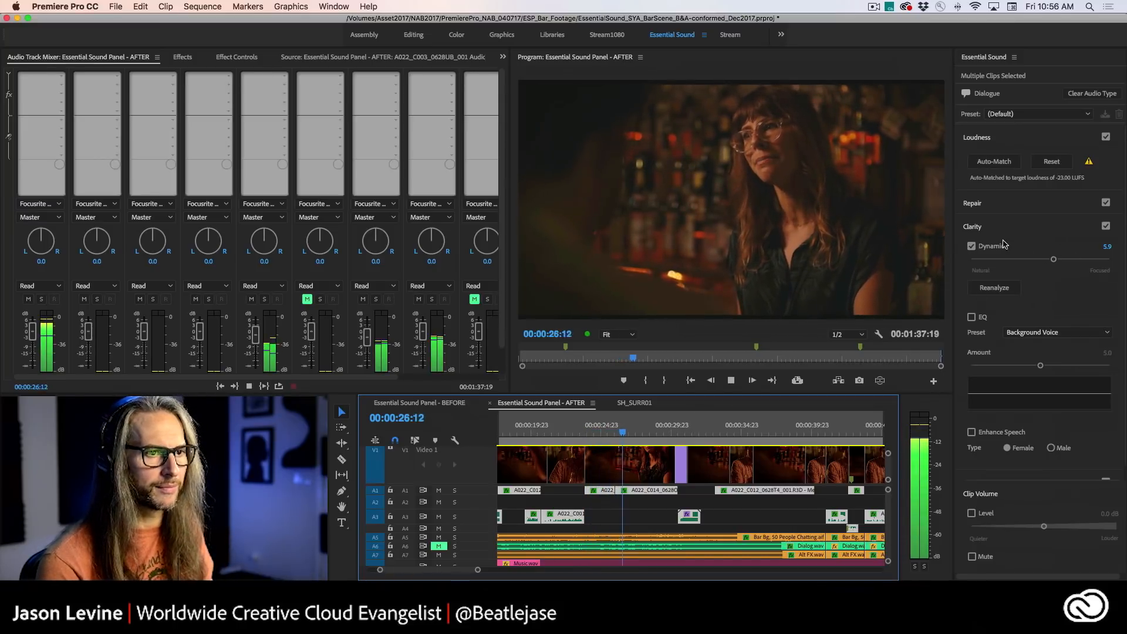
drag(1055, 262, 1075, 262)
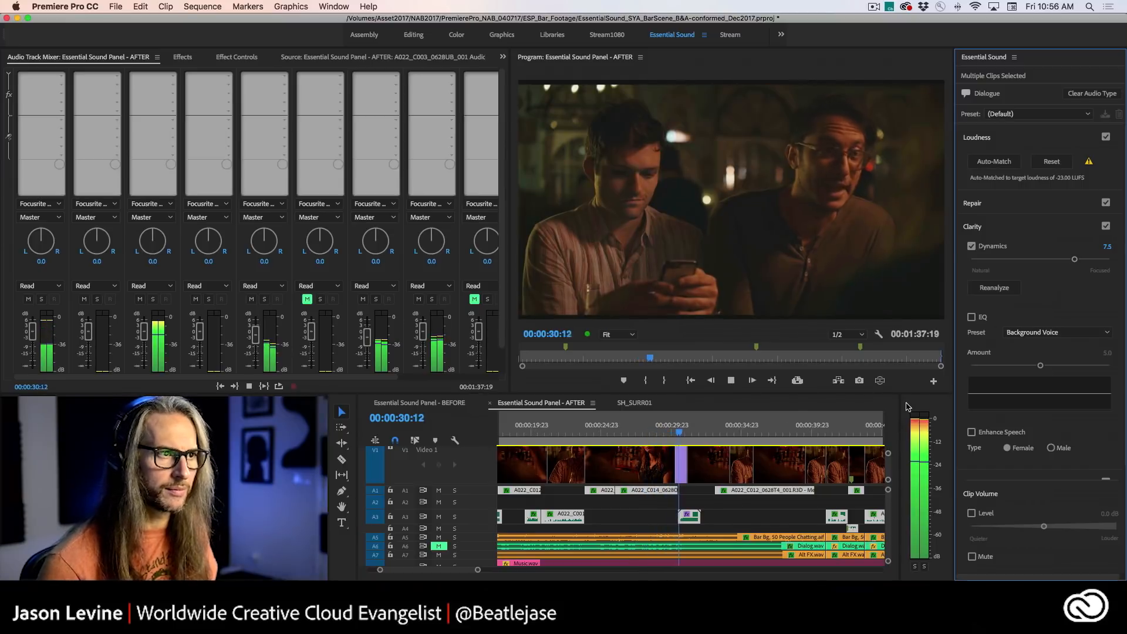
key(space)
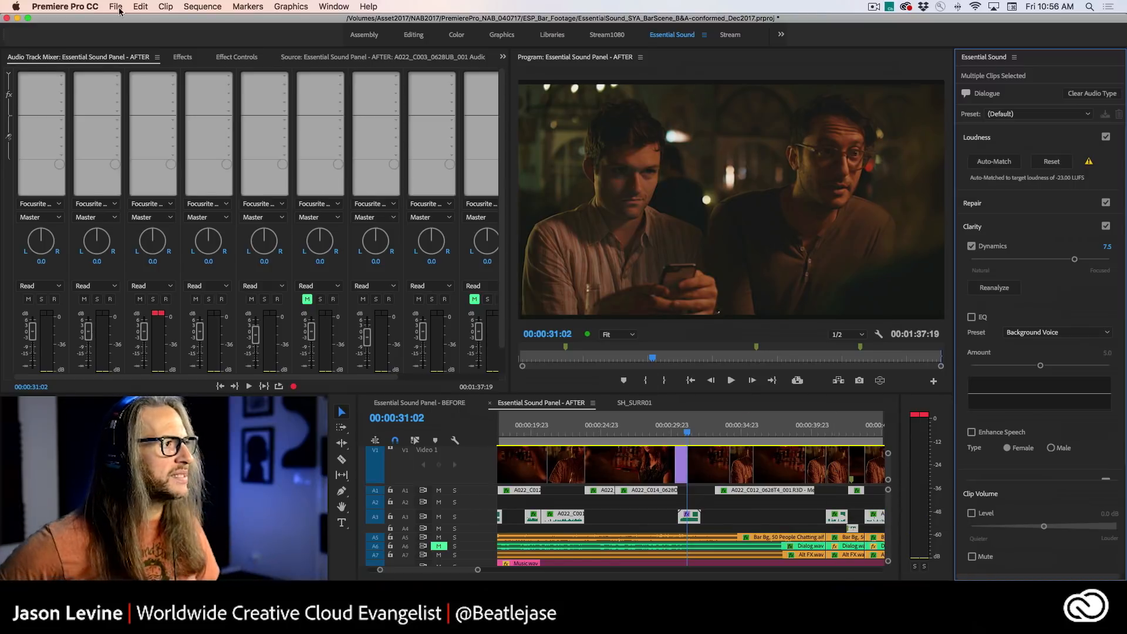
- Show the effect controls for the A022_C014_0628O4_001 clip on track A1 and open its Dynamics Processing custom setup editor
click(229, 59)
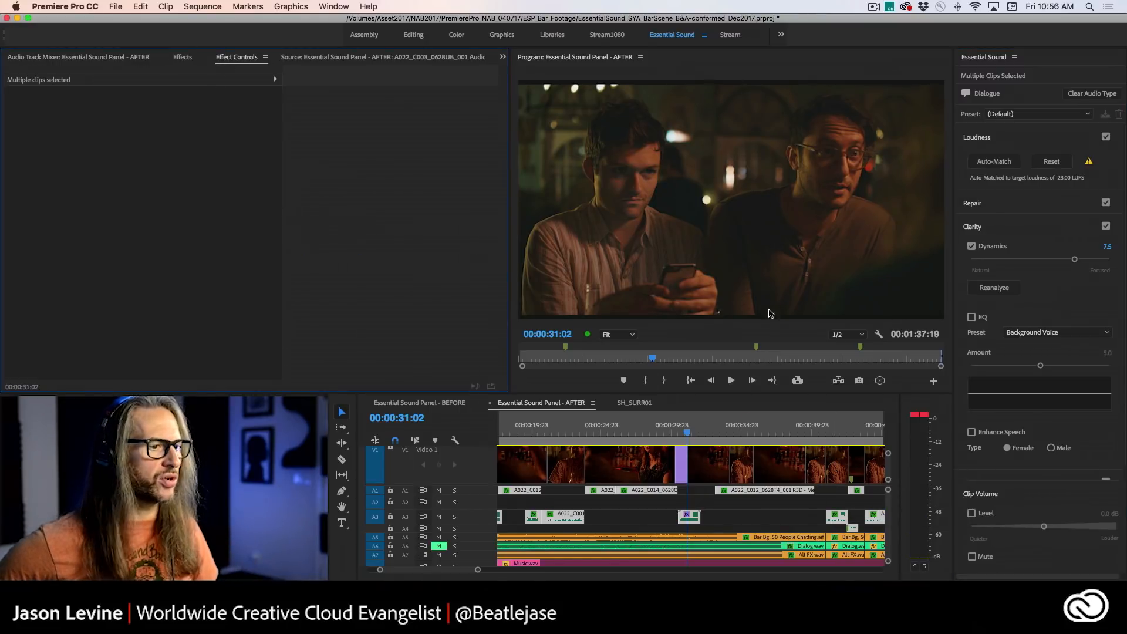
click(653, 514)
click(661, 492)
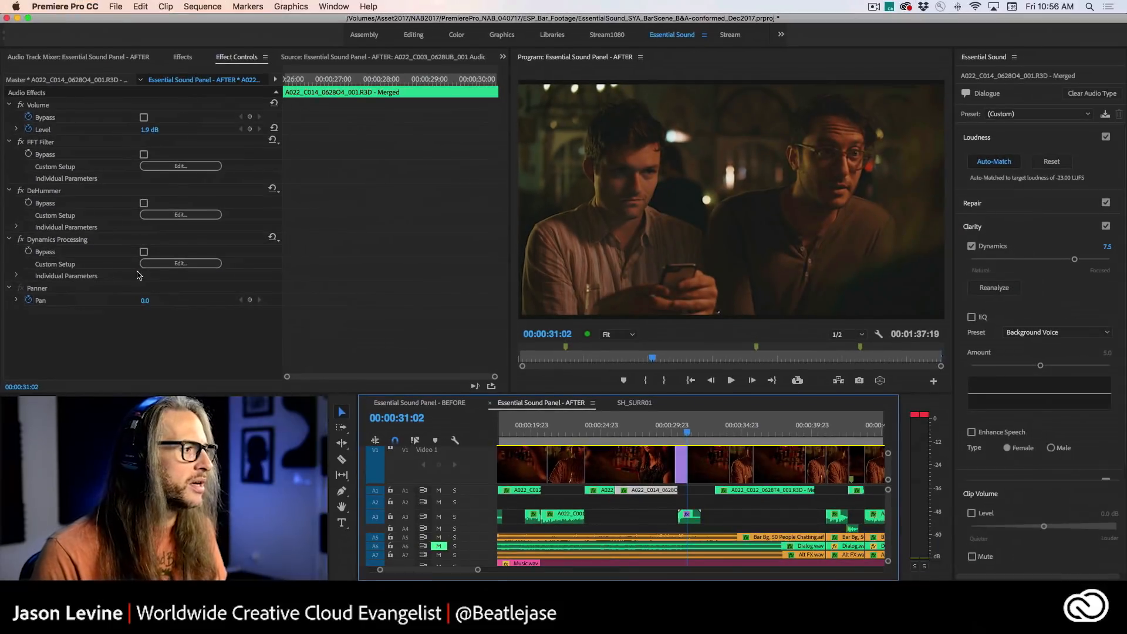
click(308, 274)
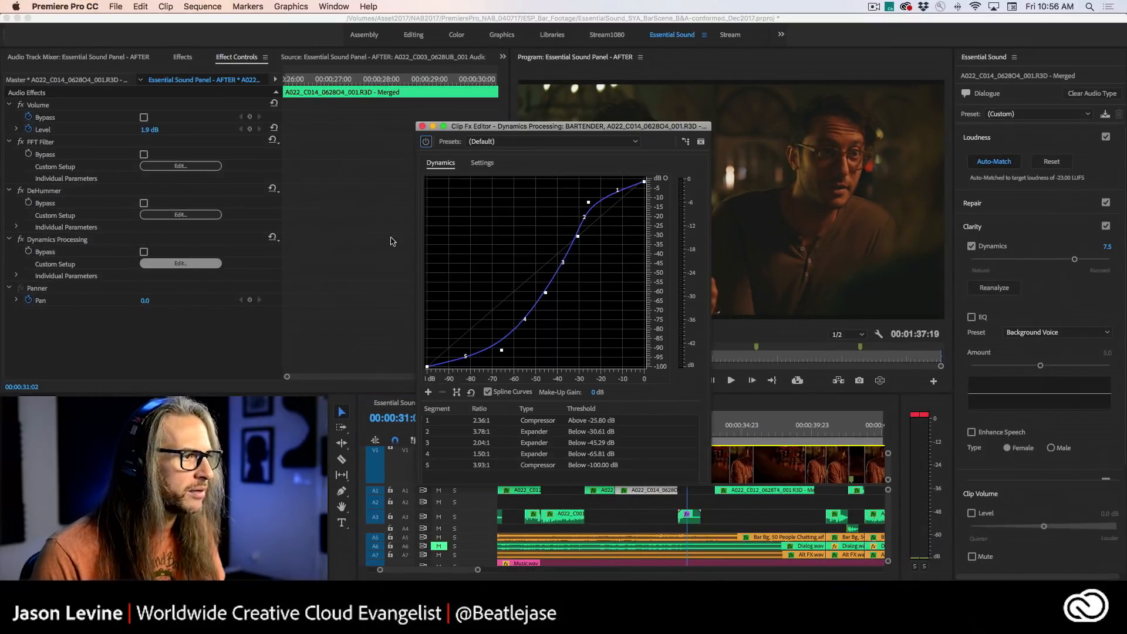
drag(600, 126, 615, 87)
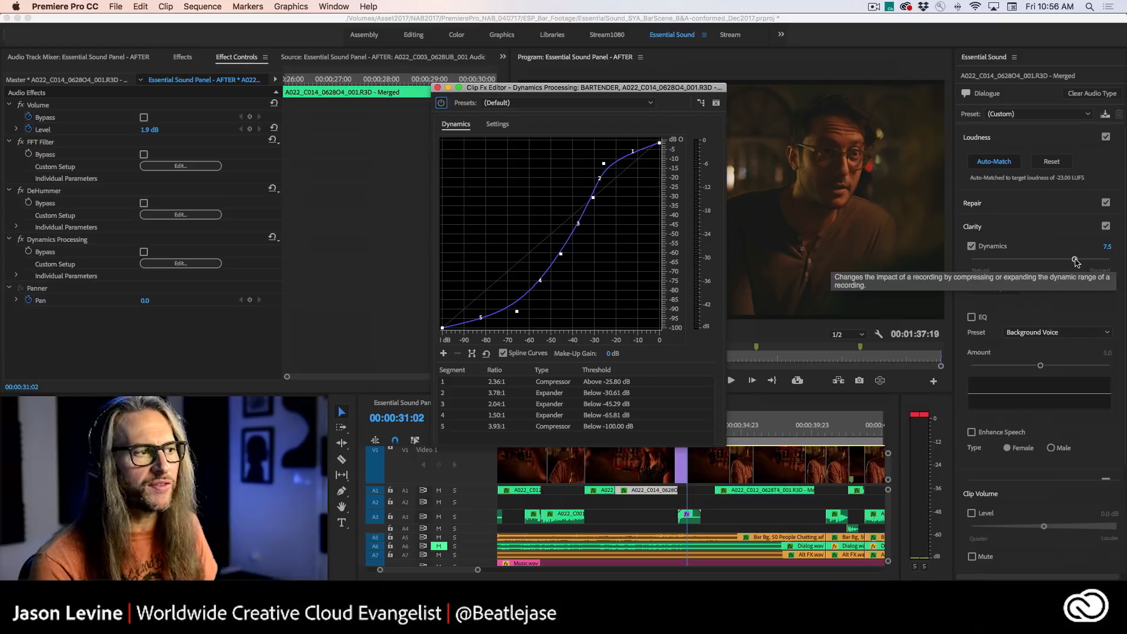
- Lower the clip's Dynamics amount to 4.1, check the preset list in its Dynamics Processing editor, and close the editor
drag(1074, 259, 1028, 260)
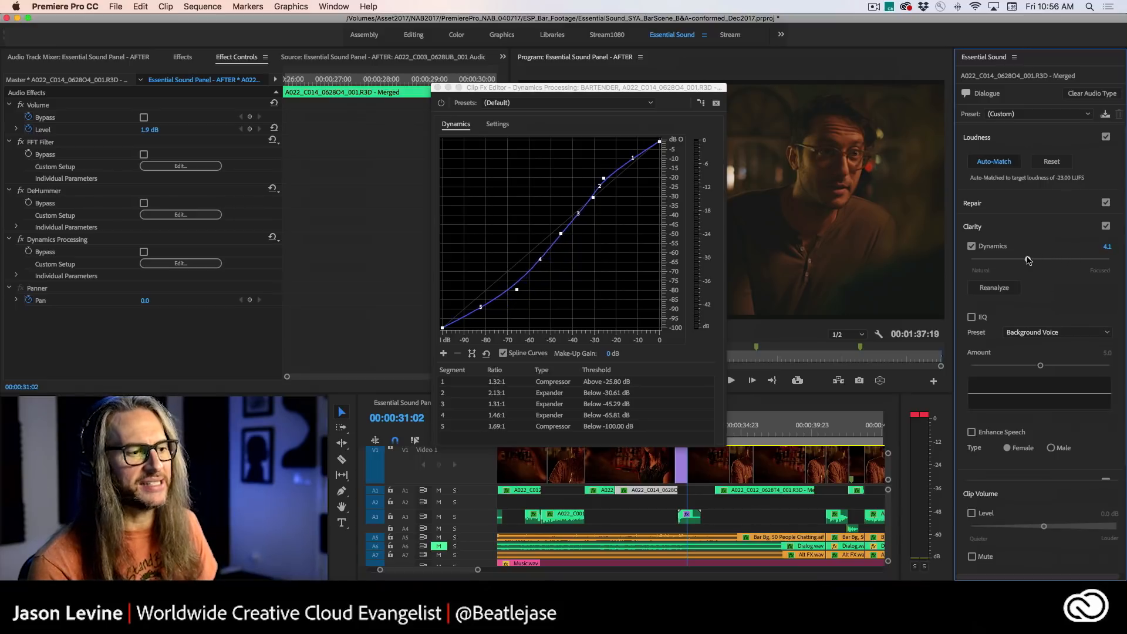
drag(578, 89, 475, 58)
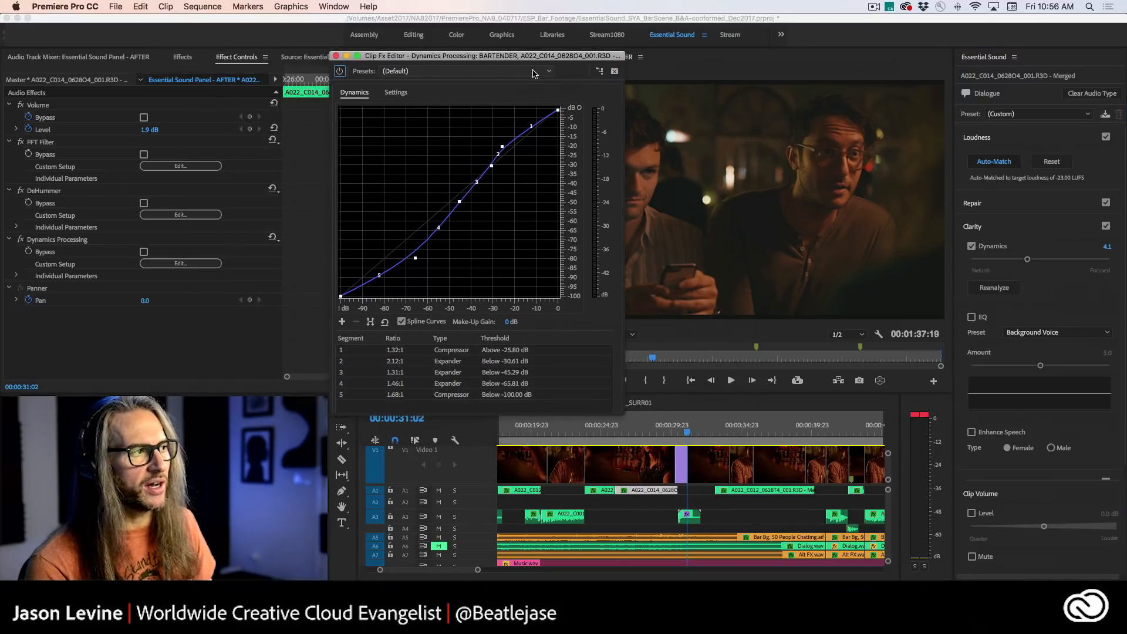
click(534, 71)
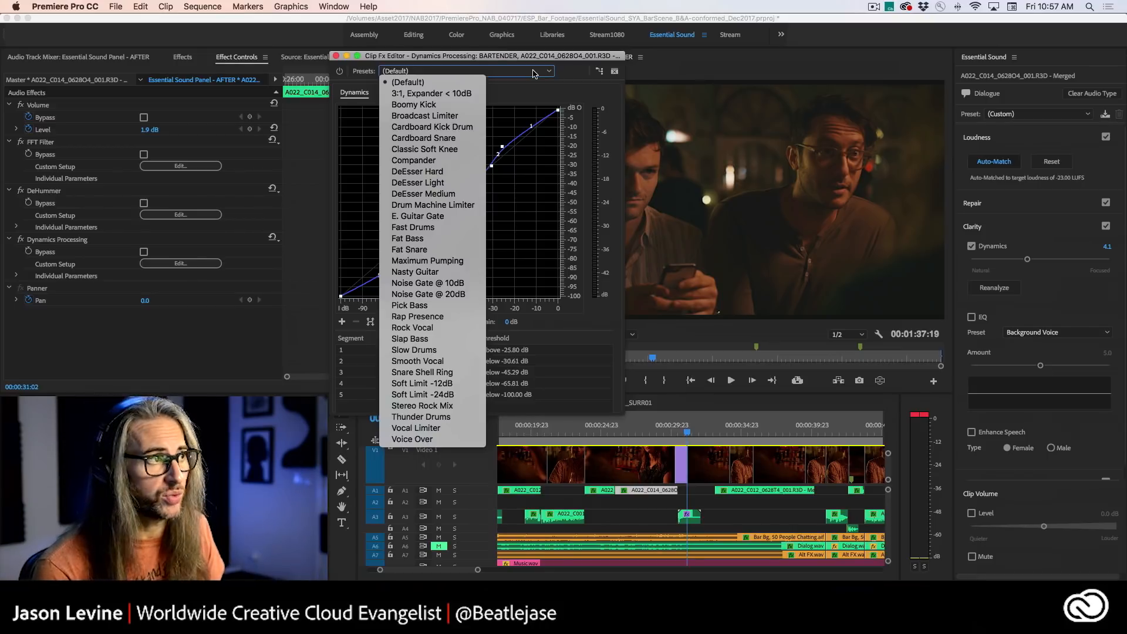
click(537, 56)
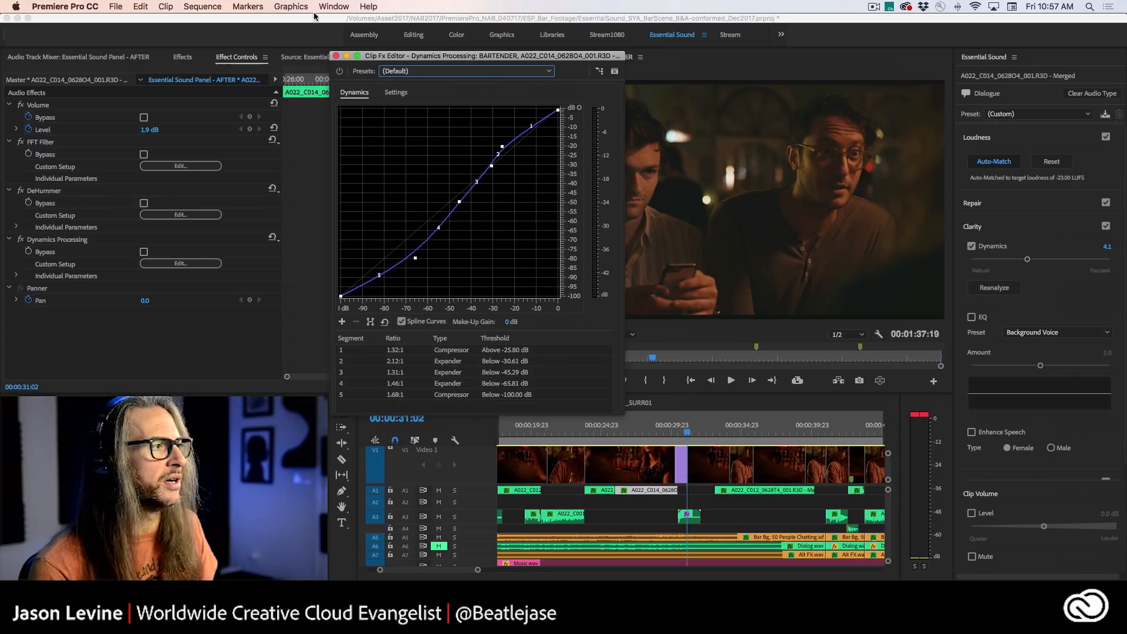
click(336, 56)
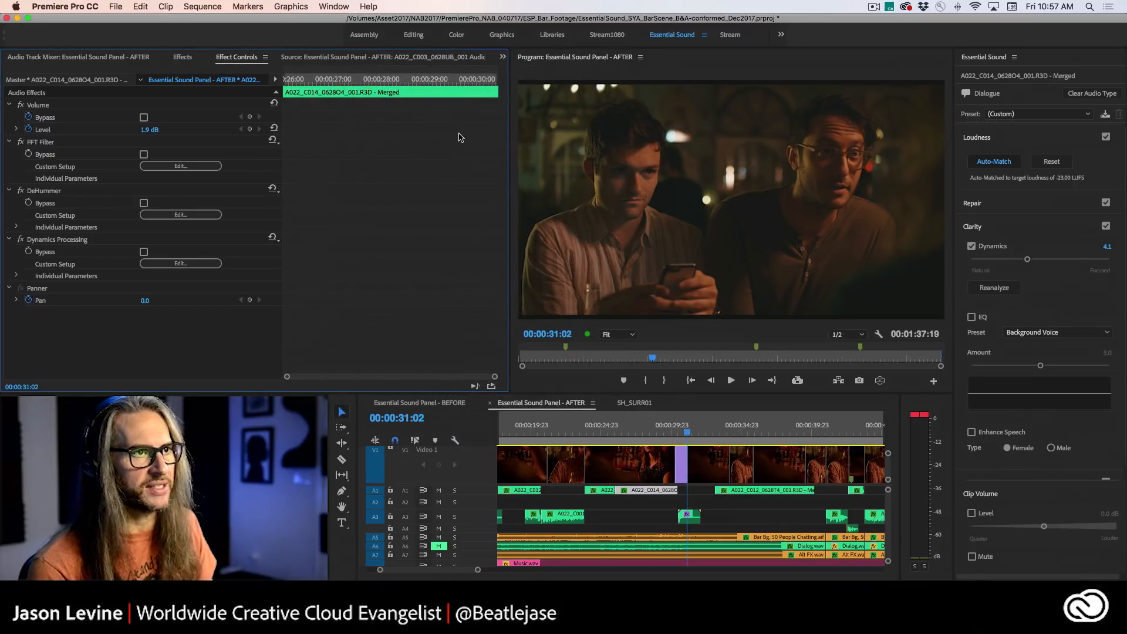
- Select the dialogue clips on track A1 and preview them briefly from 00:00:23:20
click(642, 514)
click(1061, 163)
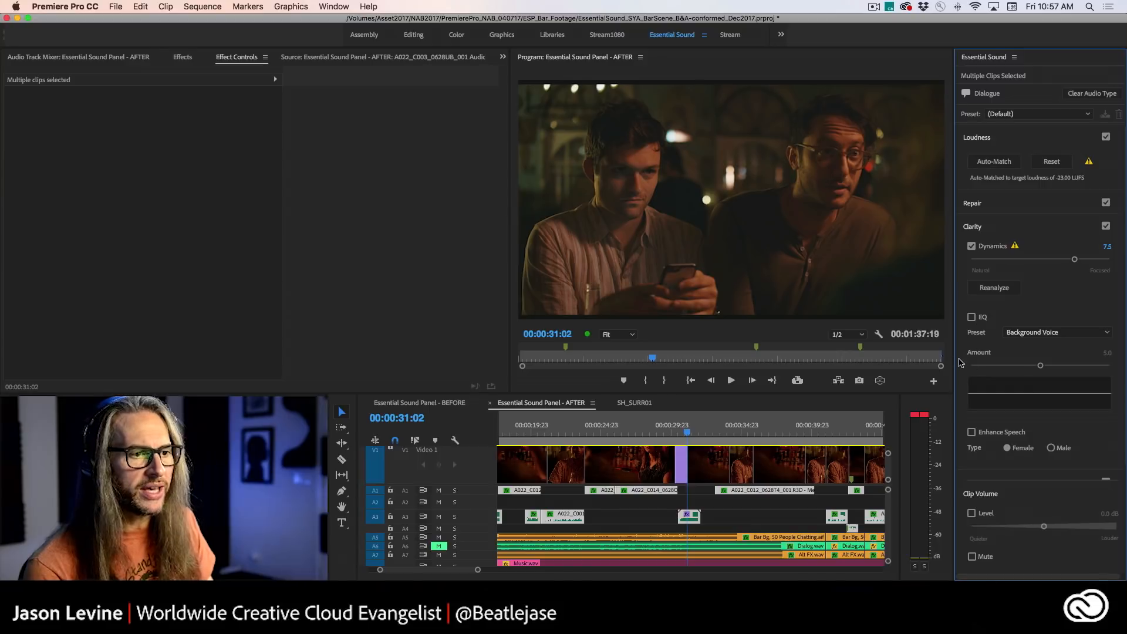
click(972, 317)
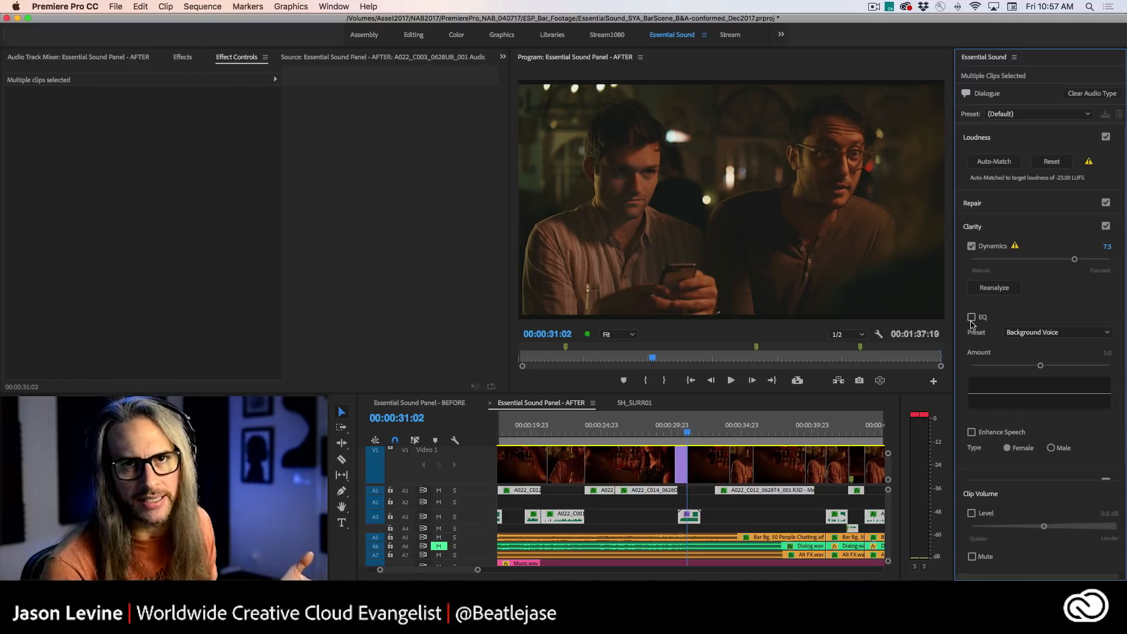
drag(859, 490, 500, 491)
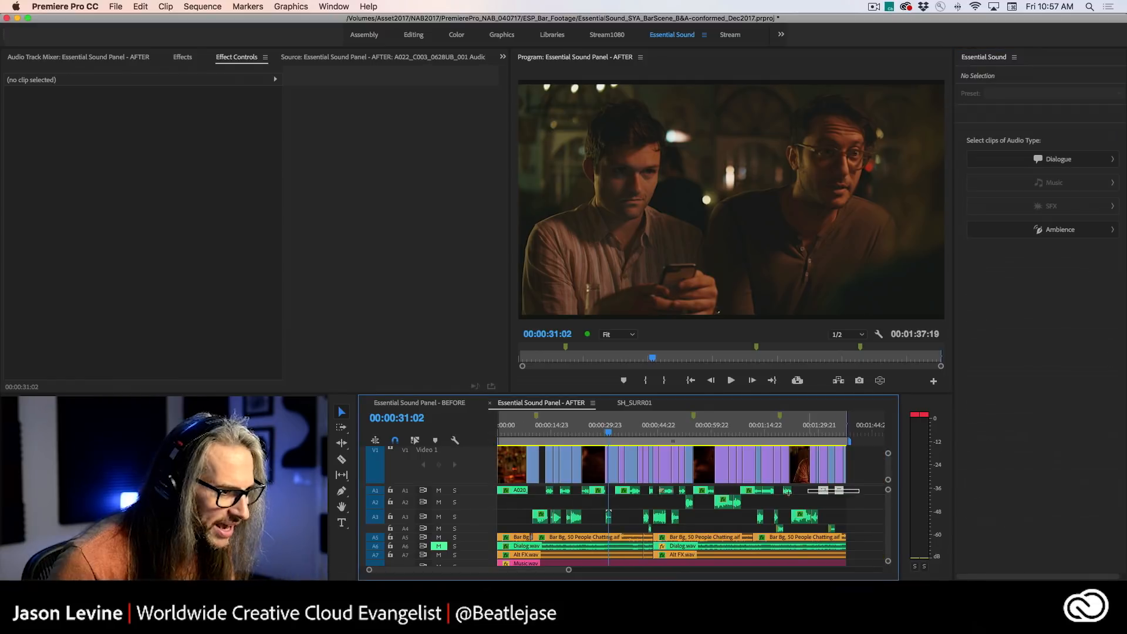
drag(613, 433, 582, 433)
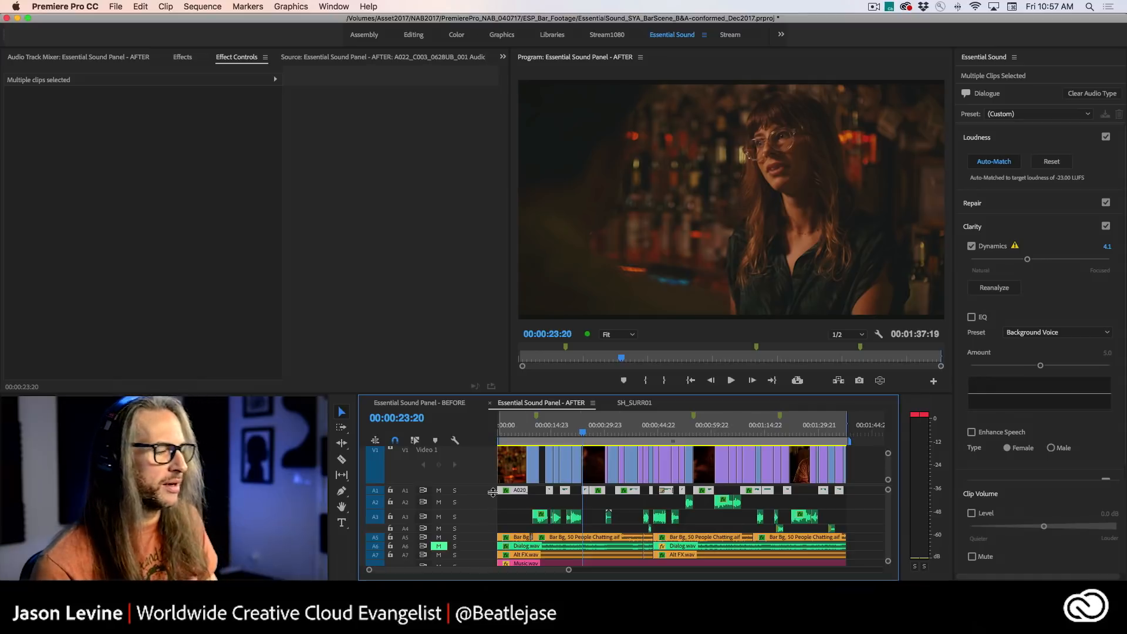
key(space)
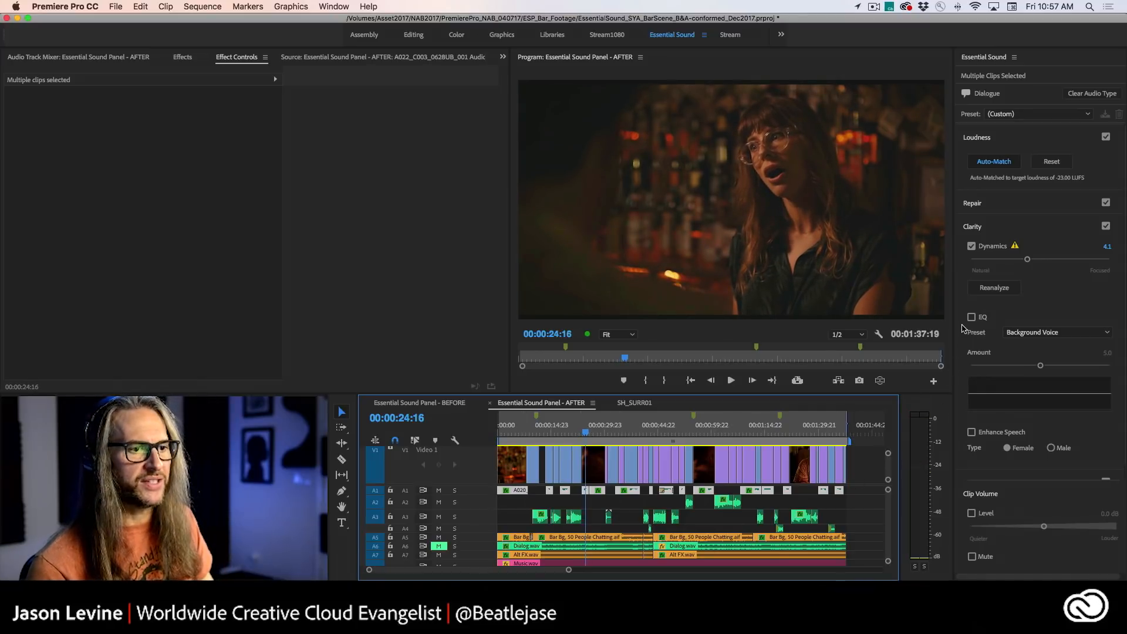
- Enable EQ for the selected dialogue clips and choose the Podcast Voice preset
click(971, 319)
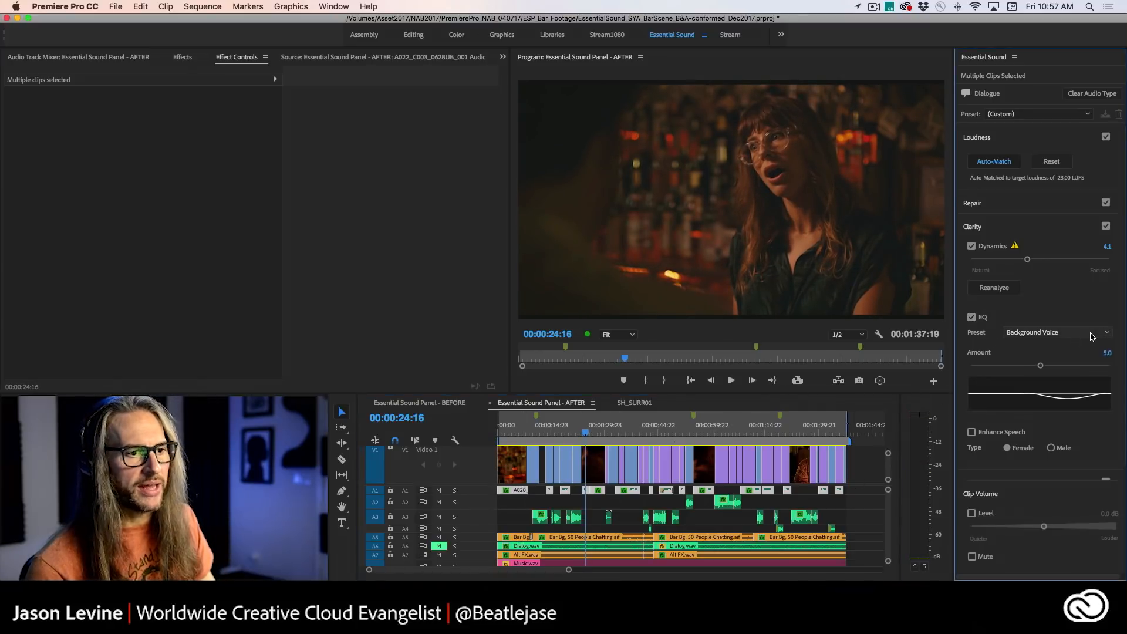
click(1092, 335)
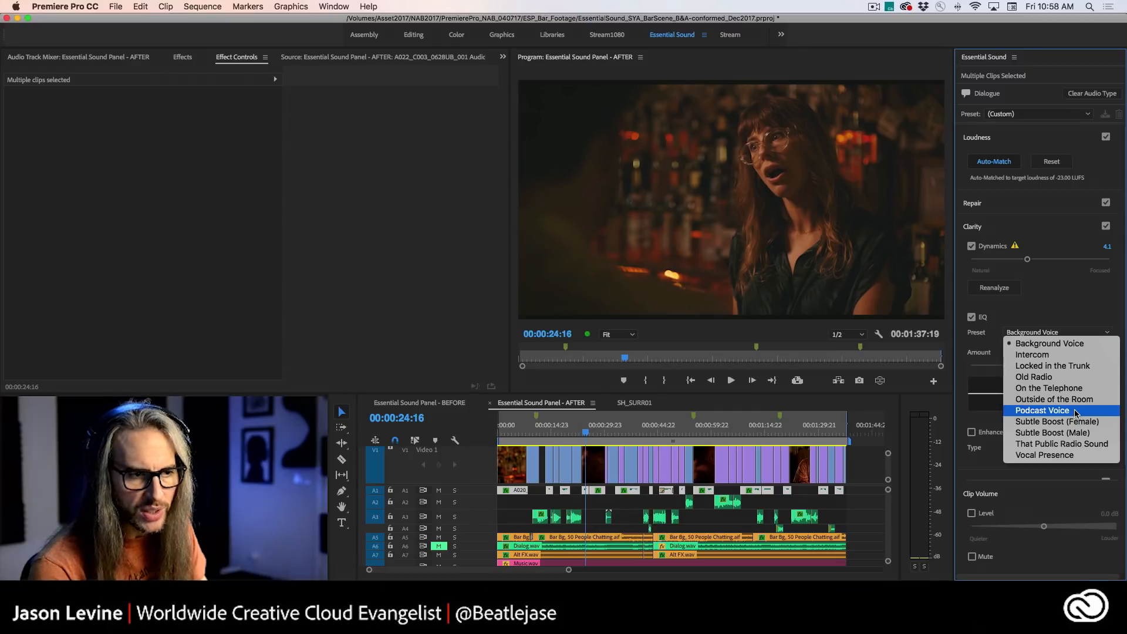
click(1051, 413)
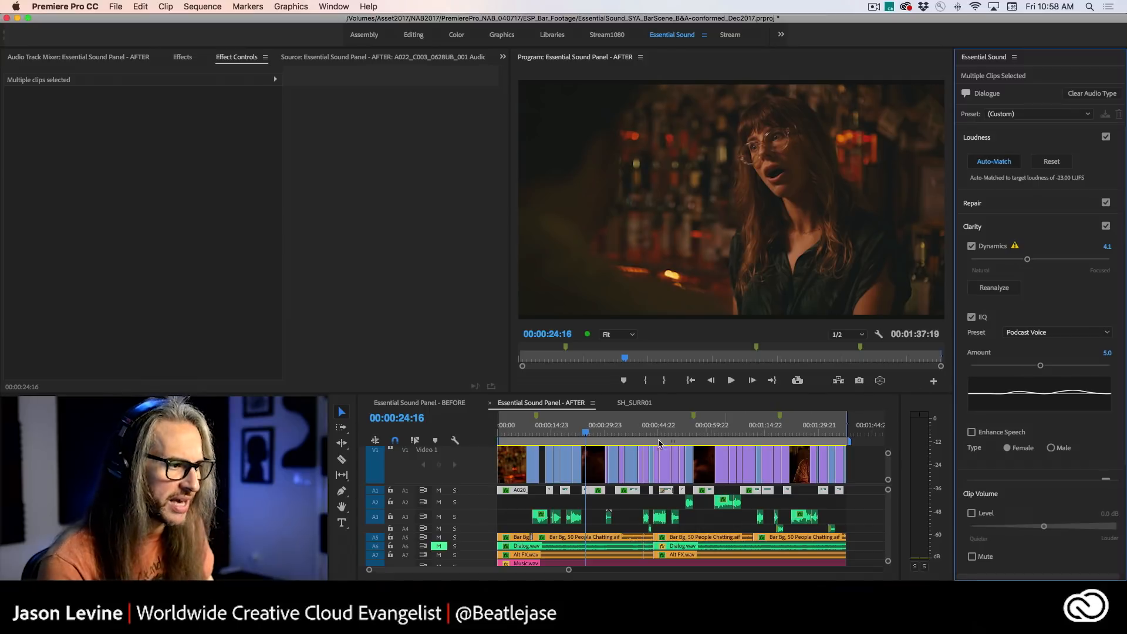
- Solo track A1 and play from 00:00:23:12 with EQ at 0.0, raising EQ to 8.5 and lowering Dynamics to 0.9 during playback
drag(584, 431, 582, 432)
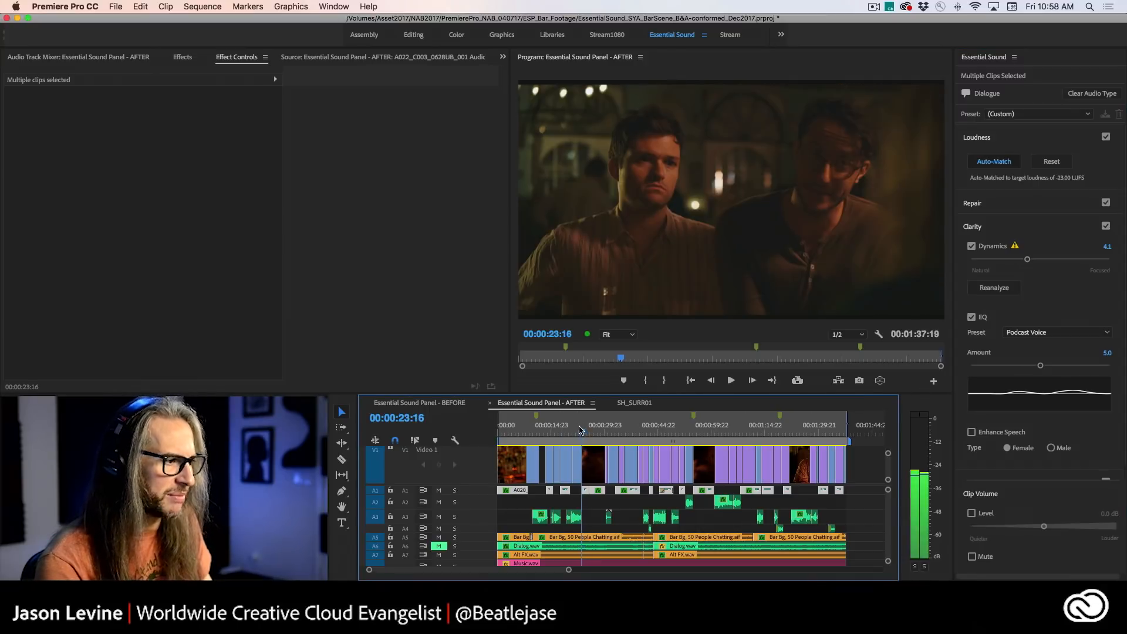
click(454, 490)
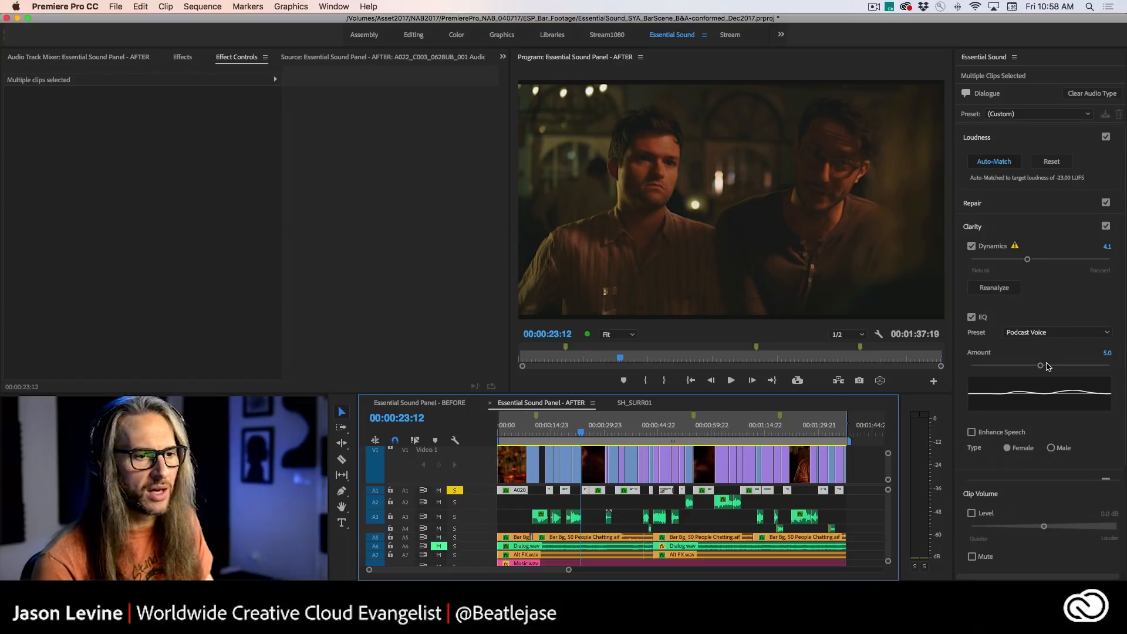
drag(1041, 366, 970, 368)
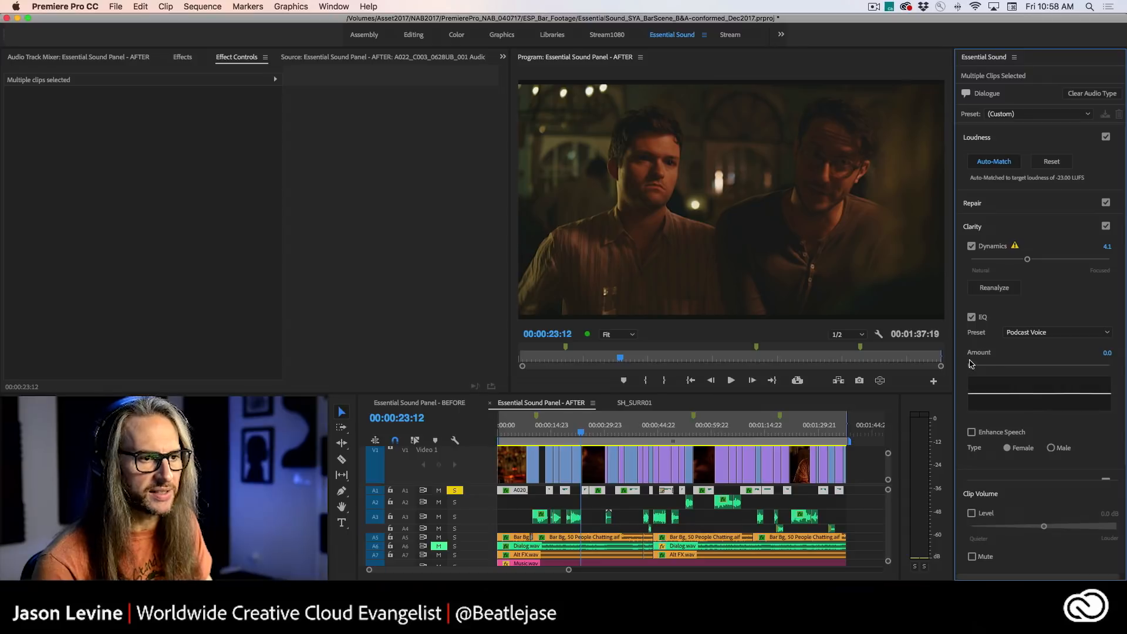
key(space)
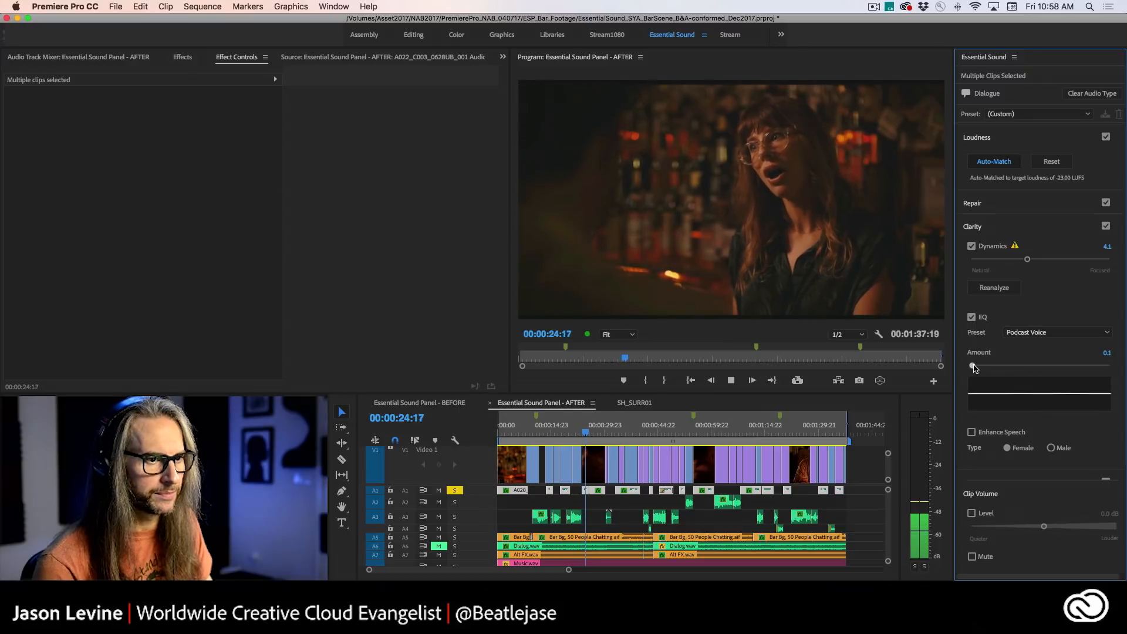
drag(972, 366, 1089, 365)
drag(1028, 259, 983, 260)
key(space)
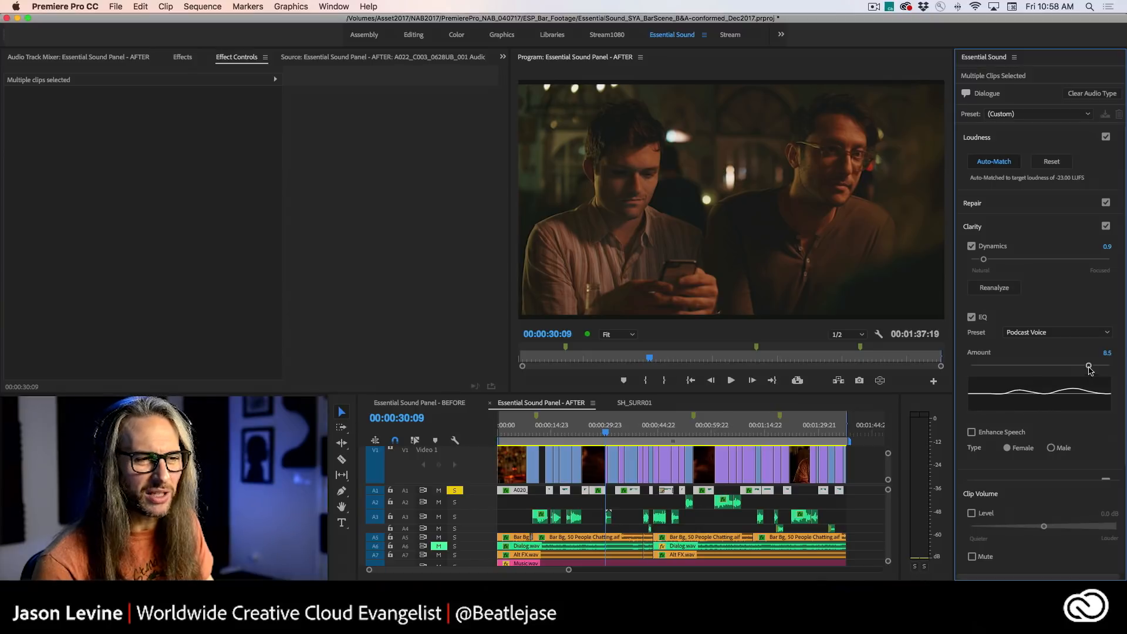
- Try the Vocal Presence EQ preset at 0.2, playing from about 00:00:23:20 and raising the amount to 1.0 during playback
drag(1085, 368, 1046, 366)
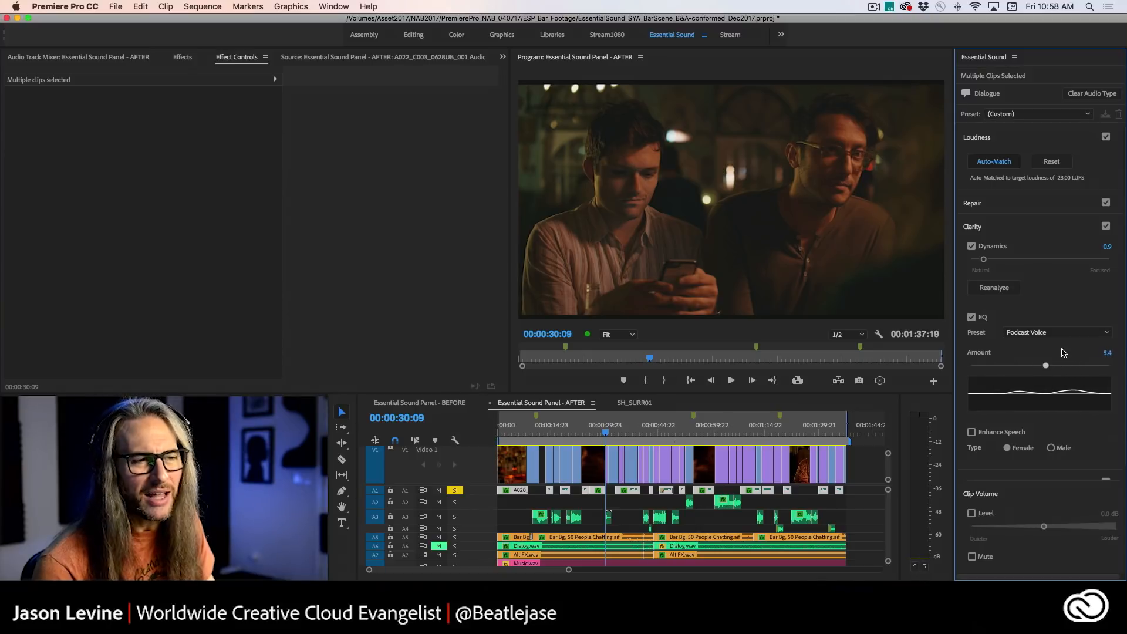
click(1063, 335)
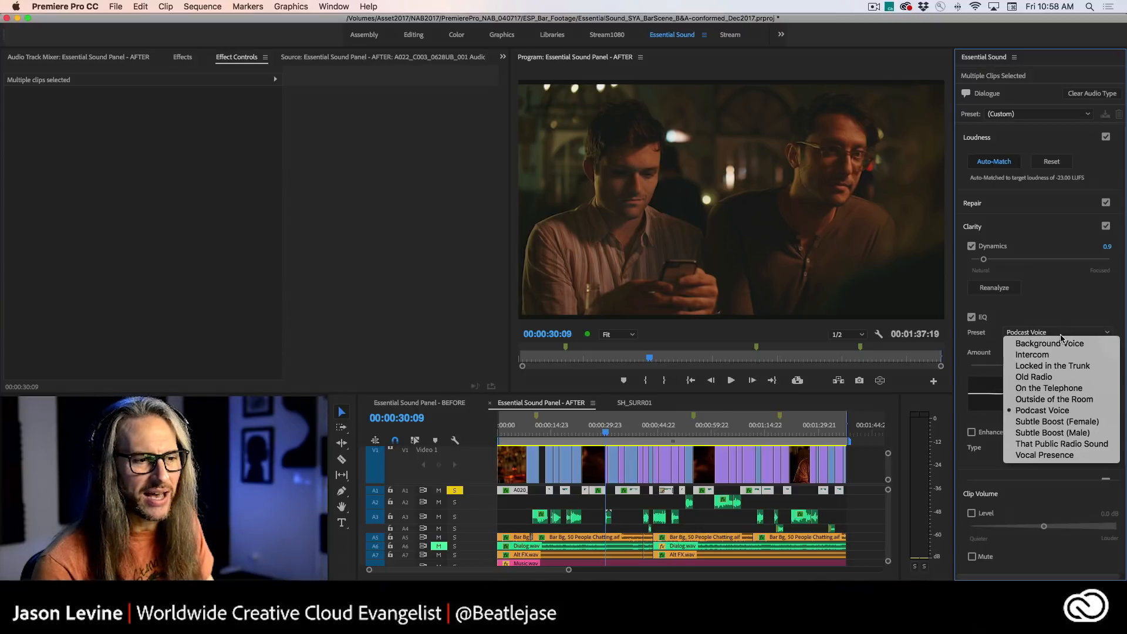
click(1051, 456)
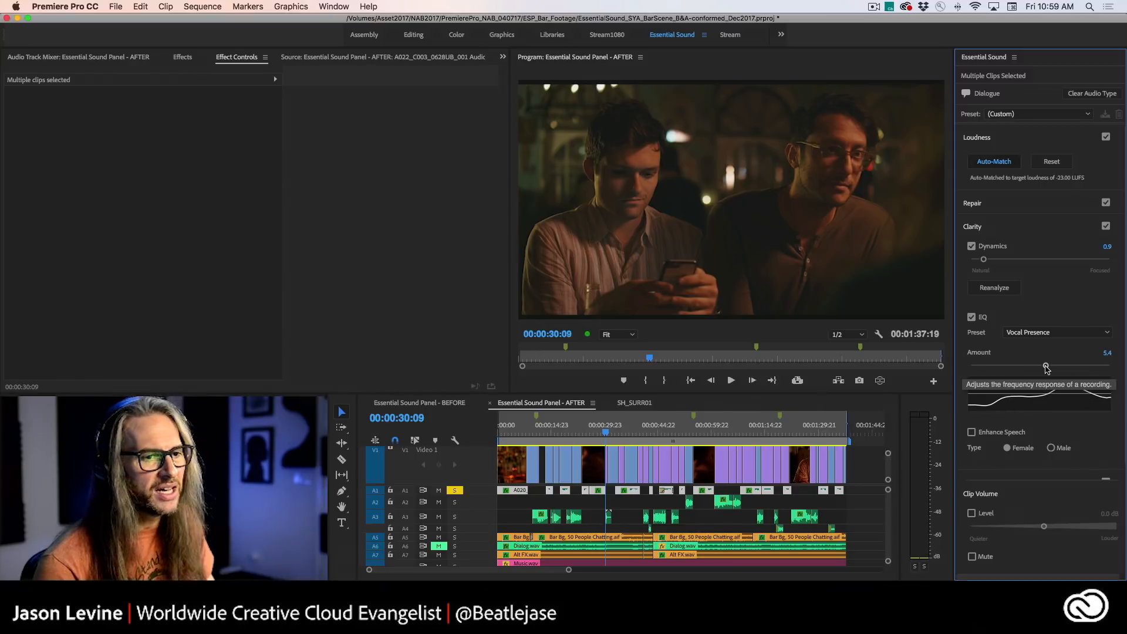
drag(1047, 368, 975, 370)
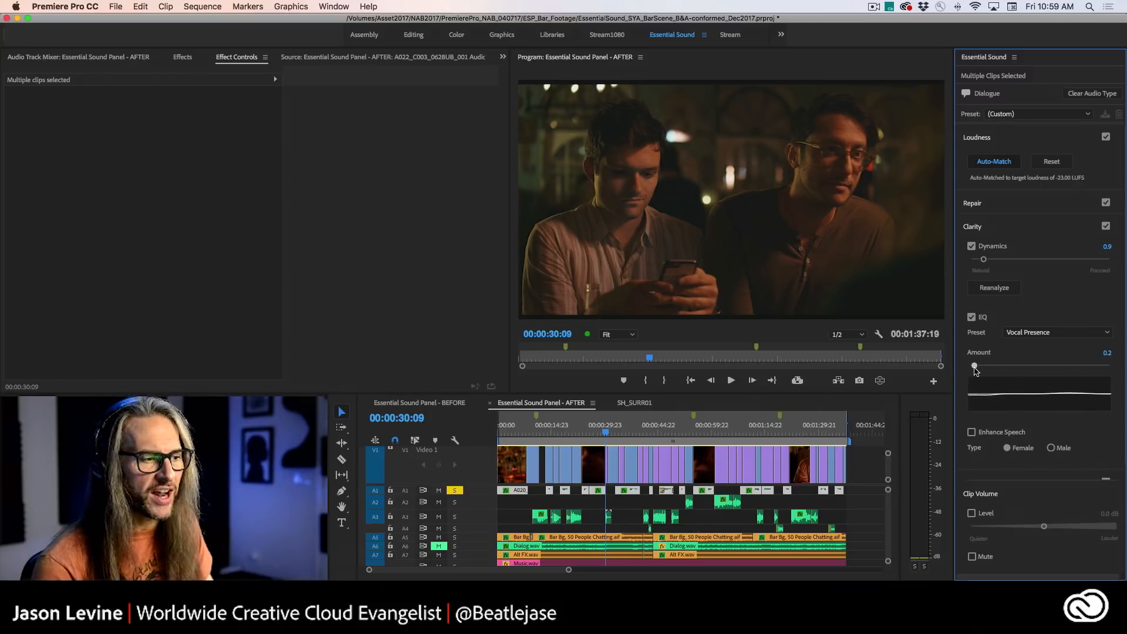
drag(609, 432, 584, 431)
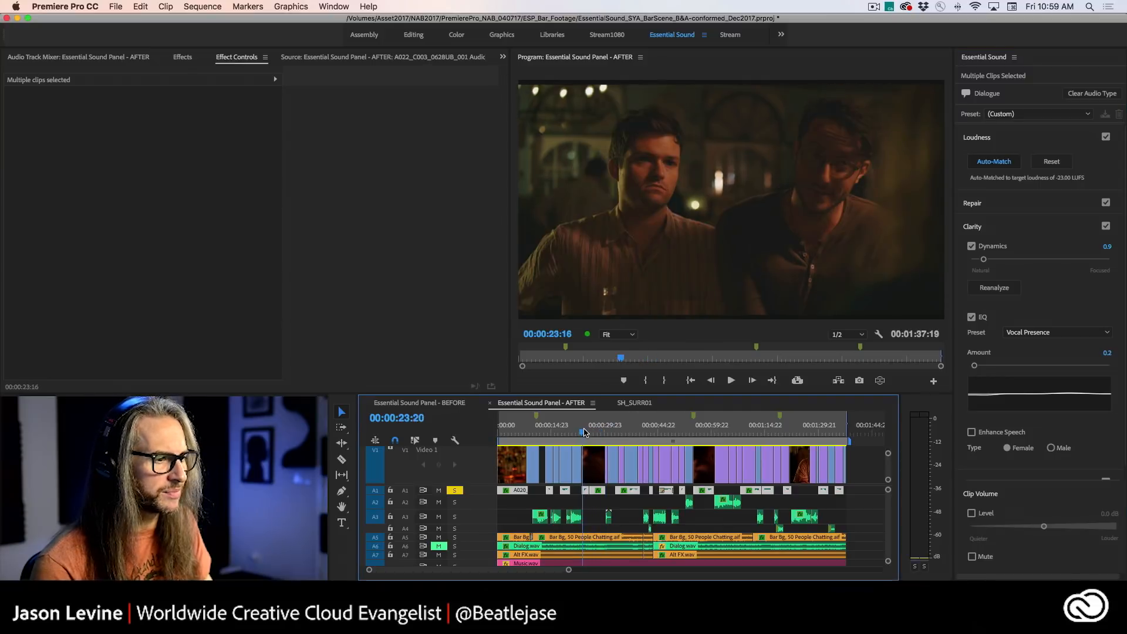
key(space)
mouse_move(974, 366)
mouse_down()
mouse_move(1059, 367)
mouse_move(986, 368)
mouse_up()
- Choose the Subtle Boost (Female) EQ preset, rewind, and replay the soloed dialogue while raising the EQ amount to 5.8
click(1057, 332)
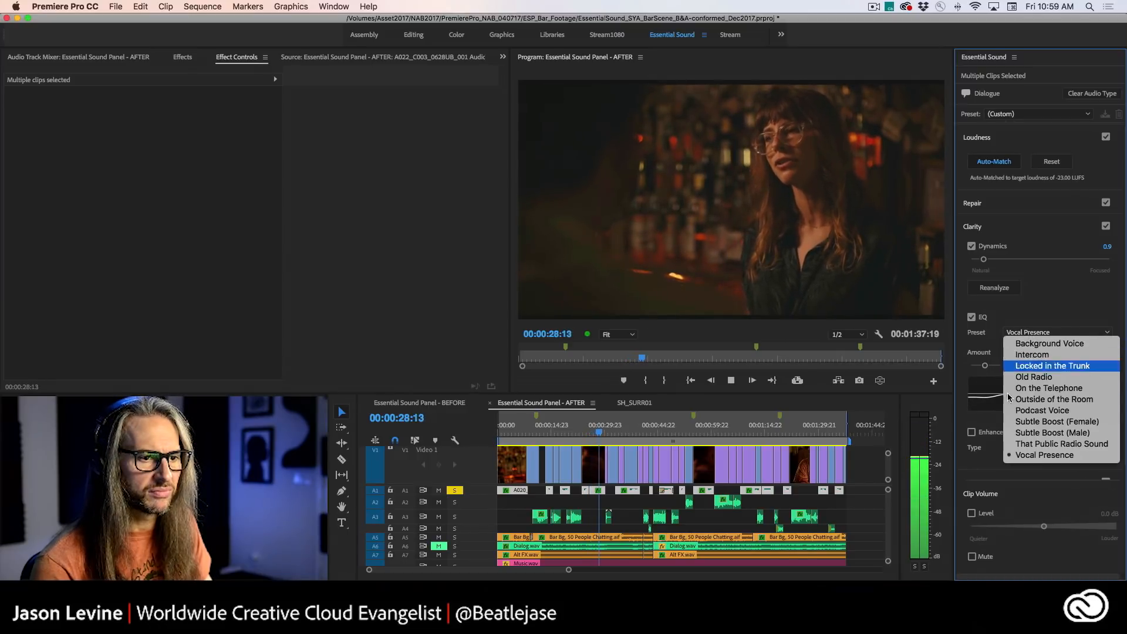
key(Return)
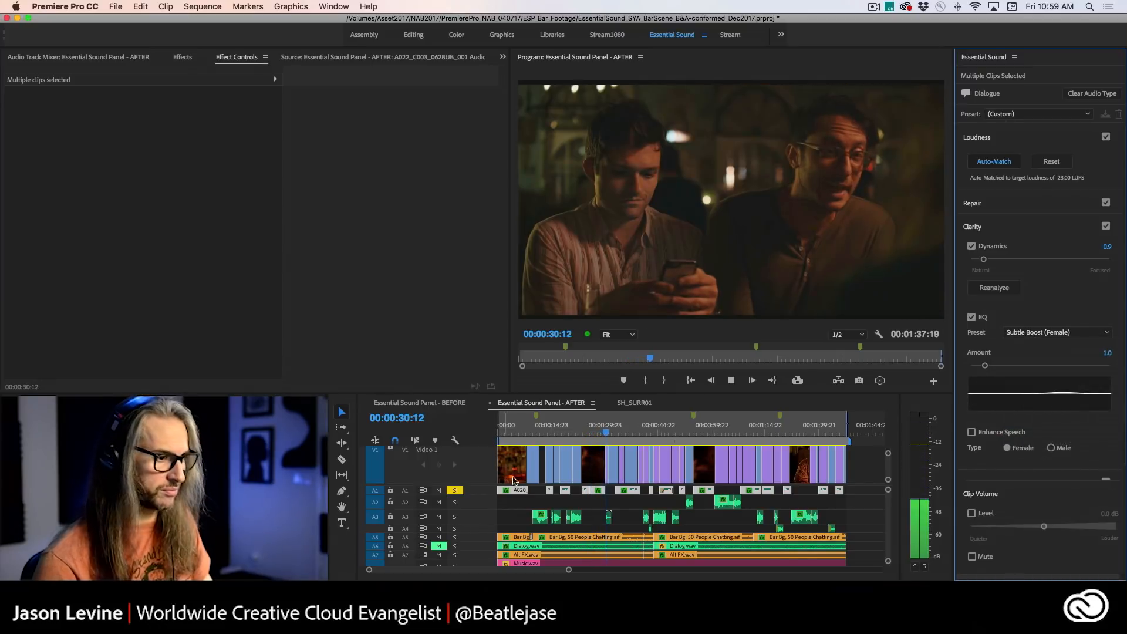
key(j)
key(j)
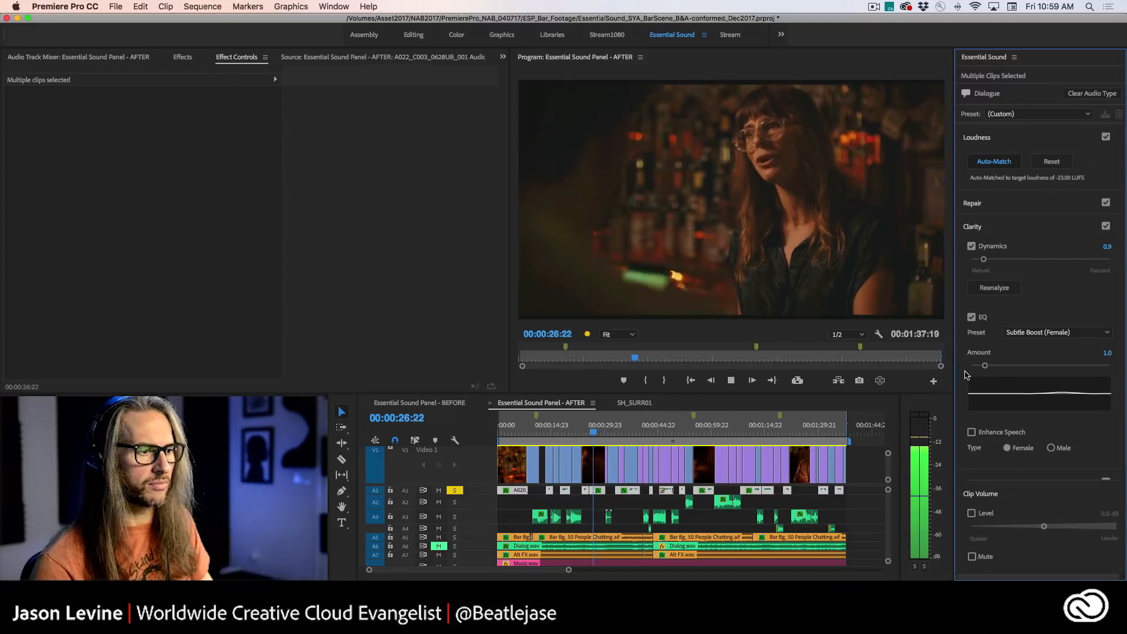
key(space)
key(space)
key(space)
drag(986, 367, 1051, 367)
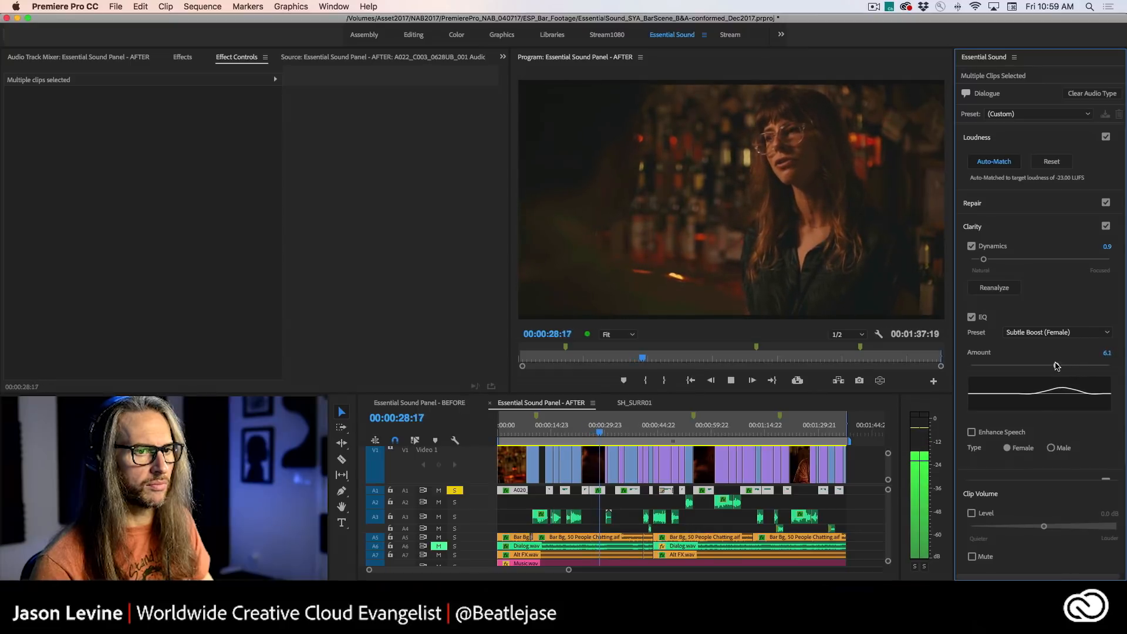
key(space)
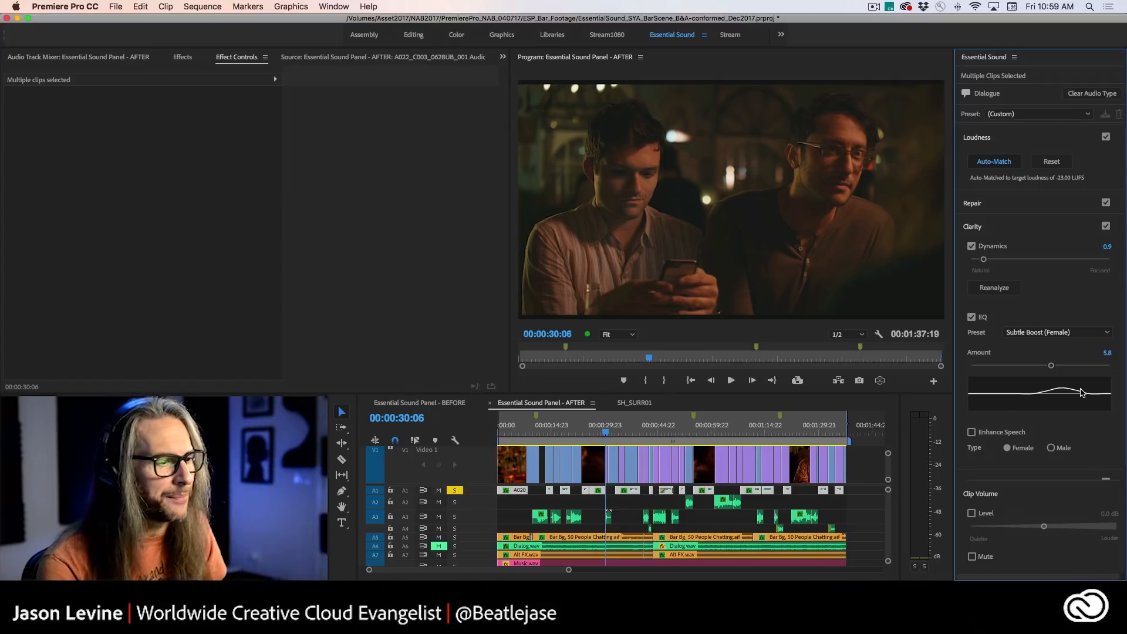
- Turn off solo on track A1, return the playhead to 00:00:23:16, and save the project
click(453, 491)
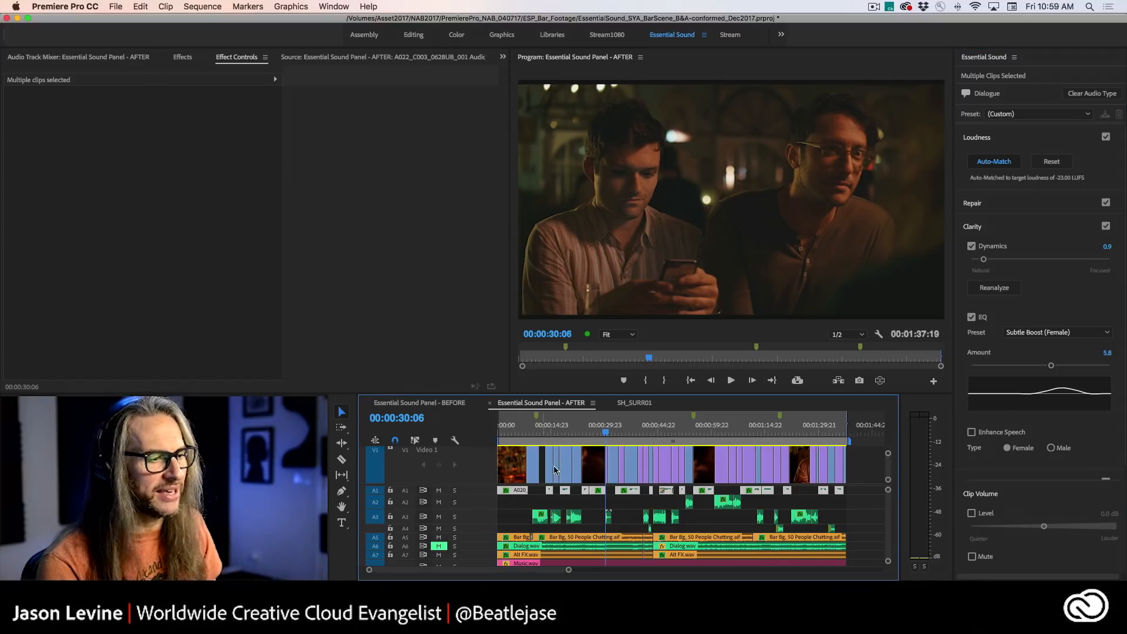
drag(606, 434, 583, 434)
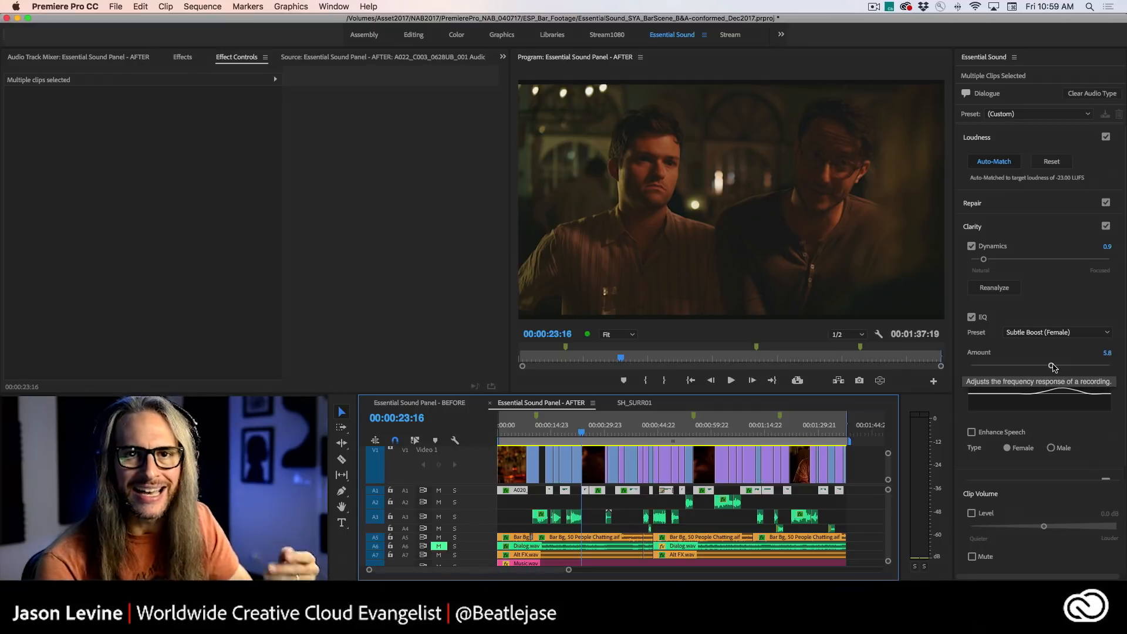
key(super+s)
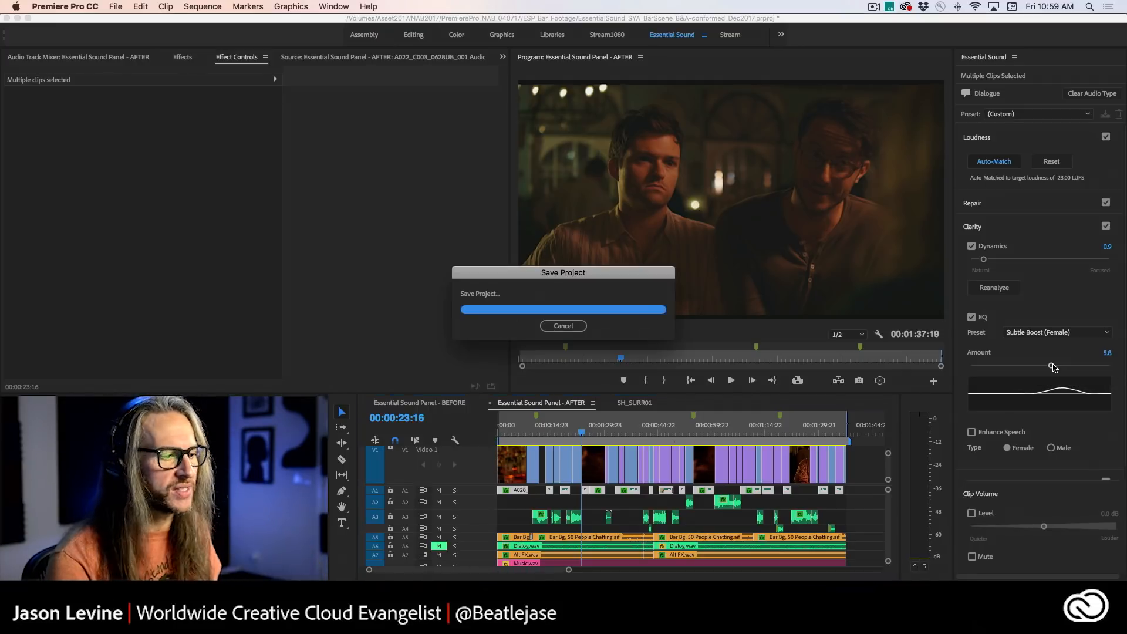
- Raise the EQ amount to 7.2 during playback, and try the Subtle Boost (Male) preset before returning to Subtle Boost (Female)
mouse_move(1052, 368)
mouse_down()
mouse_move(979, 368)
mouse_move(1089, 365)
mouse_move(966, 368)
mouse_move(1071, 364)
mouse_up()
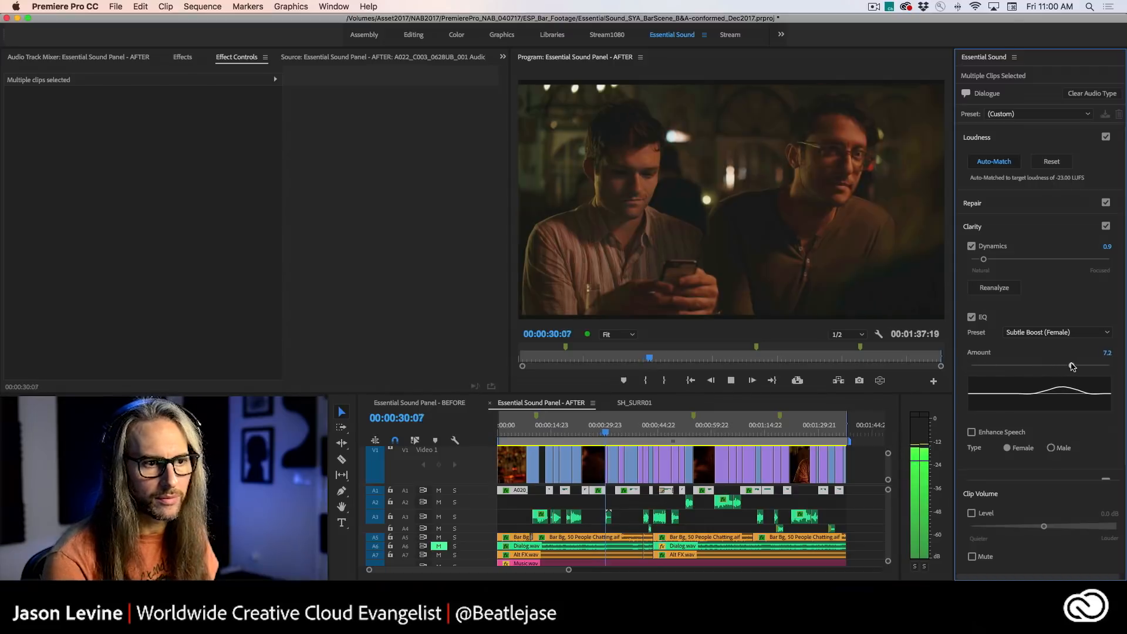
key(space)
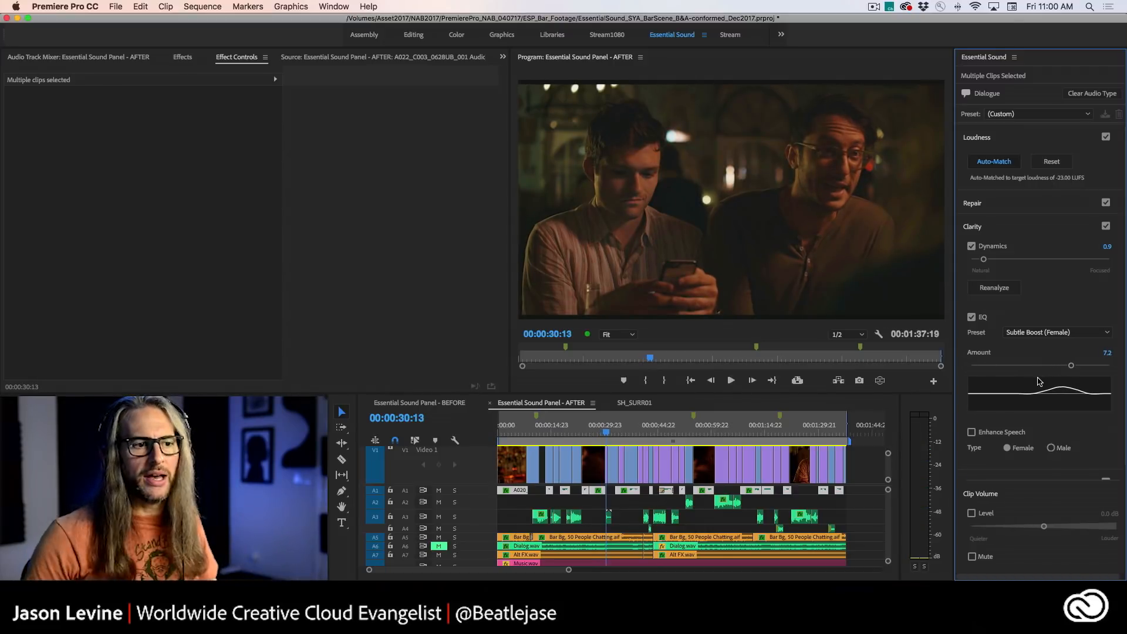
click(1048, 332)
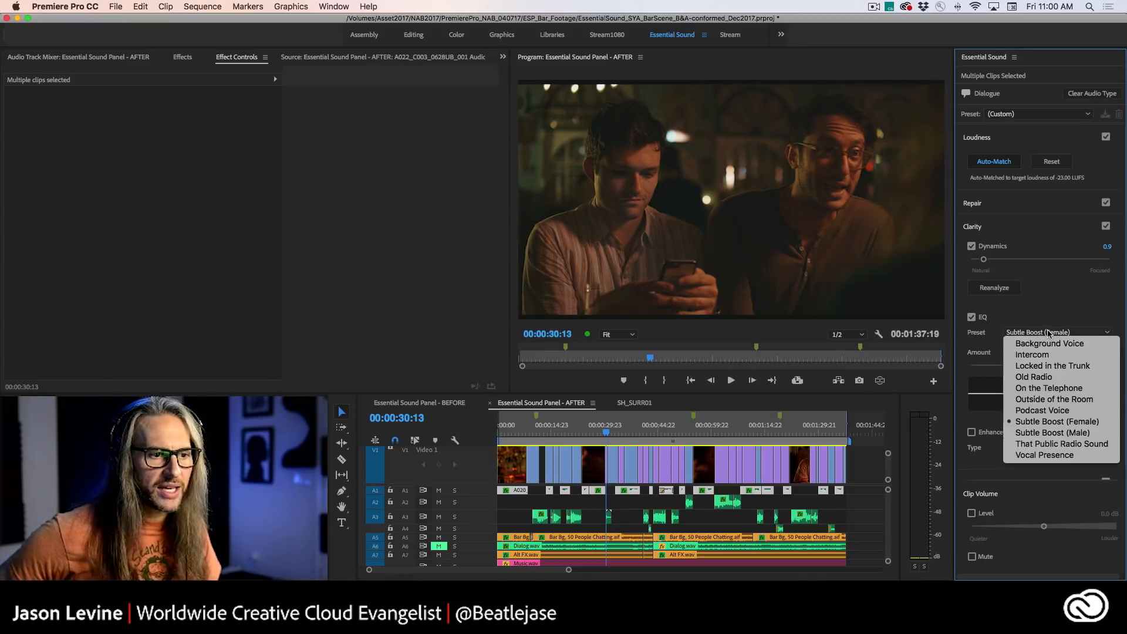
click(1034, 435)
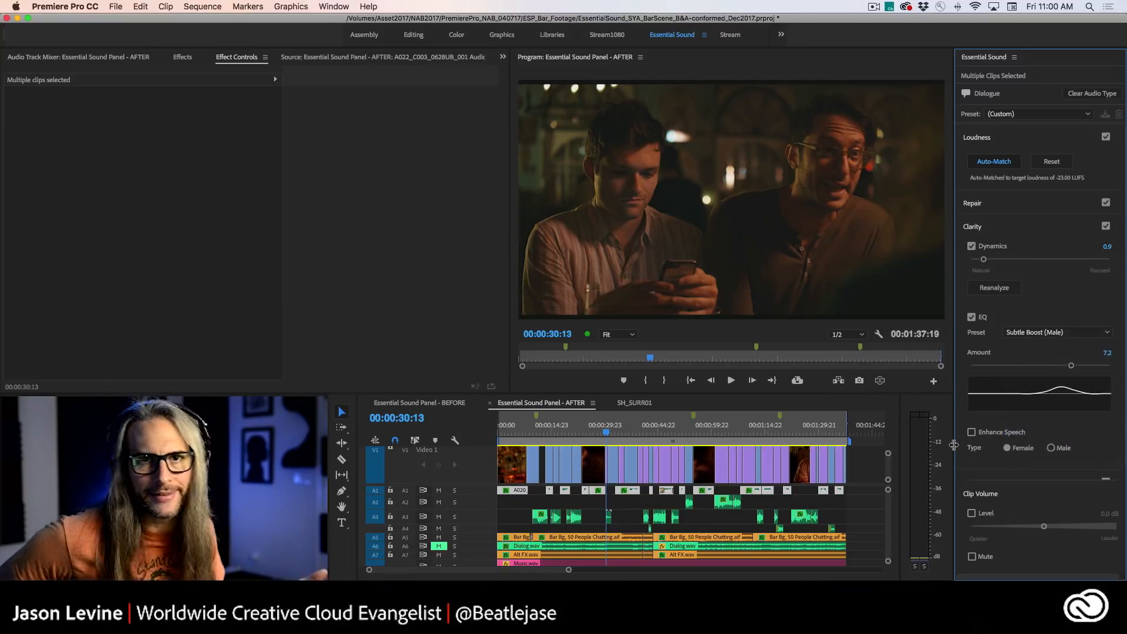
click(1051, 333)
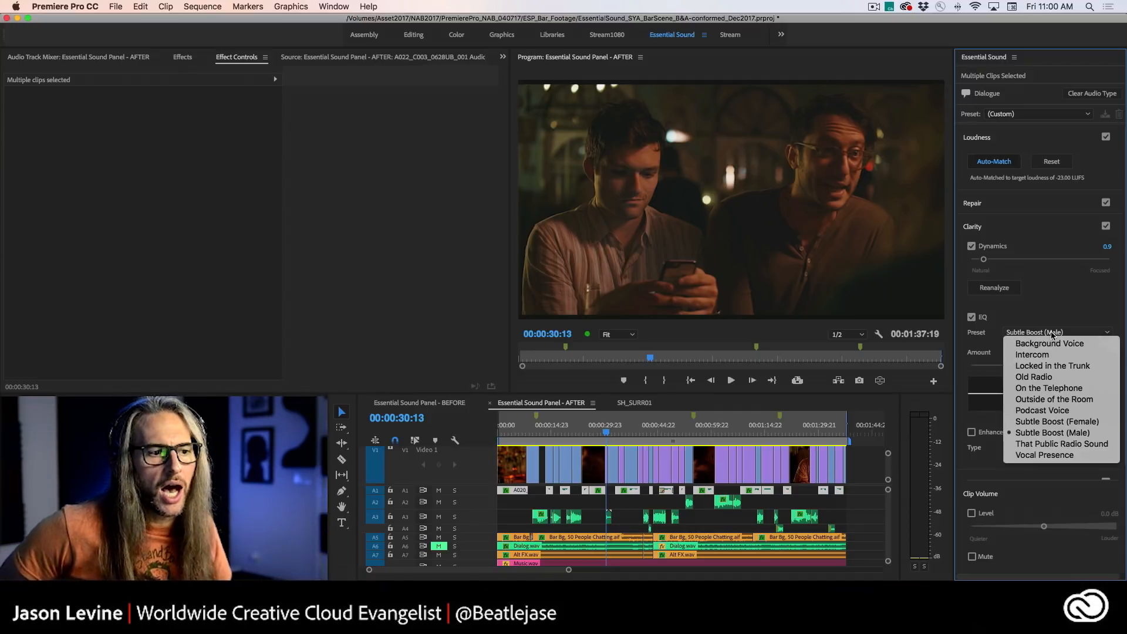
click(1068, 422)
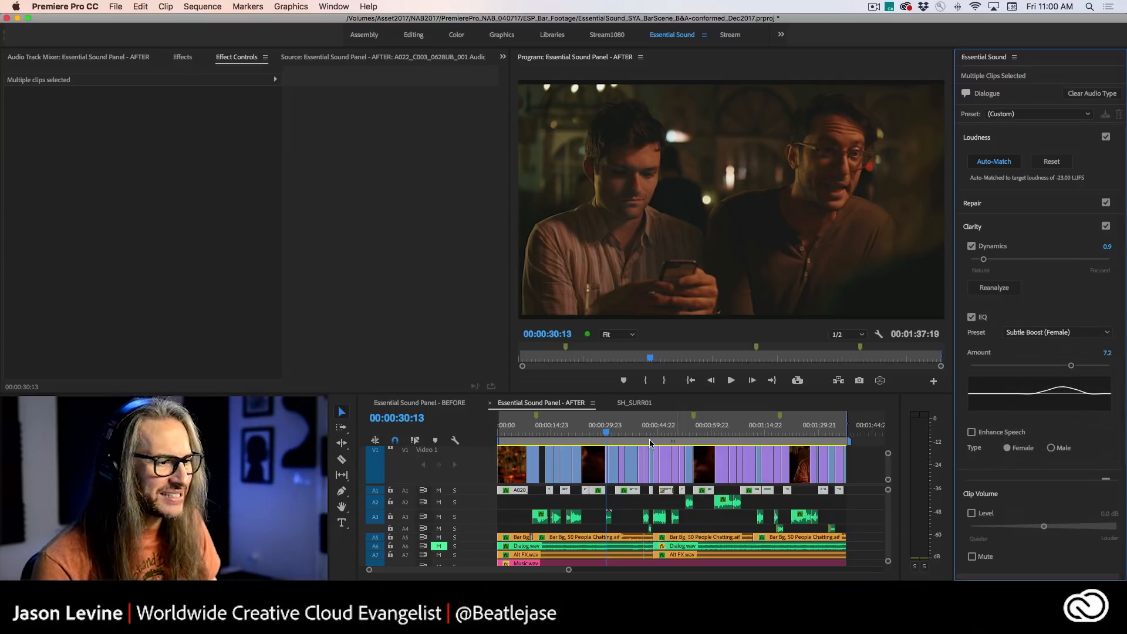
- Play the dialogue from about 00:00:23:12 and switch Enhance Speech on and off again to compare the sound
drag(606, 434, 581, 434)
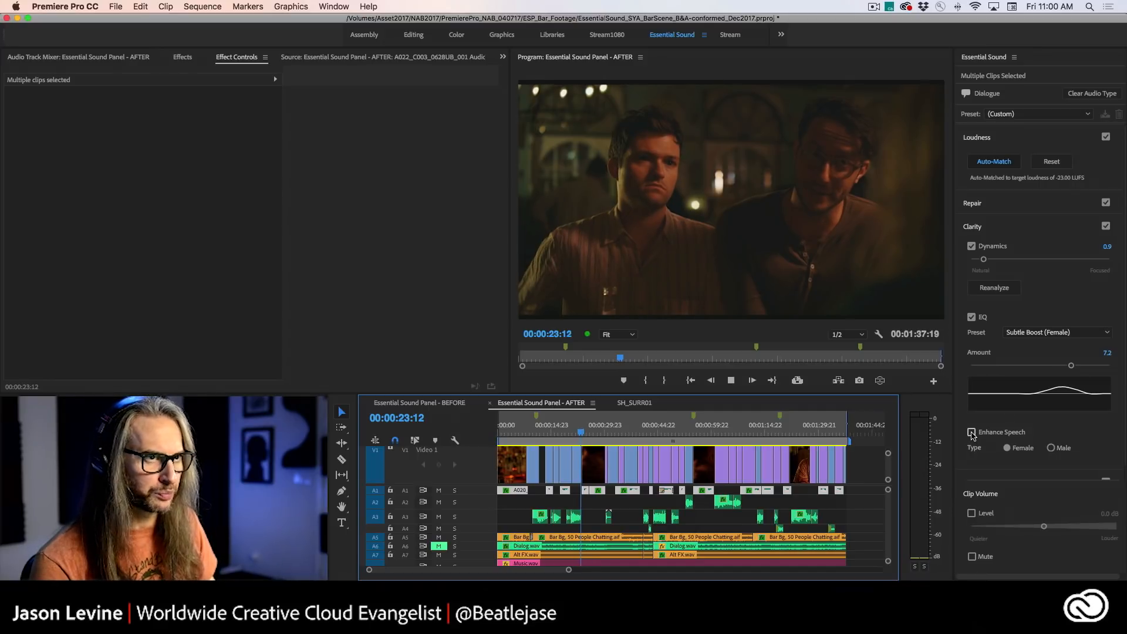
key(space)
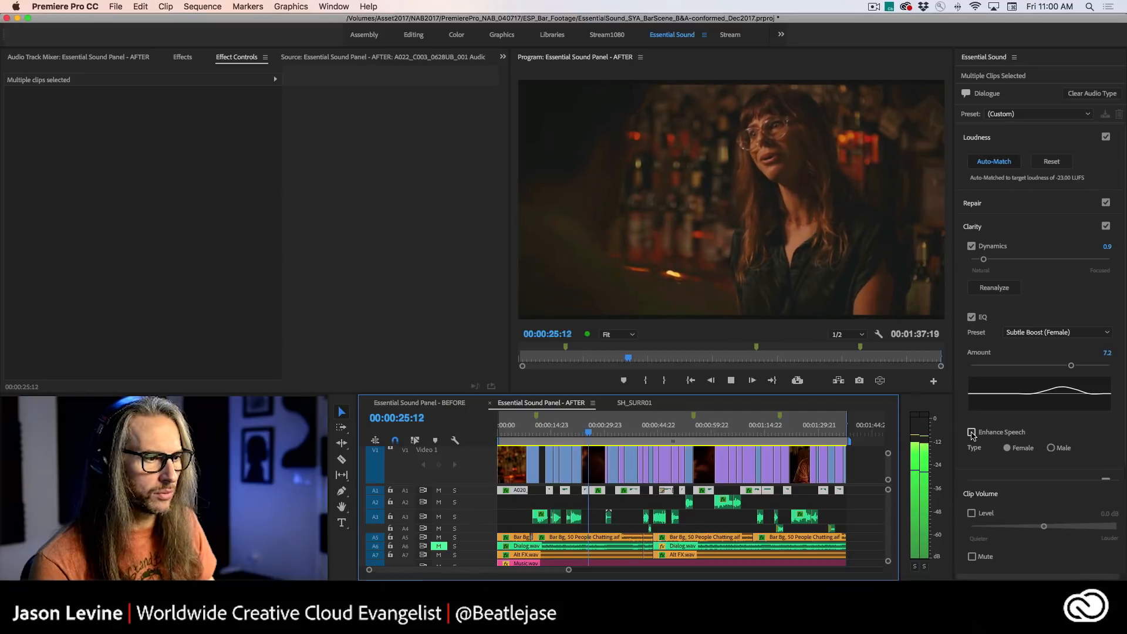
click(971, 433)
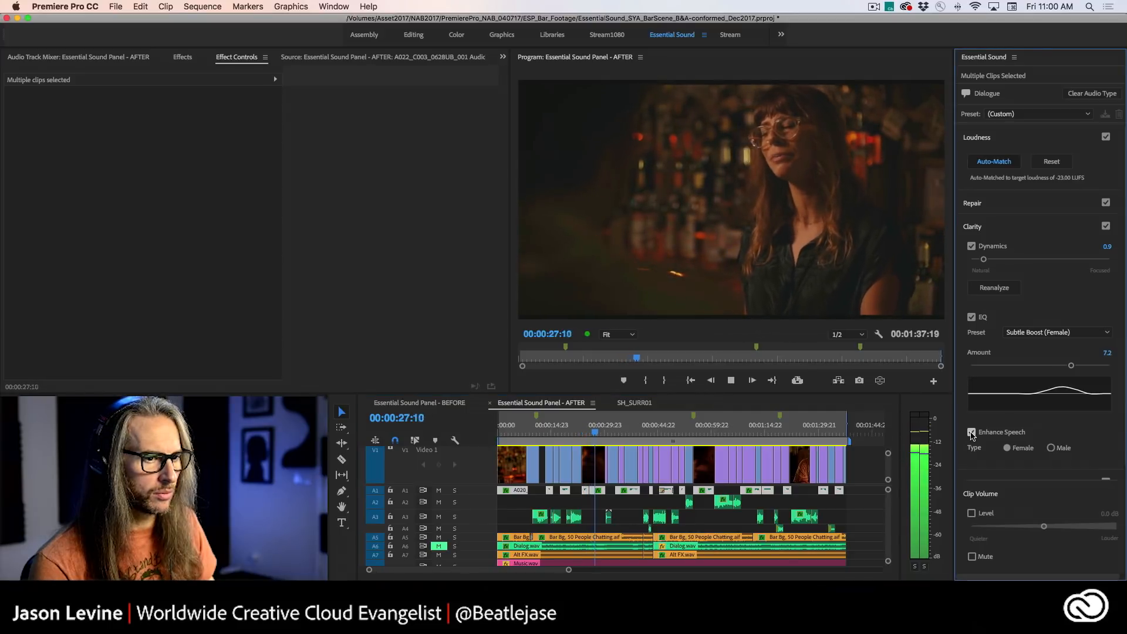
click(972, 433)
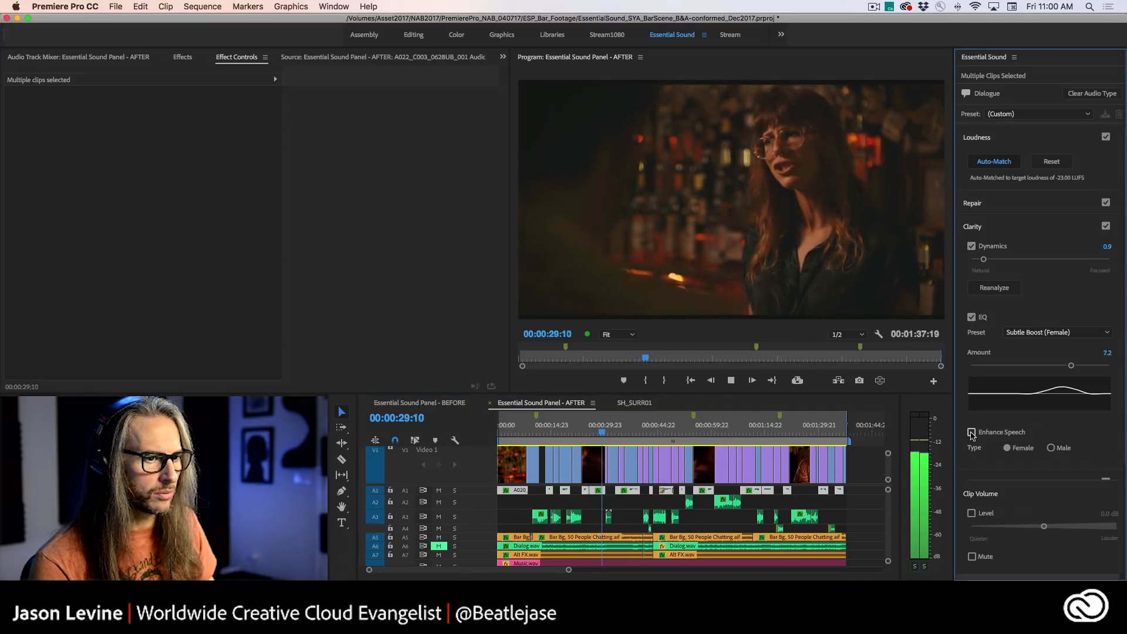
key(space)
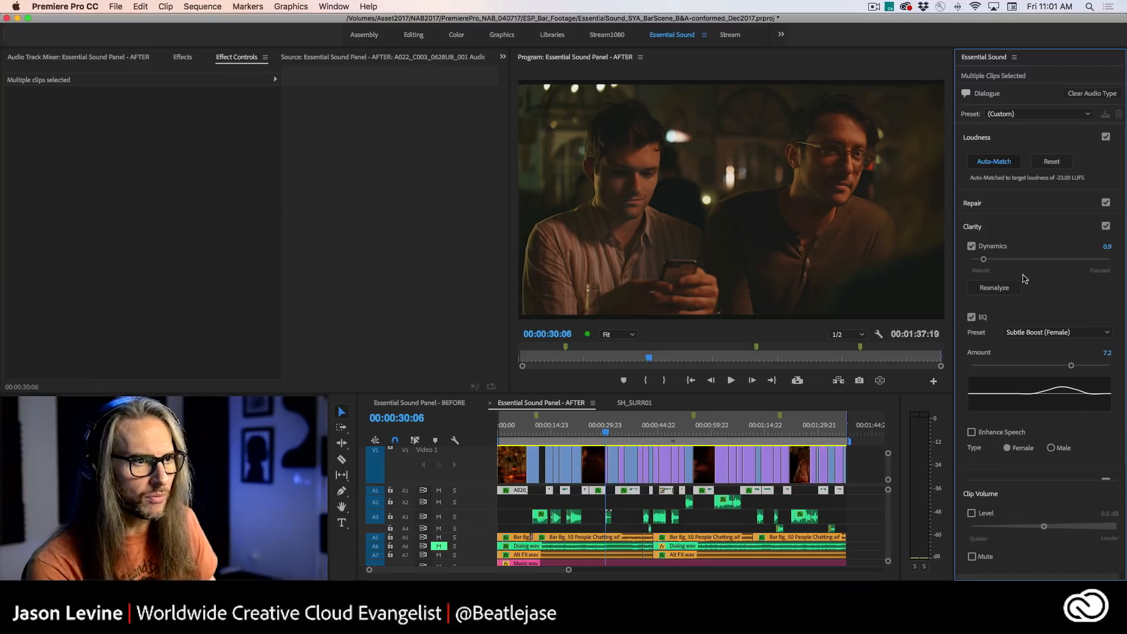
- Collapse the Clarity settings and look over the Reverb option in the dialogue's Creative settings
click(1009, 228)
click(1014, 250)
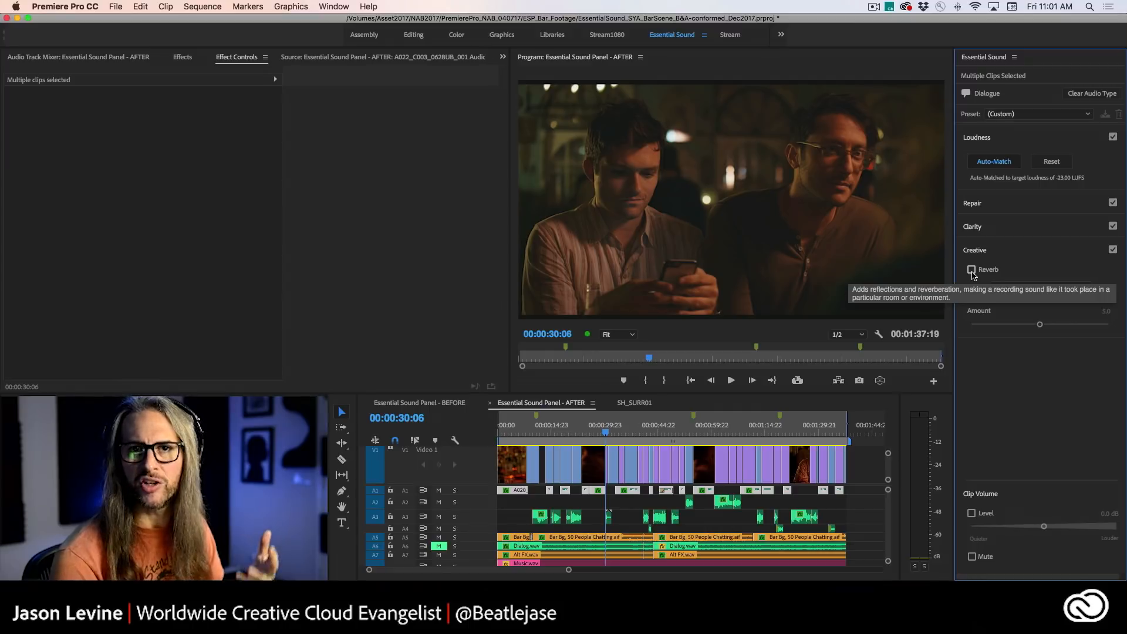
click(1017, 260)
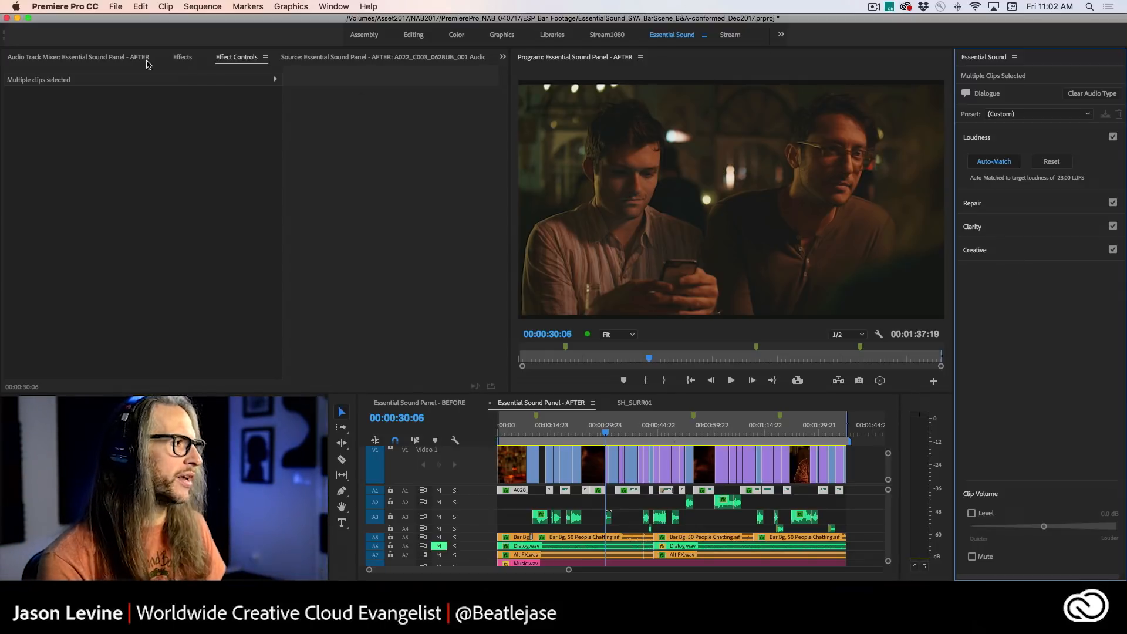
- Show the Audio Track Mixer and solo the four dialogue tracks A1 through A4
click(107, 60)
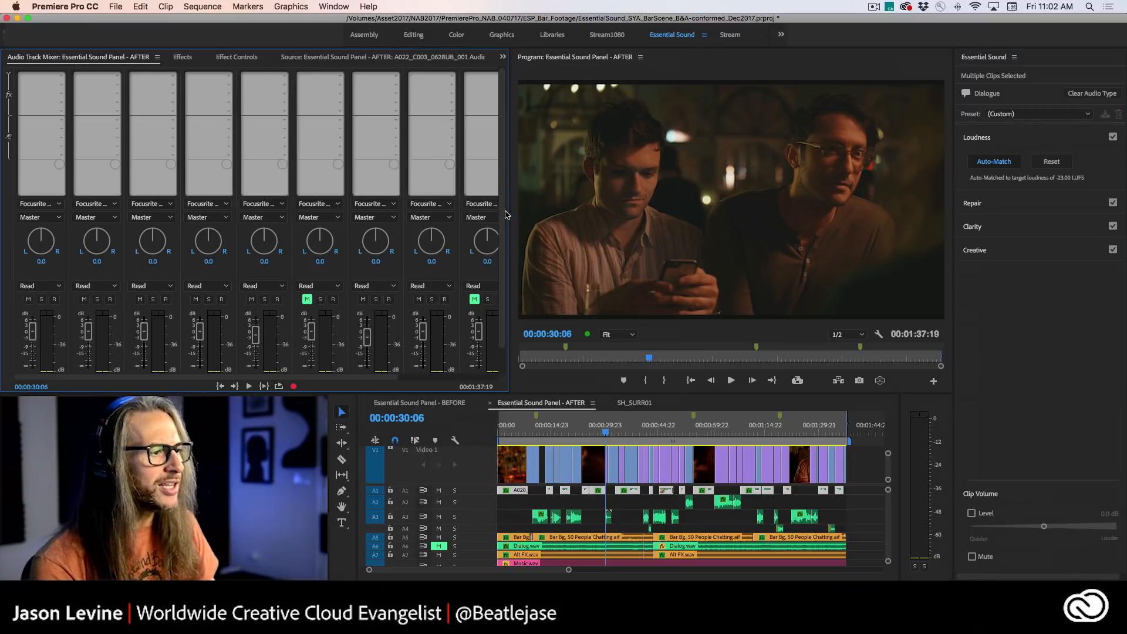
scroll(505, 251, down, 2)
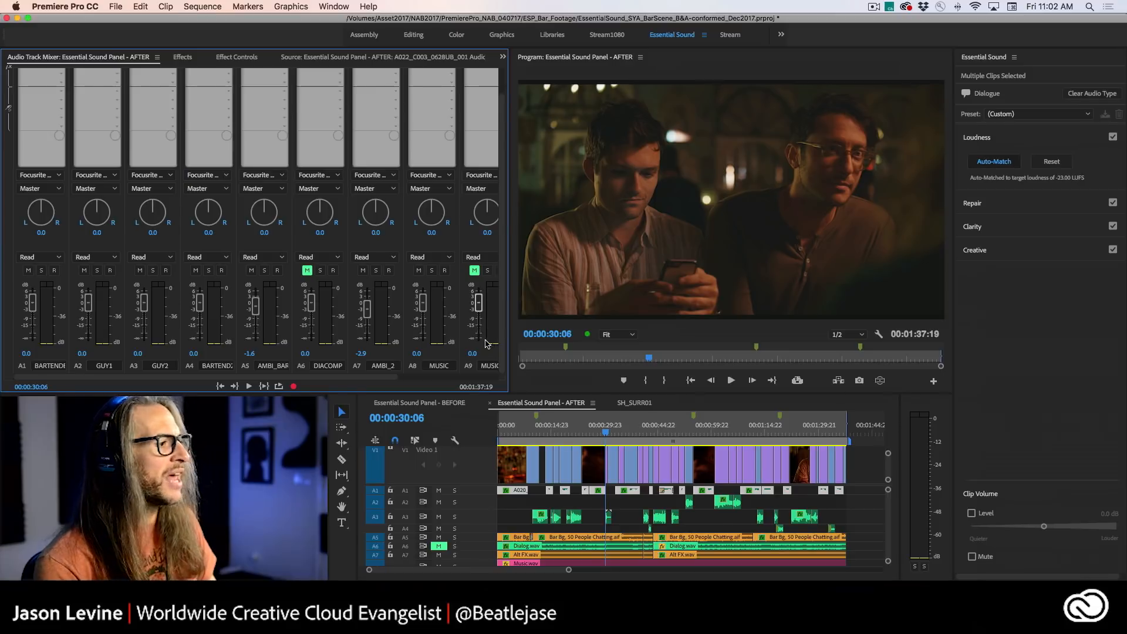
click(41, 270)
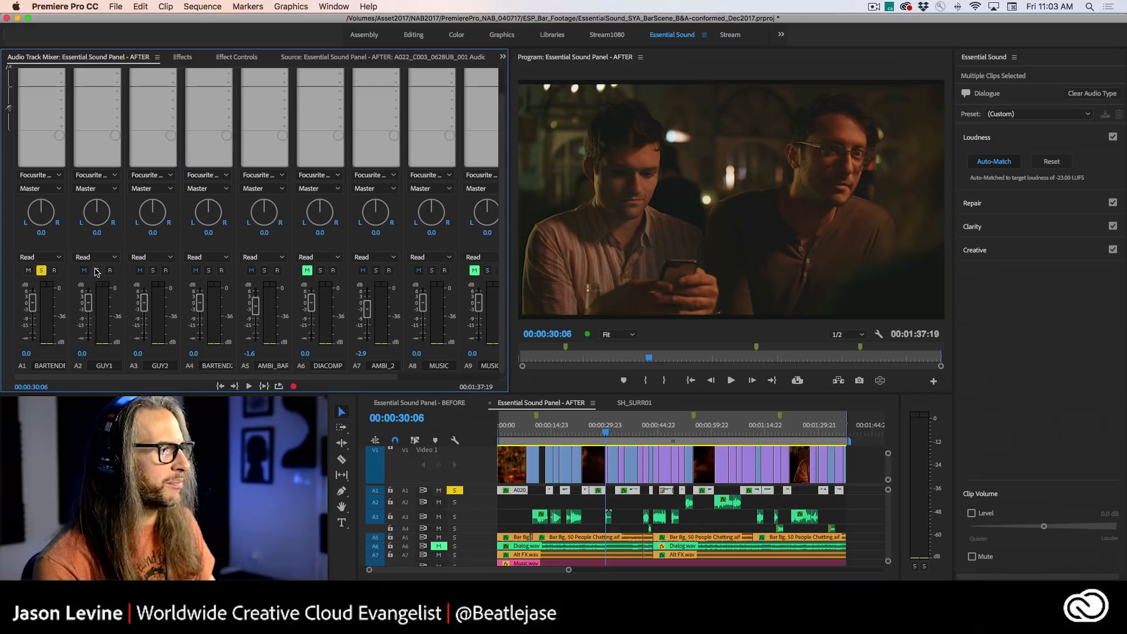
click(96, 270)
click(152, 270)
click(209, 270)
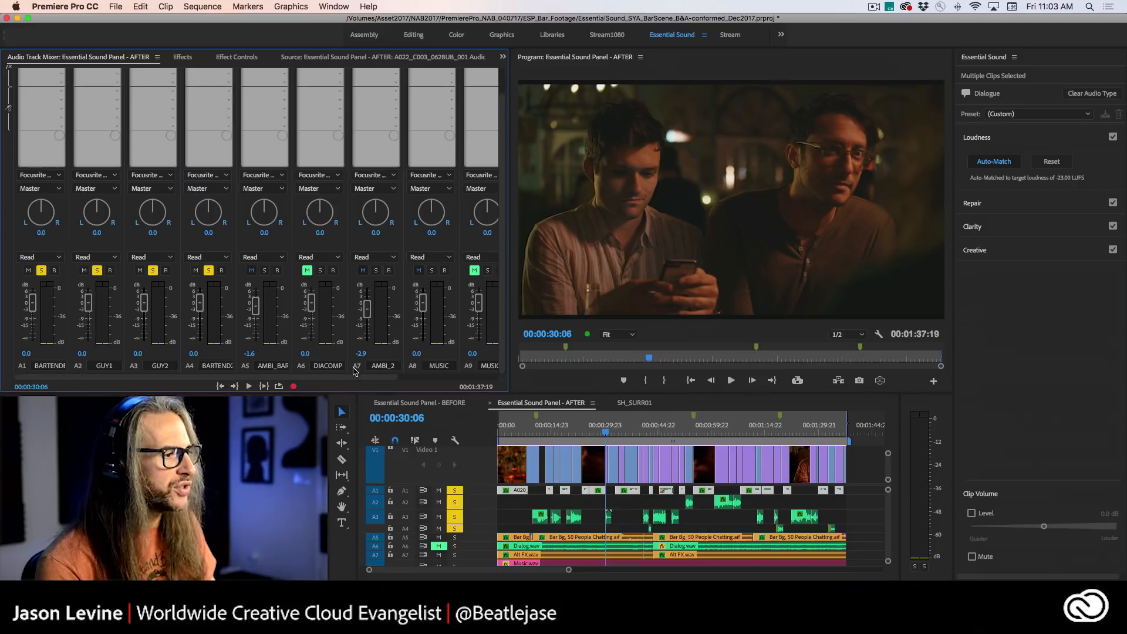
drag(356, 376, 323, 399)
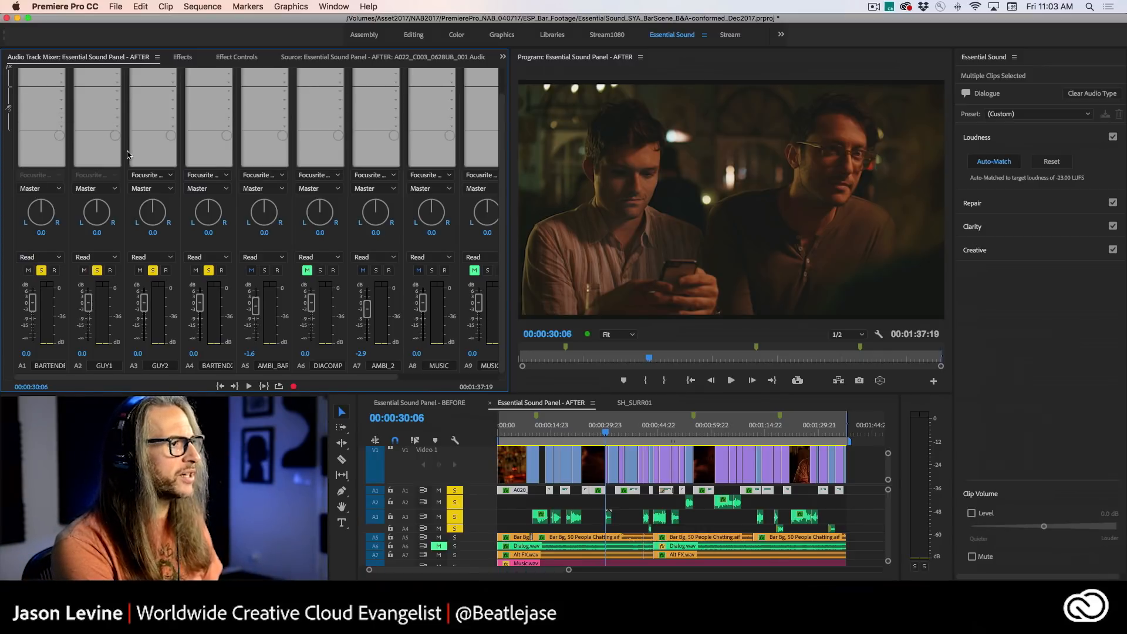
- Examine the Amplitude and Compression effects available for the first effect slot of track A1
scroll(209, 161, up, 2)
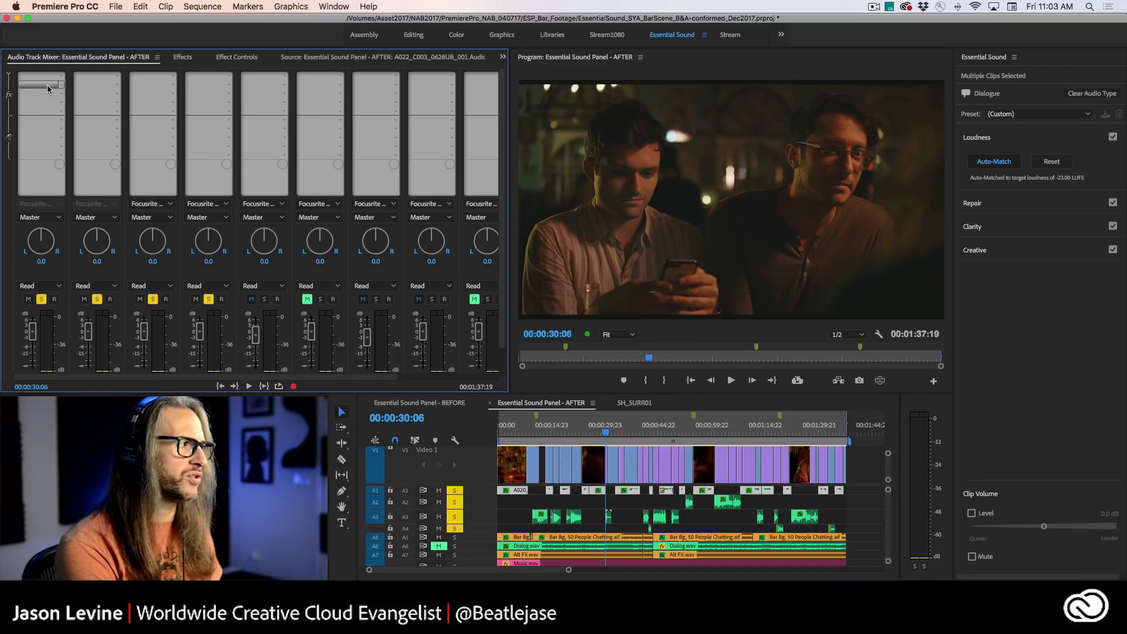
click(62, 76)
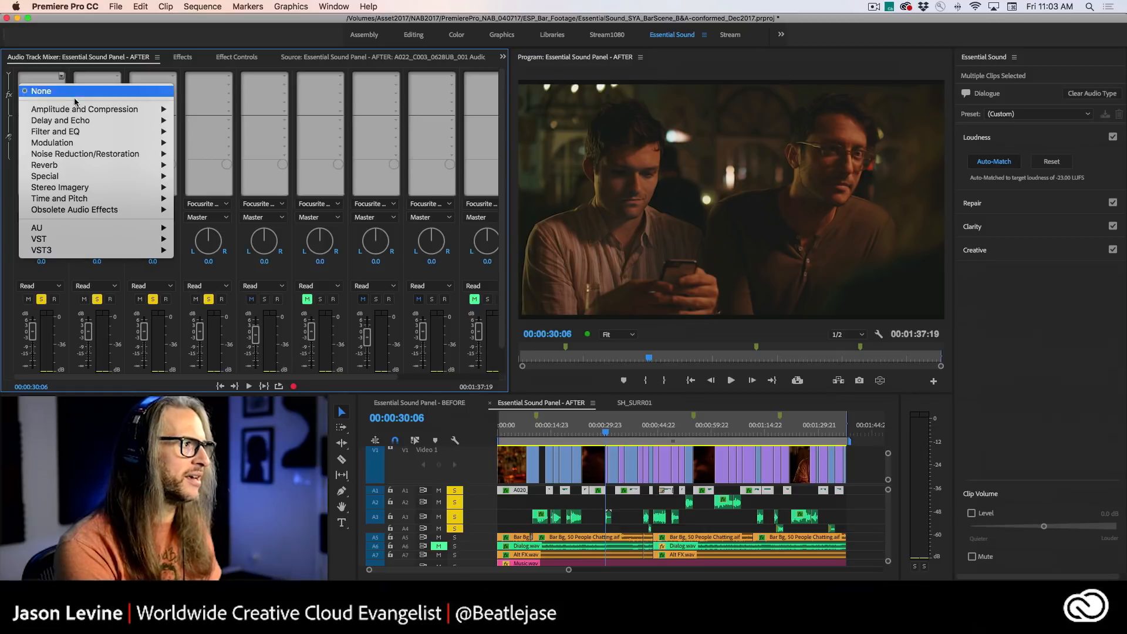
mouse_move(79, 111)
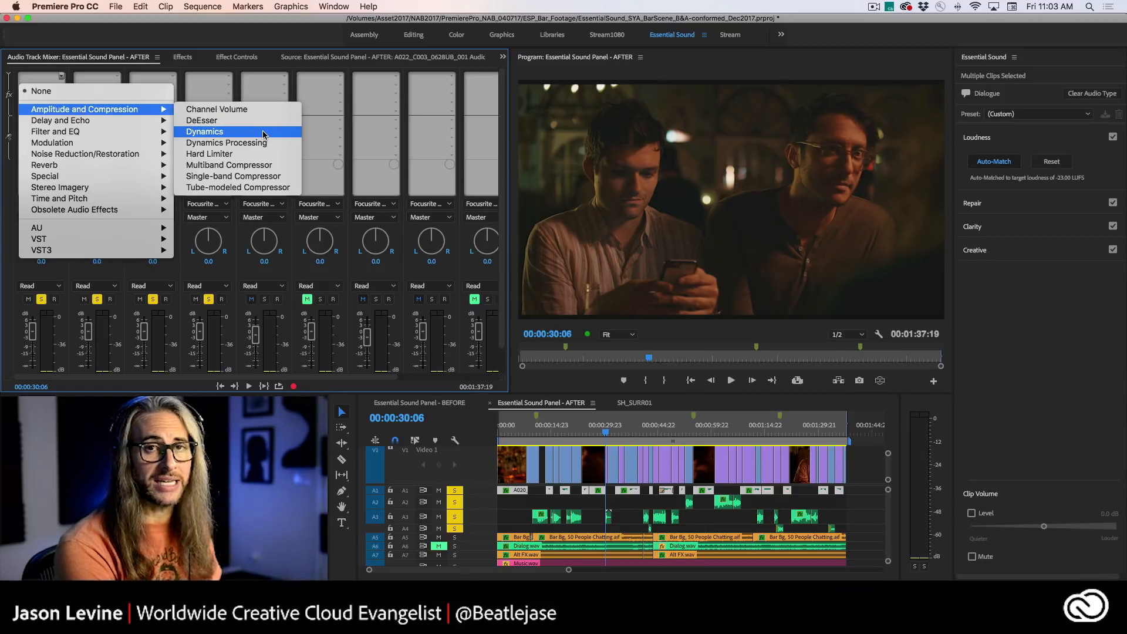
click(47, 56)
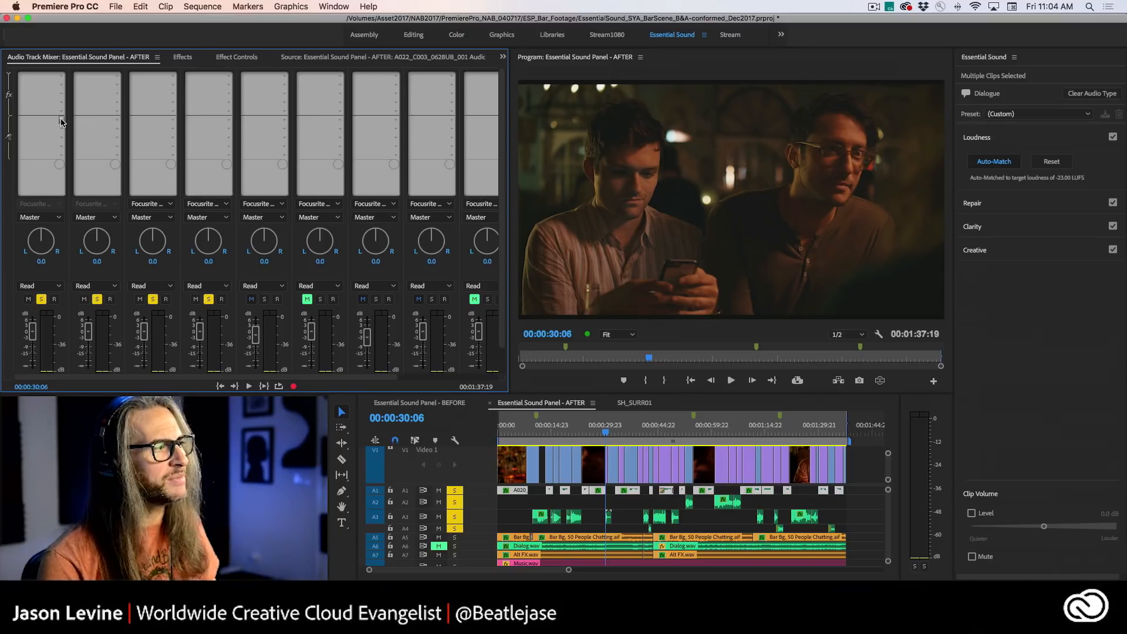
- Create a stereo submix as a send from track A1 and name the submix DIA_MST
click(61, 121)
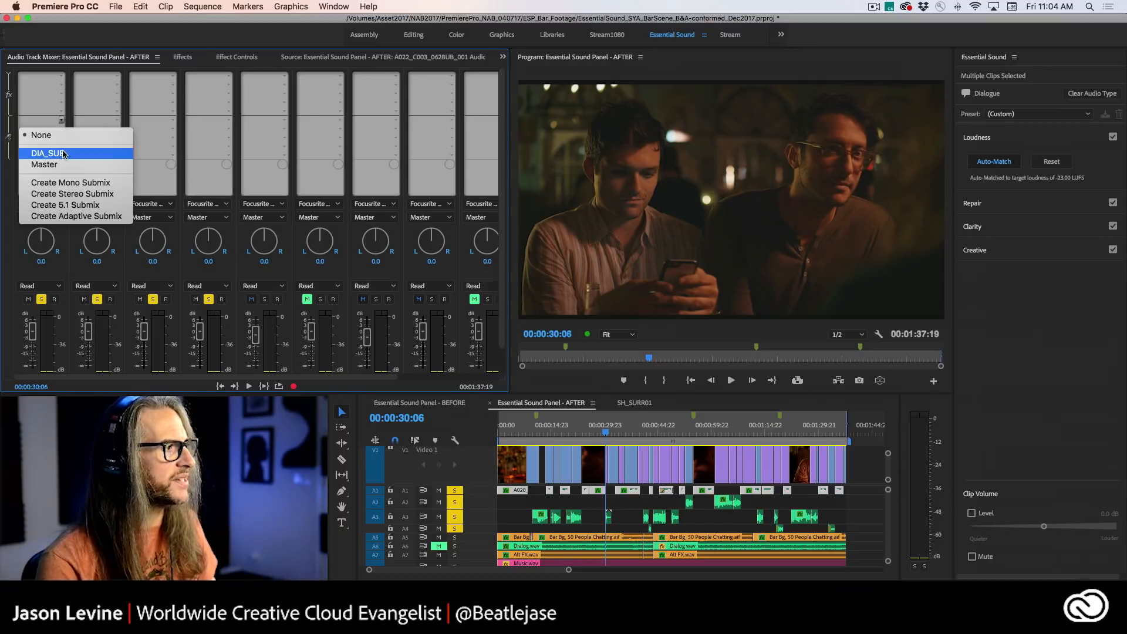
click(114, 194)
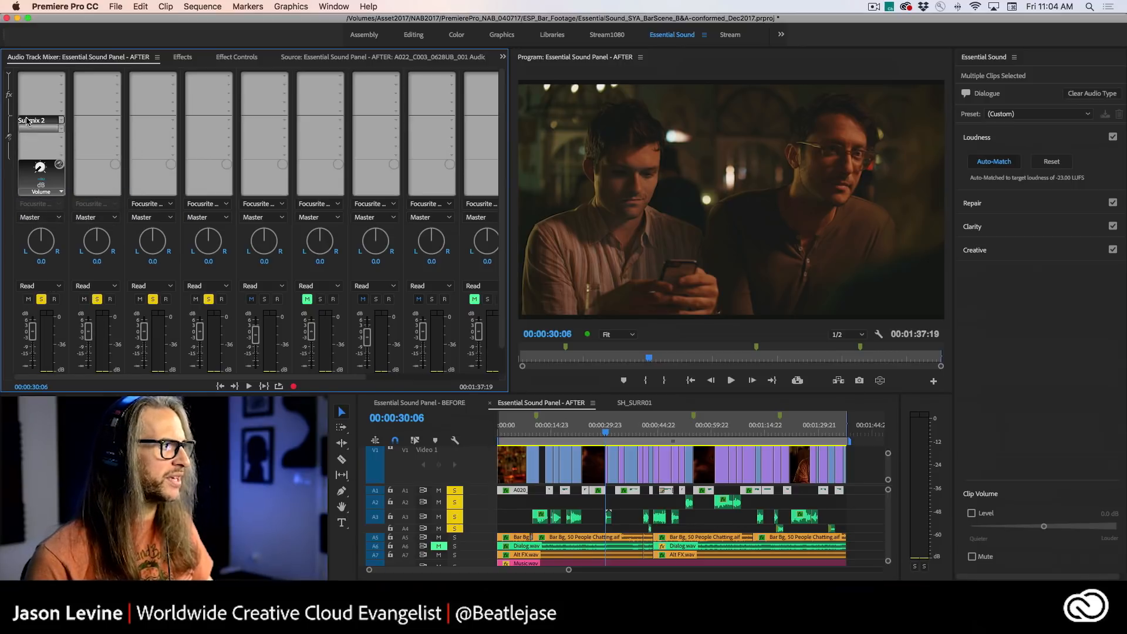
drag(246, 377, 471, 379)
scroll(502, 337, down, 2)
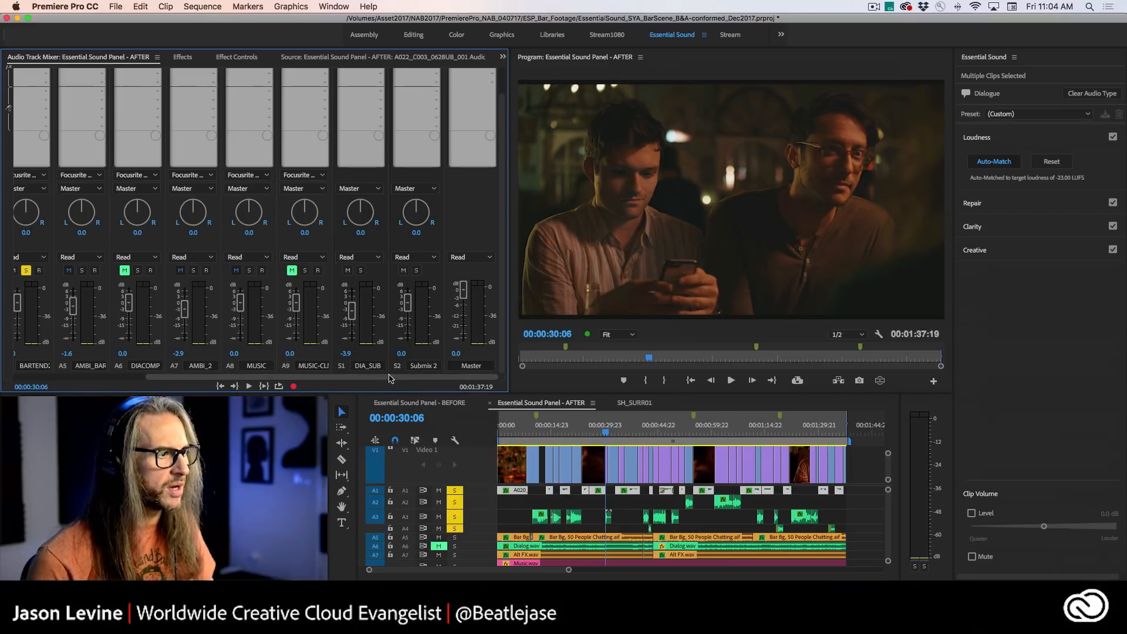
click(418, 366)
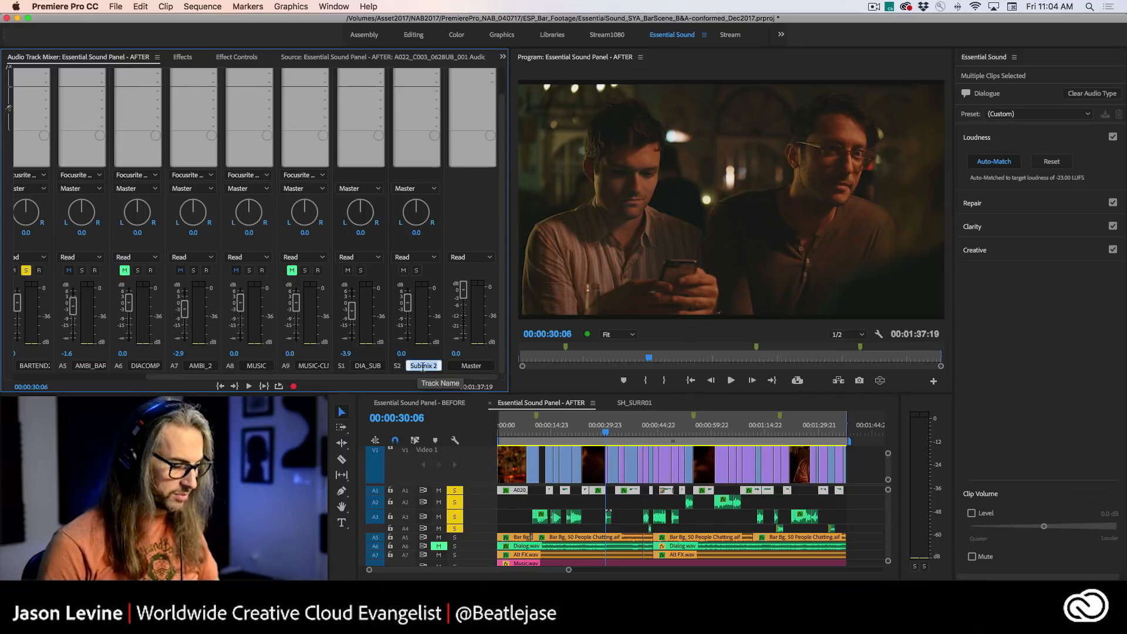
text(DIA_)
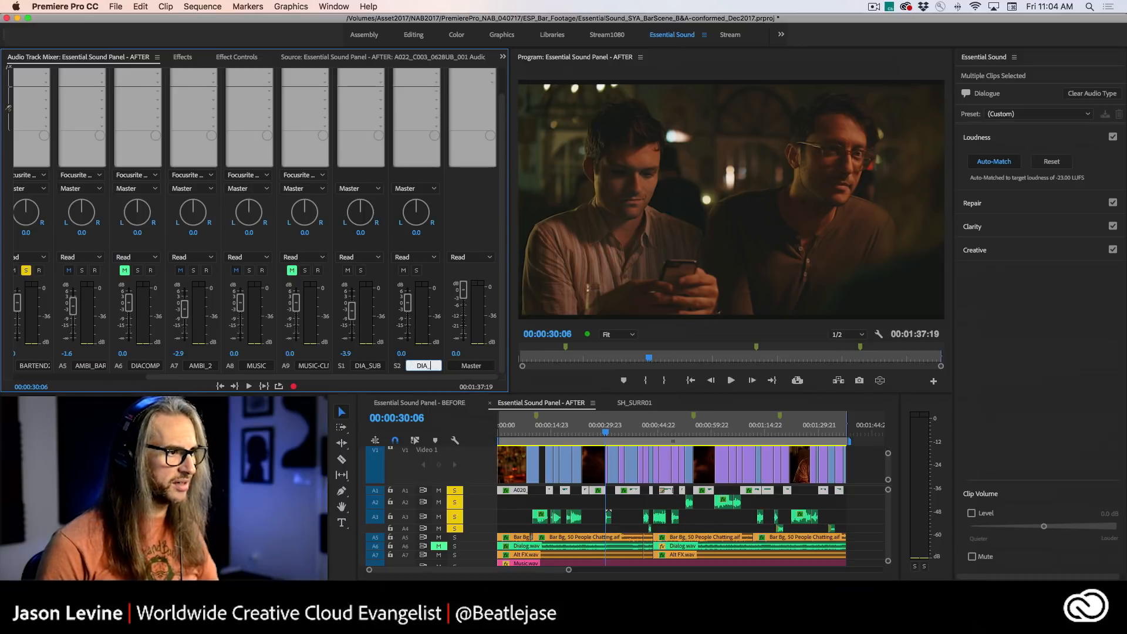
text(MST)
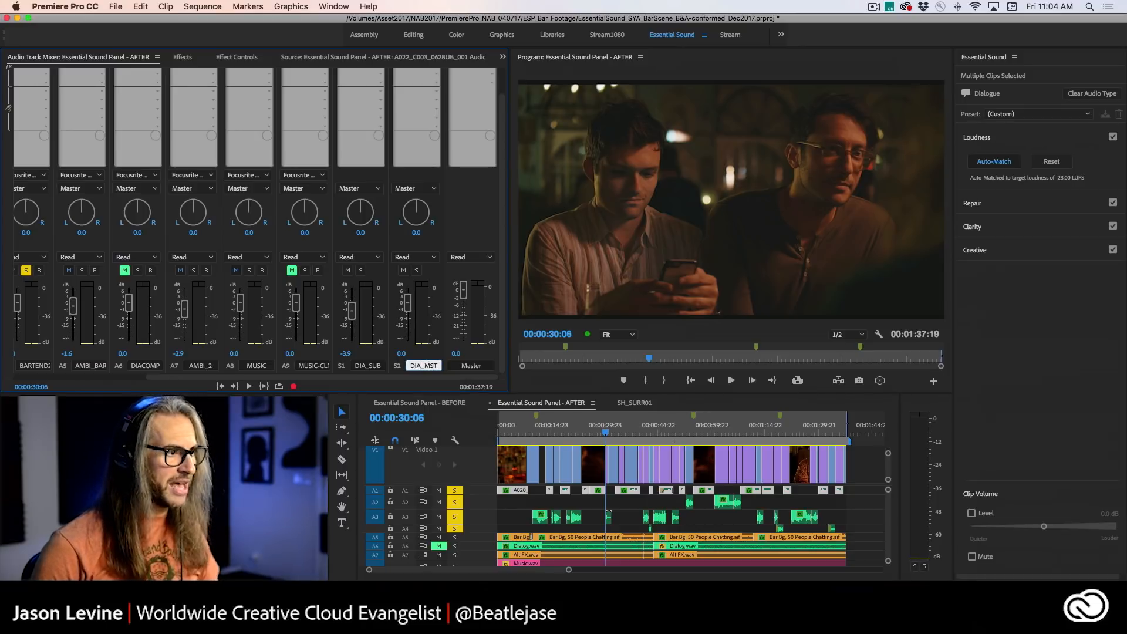
key(Return)
- Assign a send to the DIA_MST submix on tracks A2, A3 and A4
drag(356, 378, 178, 379)
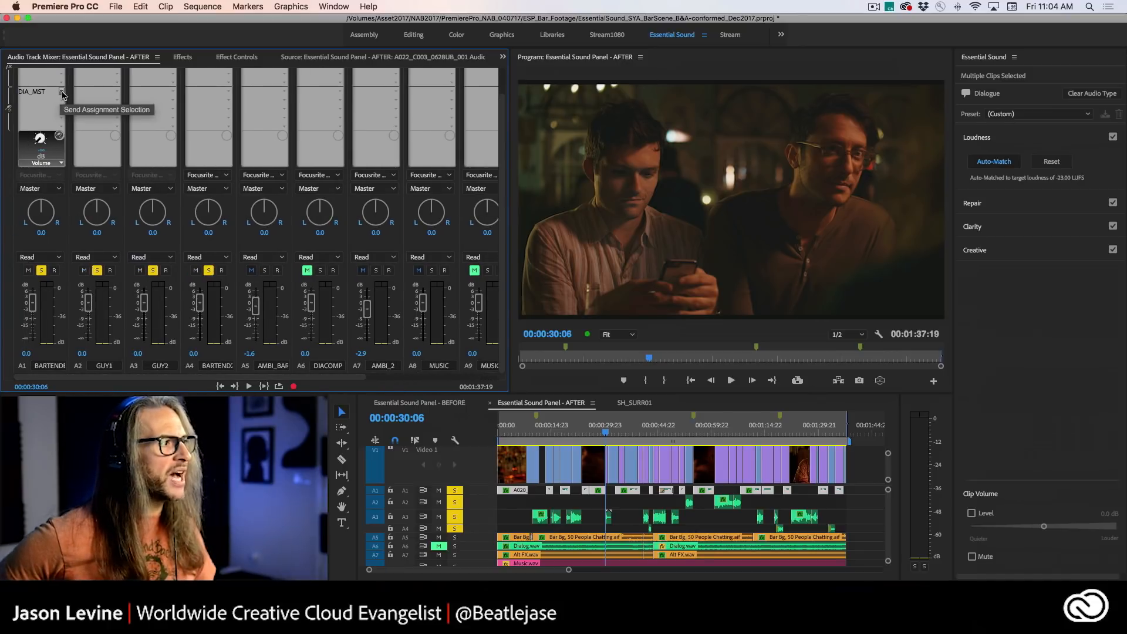
click(116, 93)
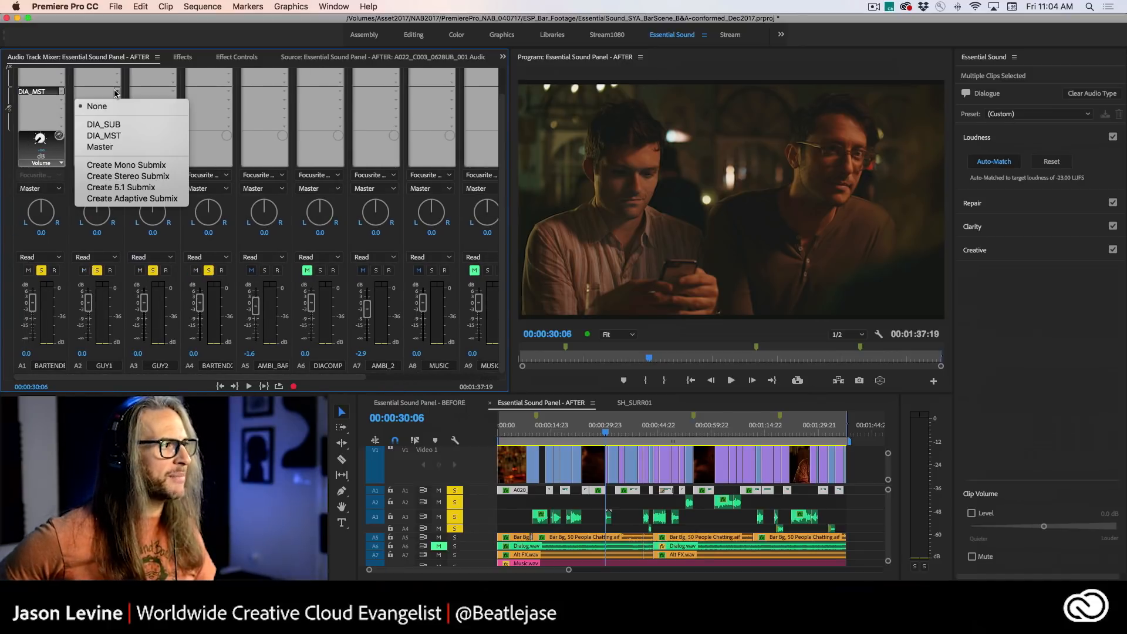
click(130, 137)
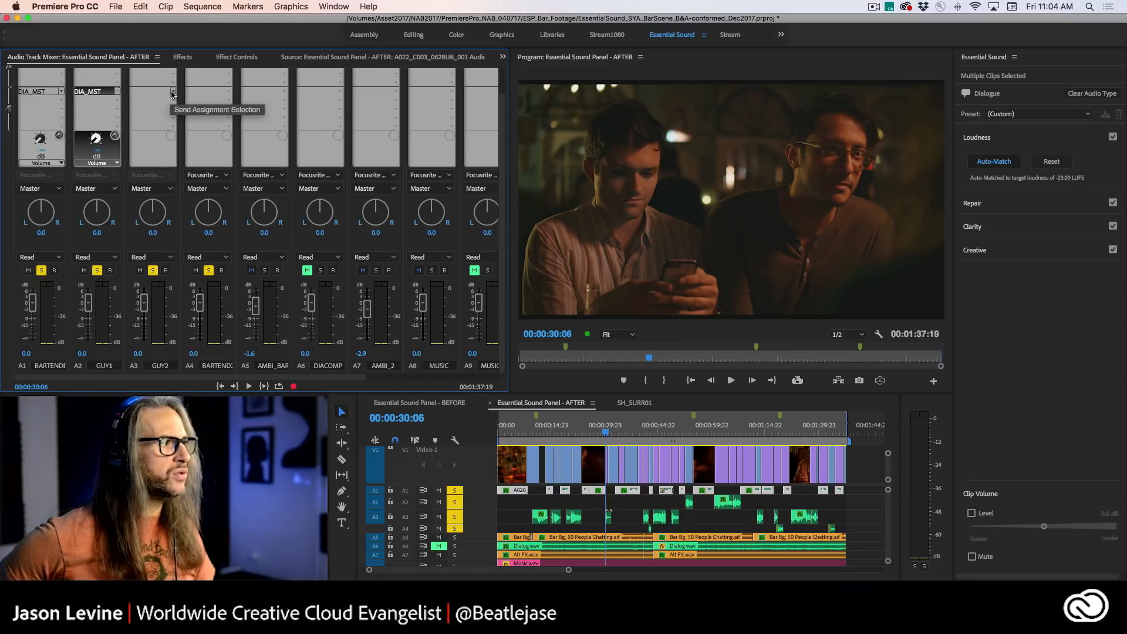
click(172, 93)
click(179, 136)
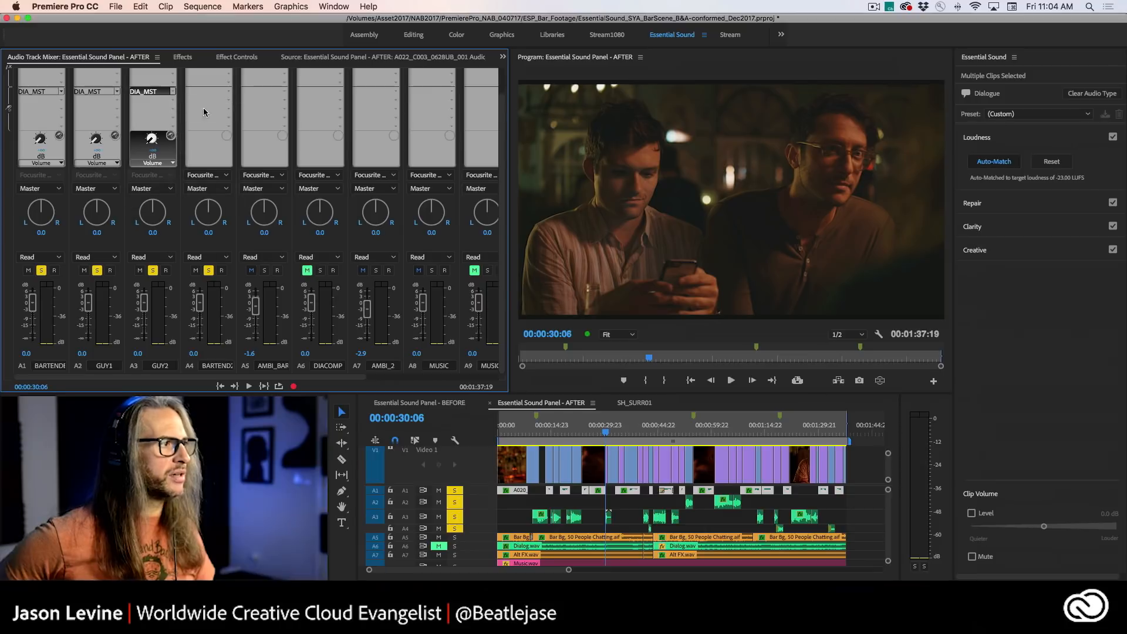
click(228, 91)
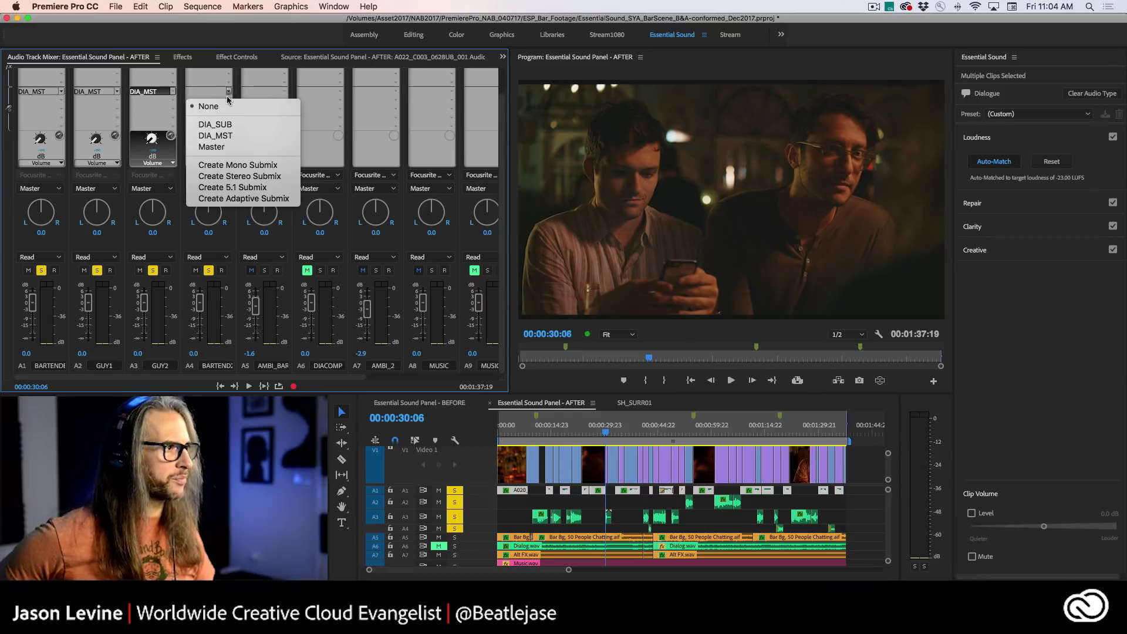
click(226, 136)
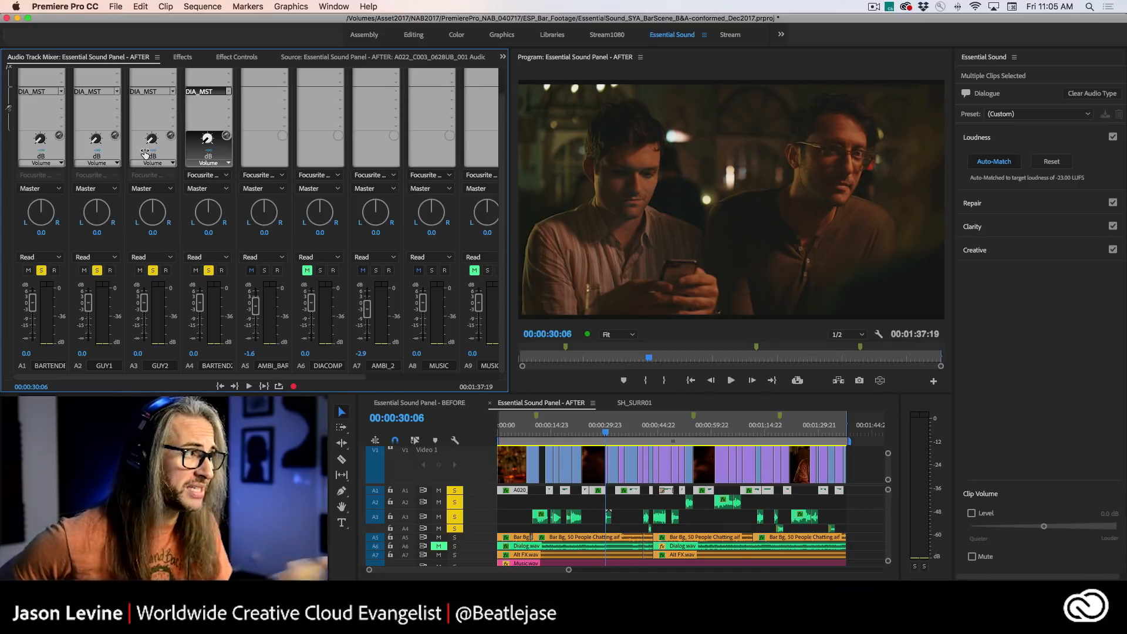
- Set the DIA_MST send volume to 0 dB on each of the tracks A1, A2, A3 and A4
drag(42, 151, 45, 151)
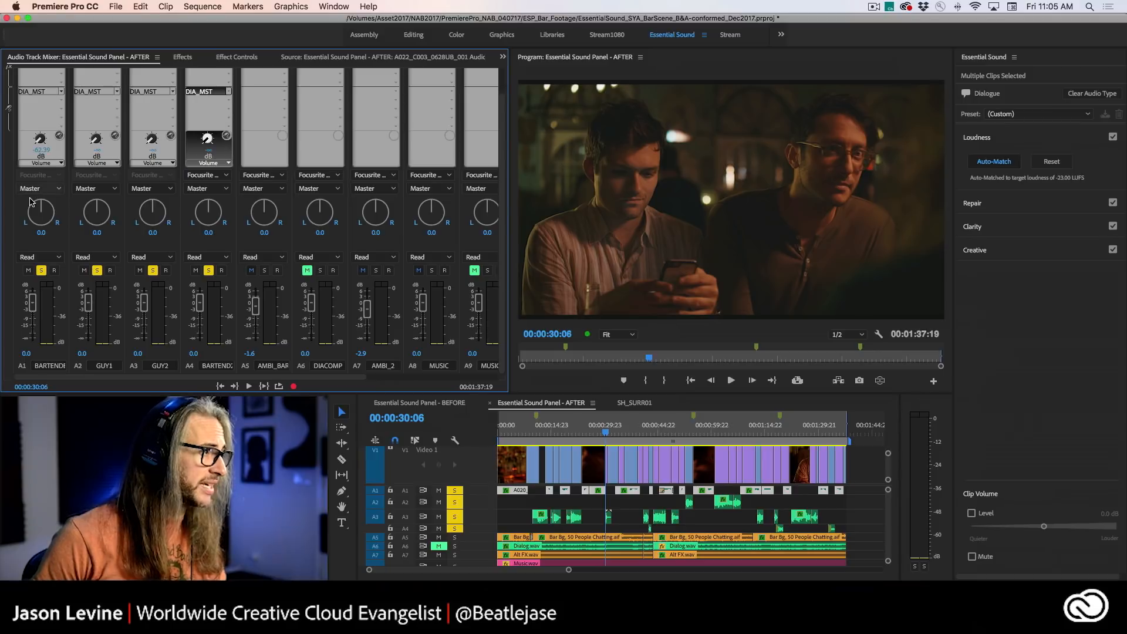
click(41, 151)
text(0)
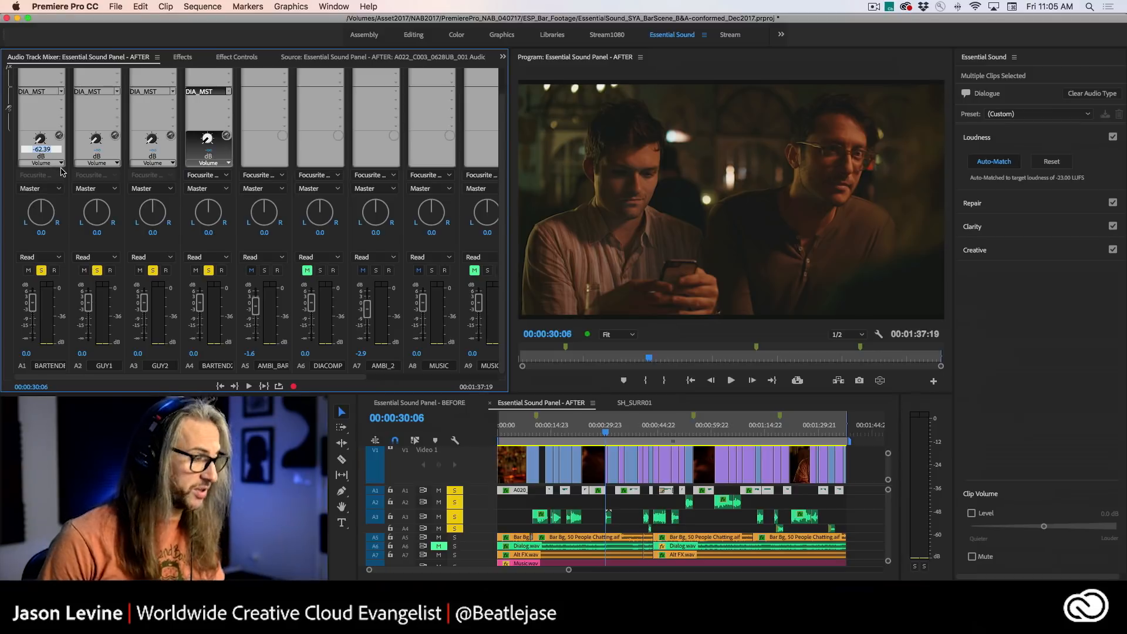
click(97, 150)
text(0)
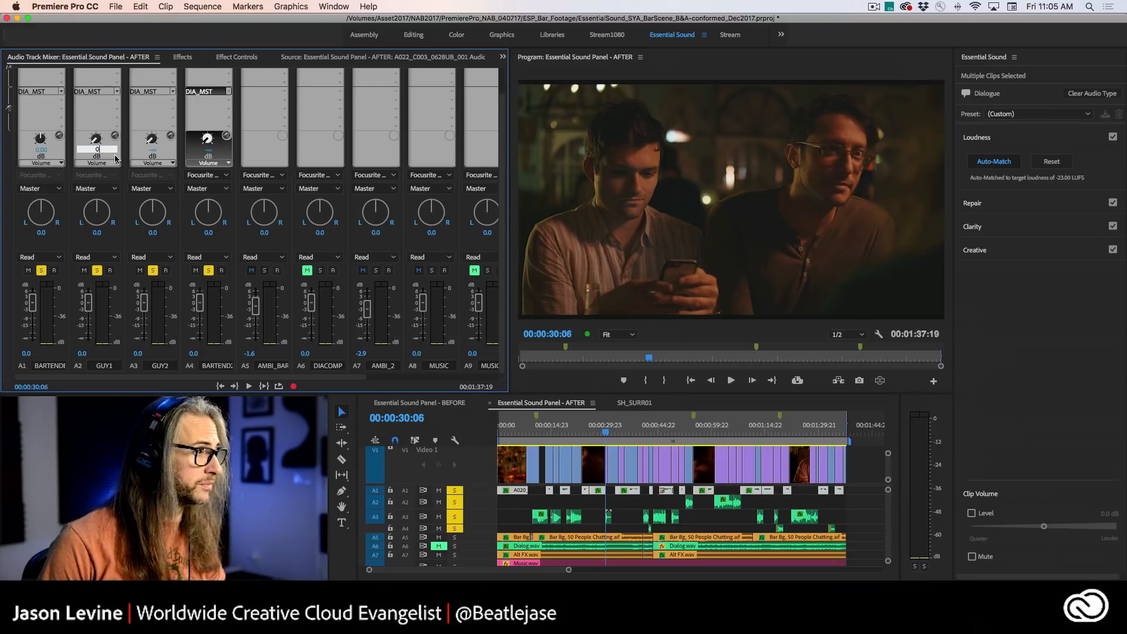
click(152, 151)
text(0)
click(209, 150)
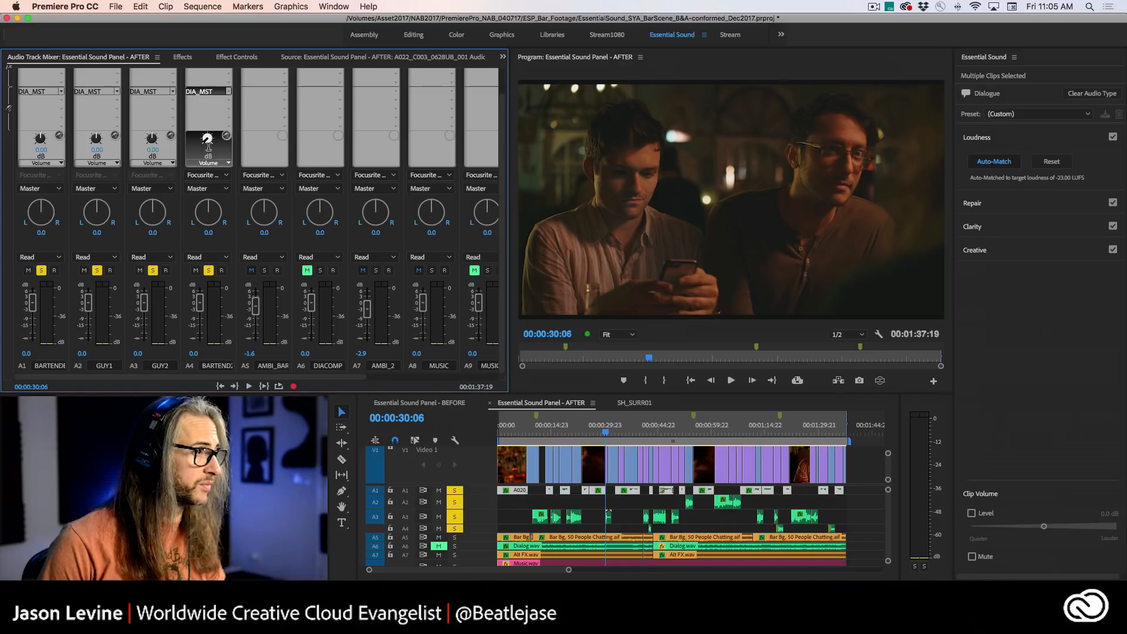
text(0)
key(Return)
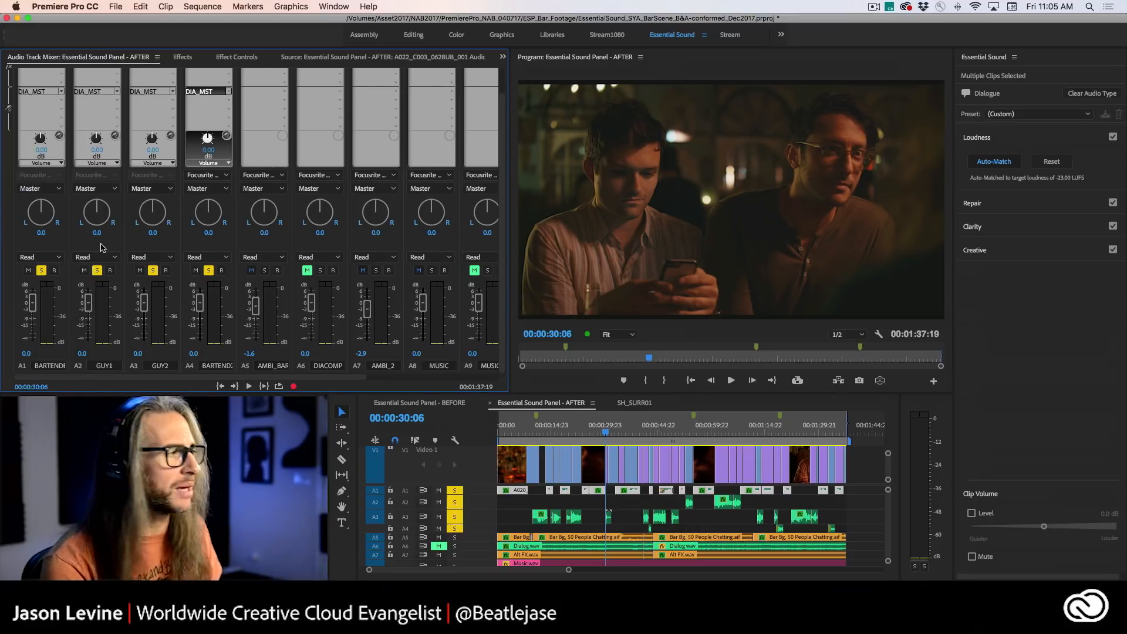
- Switch the DIA_MST sends on A3 and A2 to Balance and set them to about 34 and about -24
click(61, 164)
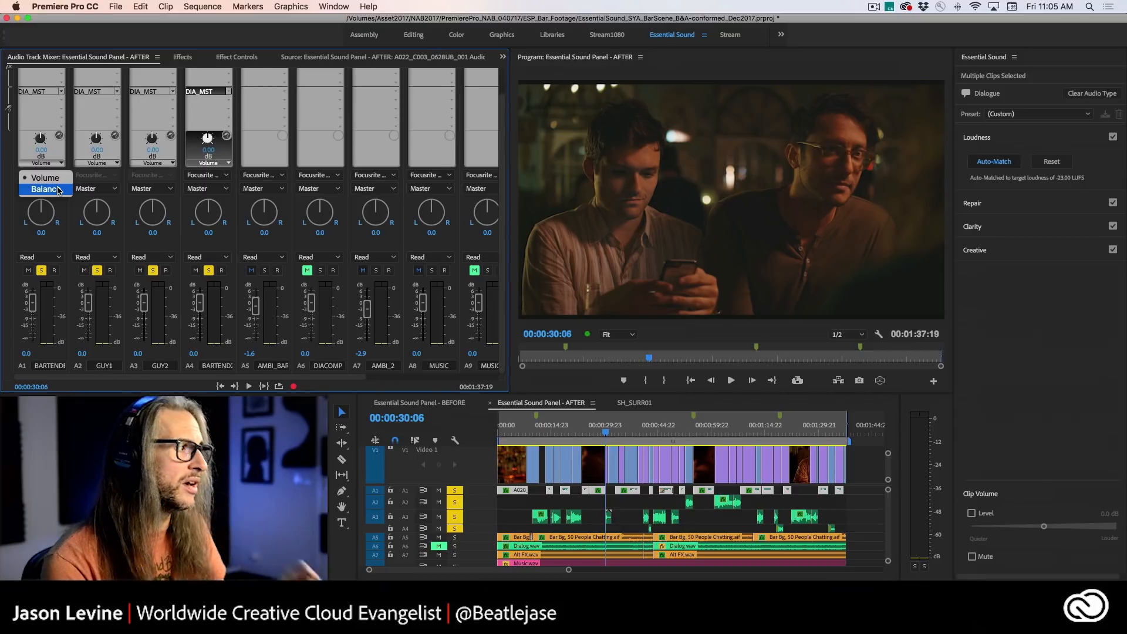
click(105, 179)
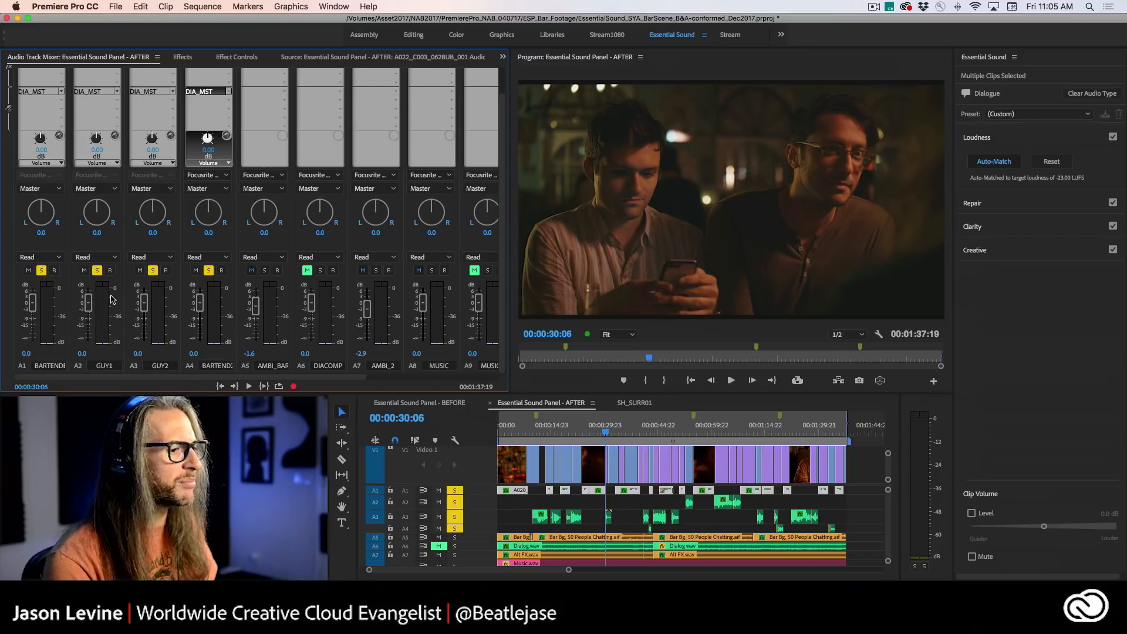
click(155, 163)
click(163, 191)
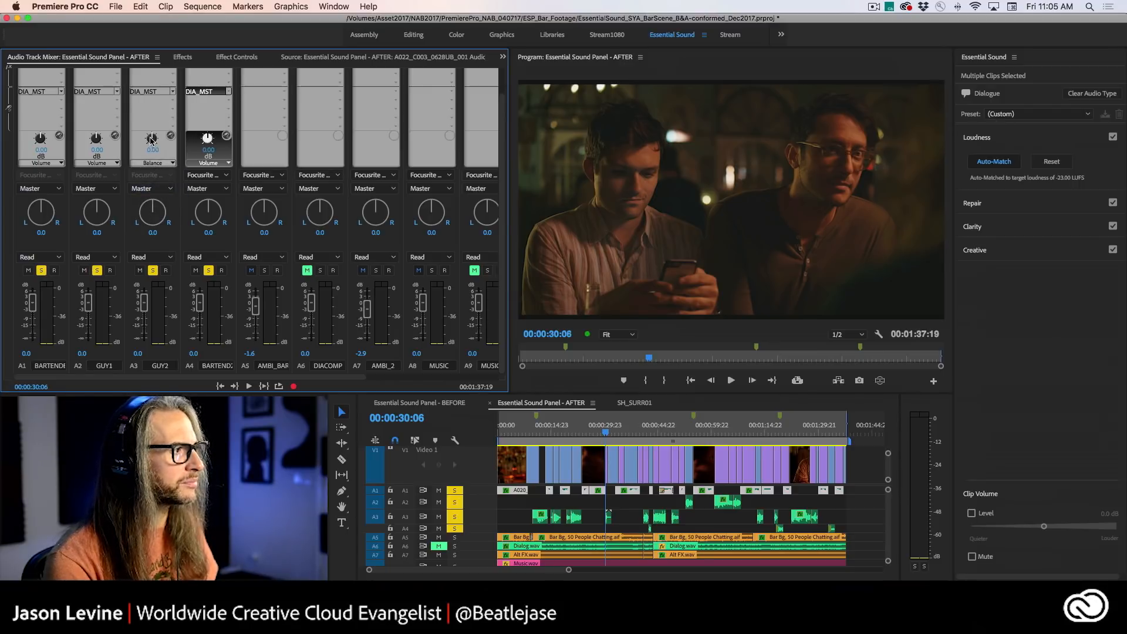
mouse_move(152, 134)
mouse_down()
mouse_move(167, 127)
mouse_move(164, 148)
mouse_up()
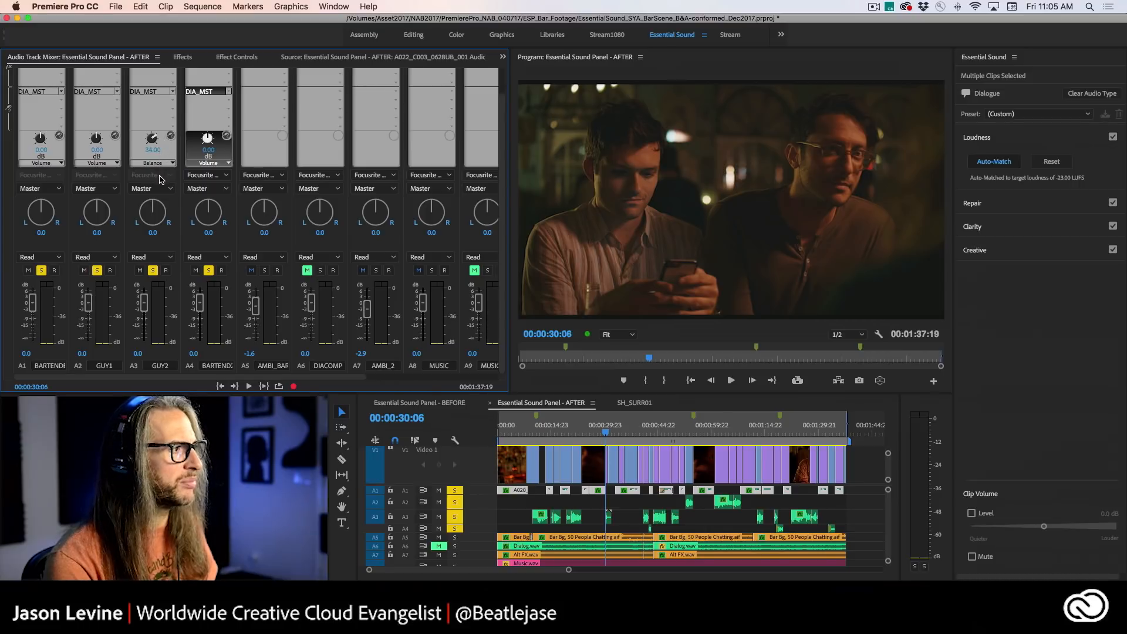
click(101, 162)
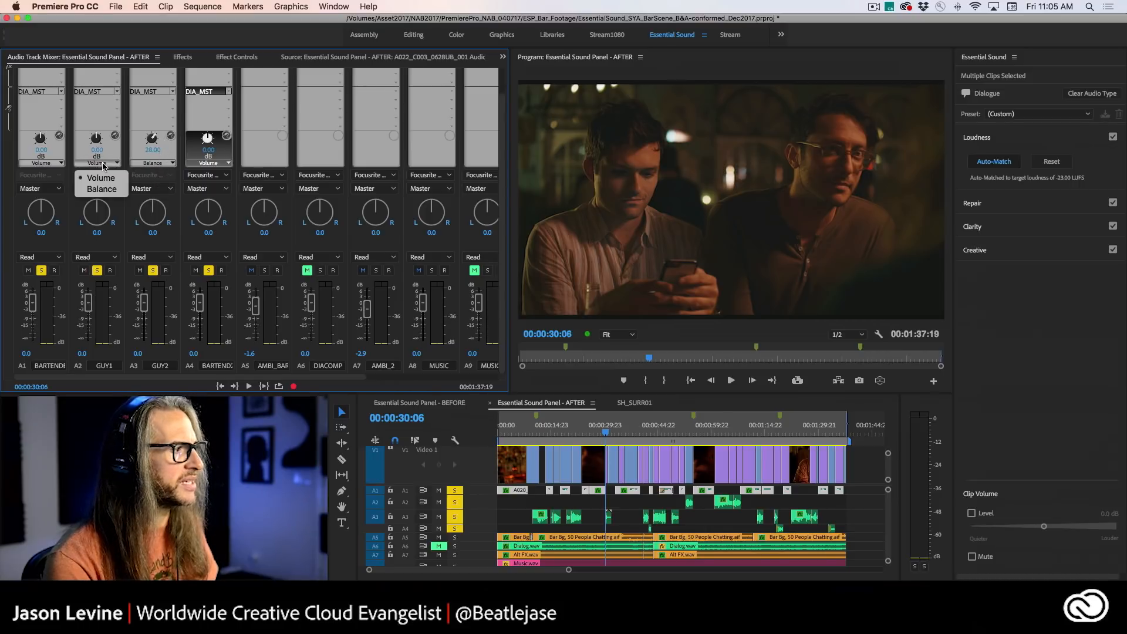
click(104, 189)
drag(97, 138, 150, 148)
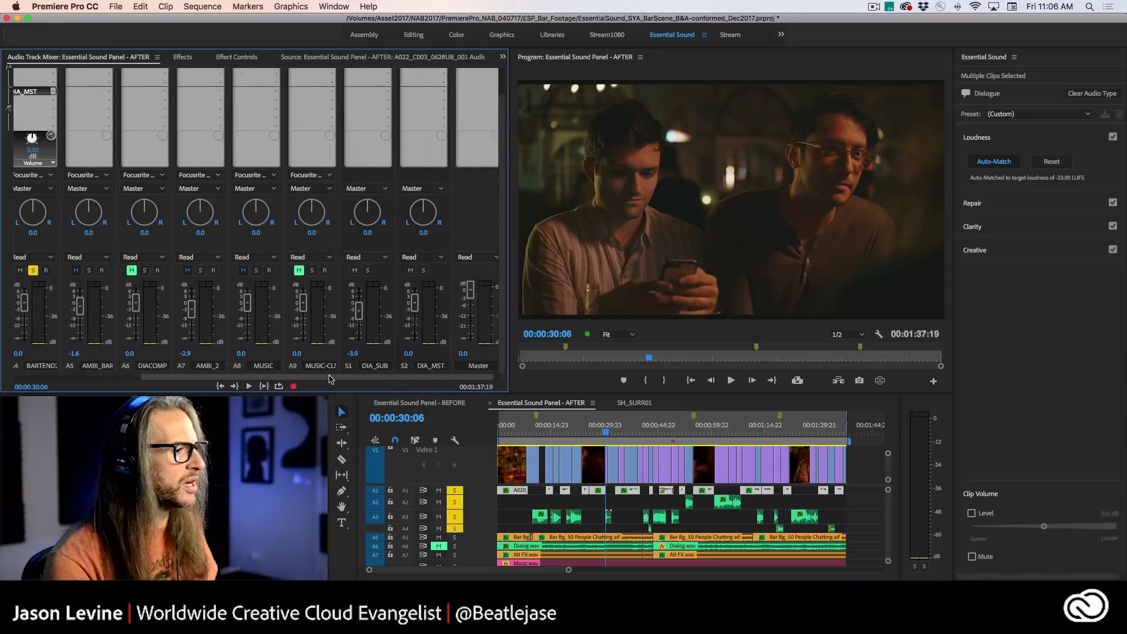
- Play the dialogue from 00:00:13:11 and check the fader options of the A1 send and the send destinations of DIA_MST
right_click(20, 104)
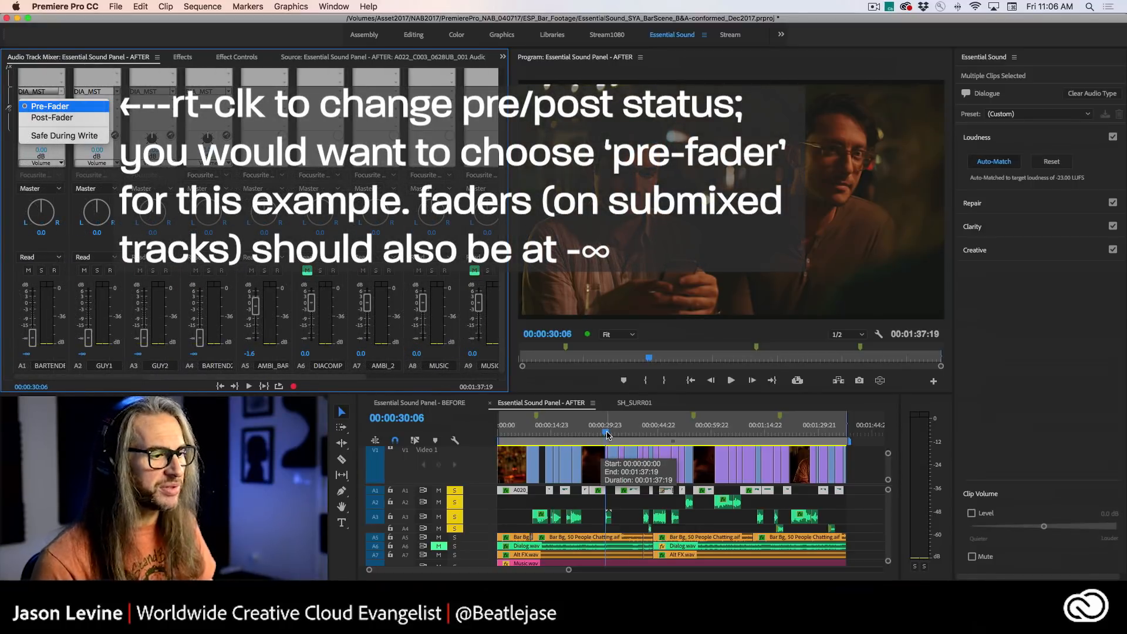
drag(609, 435, 547, 435)
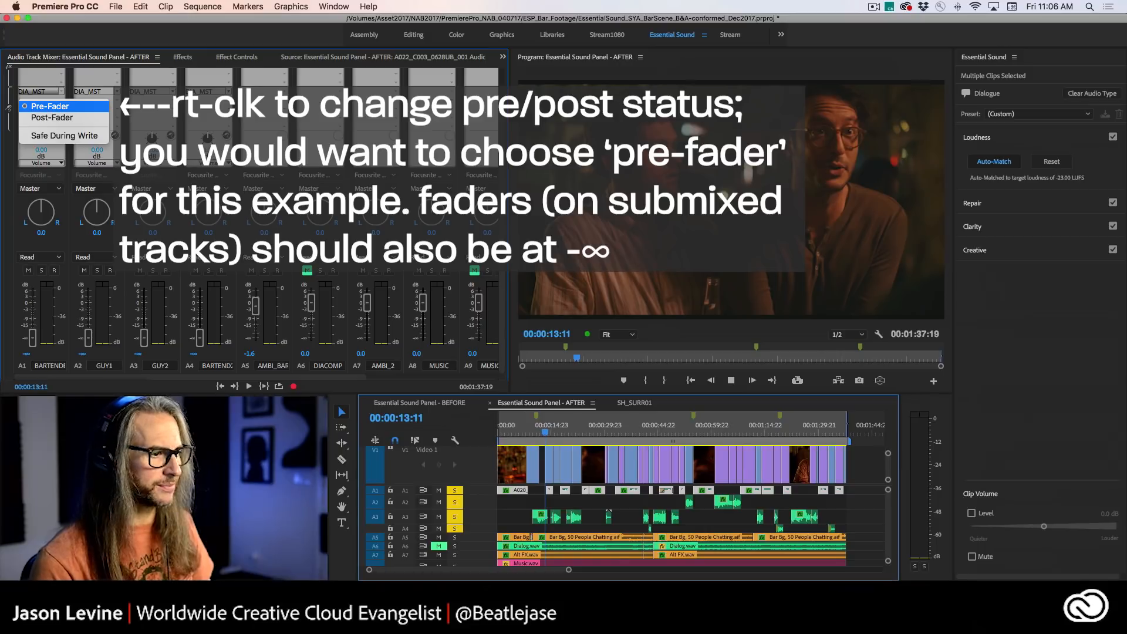
key(space)
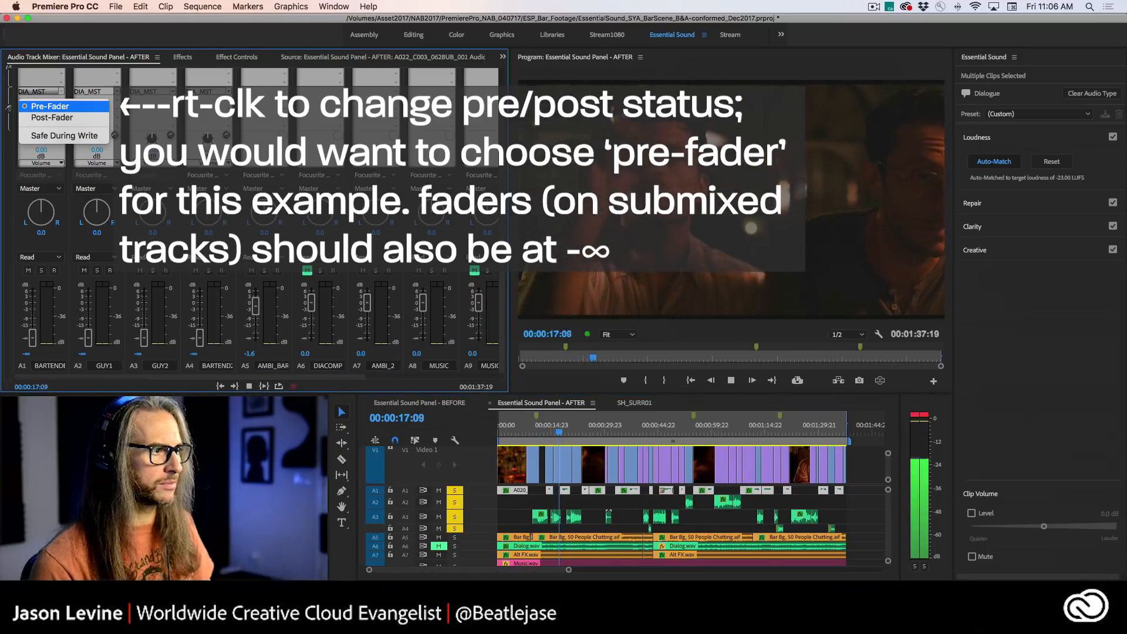
key(space)
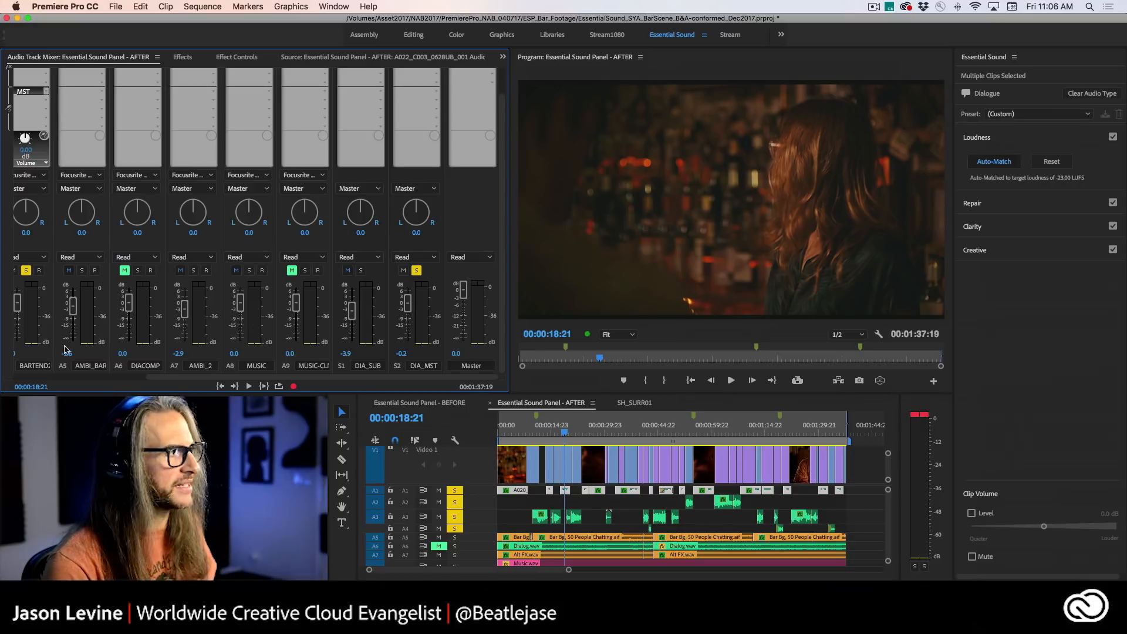
click(437, 91)
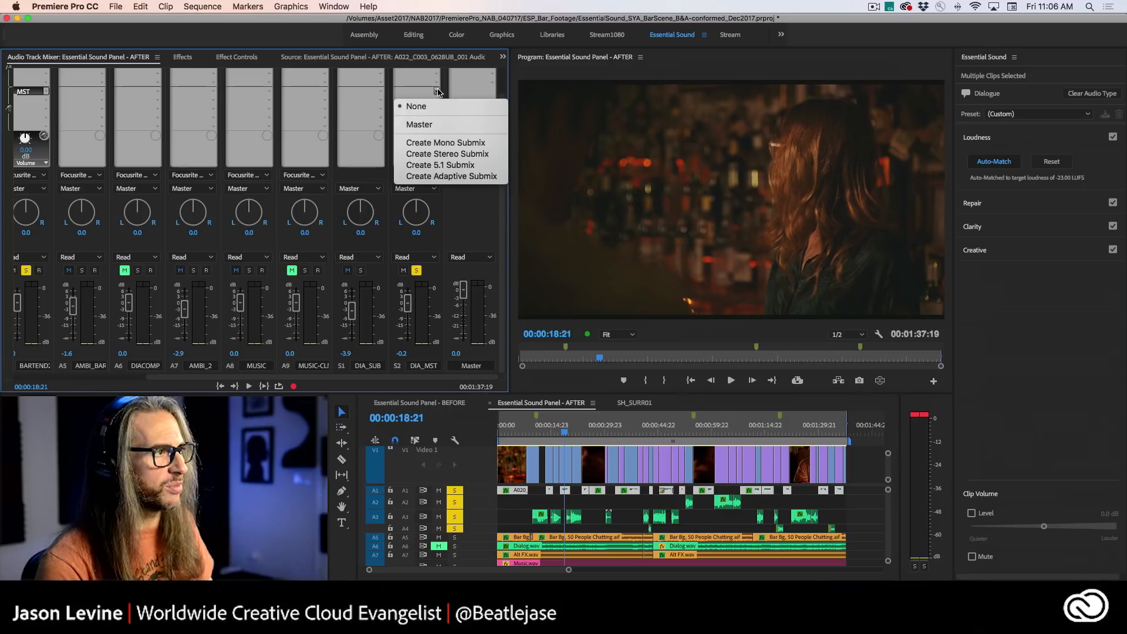
click(438, 92)
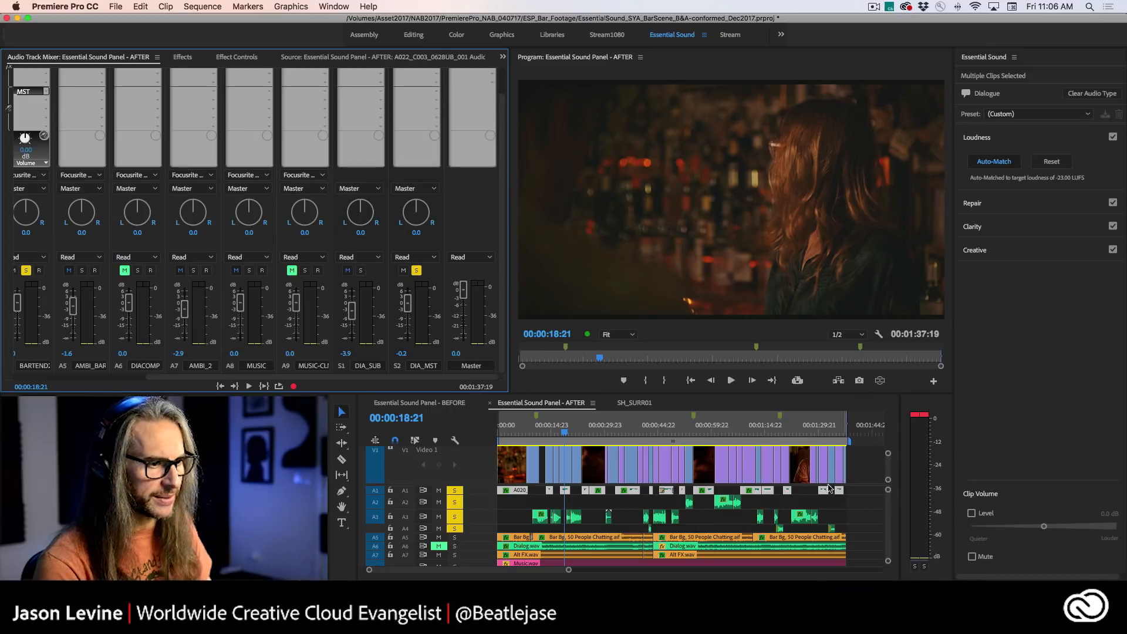
- Turn off Dynamics in the Clarity settings of the selected dialogue clips, then deselect them
click(761, 502)
click(1032, 161)
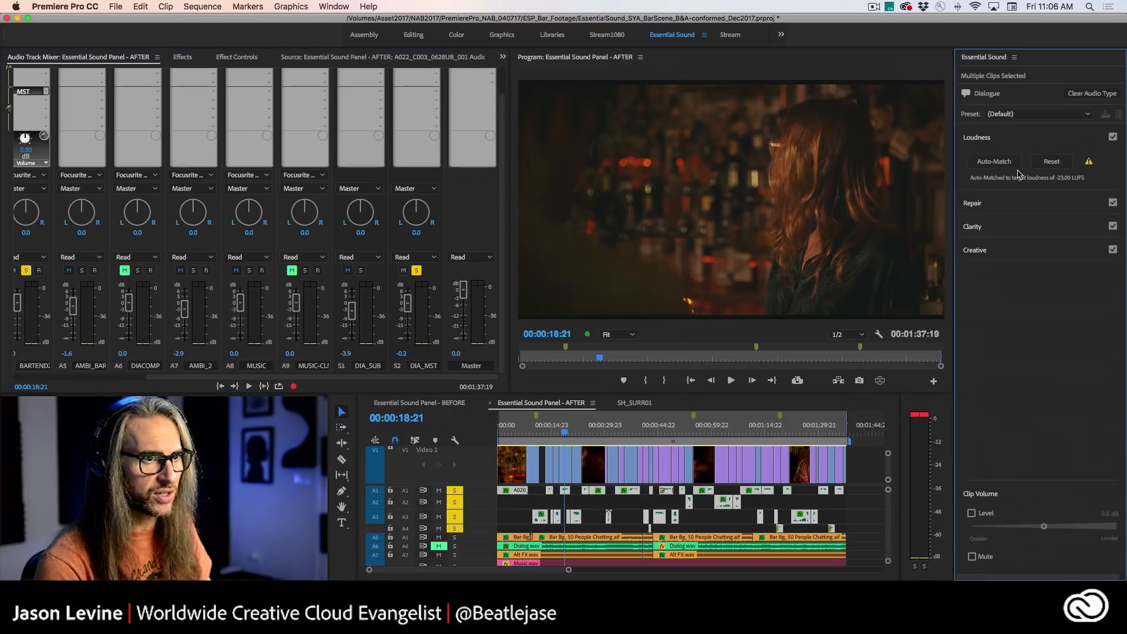
click(973, 247)
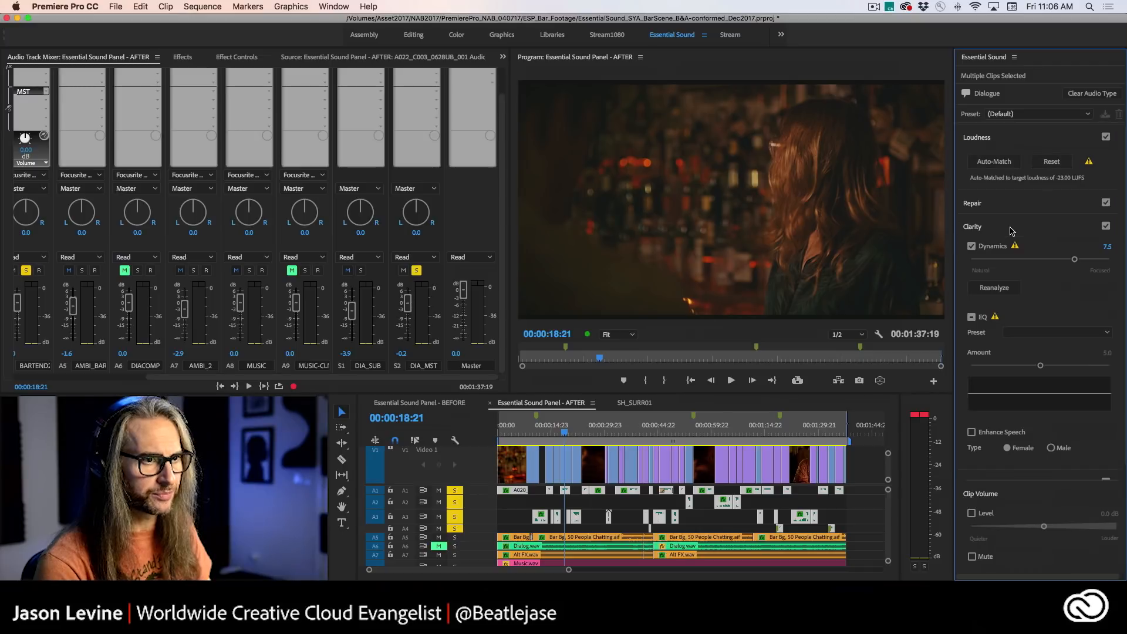
click(973, 246)
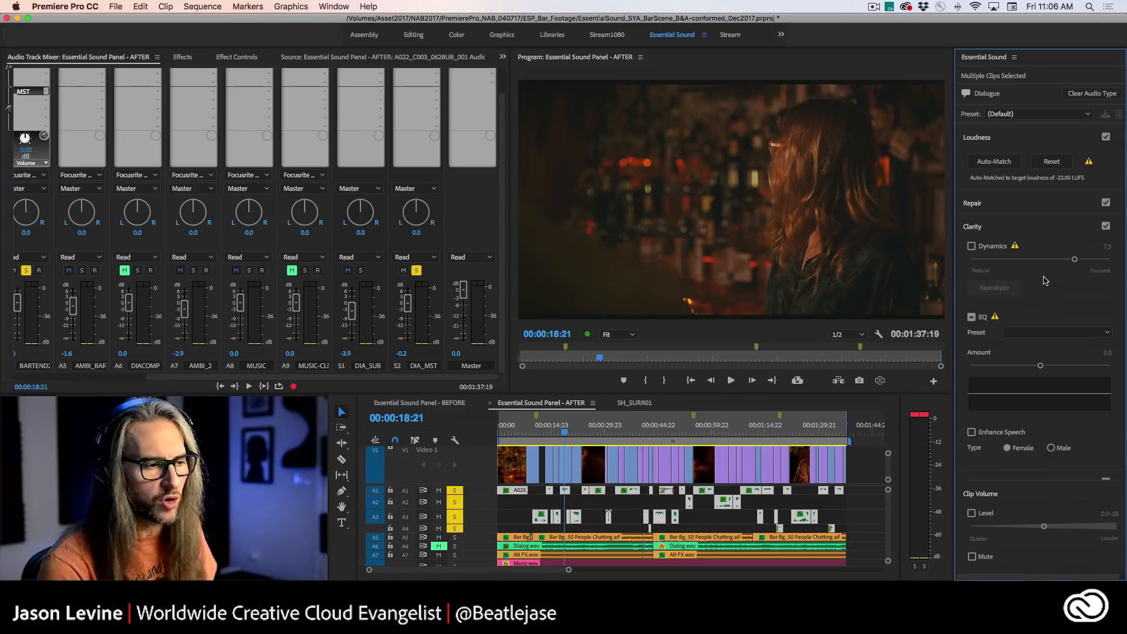
click(633, 507)
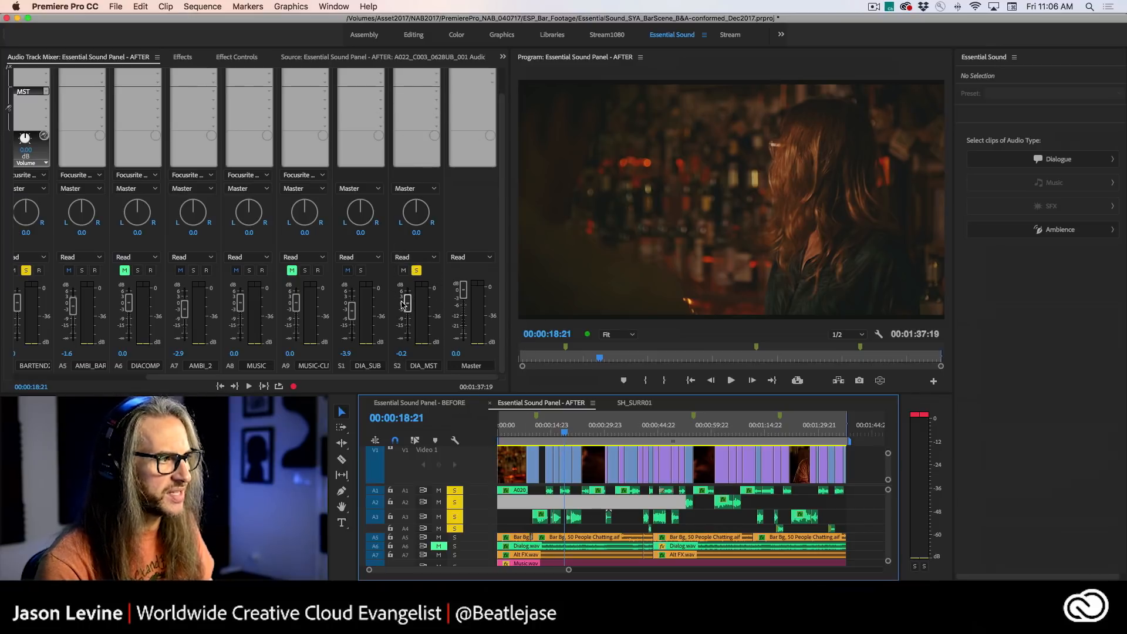
- Scrub through the dialogue between 00:00:09:05 and 00:00:14:07, then park the playhead at 00:00:31:13
click(543, 434)
click(531, 434)
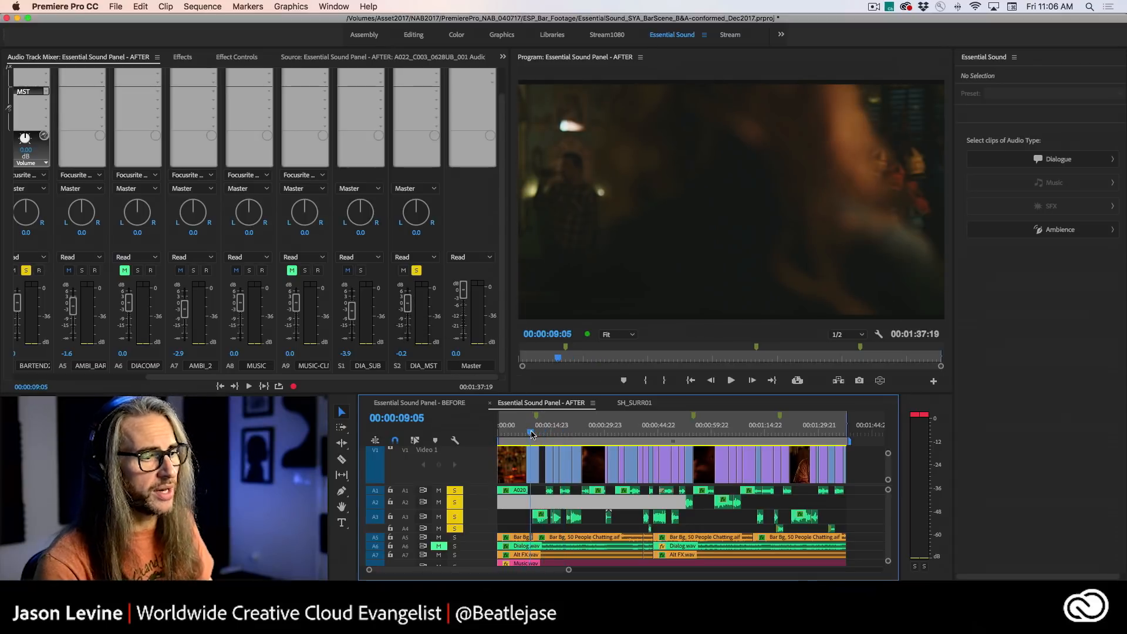
drag(532, 434, 549, 434)
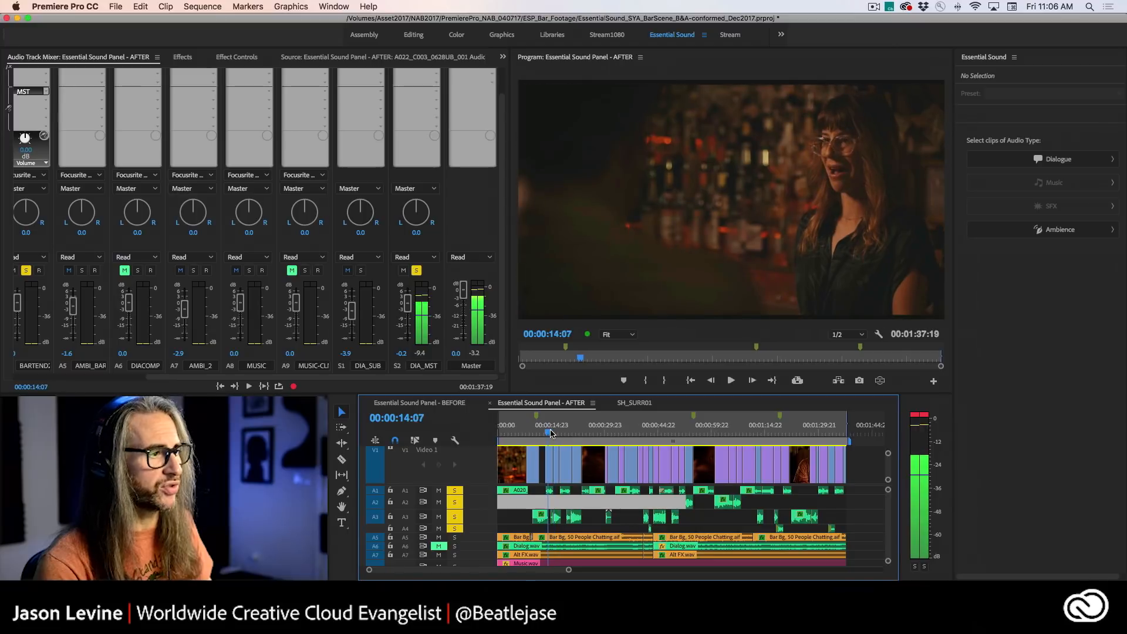
click(610, 433)
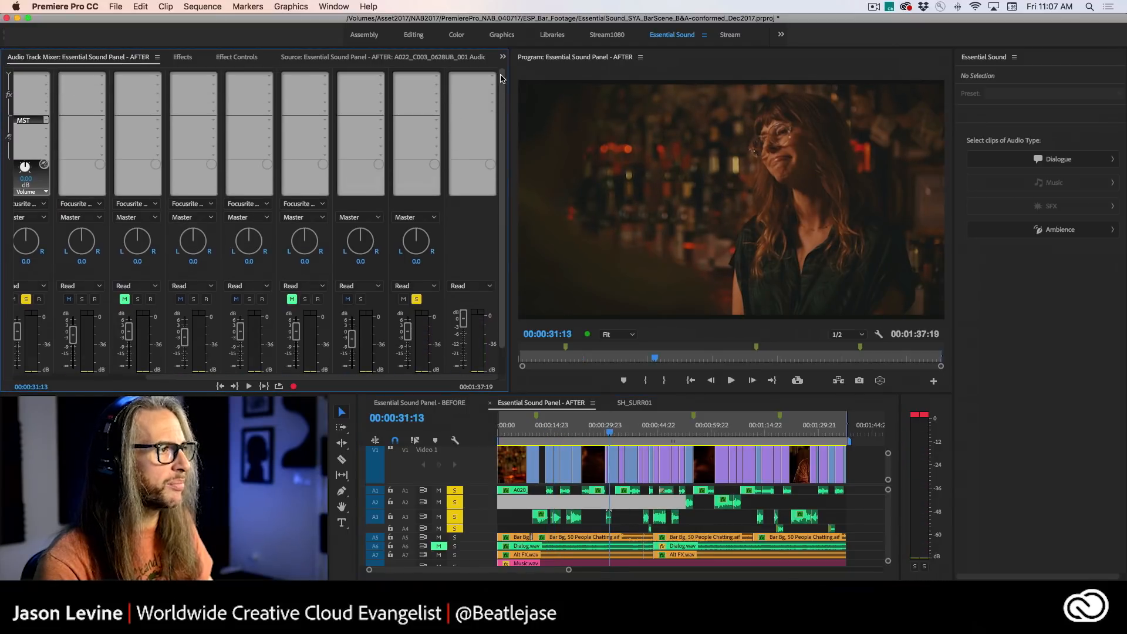
- Add the Dynamics effect to the first effect slot of the DIA_MST submix and show its editor
drag(502, 141, 503, 117)
click(435, 78)
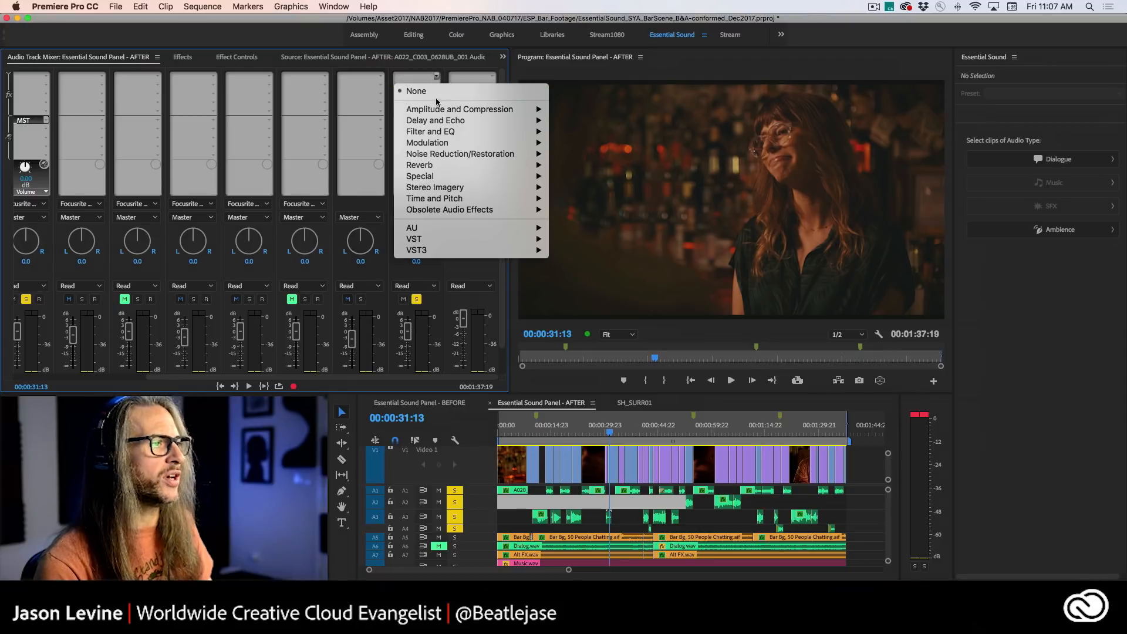
mouse_move(440, 111)
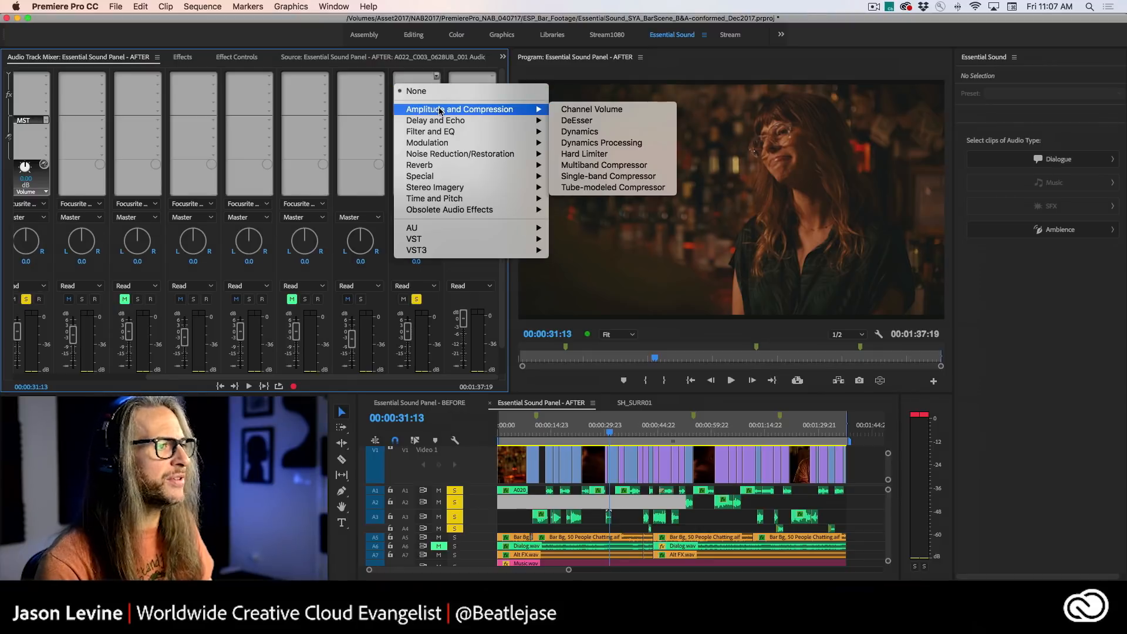
click(617, 135)
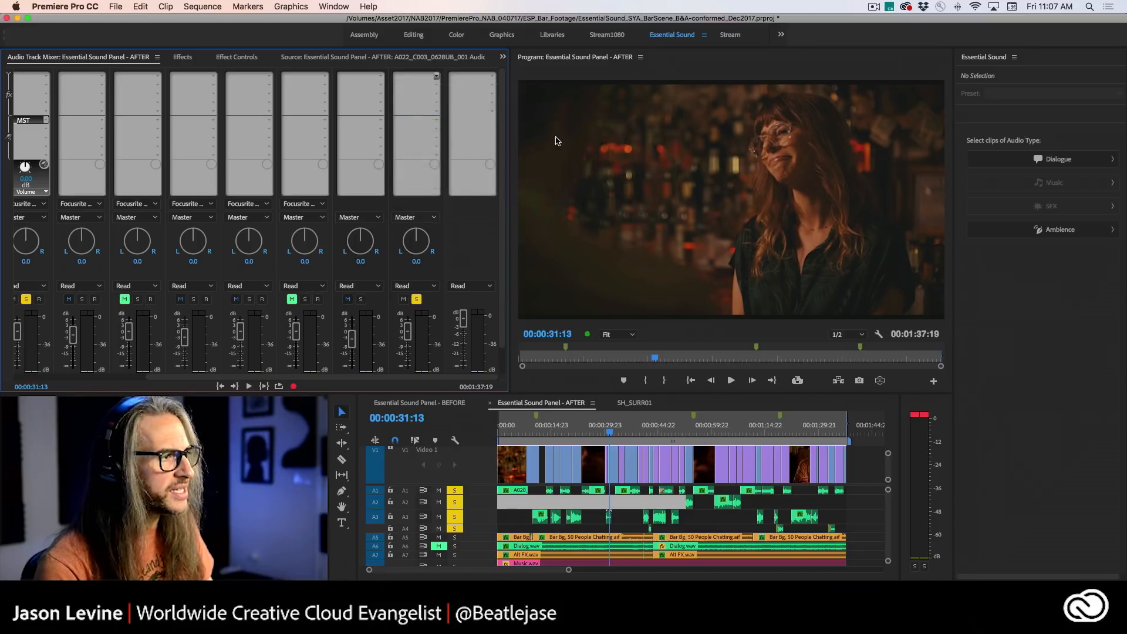
double_click(414, 75)
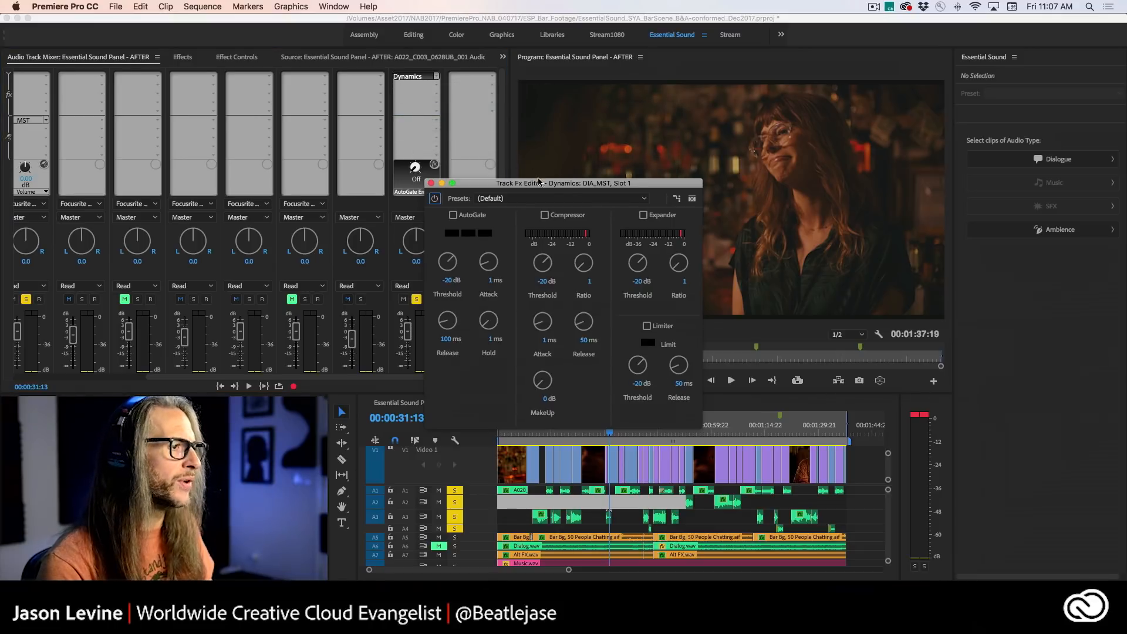
drag(540, 187, 238, 89)
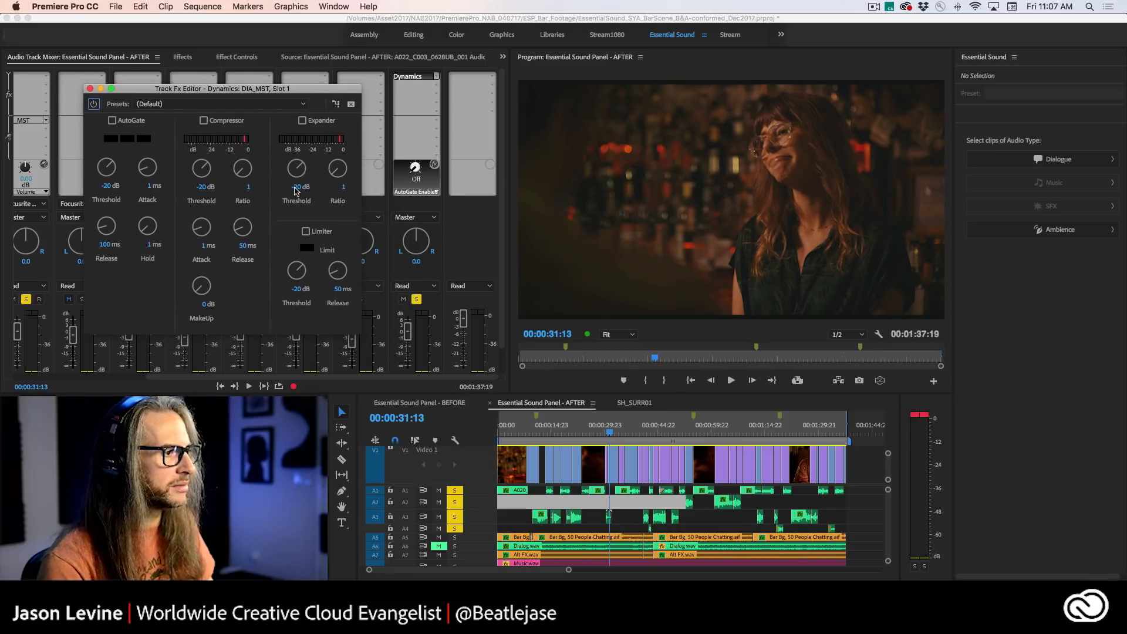
- Lower the DIA_MST fader slightly and look through the presets of its Dynamics effect
drag(408, 332, 410, 345)
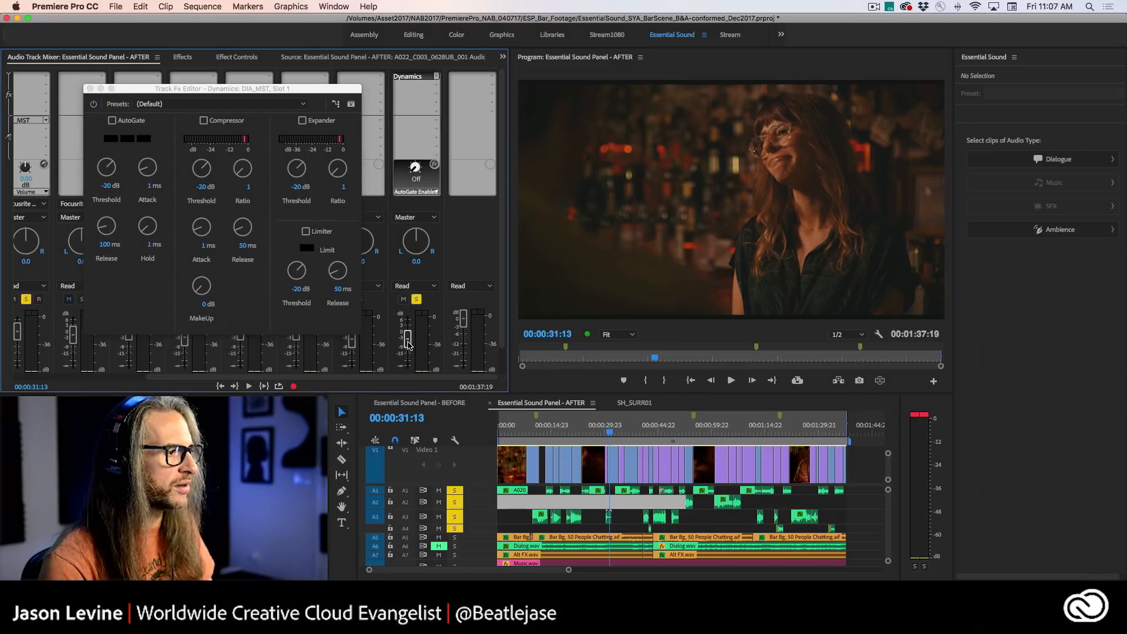
drag(213, 89, 334, 48)
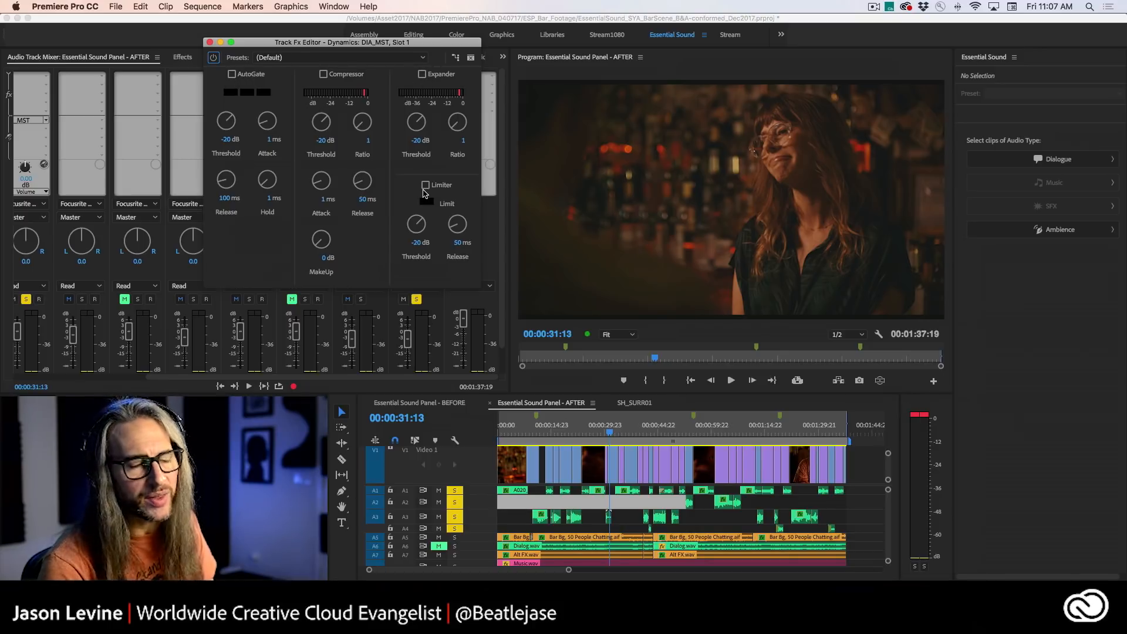
click(392, 58)
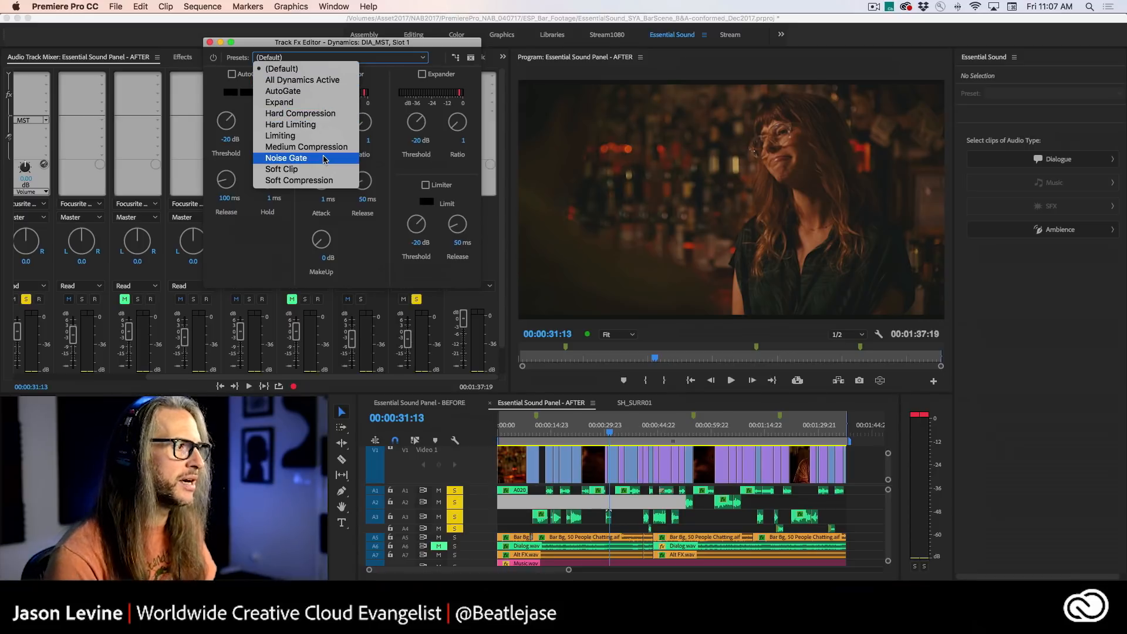
click(269, 237)
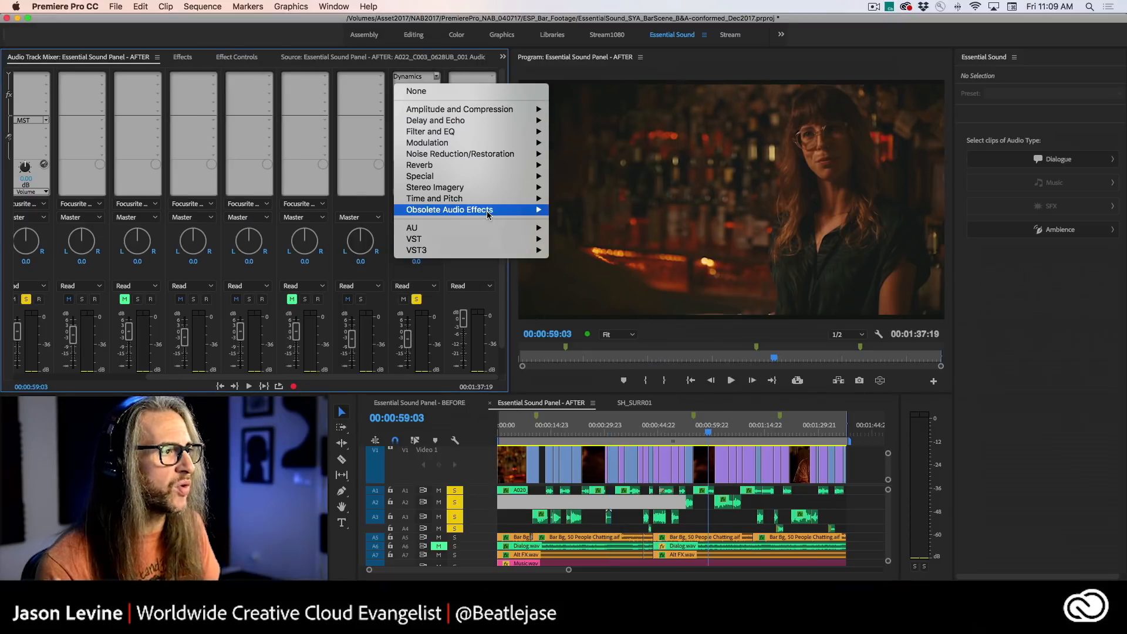
- Replace the Dynamics effect in the first slot of the DIA_MST submix with Adaptive Noise Reduction and show its editor
mouse_move(487, 210)
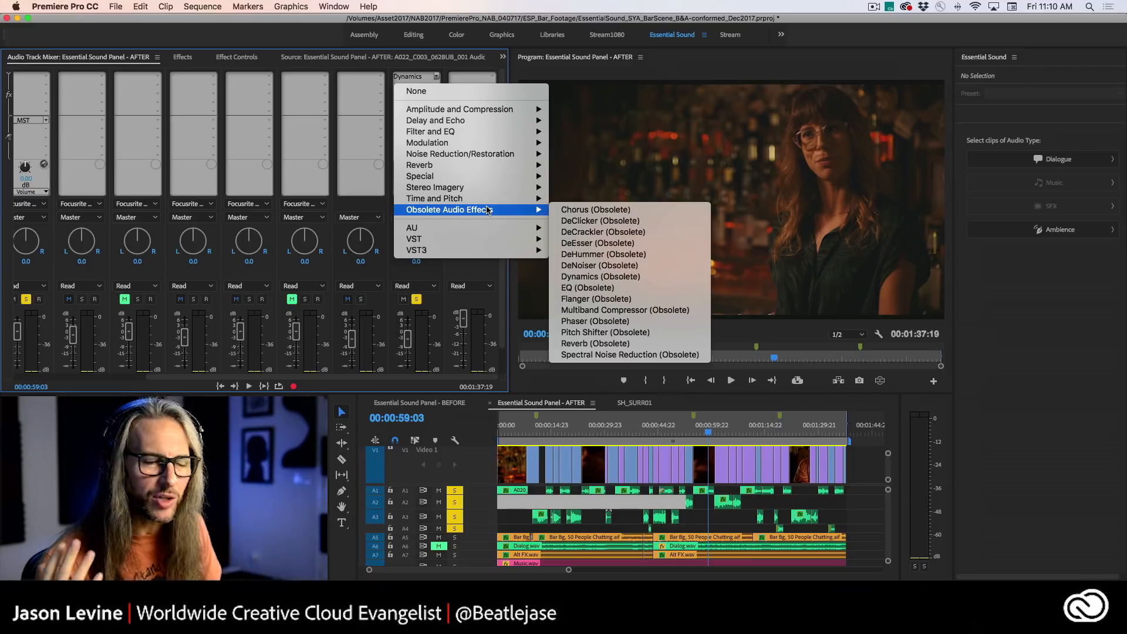
mouse_move(487, 109)
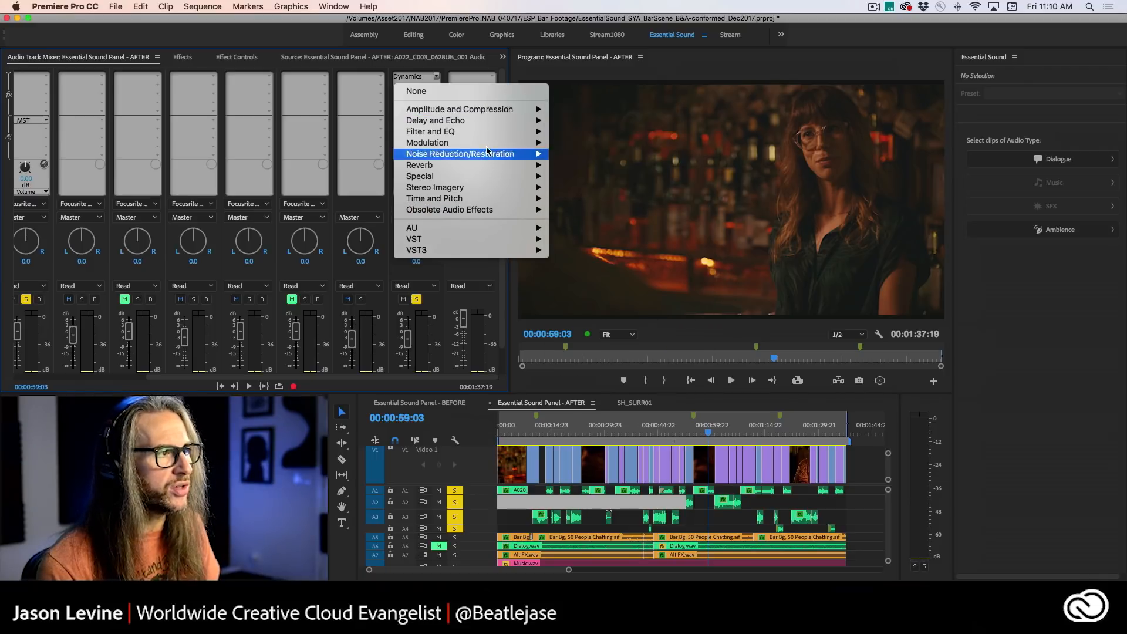
mouse_move(493, 154)
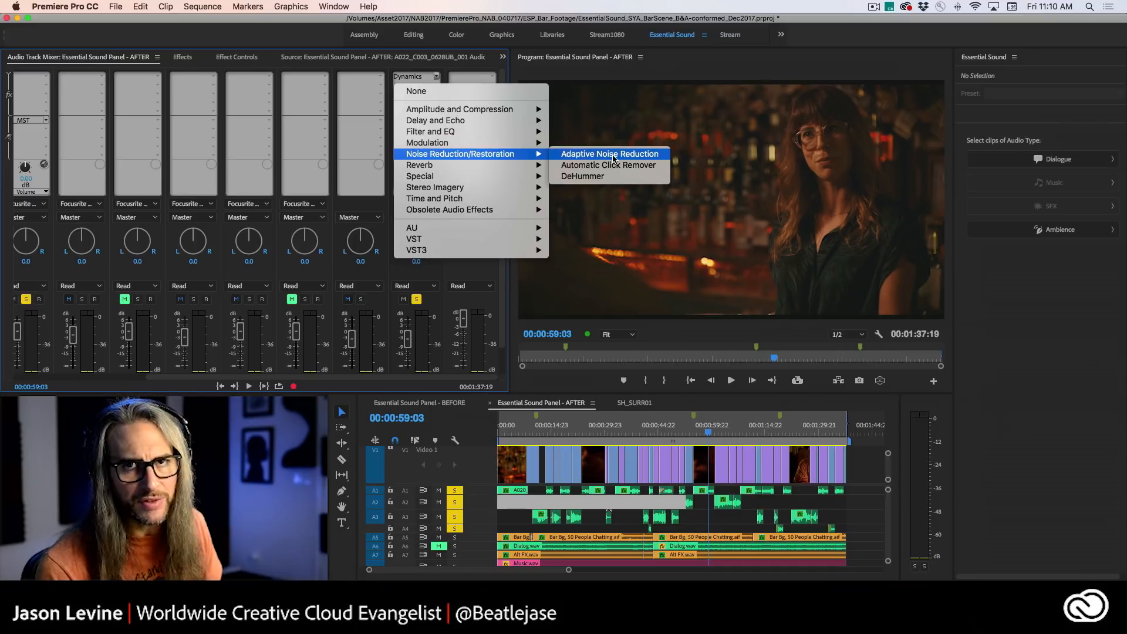
click(611, 154)
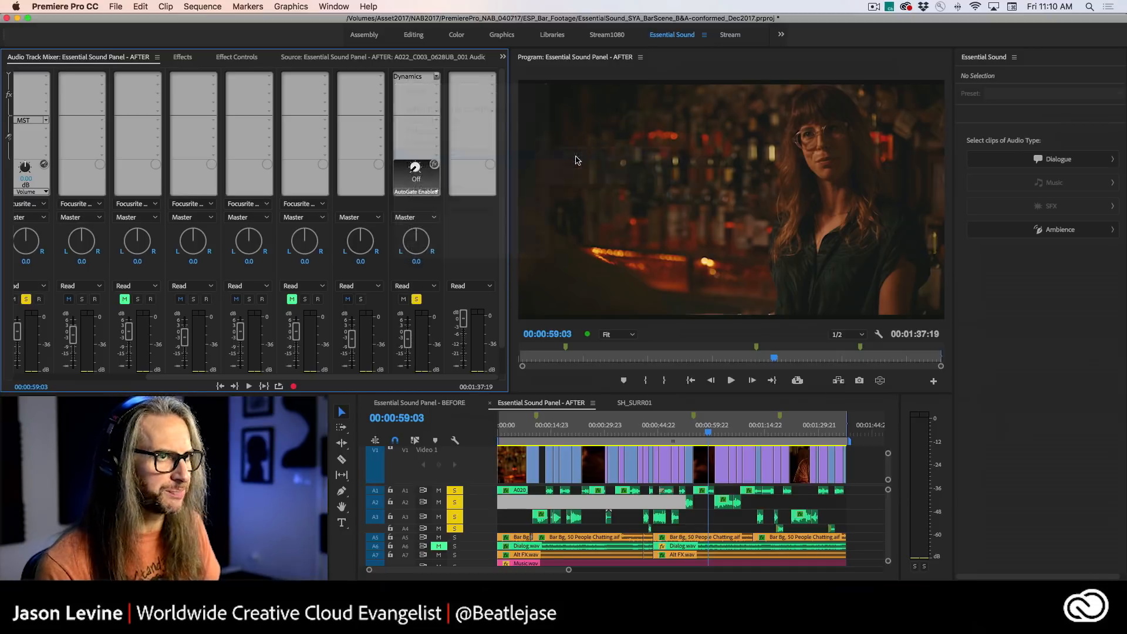
double_click(405, 77)
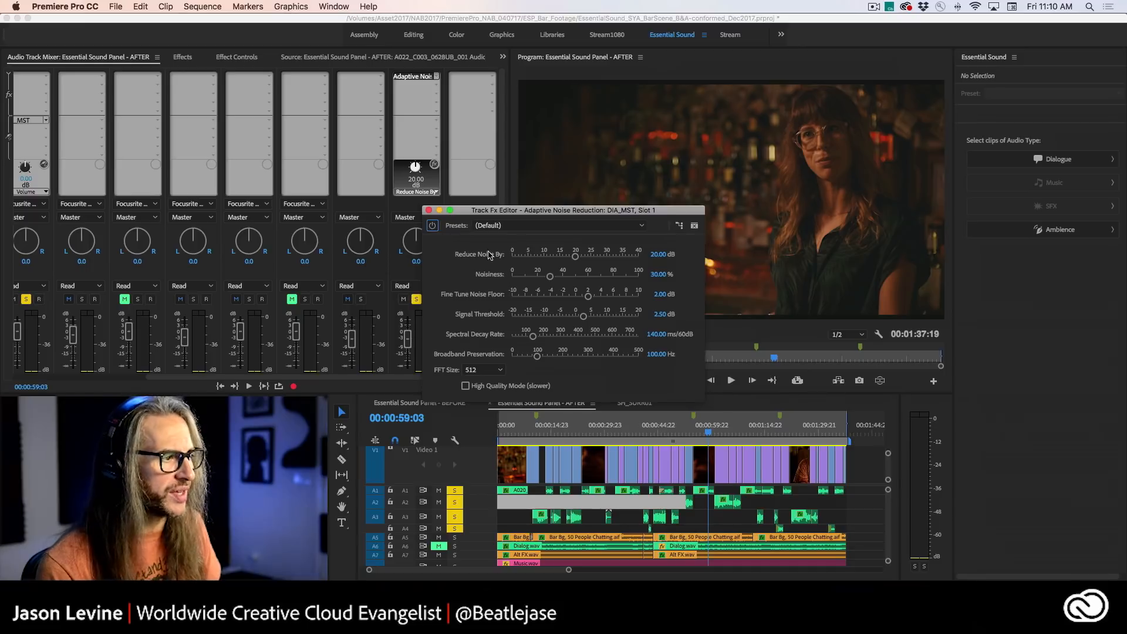
- Apply the Light Noise Reduction preset and, during playback, set Reduce Noise By to 9.65 dB, Noisiness to 49.62 % and Broadband Preservation to 81.41 Hz
click(557, 226)
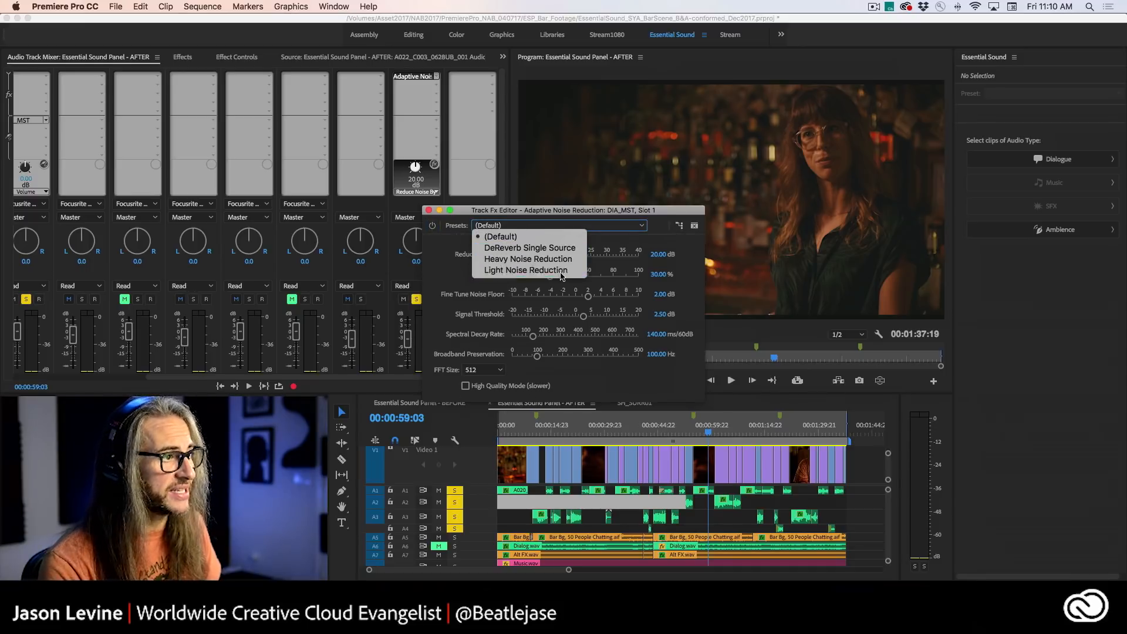
click(502, 270)
key(space)
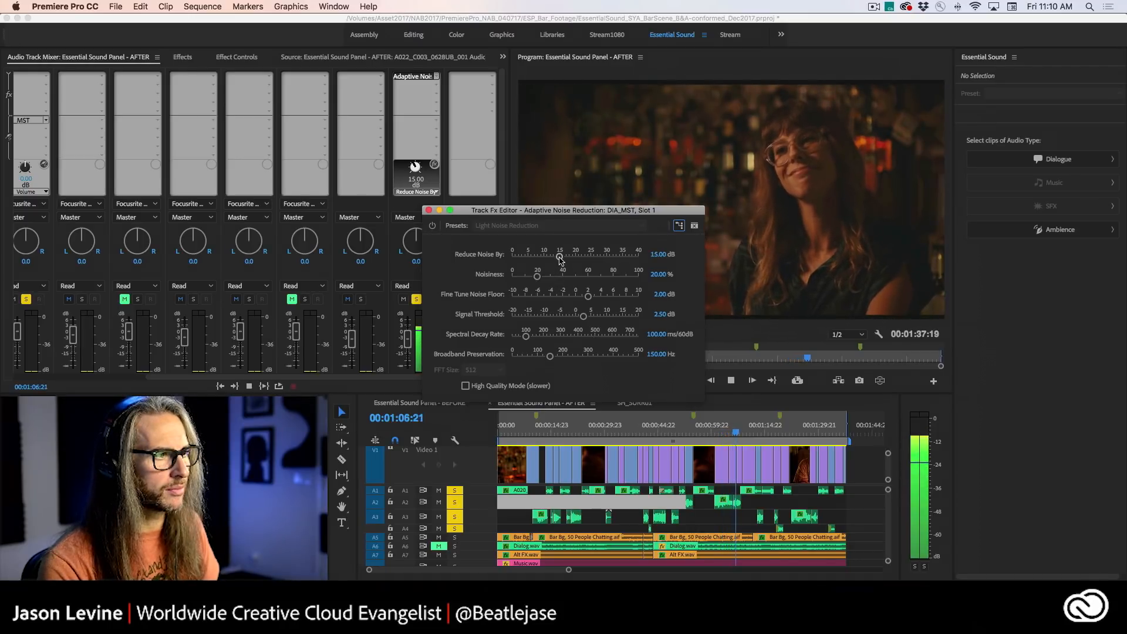
drag(559, 256, 578, 279)
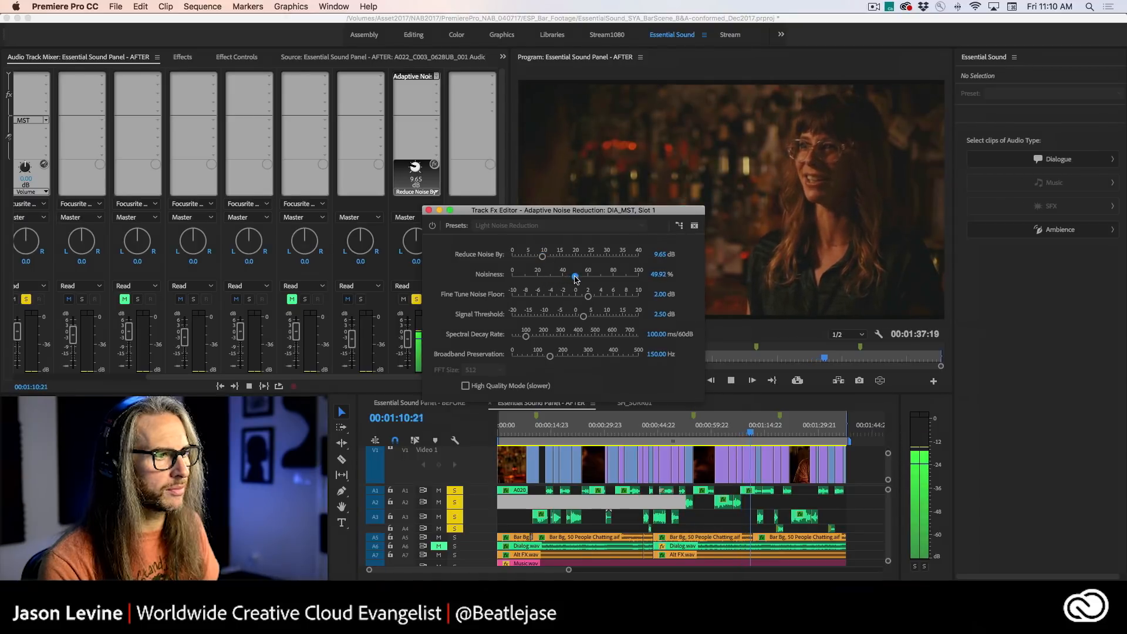
drag(551, 356, 532, 357)
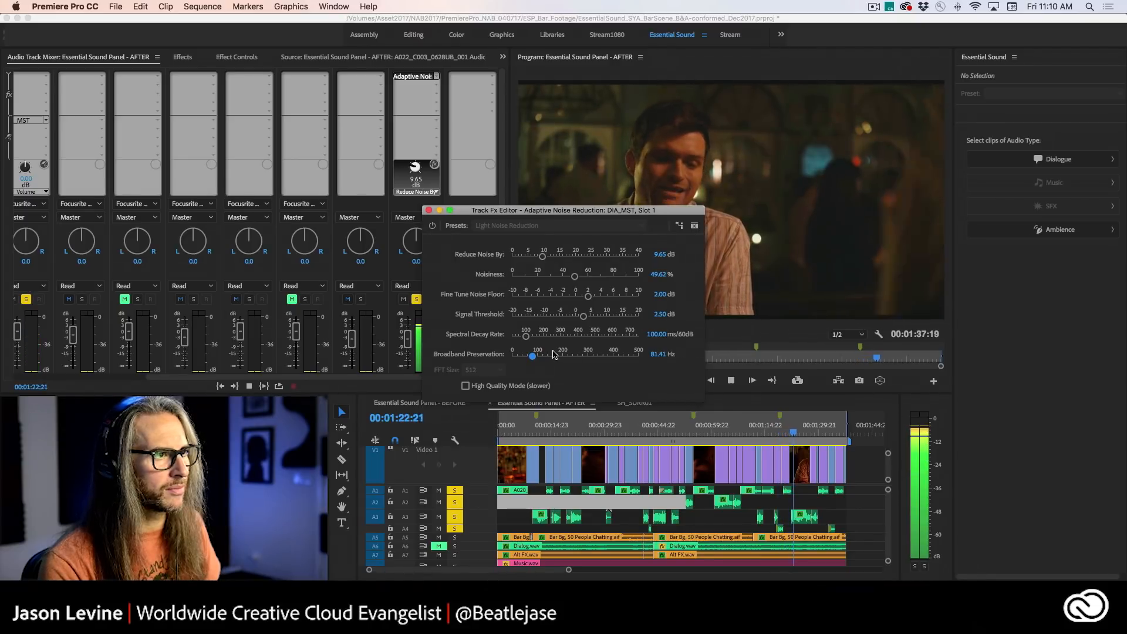
key(space)
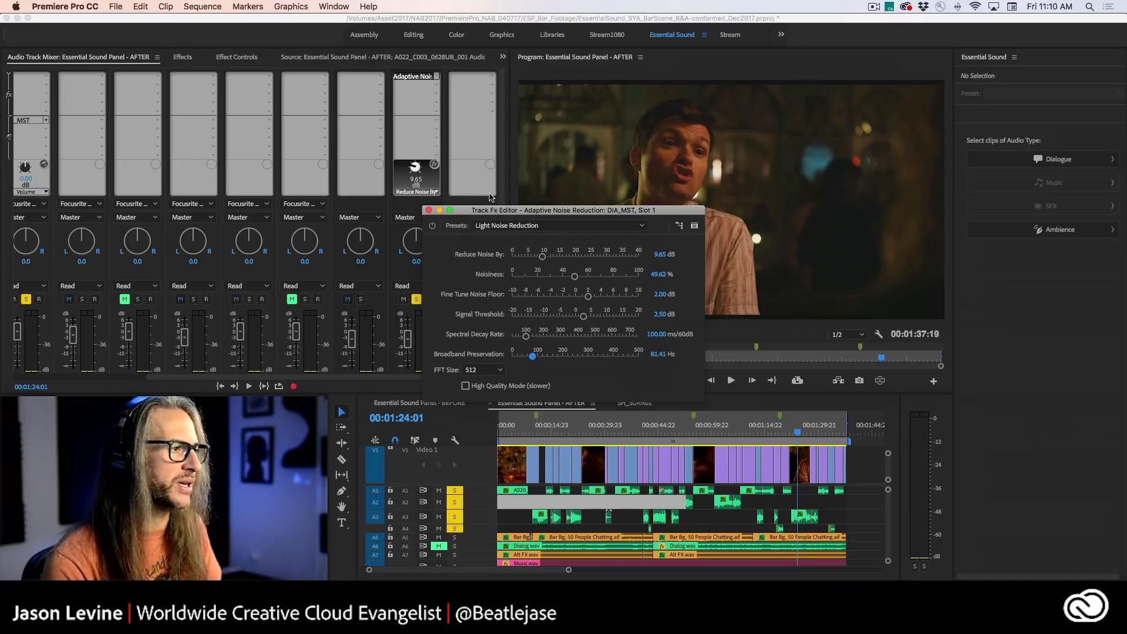
click(428, 210)
- Replace Adaptive Noise Reduction in the first DIA_MST slot with Graphic Equalizer (10 Bands) and show its editor
click(437, 77)
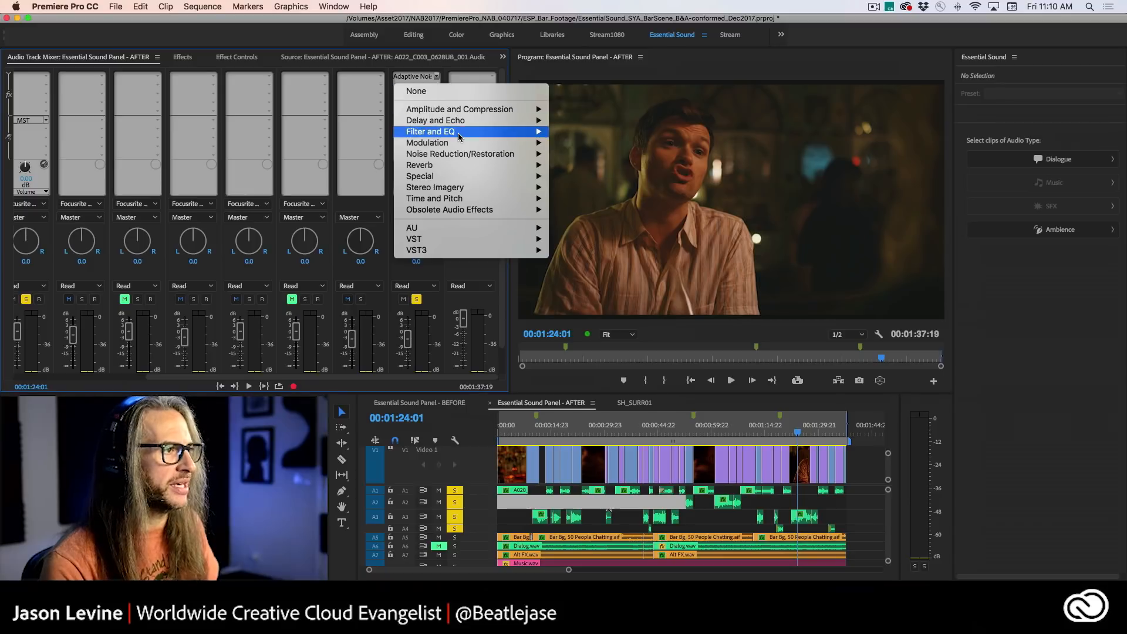
mouse_move(458, 132)
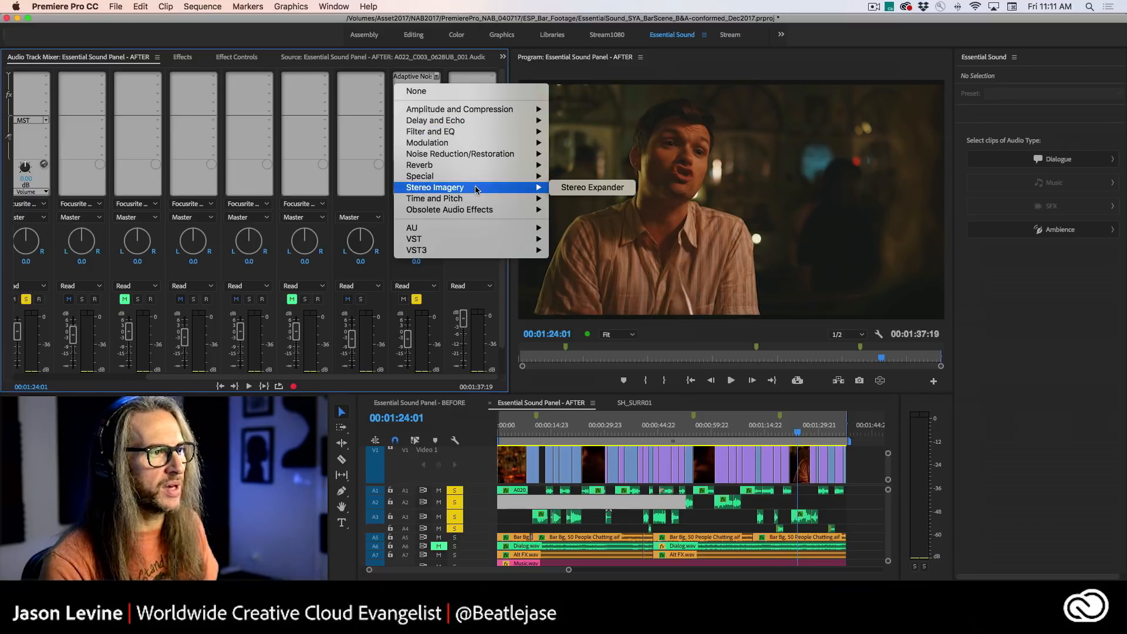
mouse_move(472, 165)
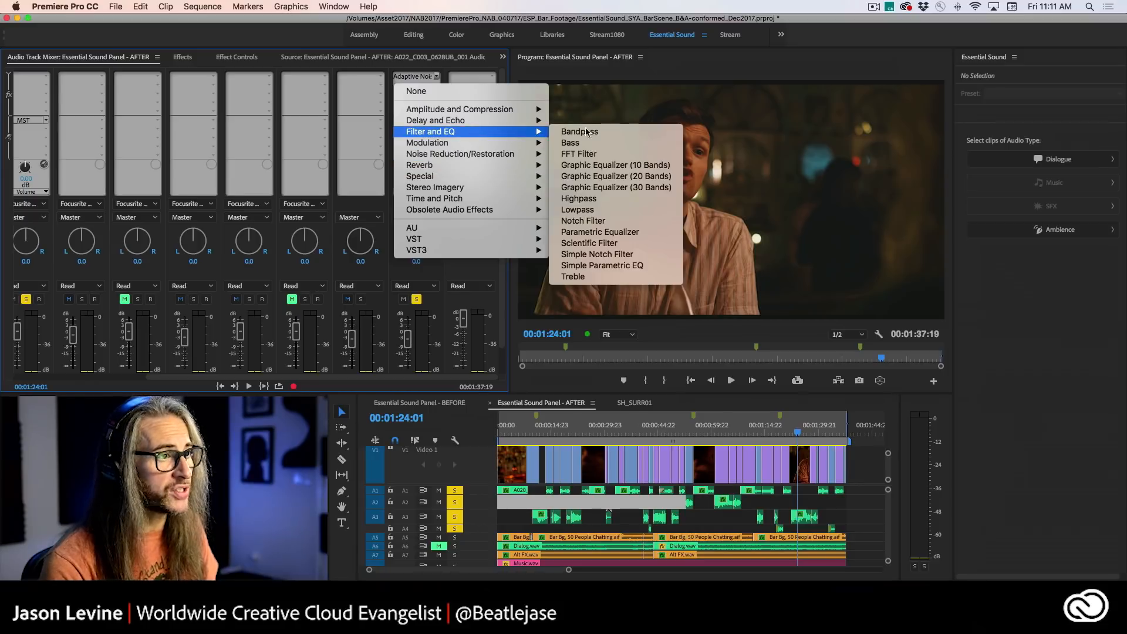
click(636, 168)
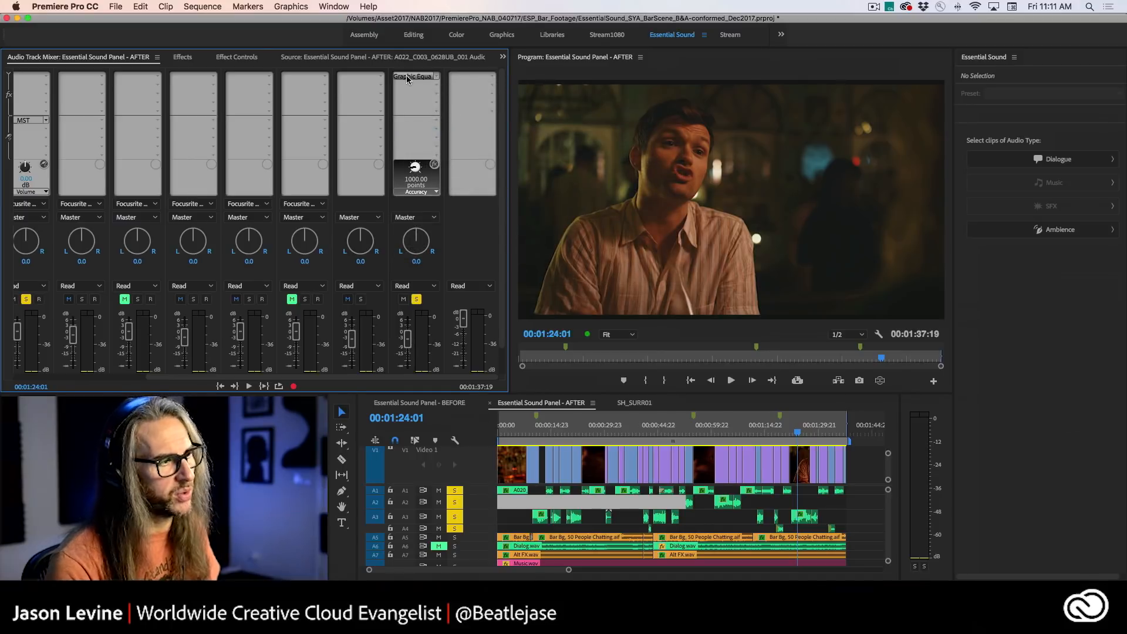
double_click(407, 76)
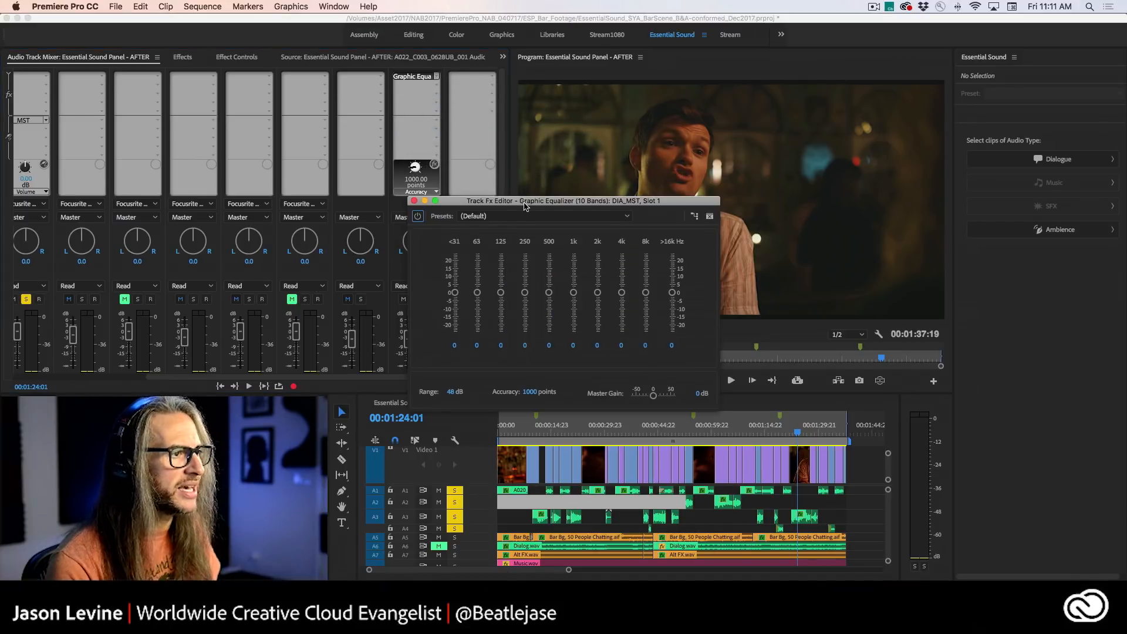
- Set the equalizer bands to -3.1 at 63 Hz, 5.4 at 125, 4.7 at 250, -4.7 at 1k, -1.8 at 2k and -6.9 at 8k
drag(524, 205, 370, 73)
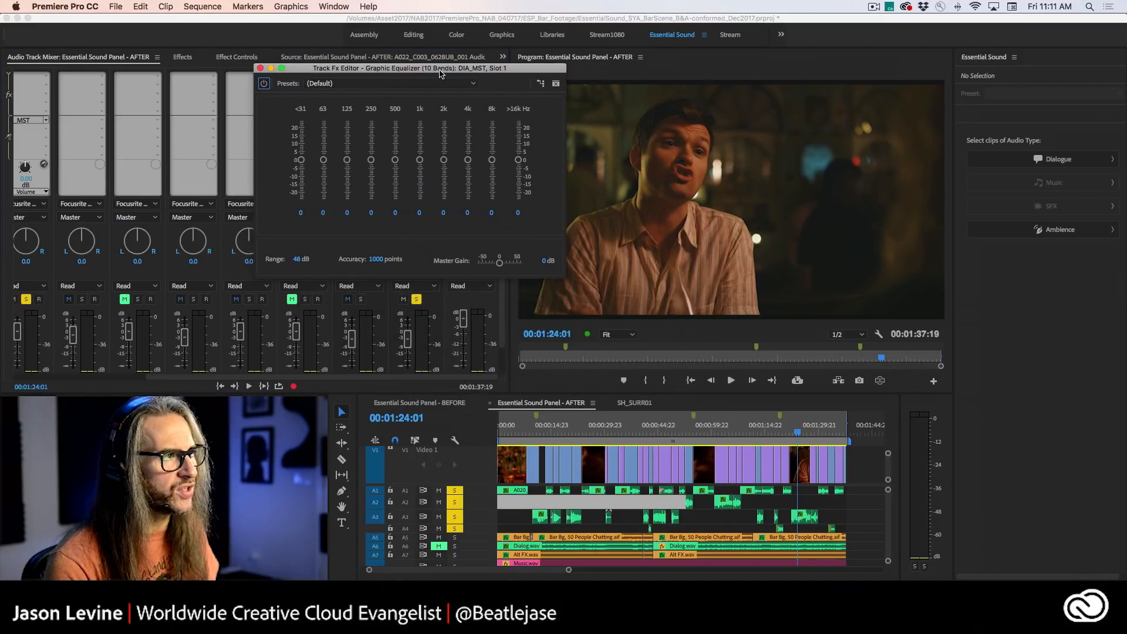
mouse_move(440, 72)
mouse_down()
mouse_move(393, 63)
mouse_move(422, 67)
mouse_up()
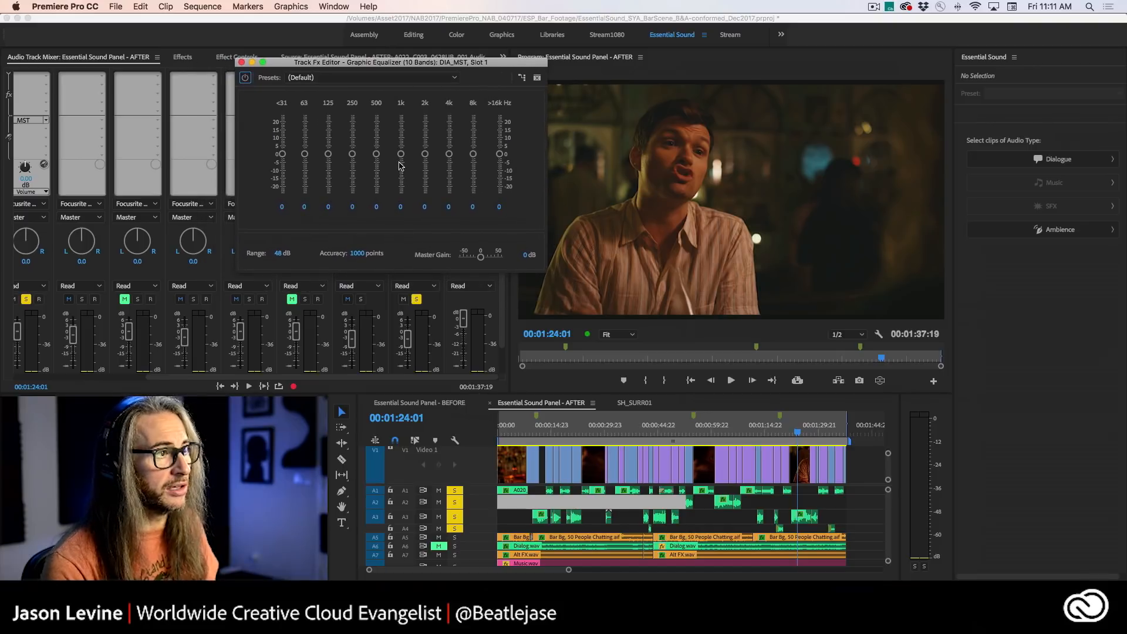
click(547, 432)
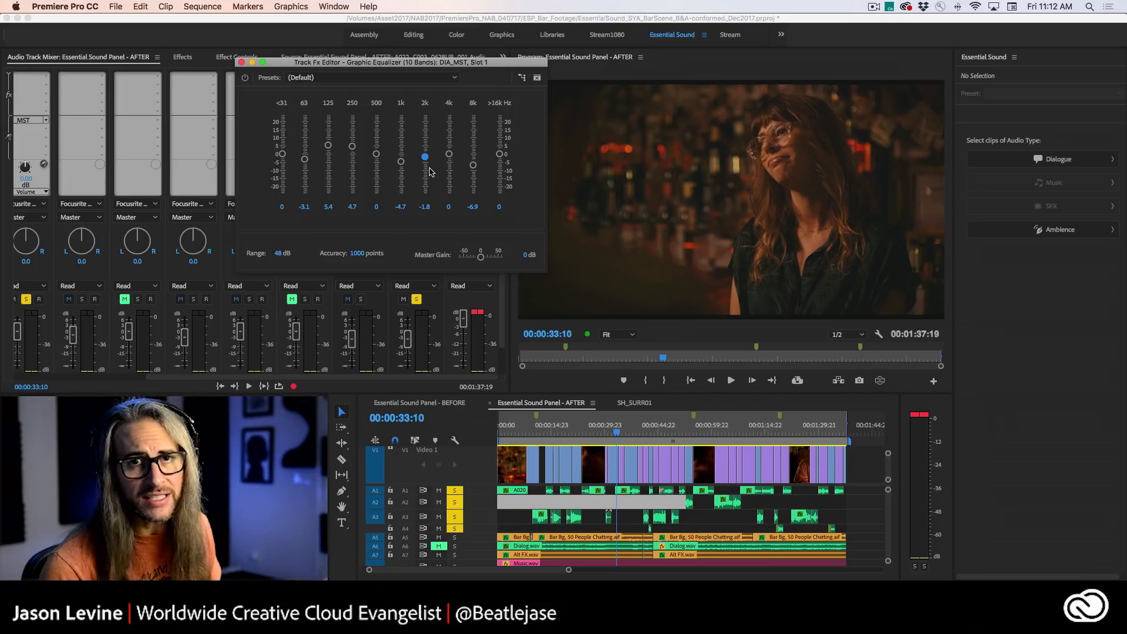
click(242, 62)
- Replace the DIA_MST equalizer with Studio Reverb, park the playhead at 00:00:09:17 and show the reverb's editor
click(415, 76)
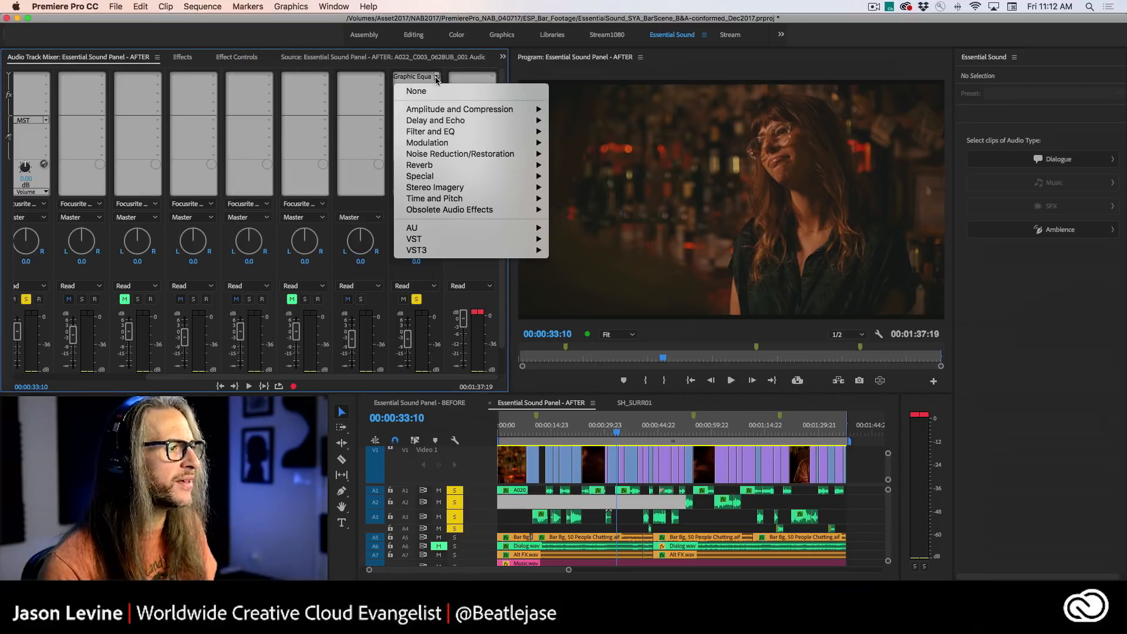
mouse_move(464, 166)
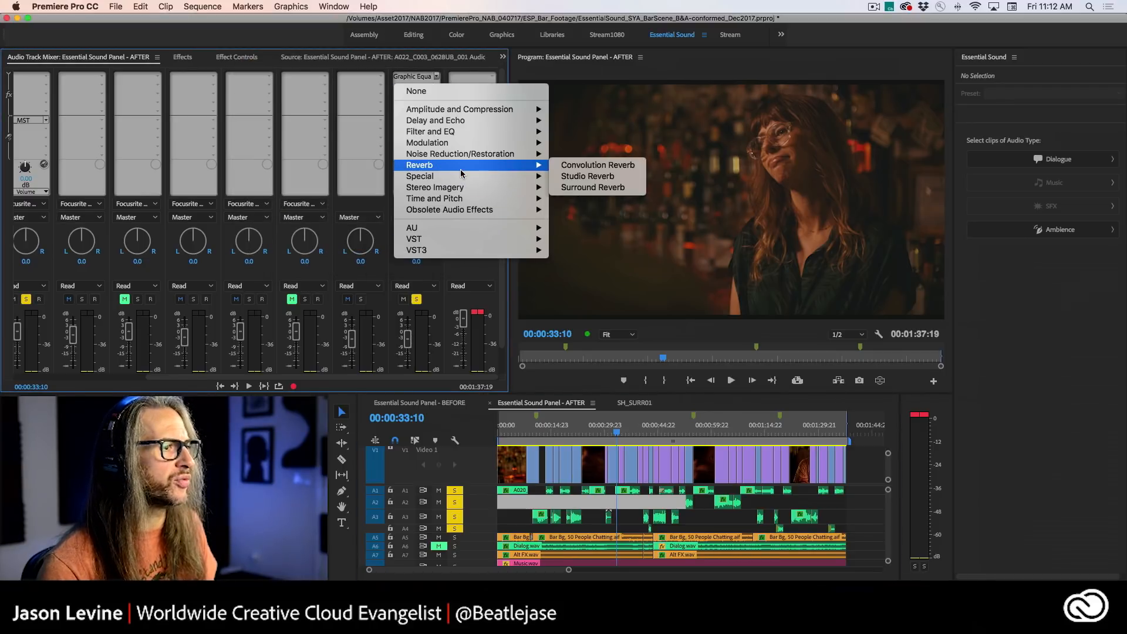
click(600, 178)
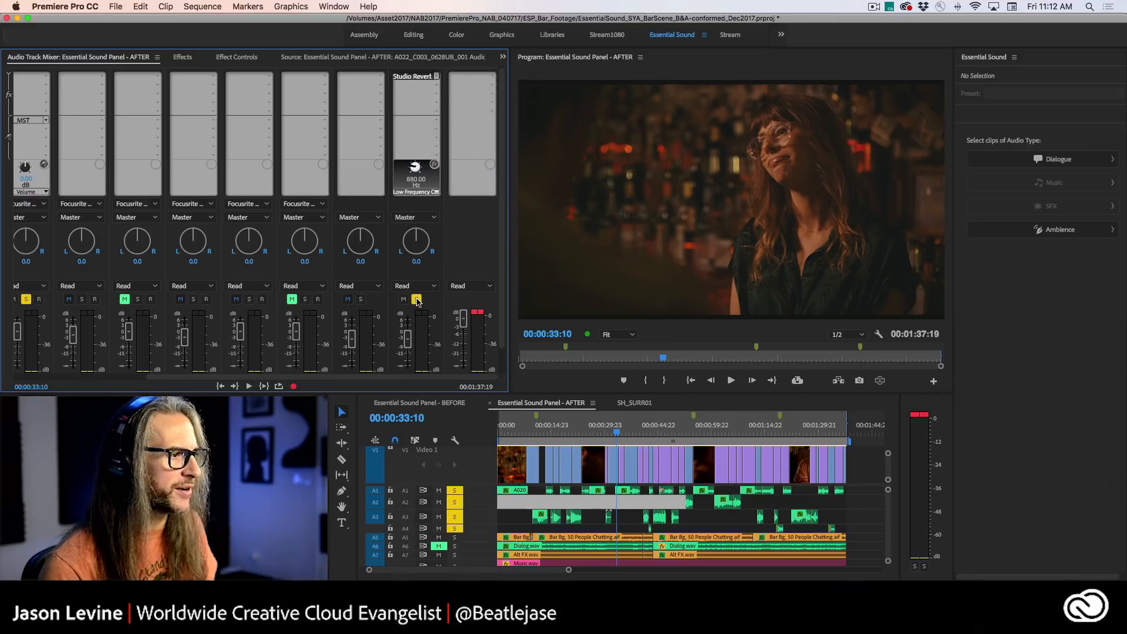
drag(547, 431, 534, 430)
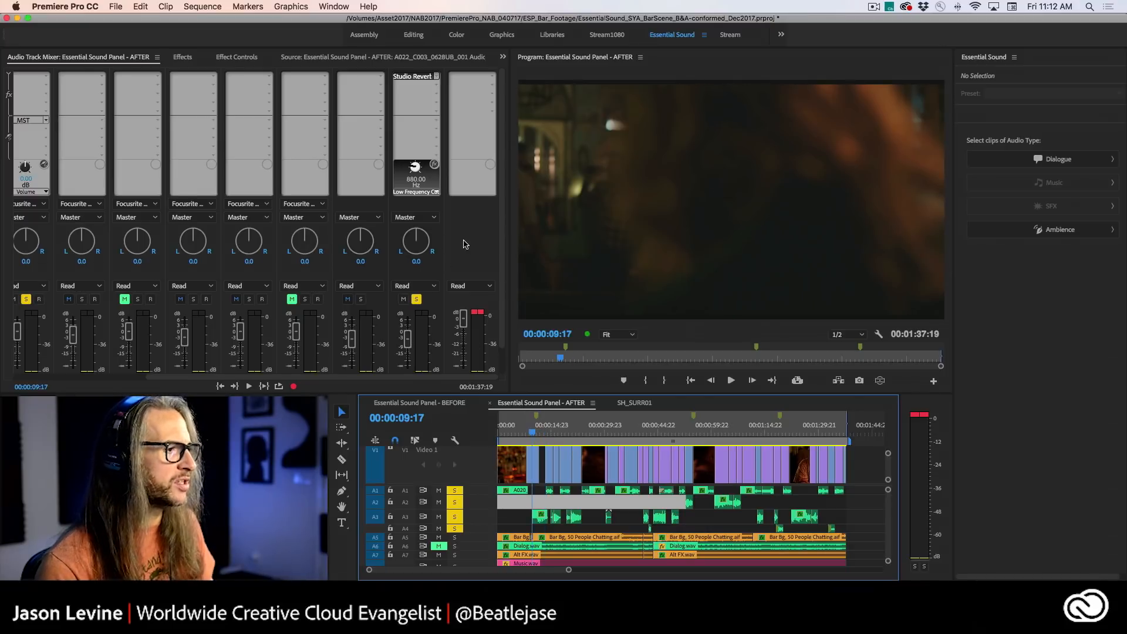
double_click(415, 78)
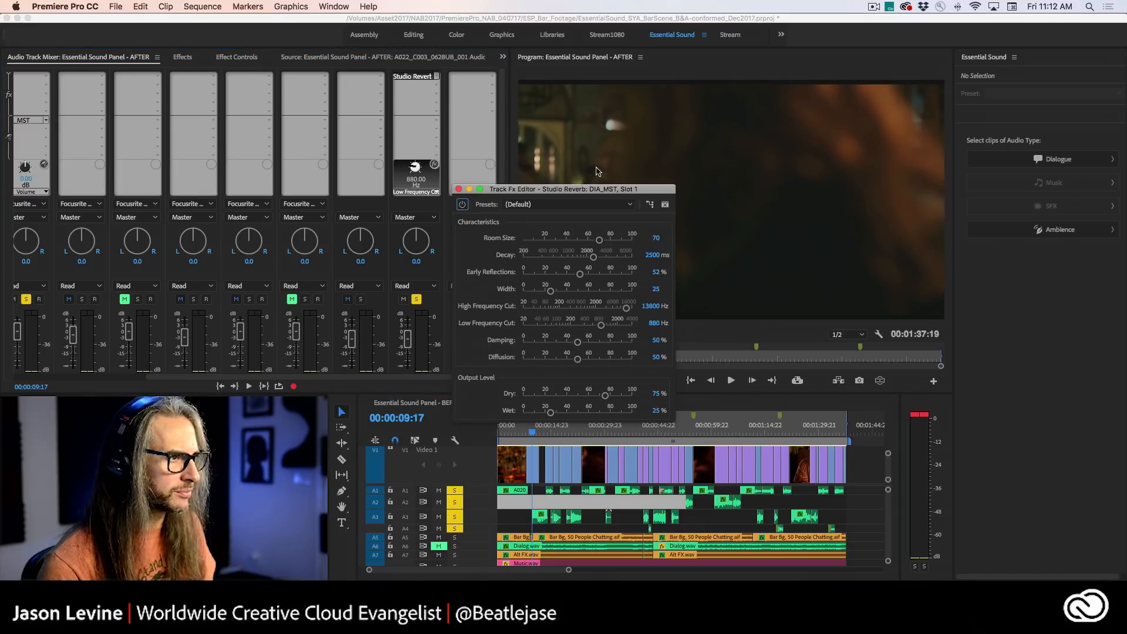
drag(573, 193, 665, 91)
- Apply the Room Ambience 2 preset to the Studio Reverb and raise its Decay to 1914.8 ms
click(670, 101)
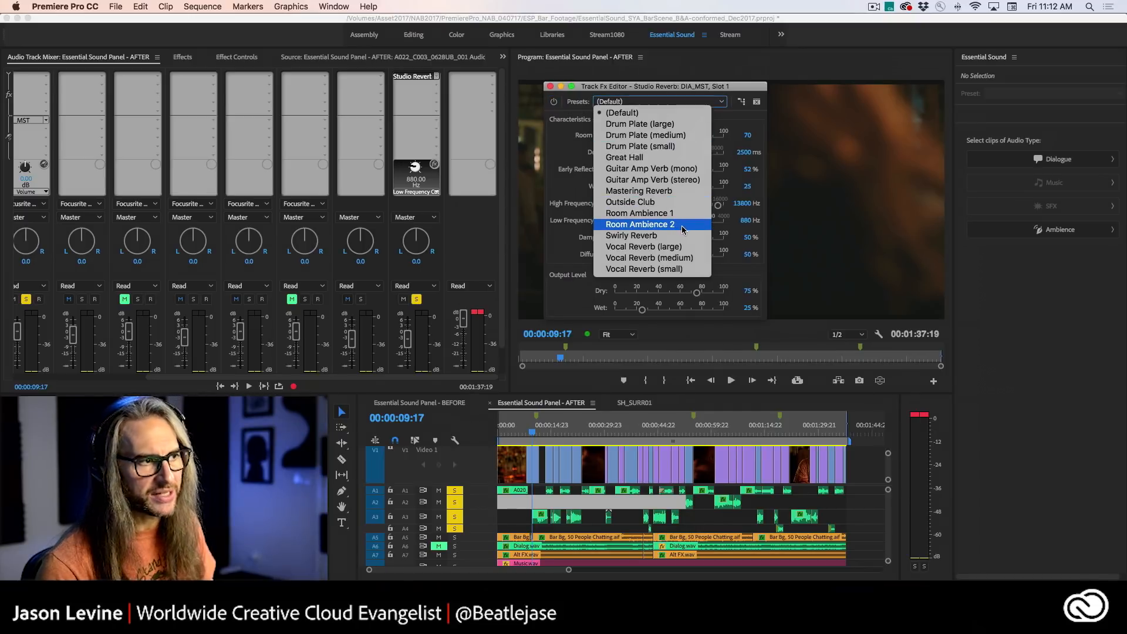
click(640, 224)
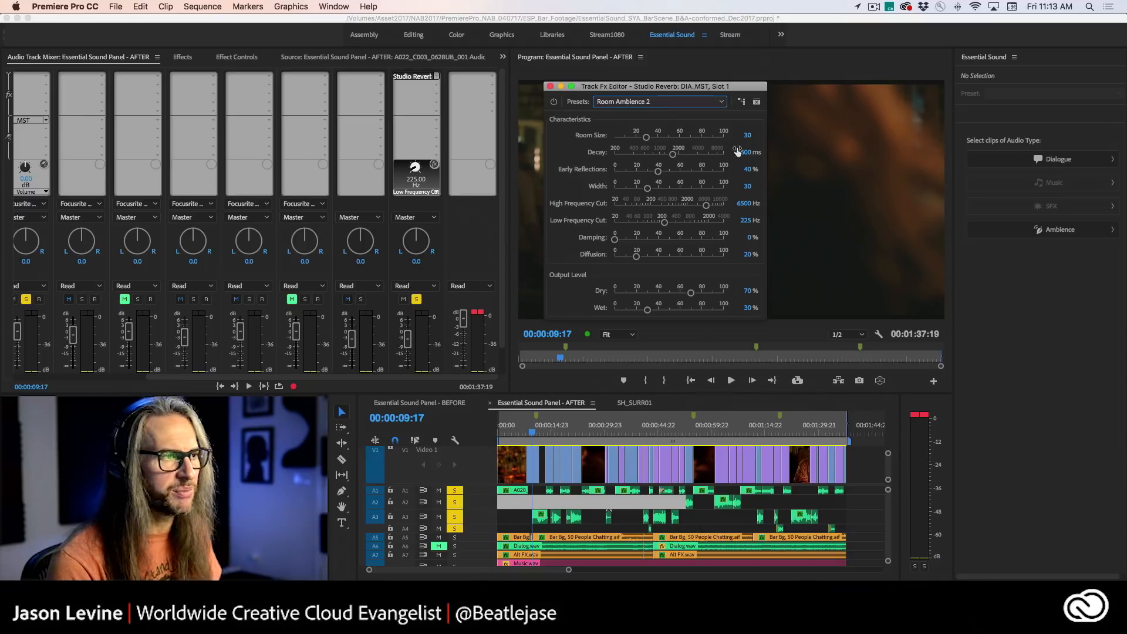
drag(672, 156, 676, 157)
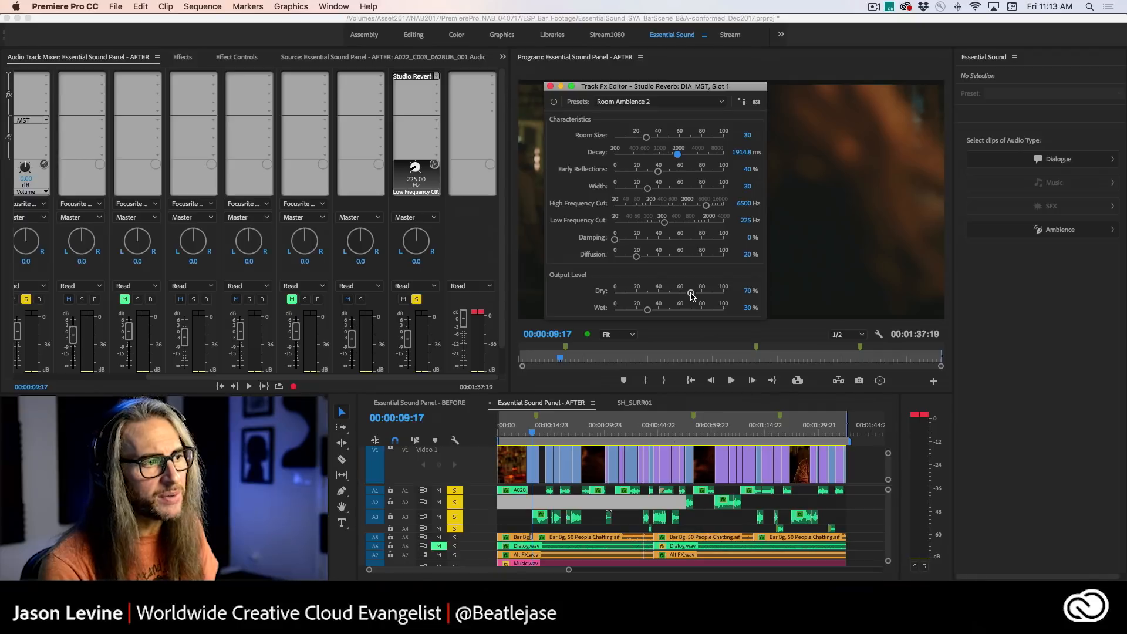
mouse_move(690, 292)
mouse_down()
mouse_move(732, 296)
mouse_move(692, 295)
mouse_up()
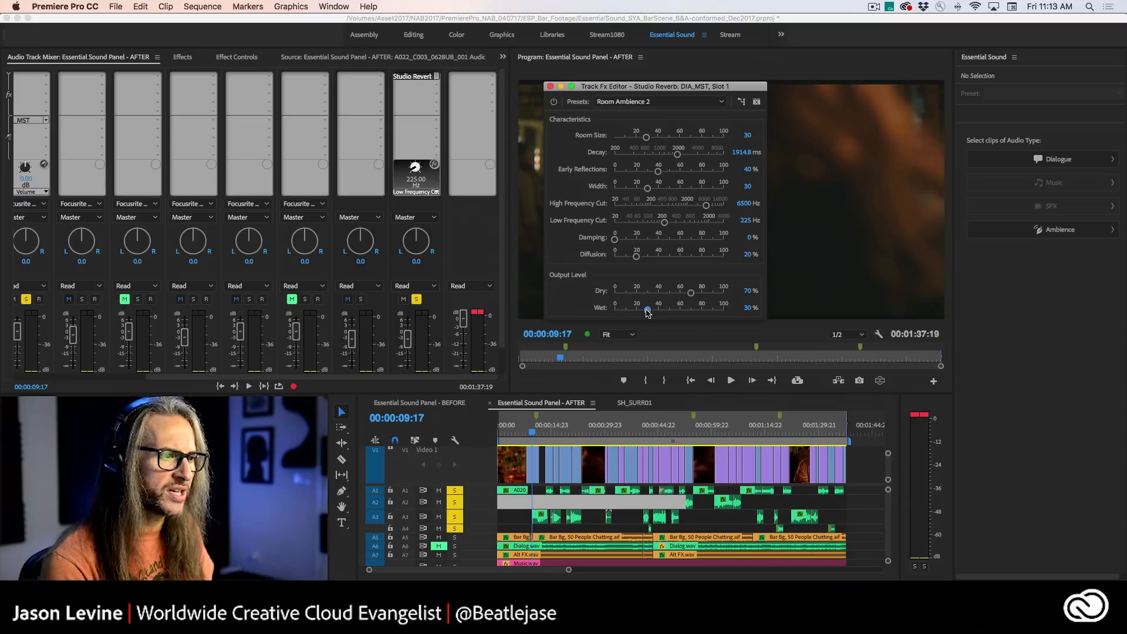
- Play the dialogue while varying the reverb's Wet level up from 0 %, and settle it at 23.9 %
drag(648, 311, 595, 311)
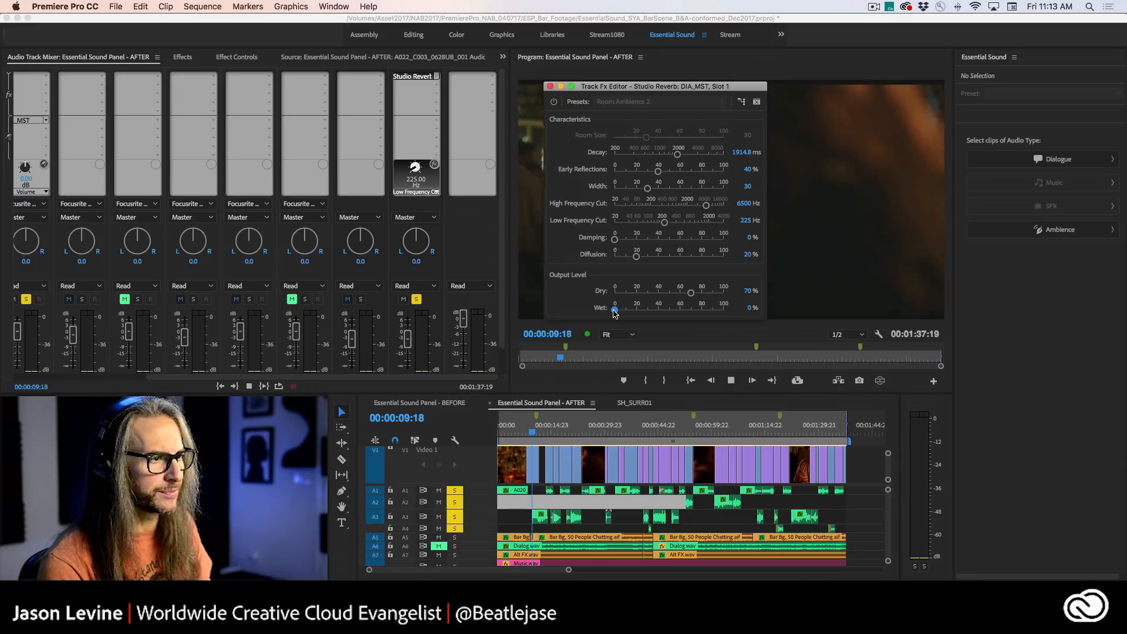
drag(612, 313, 616, 314)
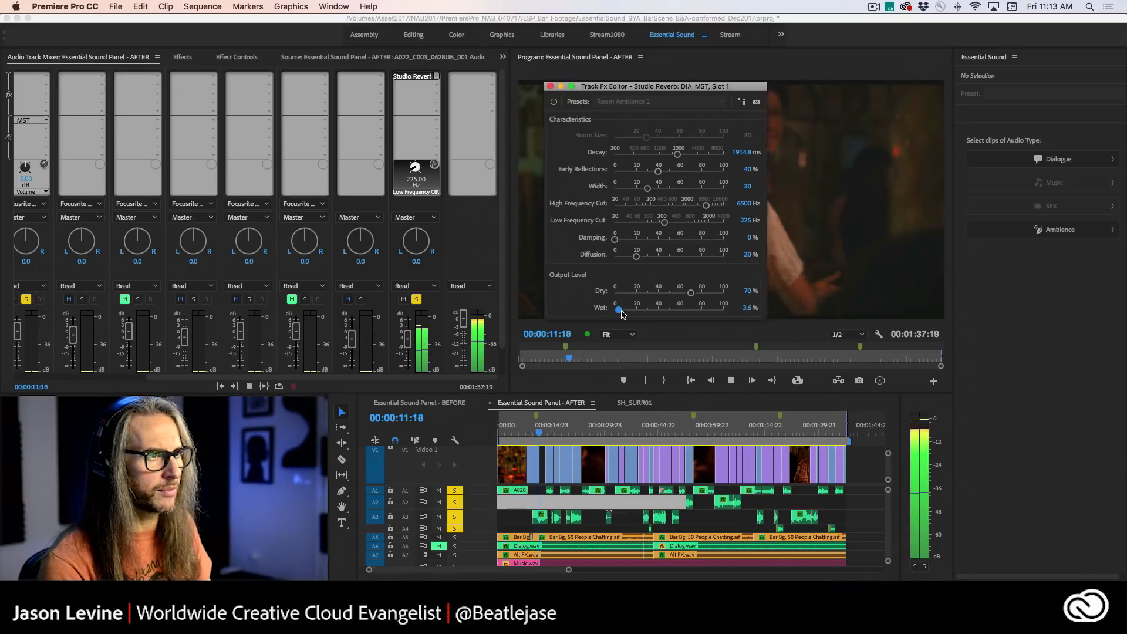
drag(617, 312, 664, 311)
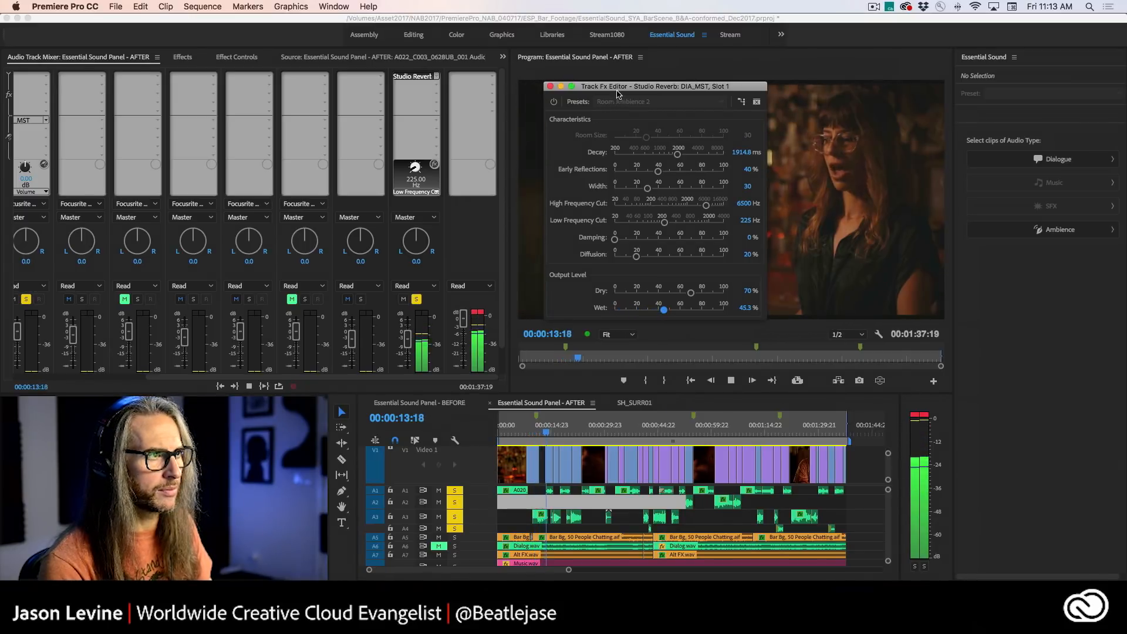
drag(664, 86, 445, 57)
drag(445, 282, 421, 283)
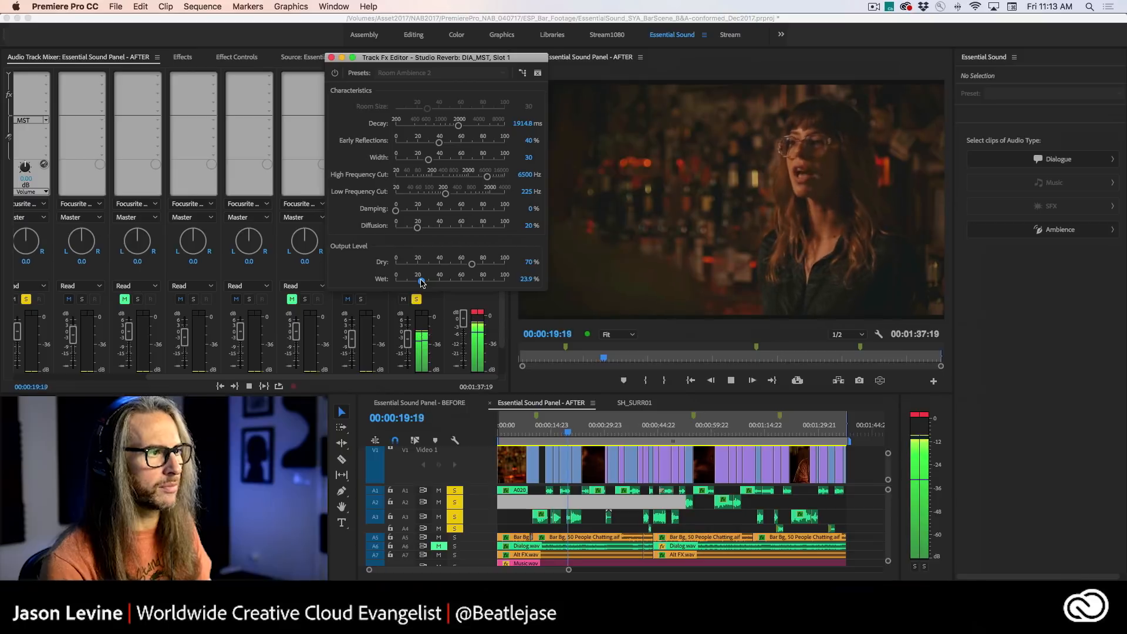
- Toggle the reverb's bypass to compare the sound during playback, and lower its Decay to 1851.7 ms
click(335, 73)
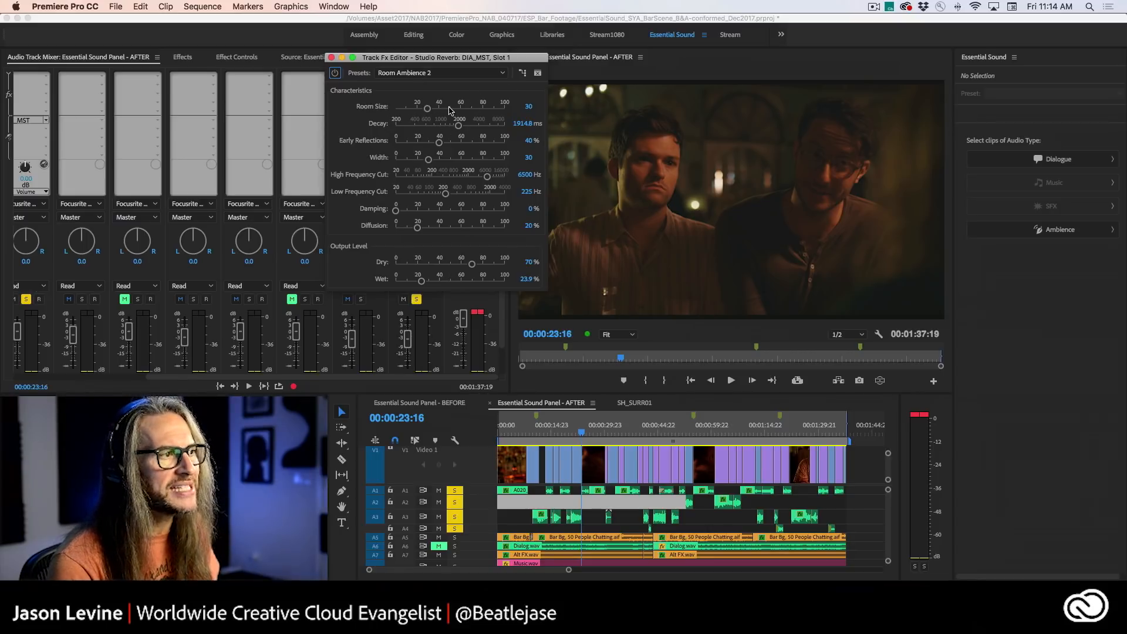
drag(458, 128, 458, 128)
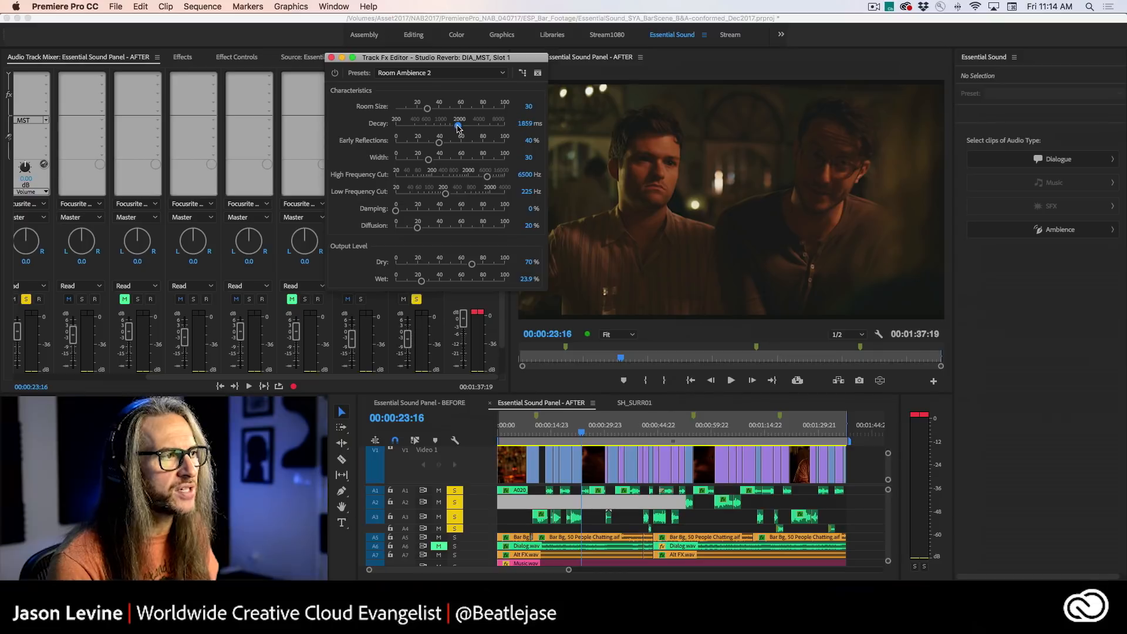
- Turn off solo on tracks A1 to A4 and park the playhead at 00:00:13:15
click(453, 492)
click(454, 503)
click(454, 516)
click(454, 528)
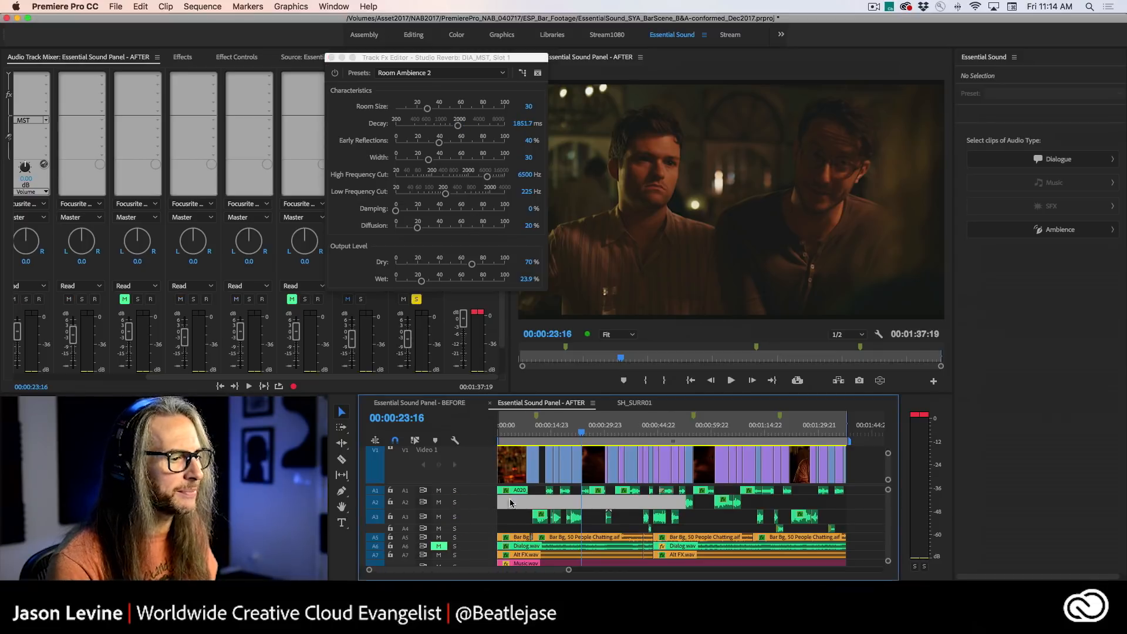
drag(582, 437, 546, 437)
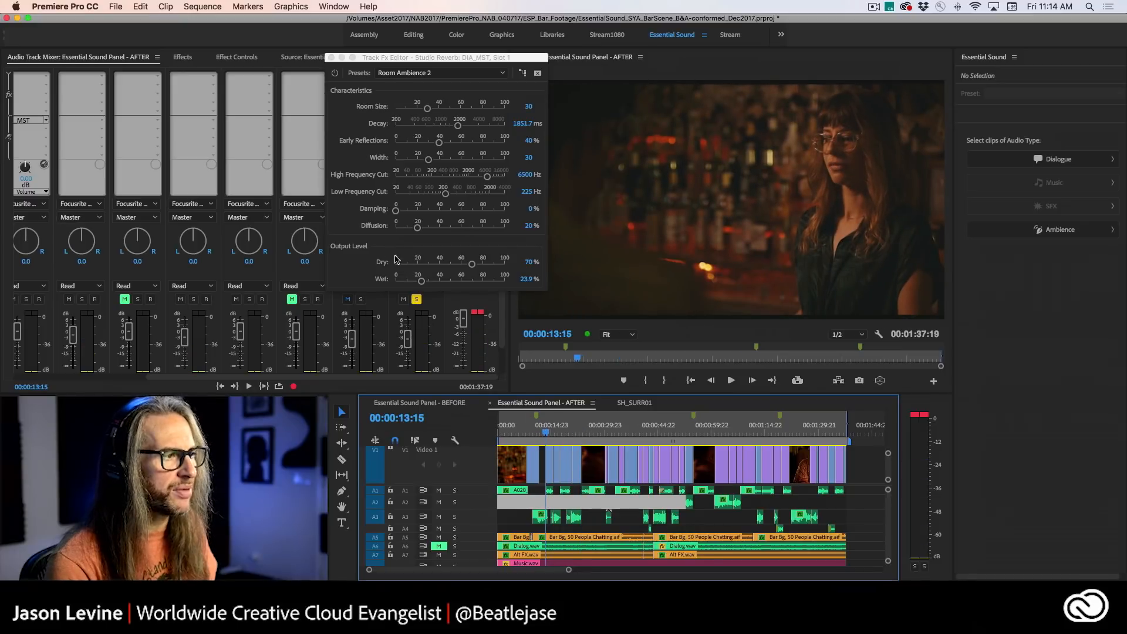
- Drop the Studio Reverb's Wet level to 0 %, then play the scene and raise Wet to 23.6 %
drag(423, 280, 389, 282)
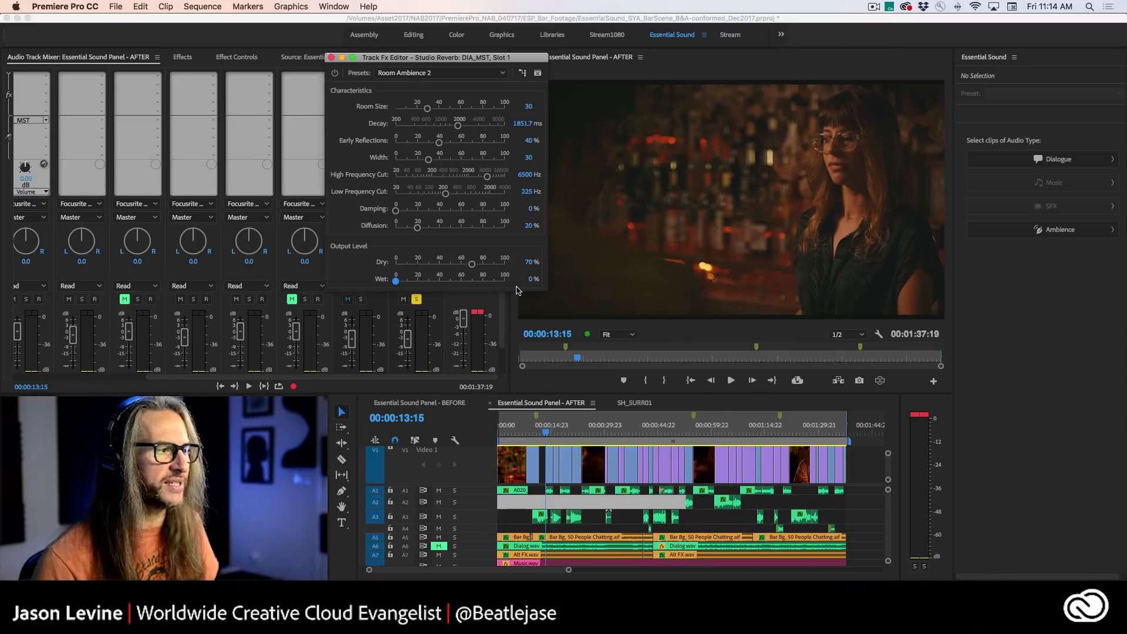
key(space)
drag(396, 282, 421, 282)
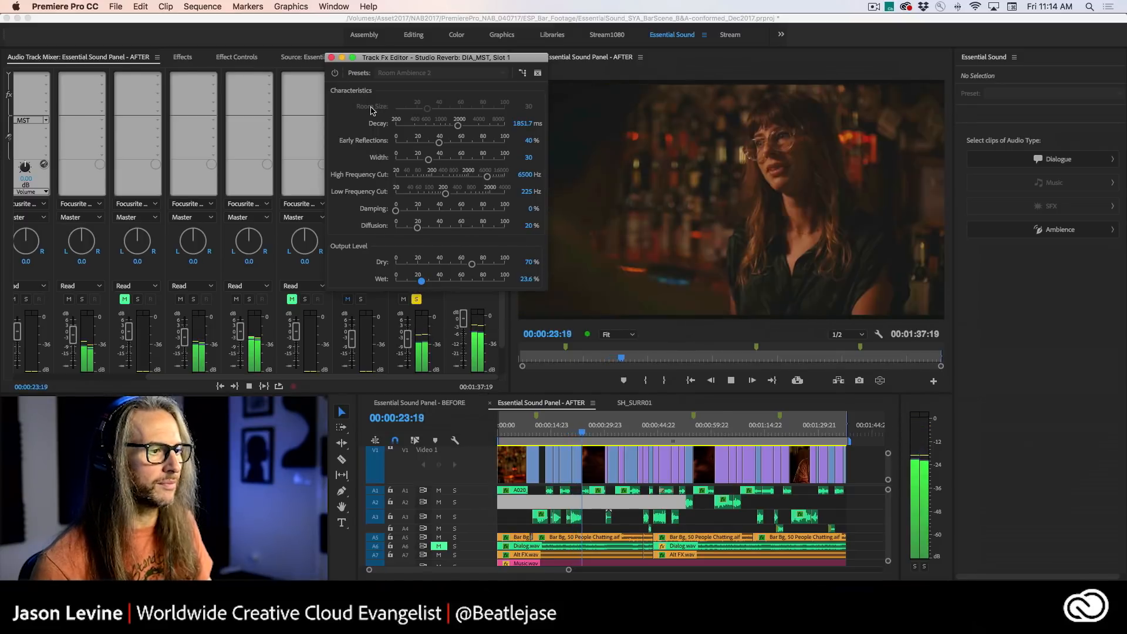
- Toggle the reverb's bypass to compare the sound during playback, stop at 00:00:43:09 and close the effect editor
click(336, 73)
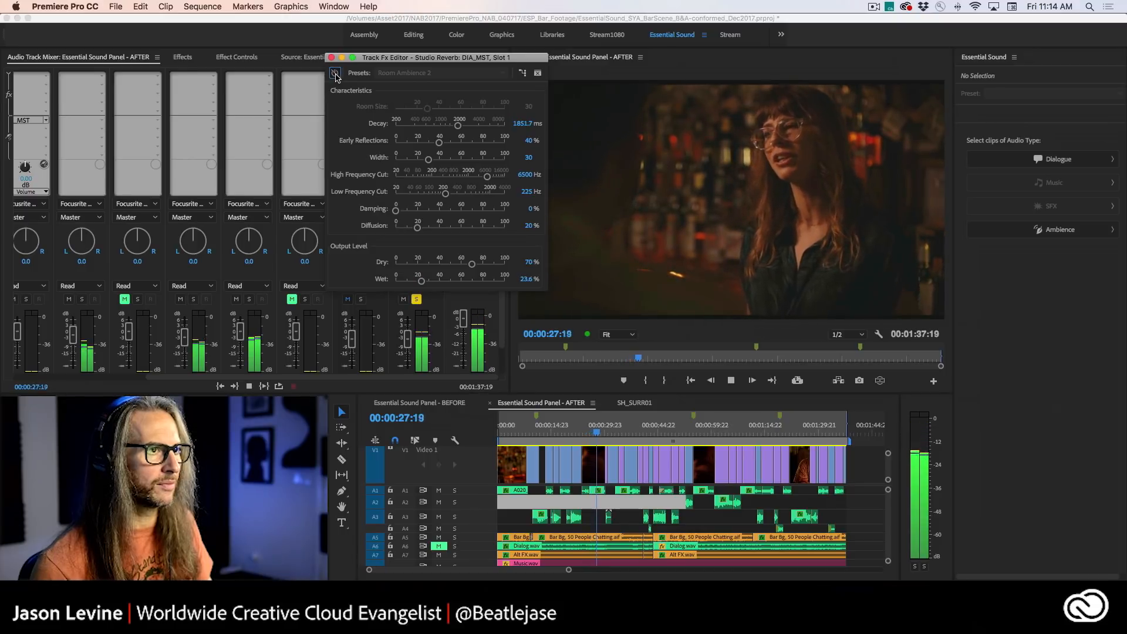
click(336, 73)
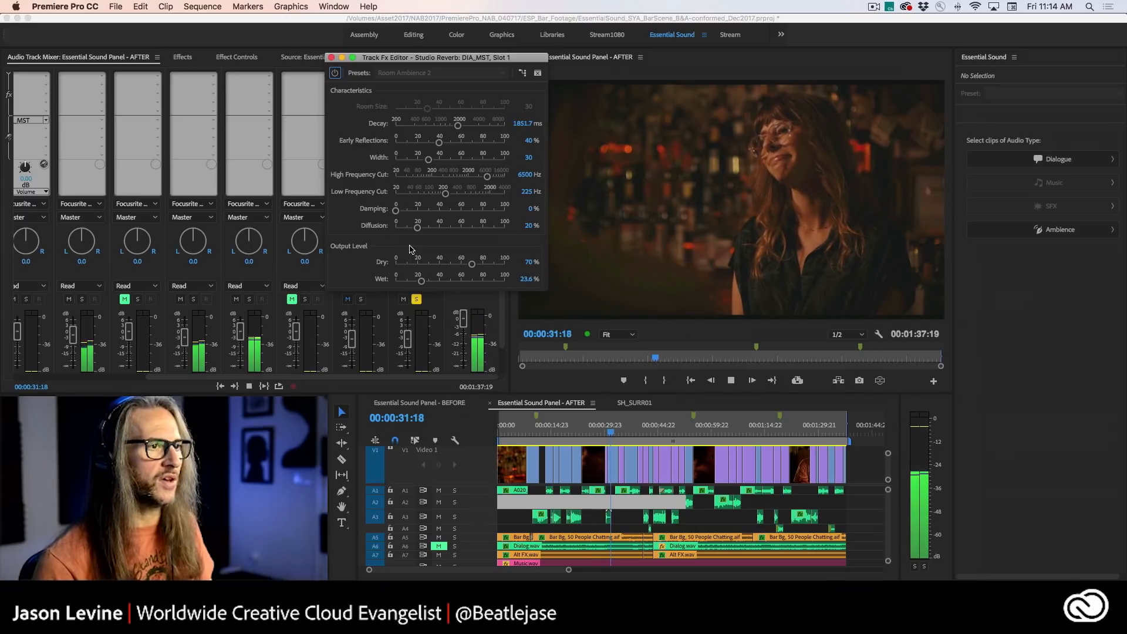
click(652, 433)
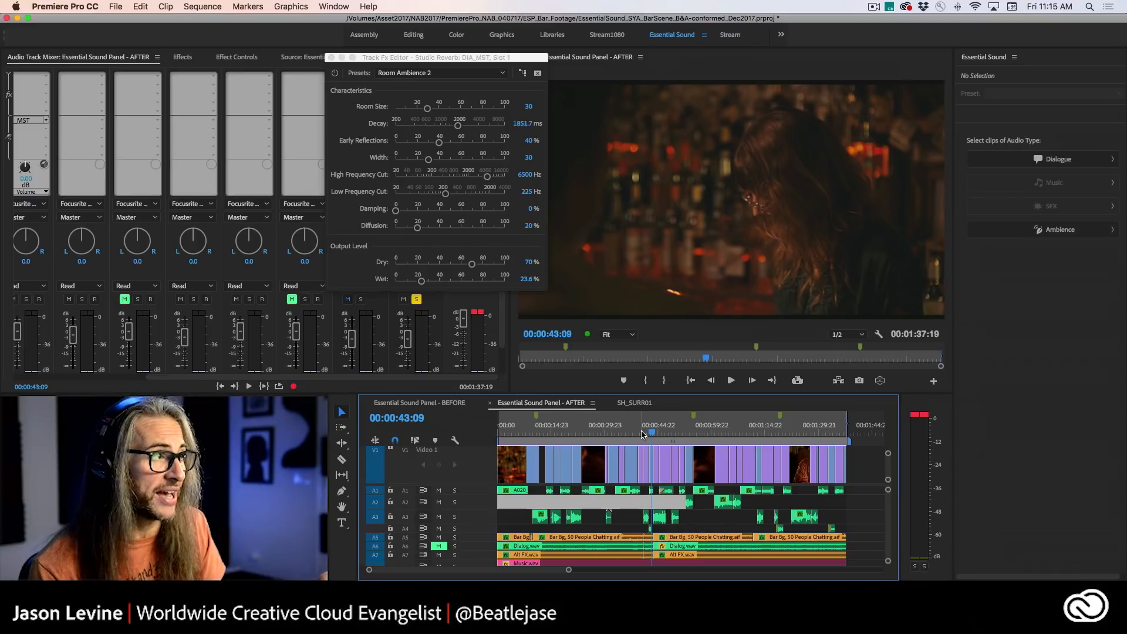
click(330, 58)
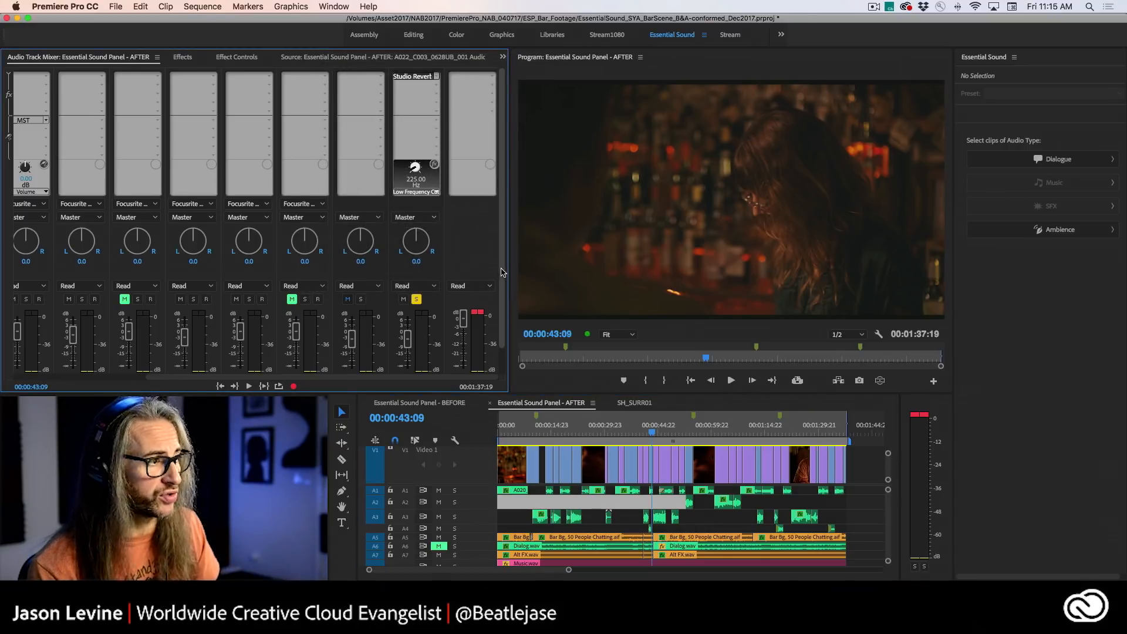
- Turn off solo on the DIA_MST submix and select all clips assigned to the Dialogue audio type
scroll(502, 338, down, 2)
scroll(502, 337, up, 2)
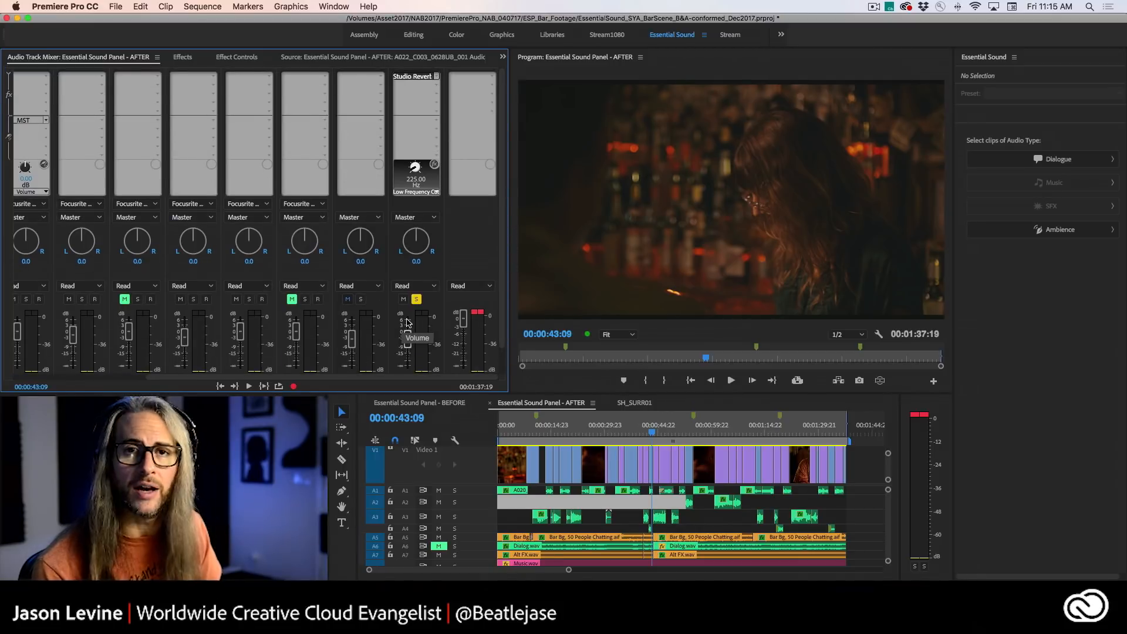
scroll(499, 352, down, 2)
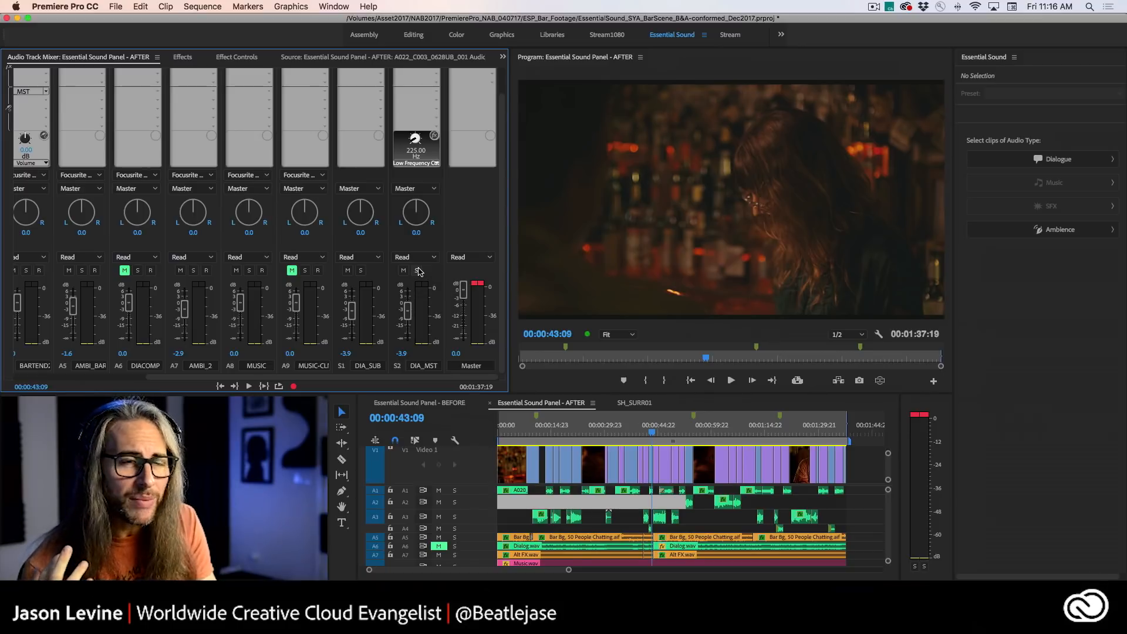
click(1042, 162)
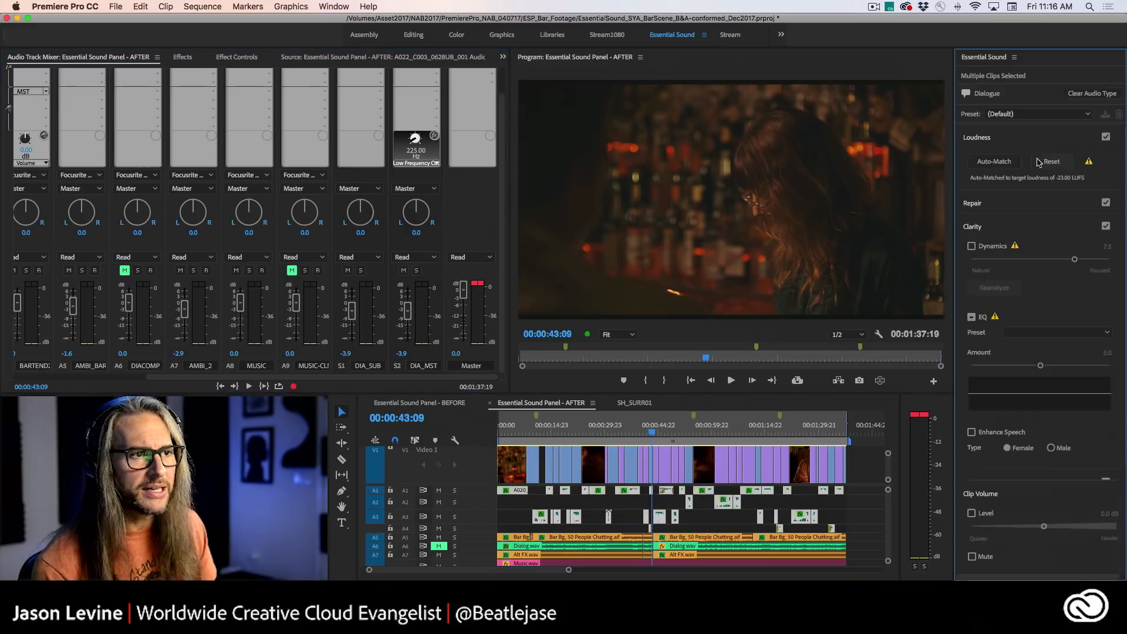